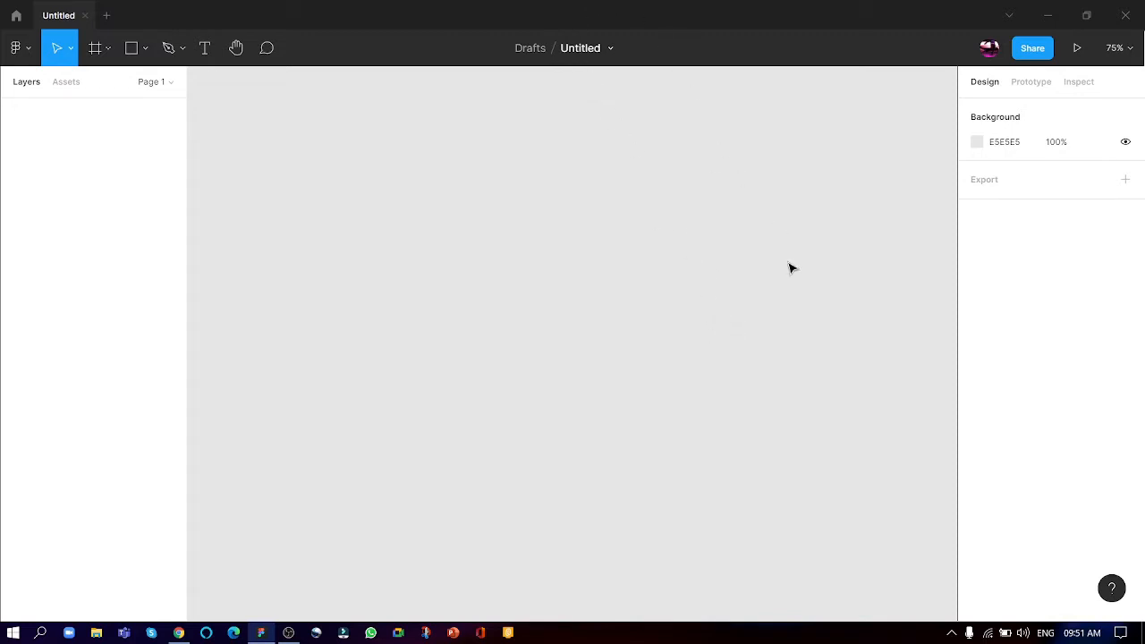
- Create a frame from the iMac desktop preset, 1280 × 720
{"action": "mouse_move", "coordinate": [1098, 636]}
{"action": "key", "text": "f"}
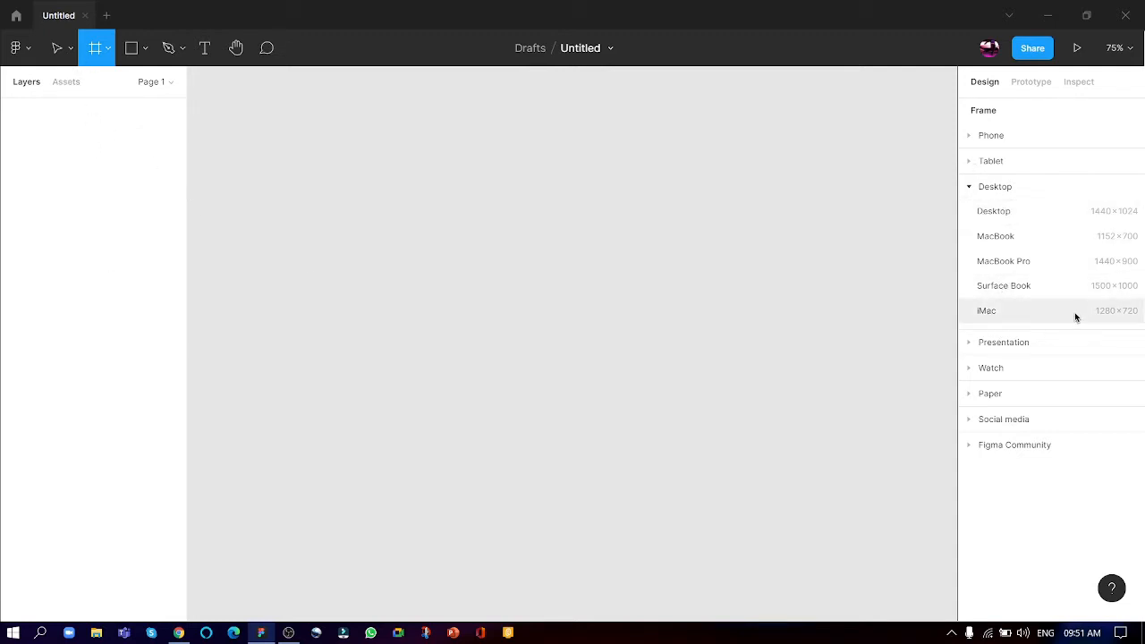
{"action": "left_click", "coordinate": [1013, 314]}
{"action": "scroll", "coordinate": [576, 209], "scroll_direction": "down", "scroll_amount": 1}
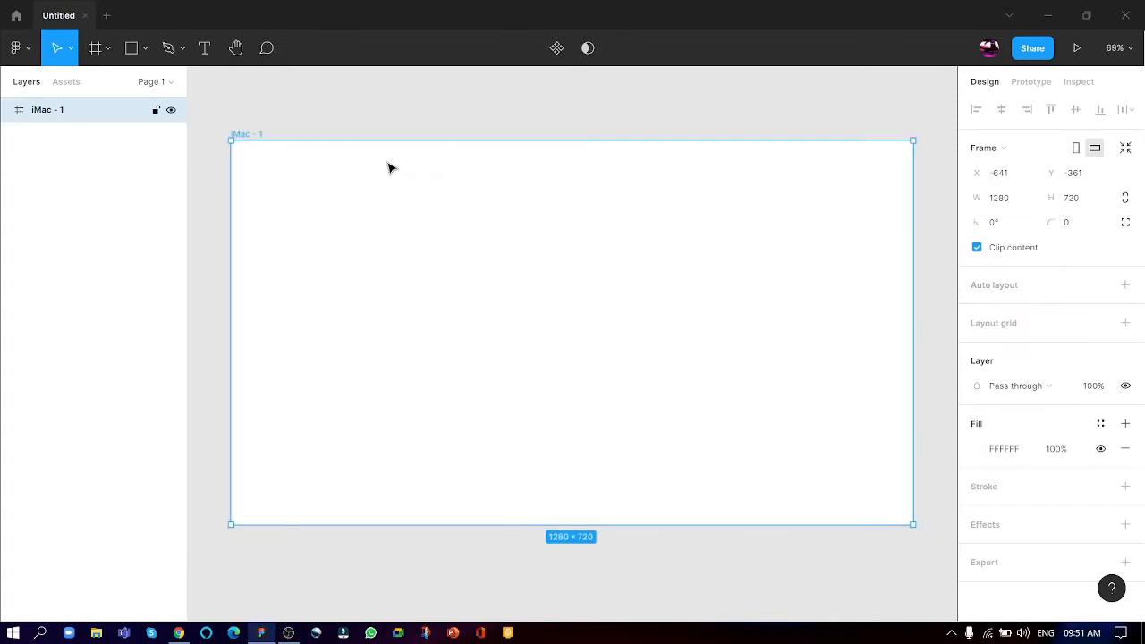
- Rename the iMac frame as Desktop
{"action": "double_click", "coordinate": [248, 134]}
{"action": "type", "text": "D"}
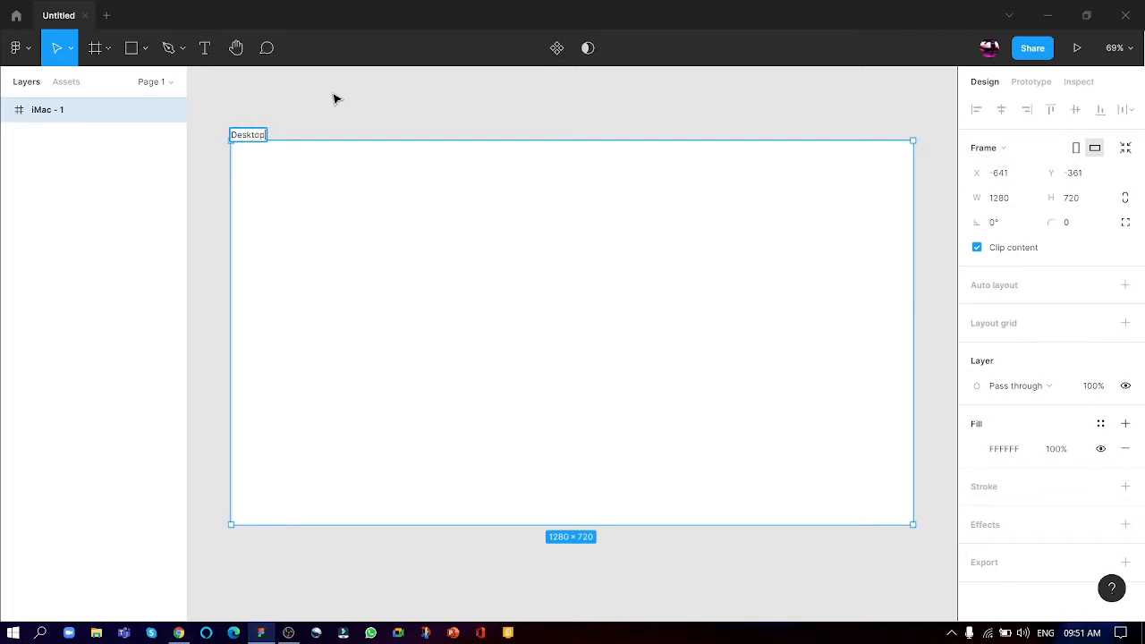
{"action": "type", "text": "esktop"}
{"action": "left_click", "coordinate": [335, 98]}
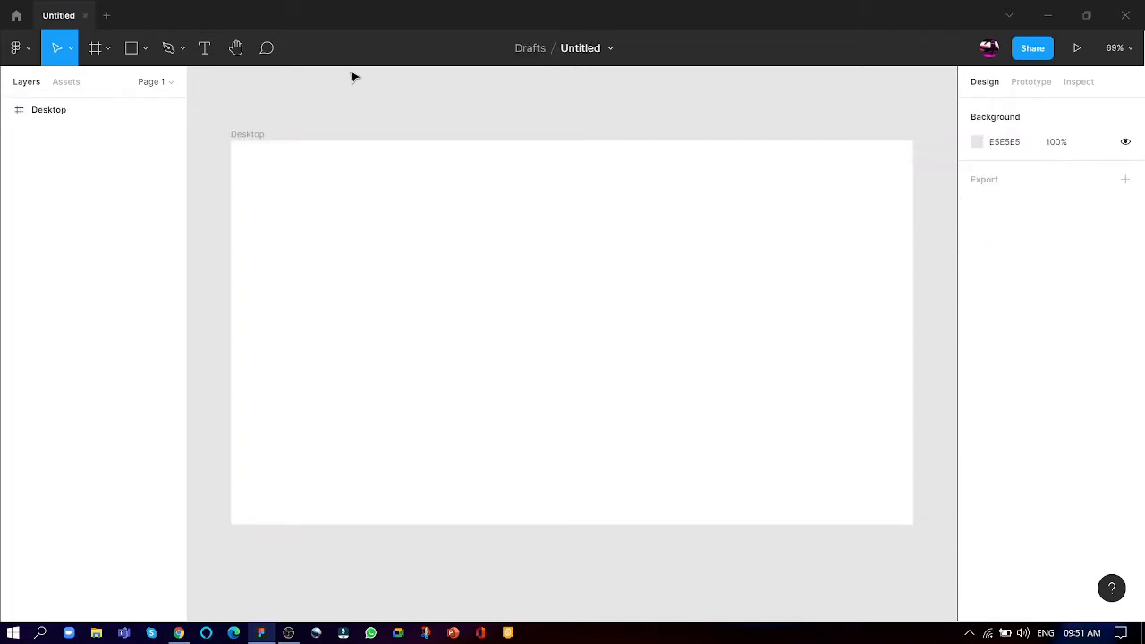
{"action": "left_click", "coordinate": [253, 136]}
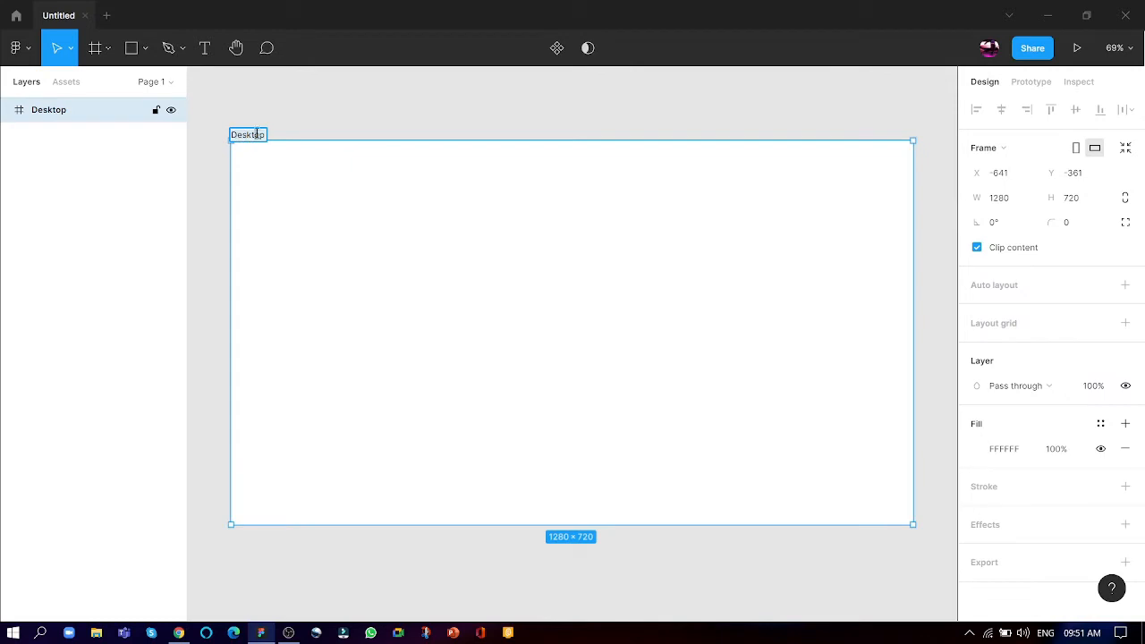
{"action": "left_click", "coordinate": [344, 108]}
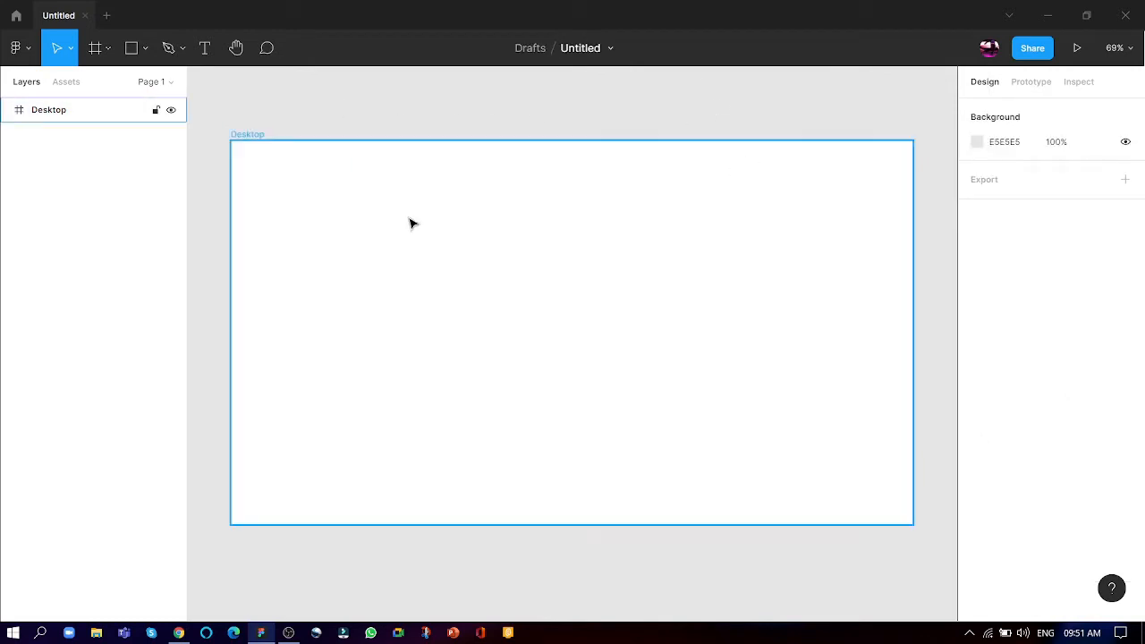
- Draw a full-width rectangle about 1280 × 61 along the upper edge of the Desktop frame
{"action": "left_click", "coordinate": [131, 48]}
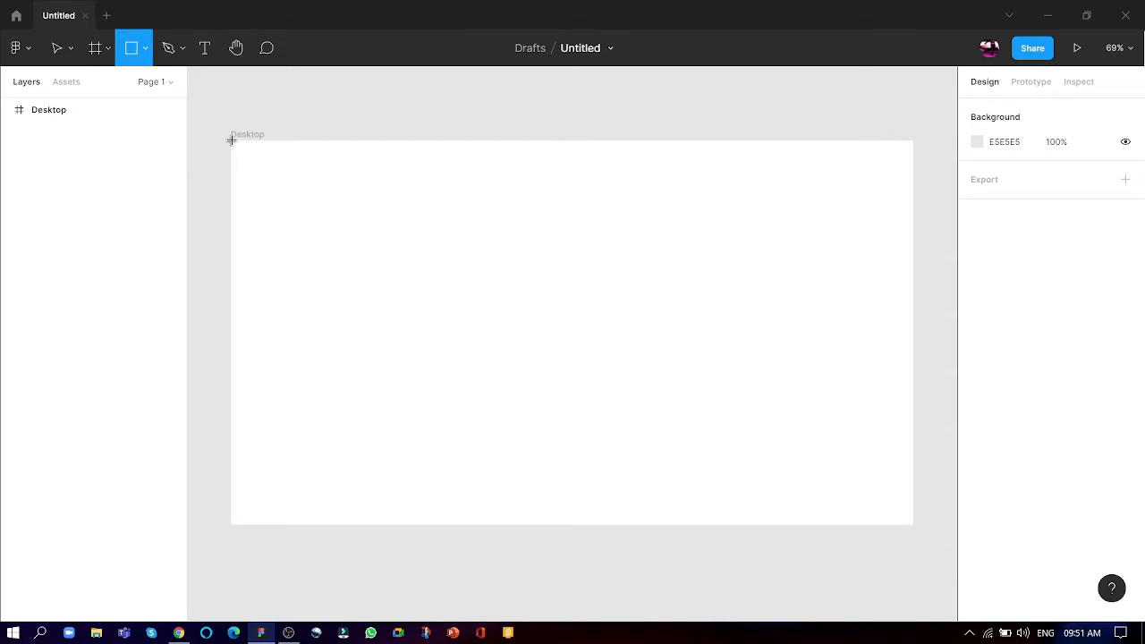
{"action": "left_click_drag", "start_coordinate": [231, 140], "coordinate": [913, 175]}
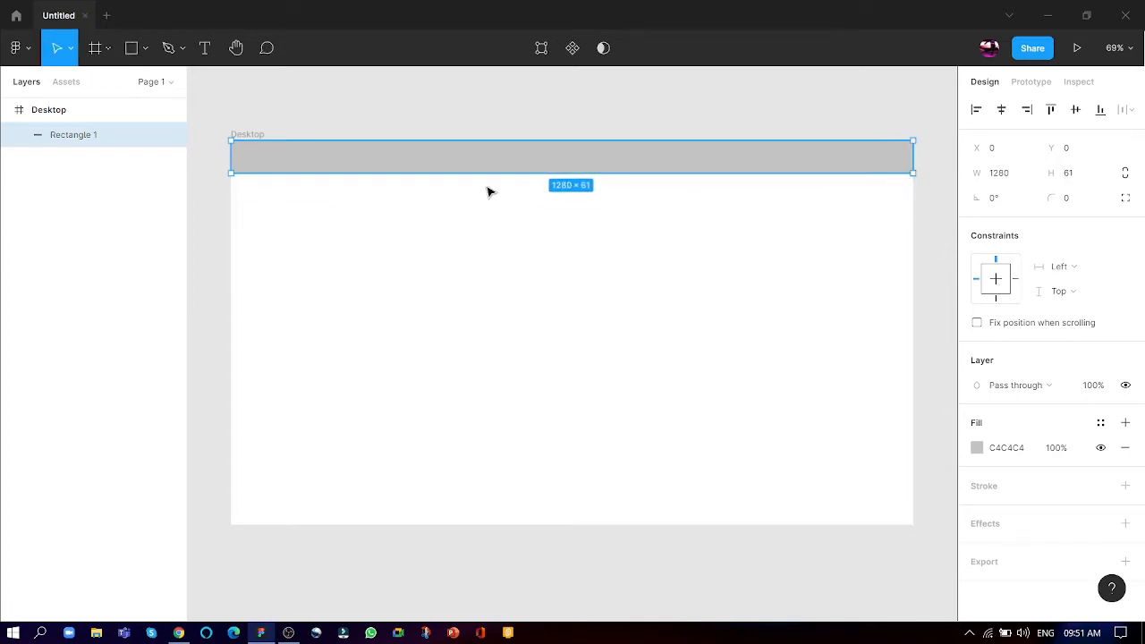
{"action": "left_click", "coordinate": [304, 84]}
{"action": "left_click", "coordinate": [309, 146]}
{"action": "left_click", "coordinate": [746, 288]}
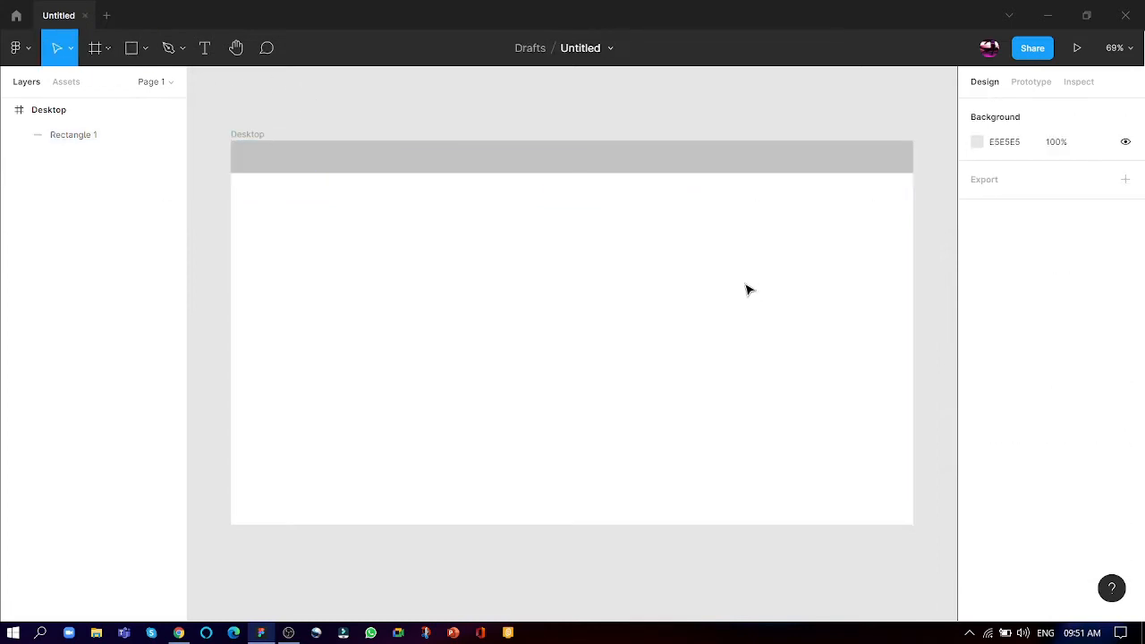
- Switch to Chrome and search Google Images for "burger png"
{"action": "key", "text": "alt+Tab"}
{"action": "left_click", "coordinate": [746, 288]}
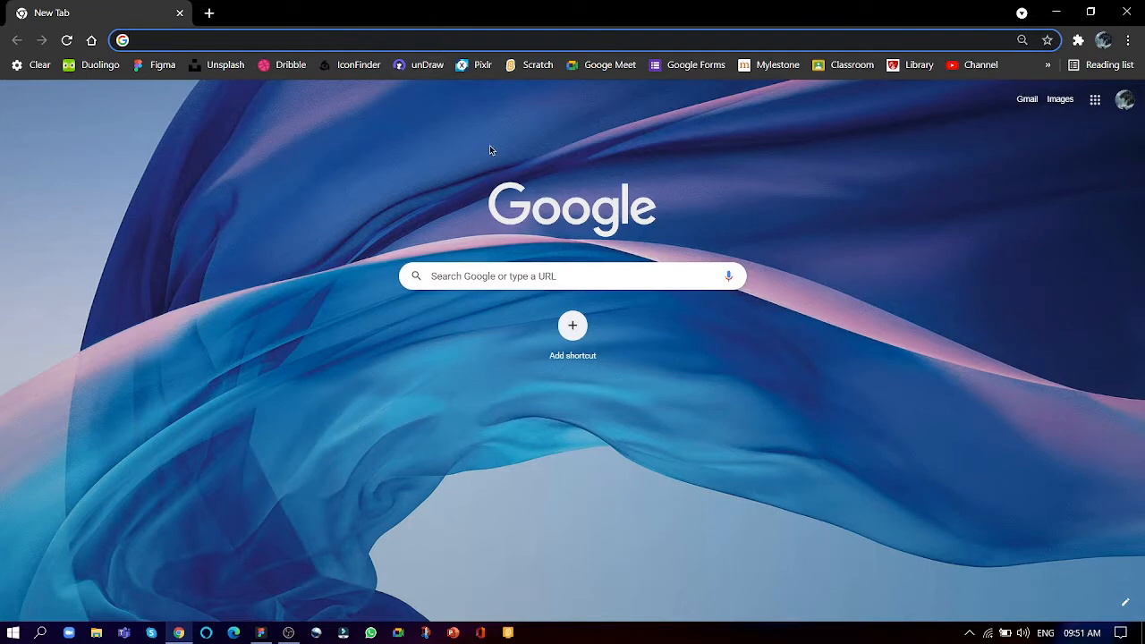
{"action": "type", "text": "burger pn"}
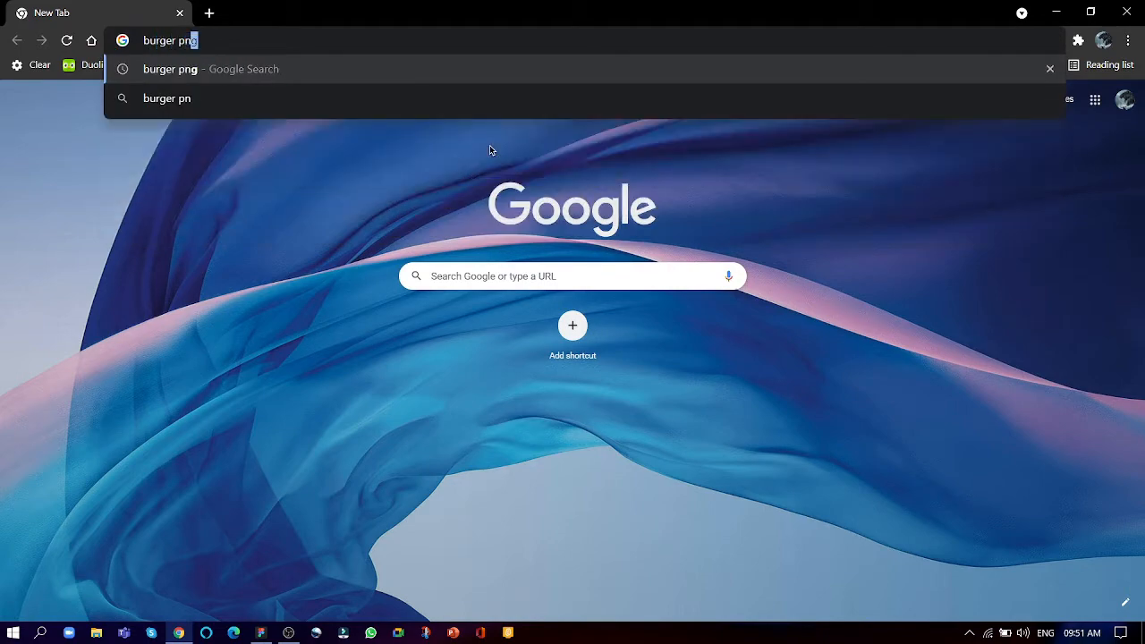
{"action": "key", "text": "Return"}
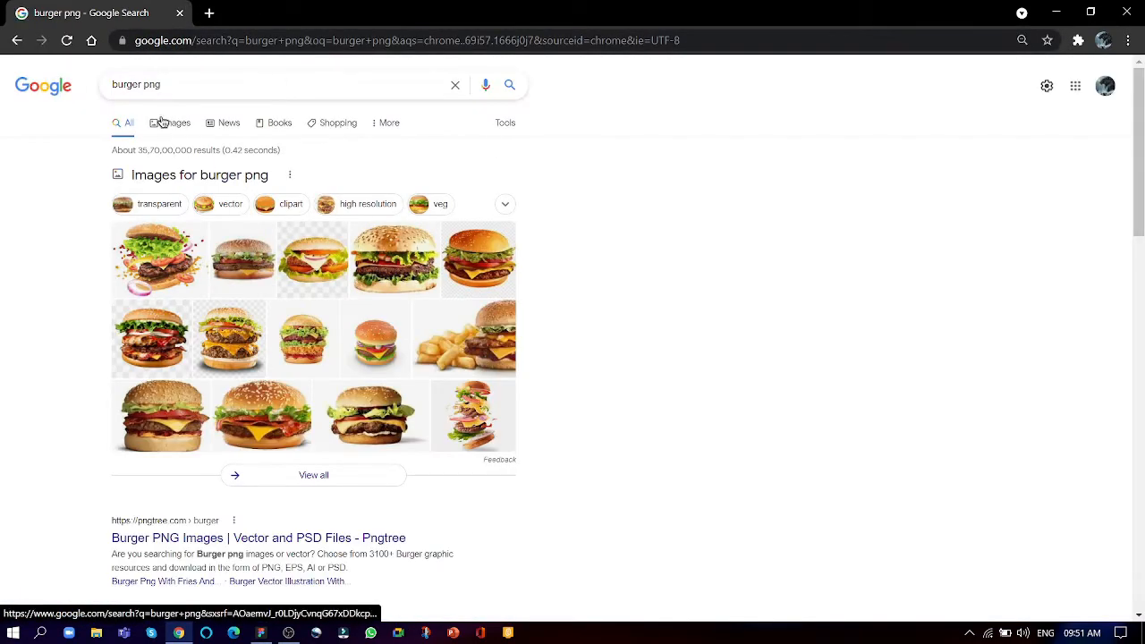
{"action": "left_click", "coordinate": [166, 128]}
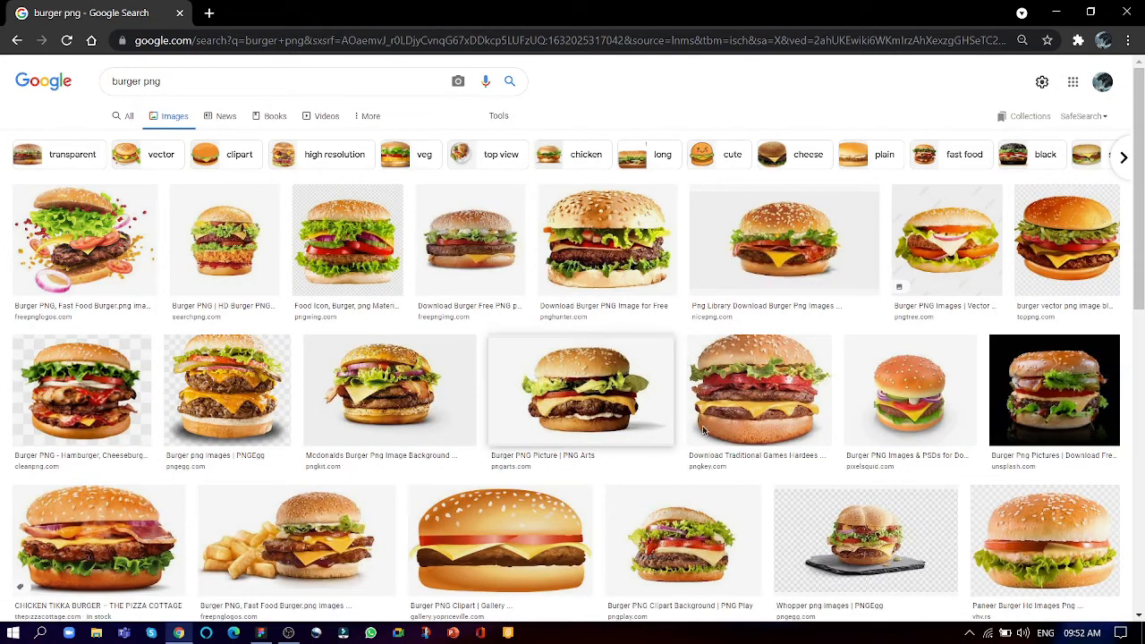
- Browse the burger image results and open the preview of the double-patty Big King burger from imgbin.com
{"action": "scroll", "coordinate": [858, 456], "scroll_direction": "down", "scroll_amount": 2}
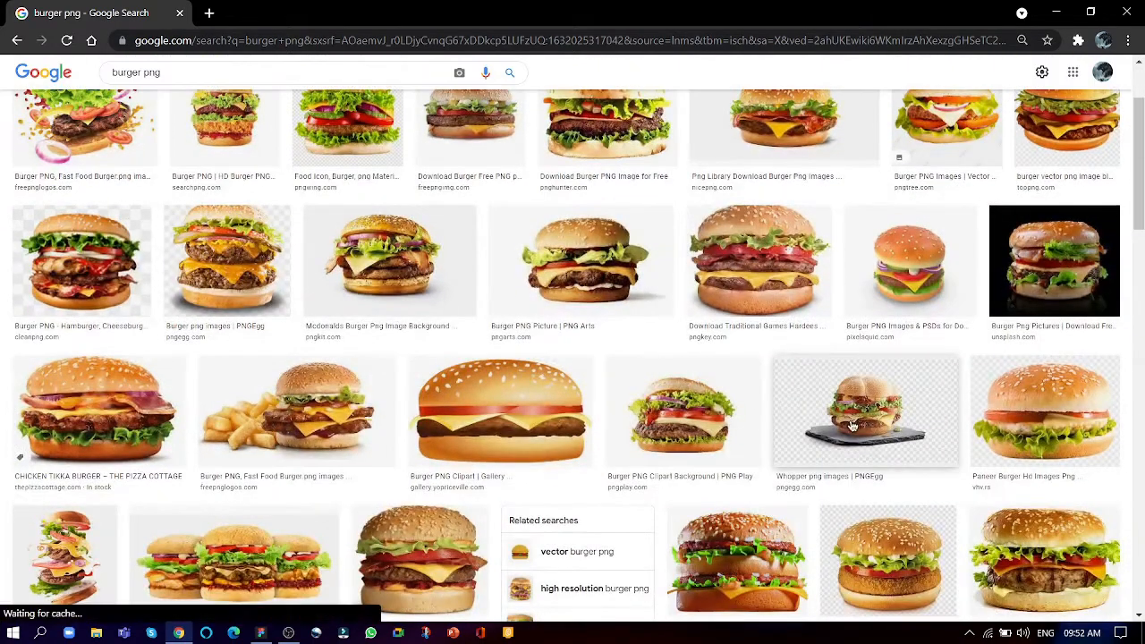
{"action": "scroll", "coordinate": [830, 420], "scroll_direction": "up", "scroll_amount": 2}
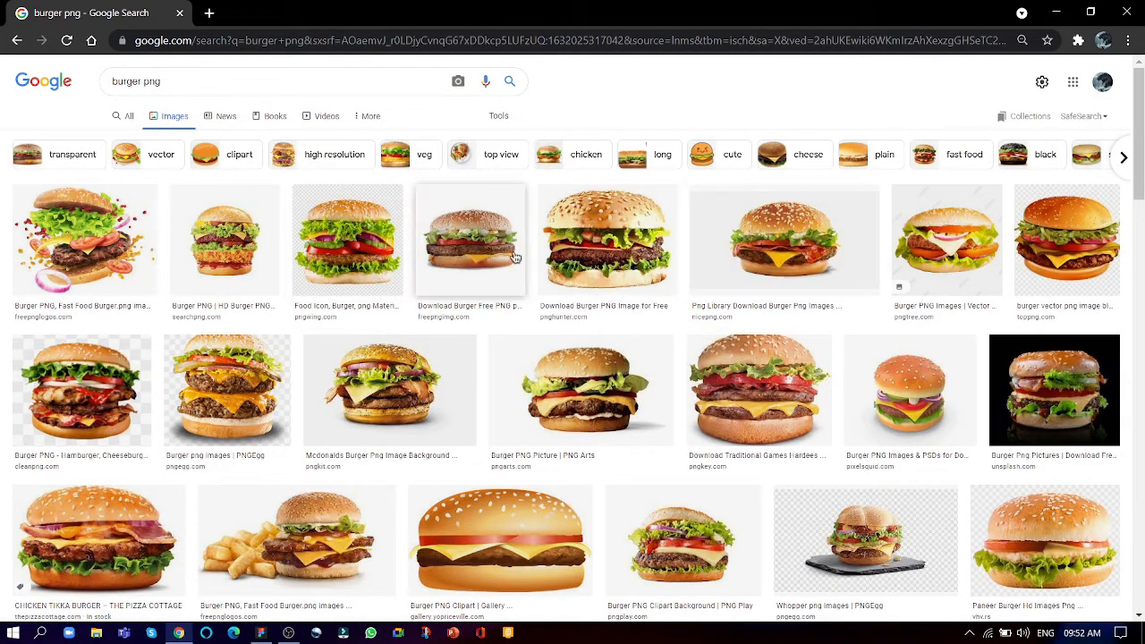
{"action": "scroll", "coordinate": [994, 323], "scroll_direction": "down", "scroll_amount": 10}
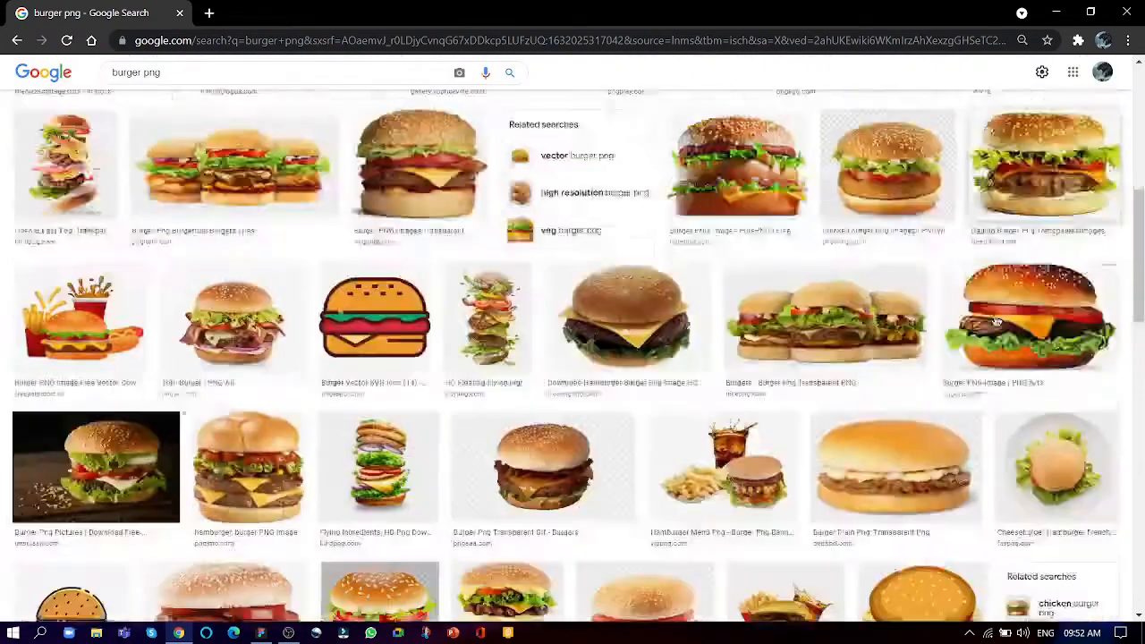
{"action": "scroll", "coordinate": [994, 323], "scroll_direction": "down", "scroll_amount": 2}
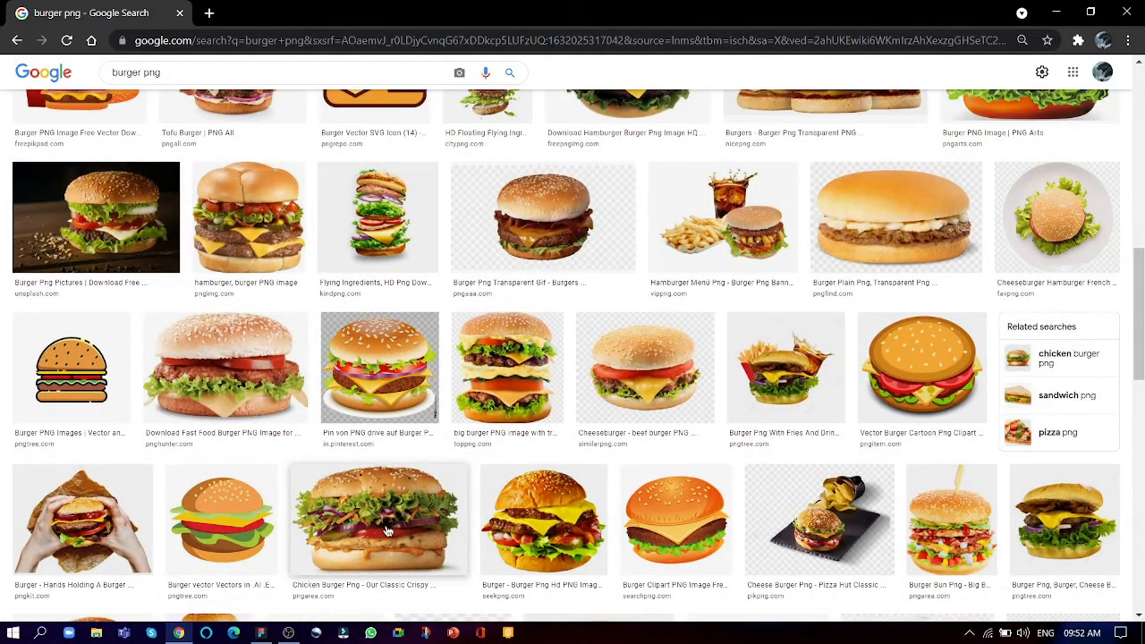
{"action": "scroll", "coordinate": [397, 537], "scroll_direction": "down", "scroll_amount": 5}
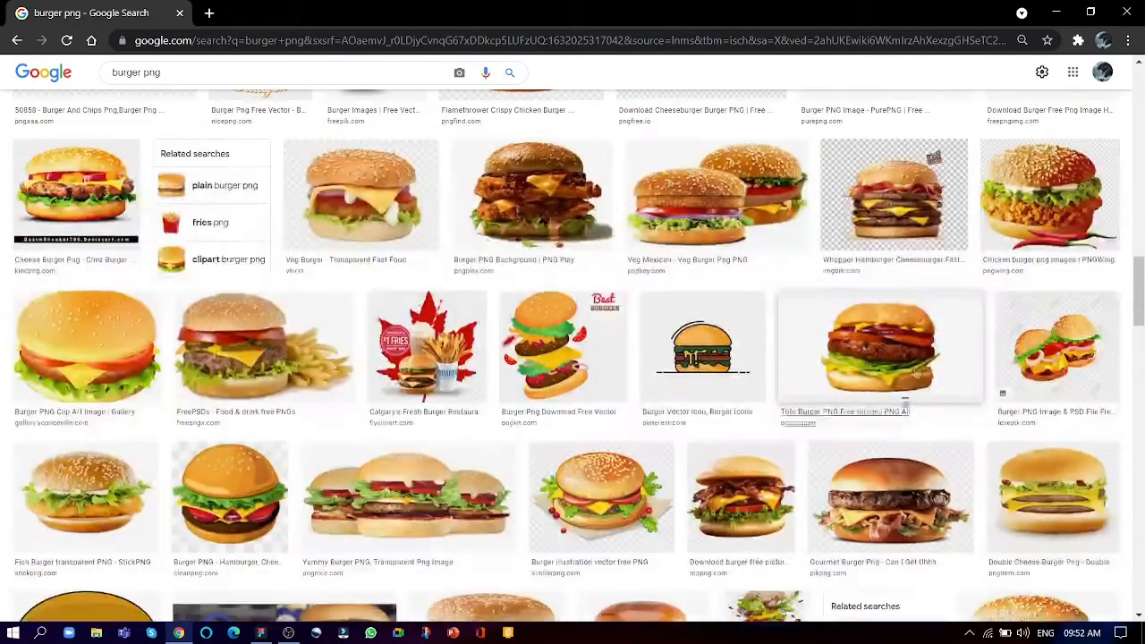
{"action": "scroll", "coordinate": [725, 460], "scroll_direction": "down", "scroll_amount": 3}
{"action": "scroll", "coordinate": [676, 433], "scroll_direction": "up", "scroll_amount": 1}
{"action": "scroll", "coordinate": [670, 421], "scroll_direction": "down", "scroll_amount": 4}
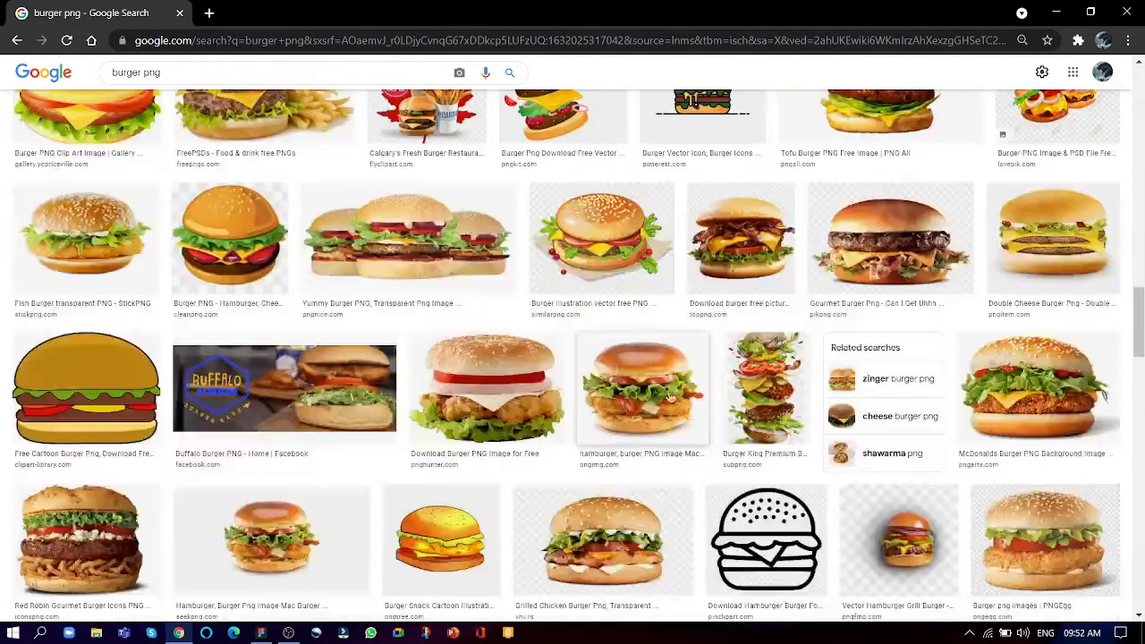
{"action": "scroll", "coordinate": [644, 301], "scroll_direction": "up", "scroll_amount": 3}
{"action": "scroll", "coordinate": [640, 296], "scroll_direction": "down", "scroll_amount": 8}
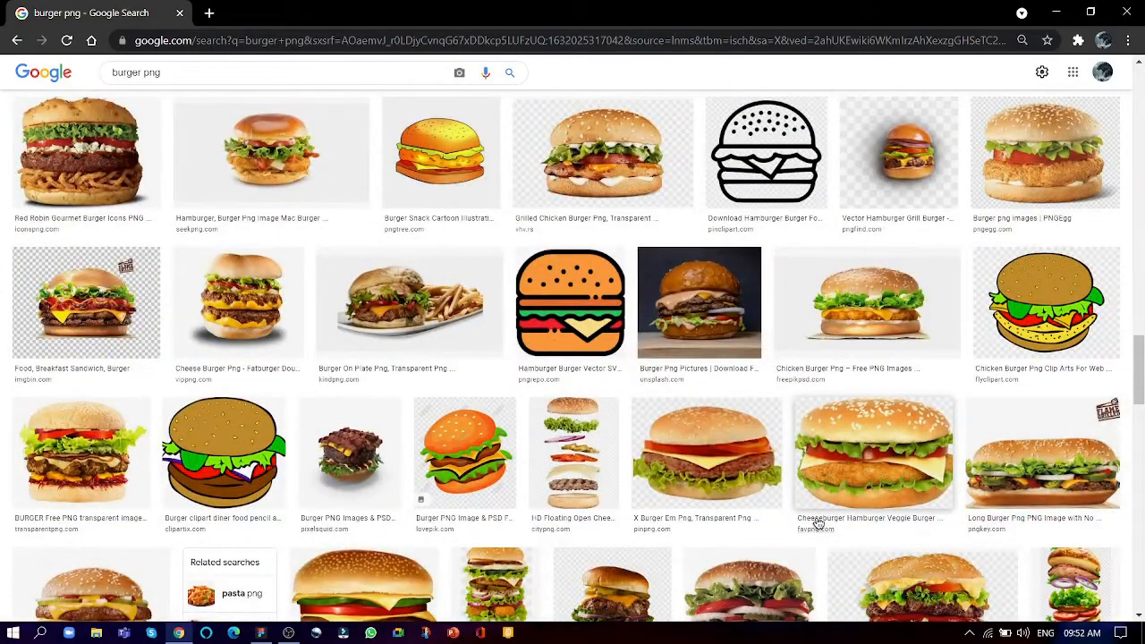
{"action": "scroll", "coordinate": [812, 522], "scroll_direction": "down", "scroll_amount": 4}
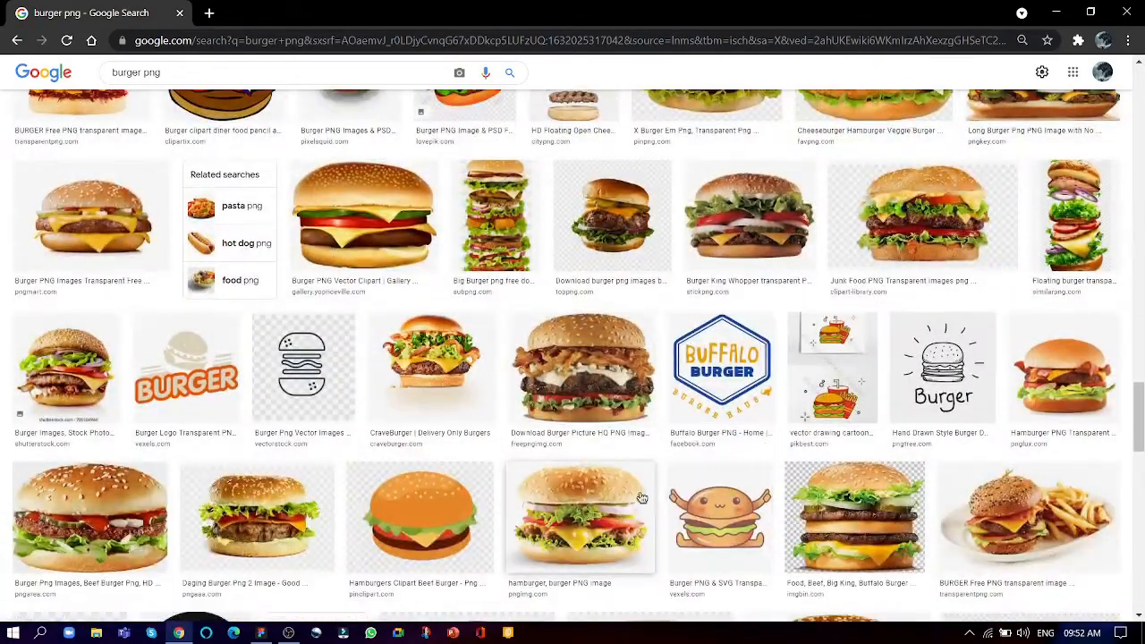
{"action": "left_click", "coordinate": [838, 514]}
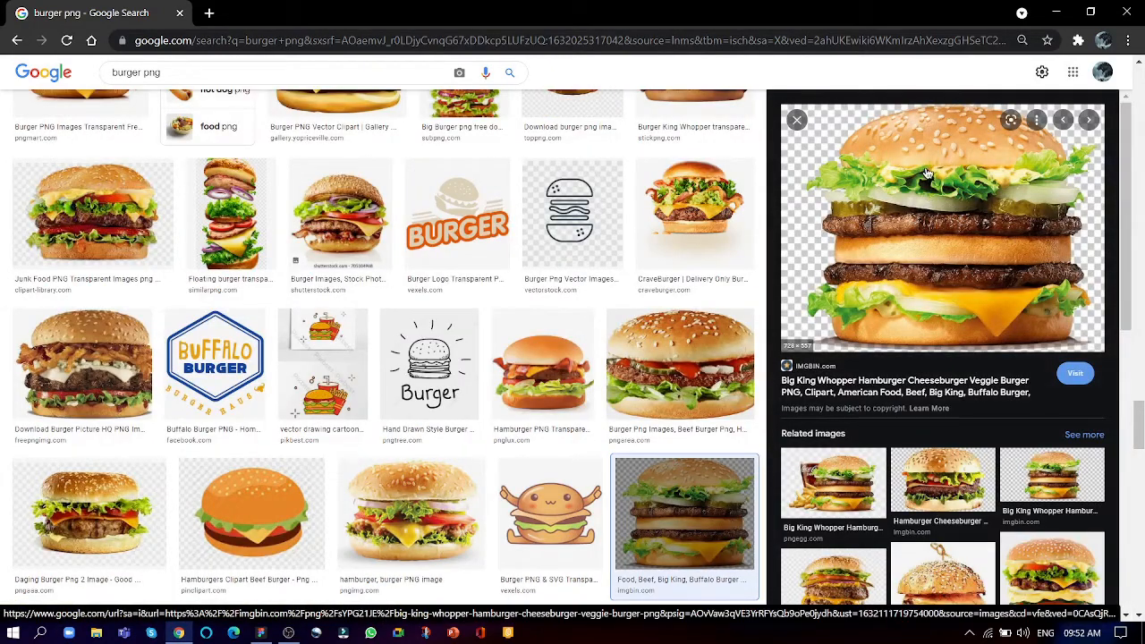
- Copy the previewed burger image and paste it into the Desktop frame in Figma
{"action": "right_click", "coordinate": [926, 172]}
{"action": "left_click", "coordinate": [980, 354]}
{"action": "key", "text": "alt+Tab"}
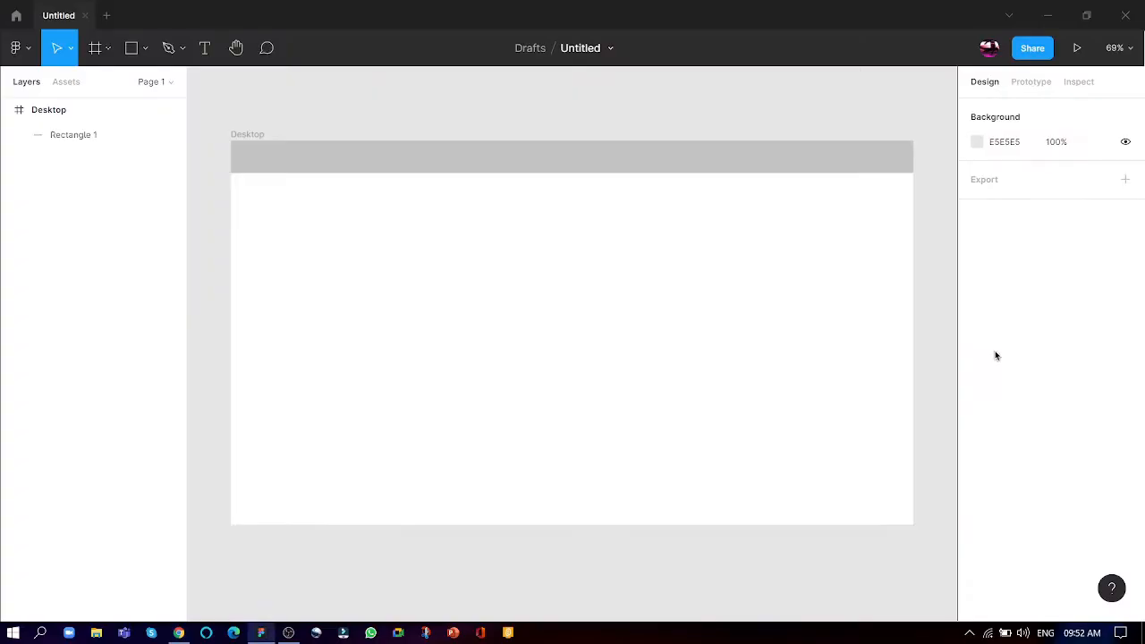
{"action": "key", "text": "ctrl+v"}
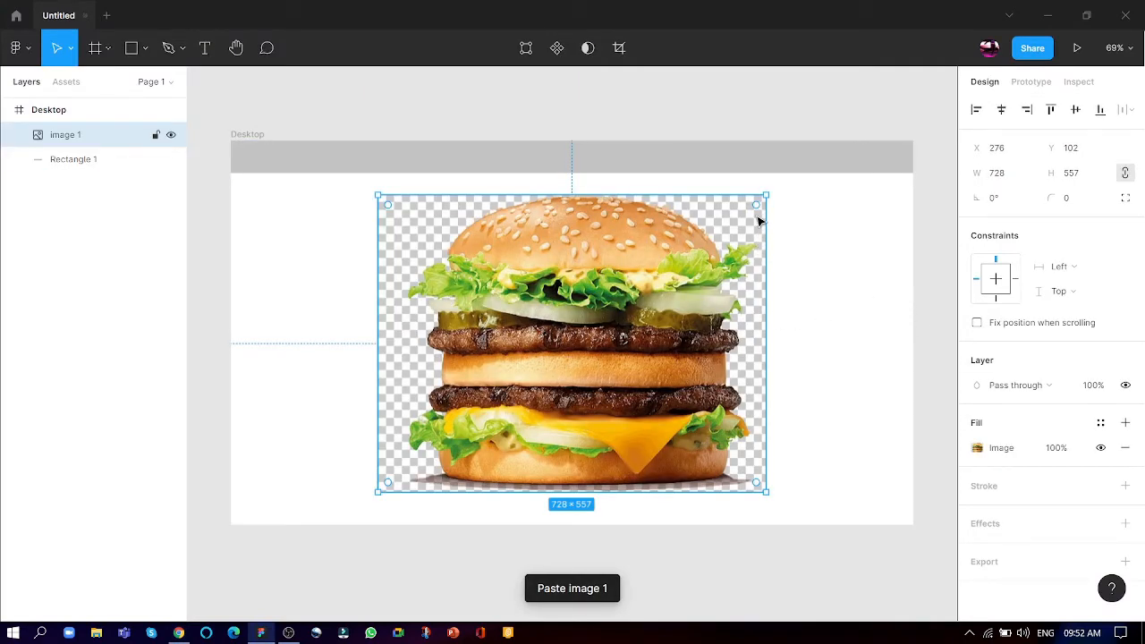
- Try to reposition the pasted burger image, undo the change and delete the image from the frame
{"action": "left_click_drag", "start_coordinate": [753, 198], "coordinate": [581, 149]}
{"action": "key", "text": "ctrl+z"}
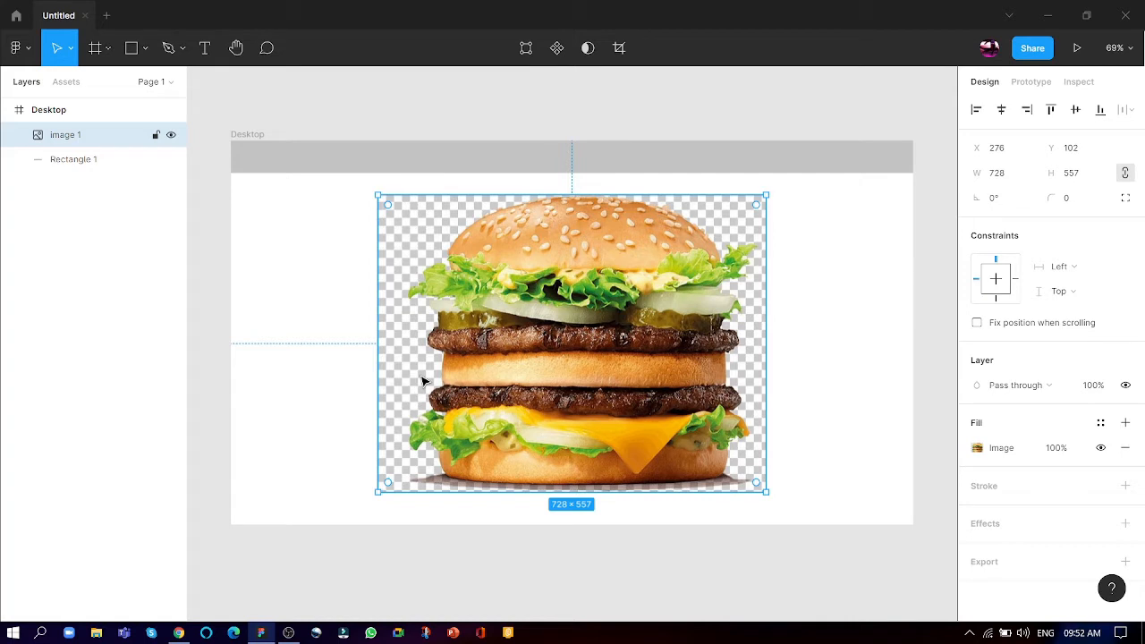
{"action": "key", "text": "Delete"}
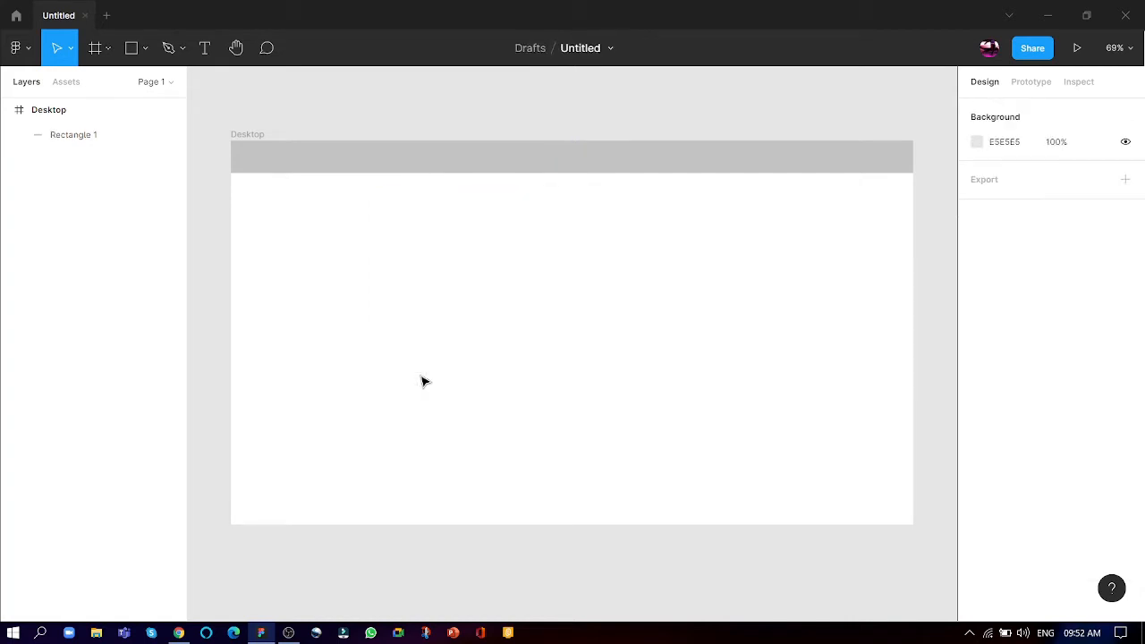
- Switch back to Chrome and save the previewed burger image as a JPEG in the Figma documents folder
{"action": "key", "text": "alt+Tab"}
{"action": "right_click", "coordinate": [930, 150]}
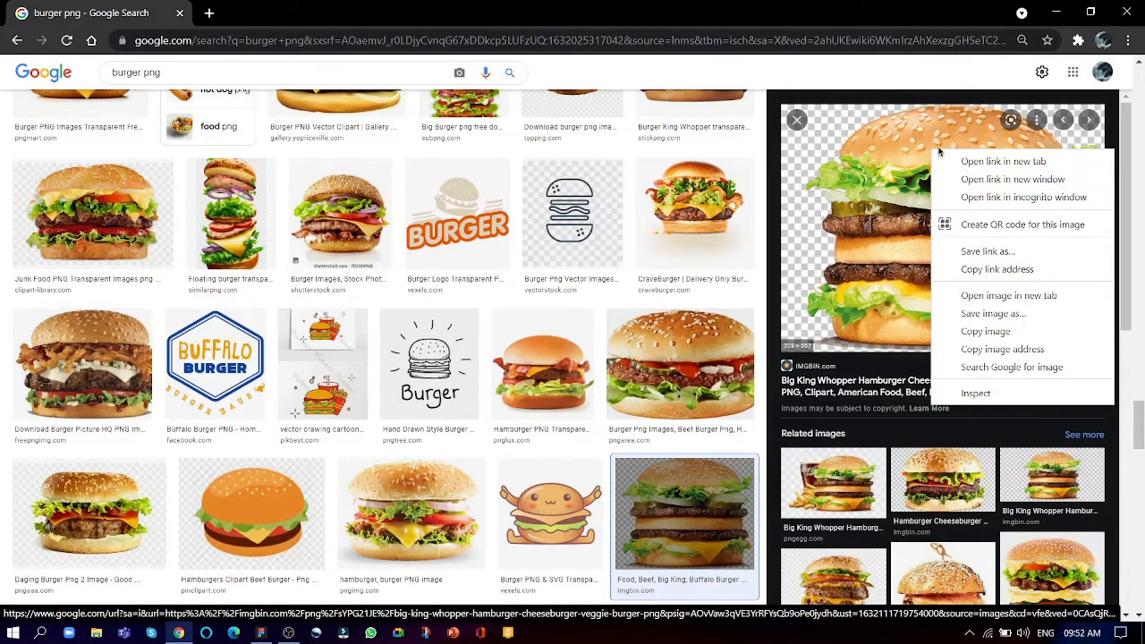
{"action": "left_click", "coordinate": [992, 314]}
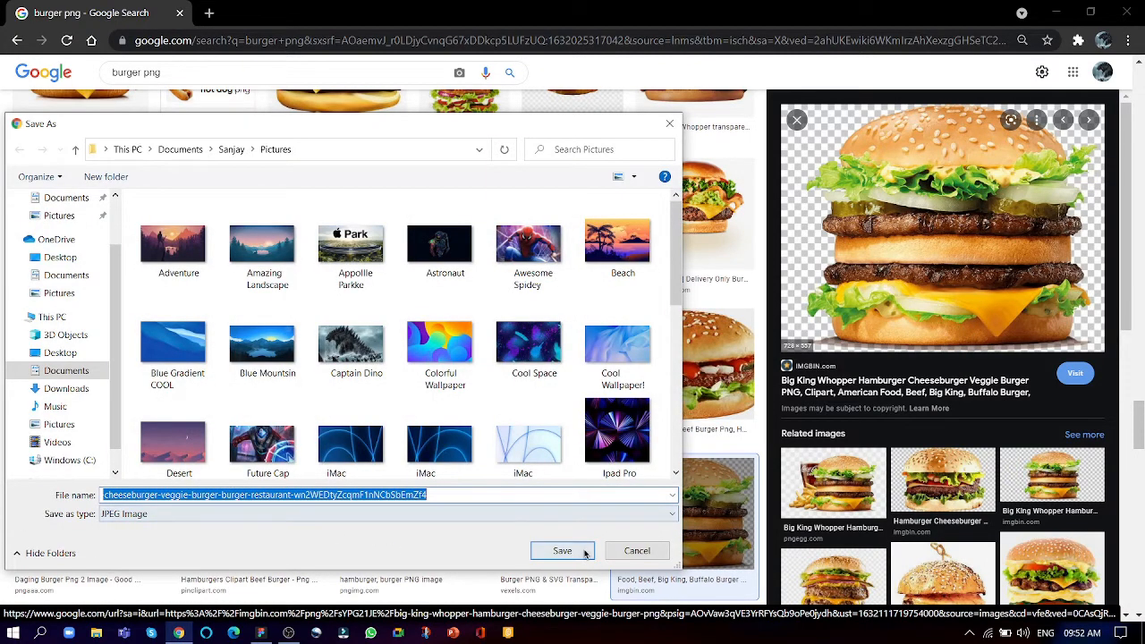
{"action": "left_click", "coordinate": [226, 151]}
{"action": "right_click", "coordinate": [196, 237]}
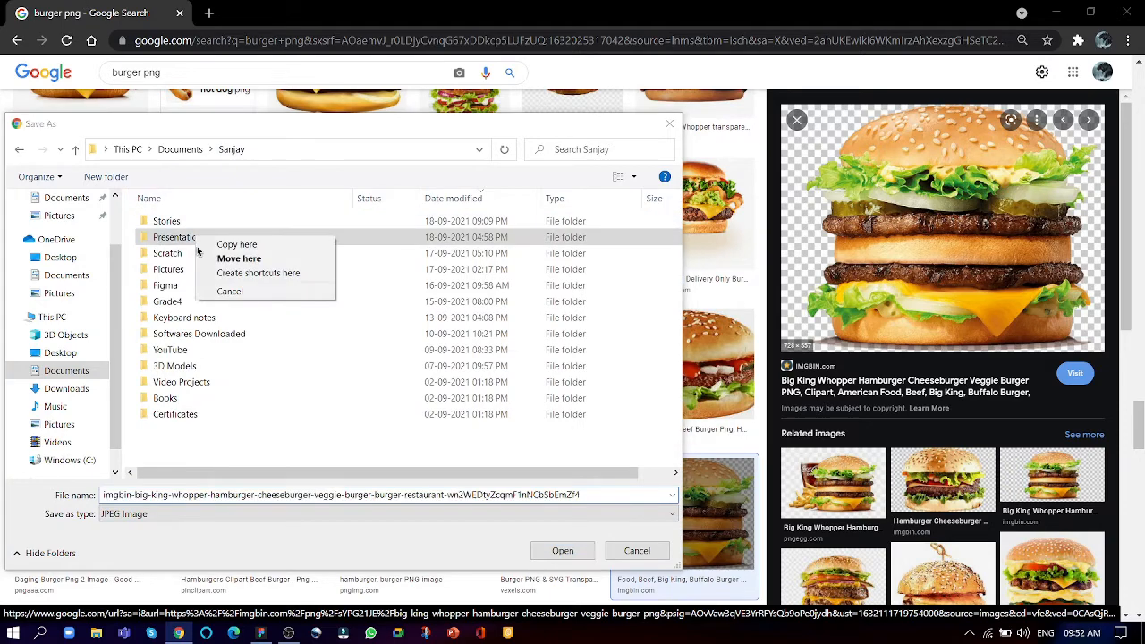
{"action": "double_click", "coordinate": [188, 286]}
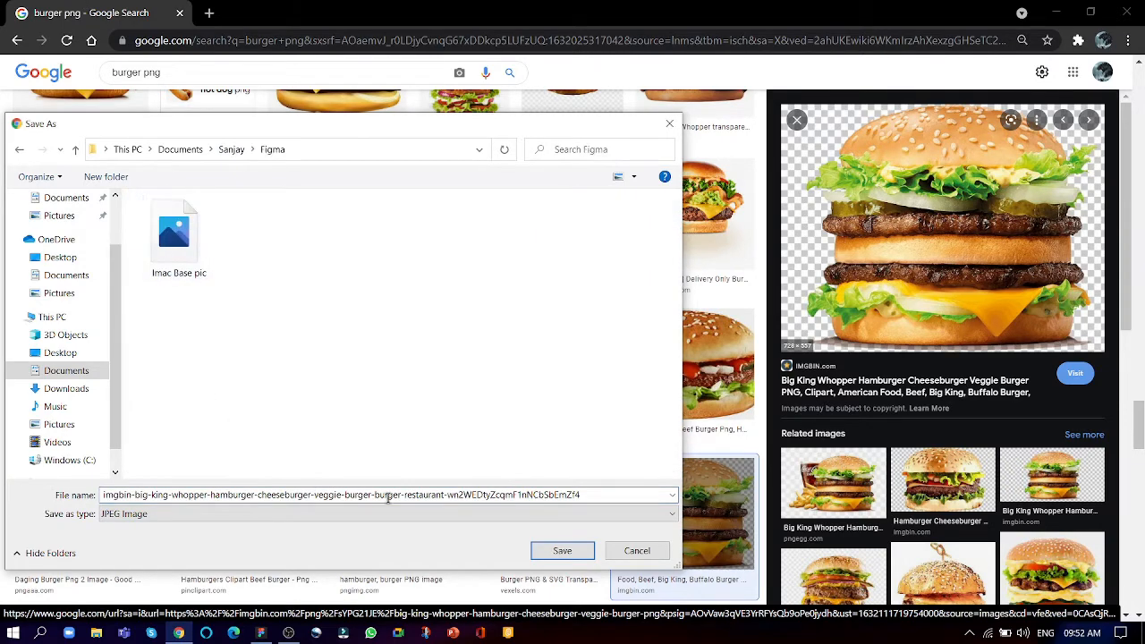
{"action": "key", "text": "Return"}
{"action": "key", "text": "ctrl+t"}
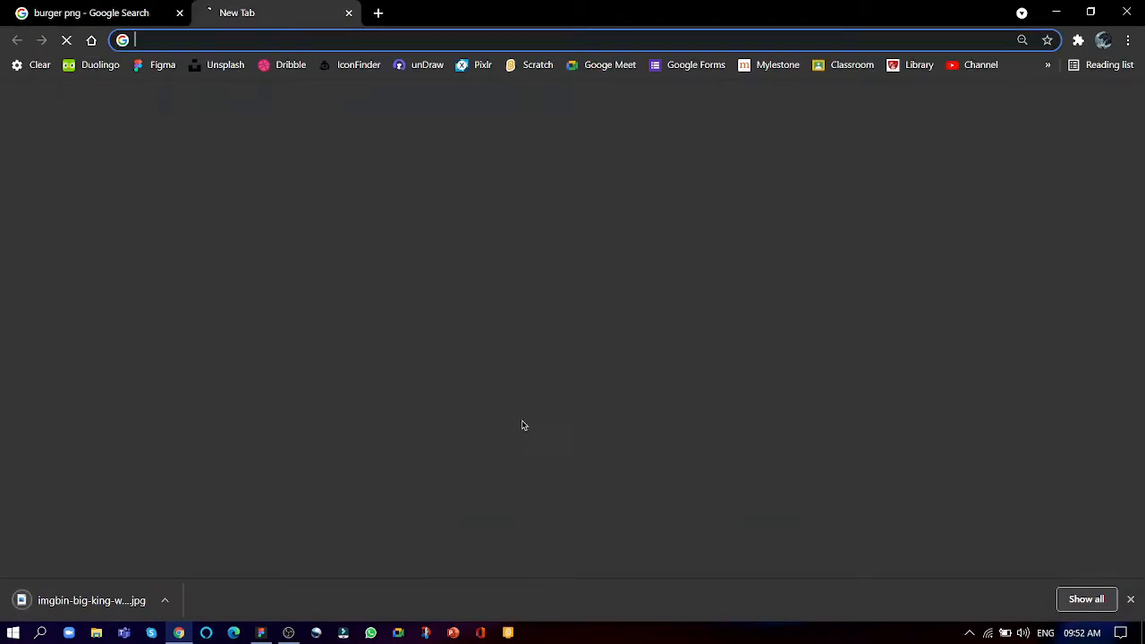
{"action": "type", "text": "www"}
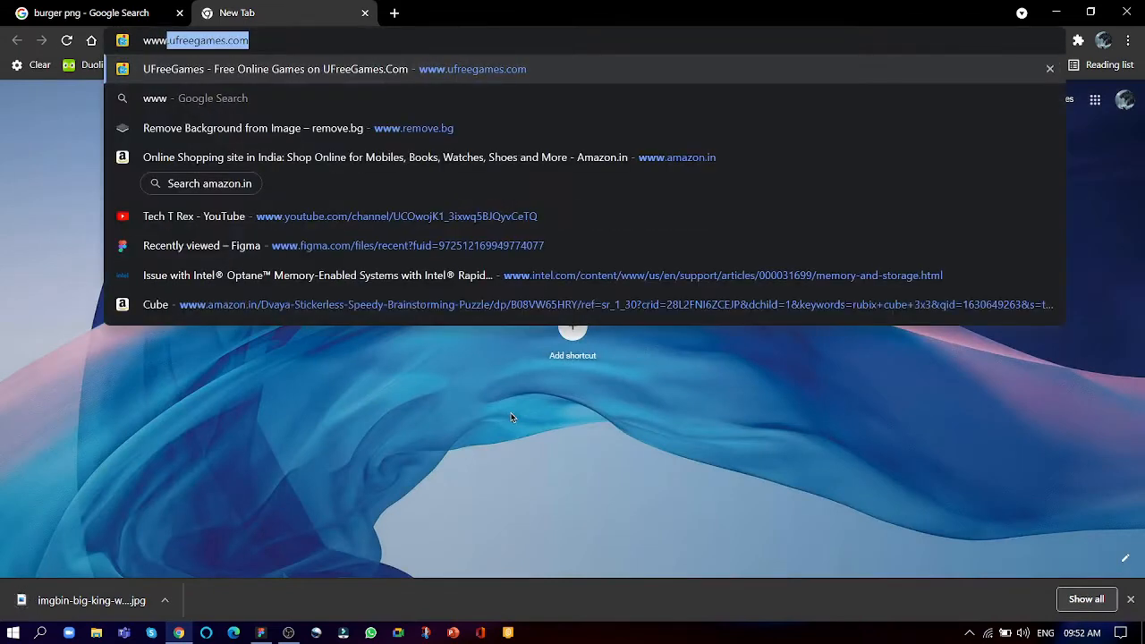
{"action": "type", "text": ".rem"}
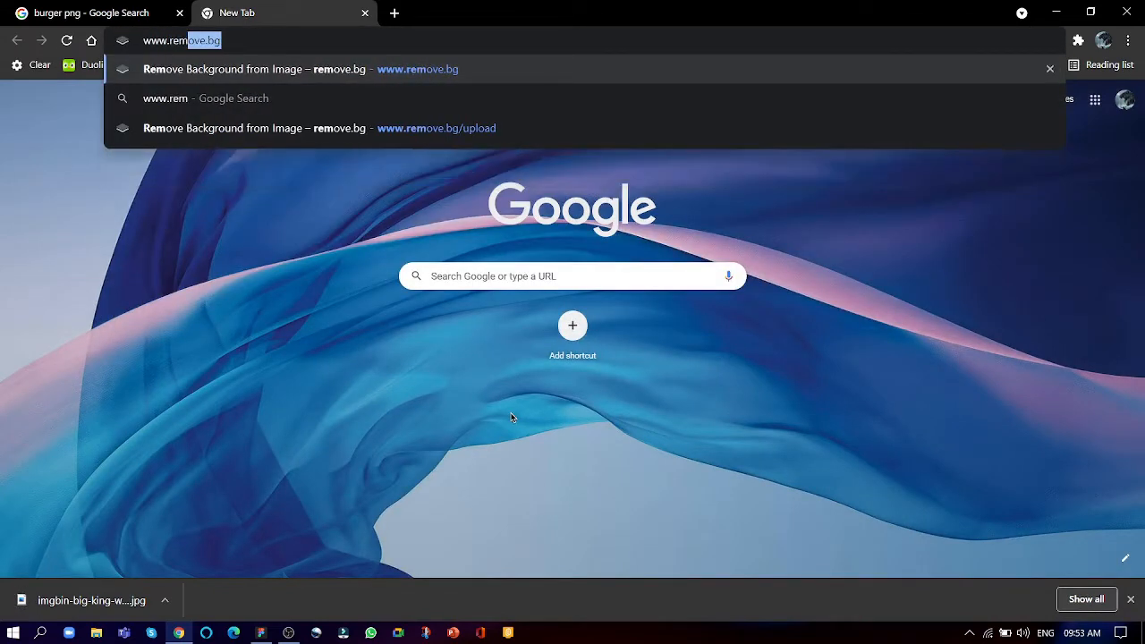
{"action": "type", "text": "ove.bg"}
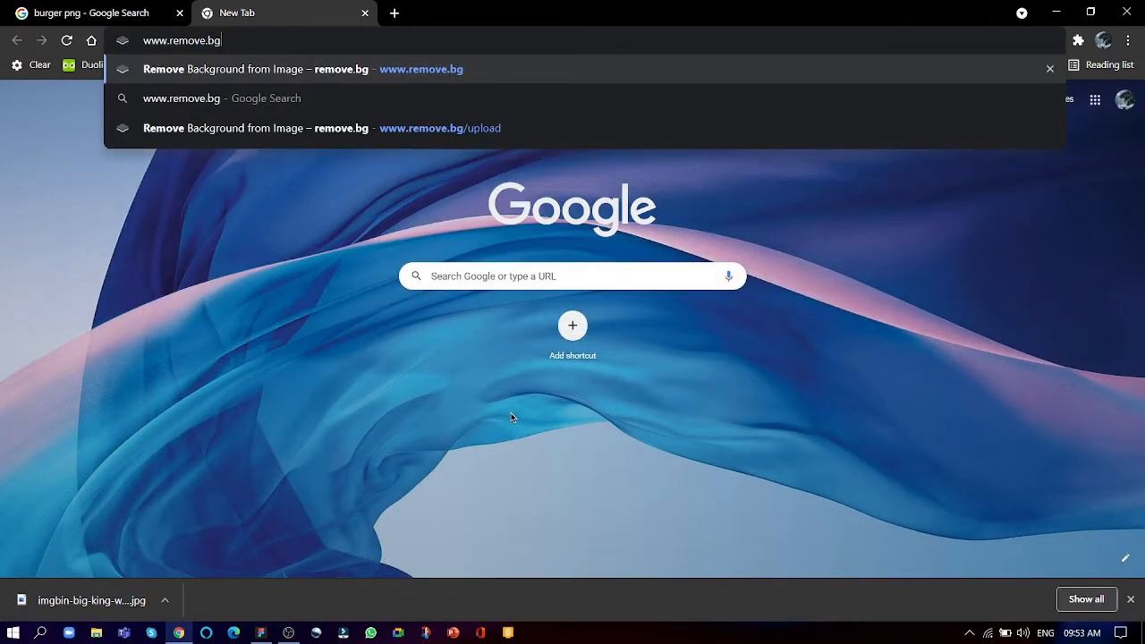
{"action": "key", "text": "Return"}
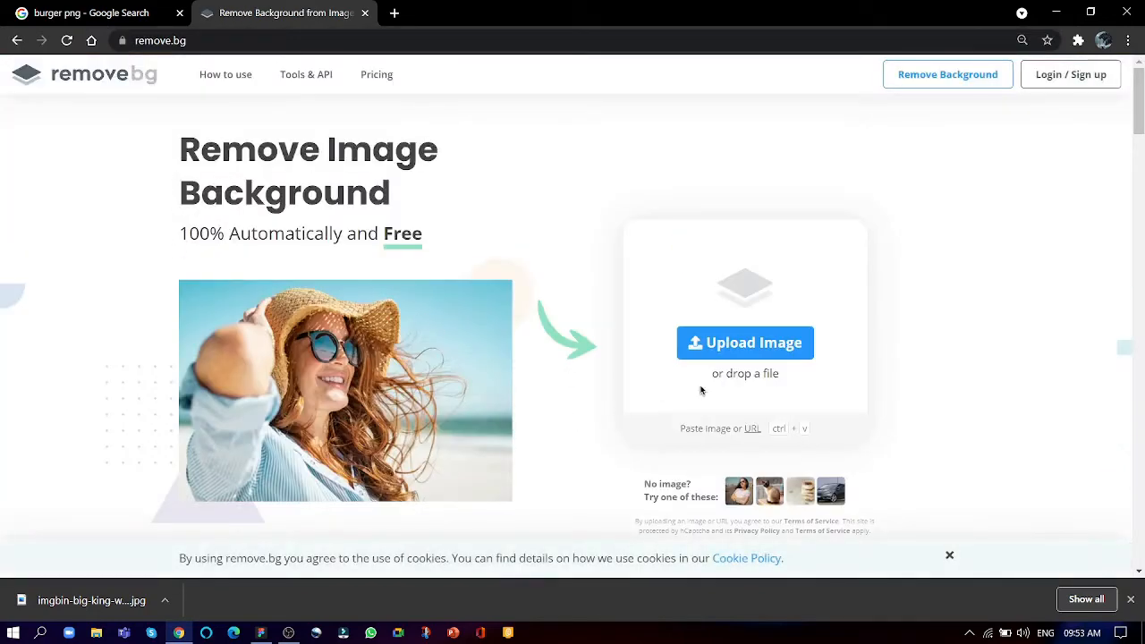
- Upload the saved burger JPEG to remove.bg and download the preview-size image with its background removed
{"action": "left_click_drag", "start_coordinate": [89, 600], "coordinate": [679, 286]}
{"action": "left_click", "coordinate": [1130, 597]}
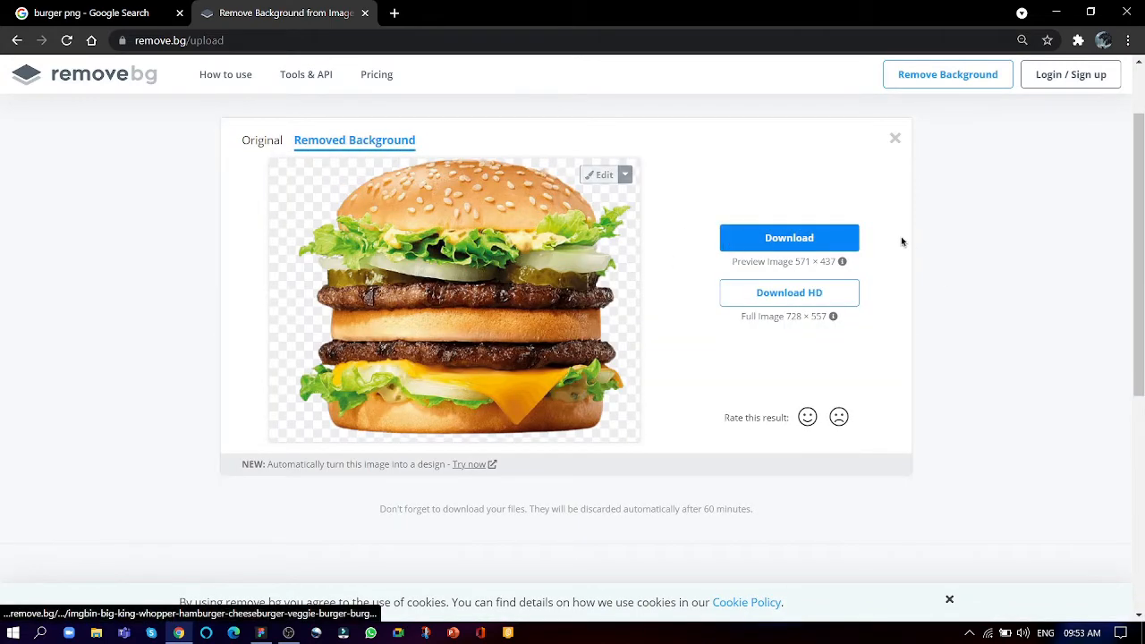
{"action": "left_click", "coordinate": [812, 240]}
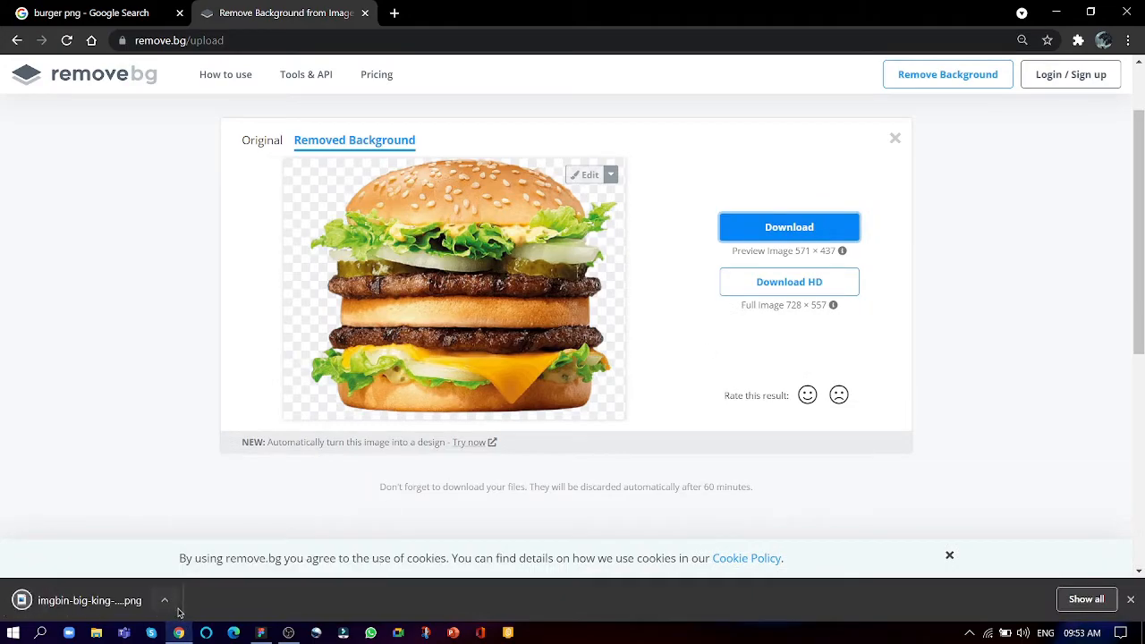
{"action": "key", "text": "ctrl+shift+Tab"}
{"action": "left_click", "coordinate": [1131, 599]}
- Switch to Figma and place the newly downloaded burger PNG in the Desktop frame at about 746 × 571
{"action": "key", "text": "alt+Tab"}
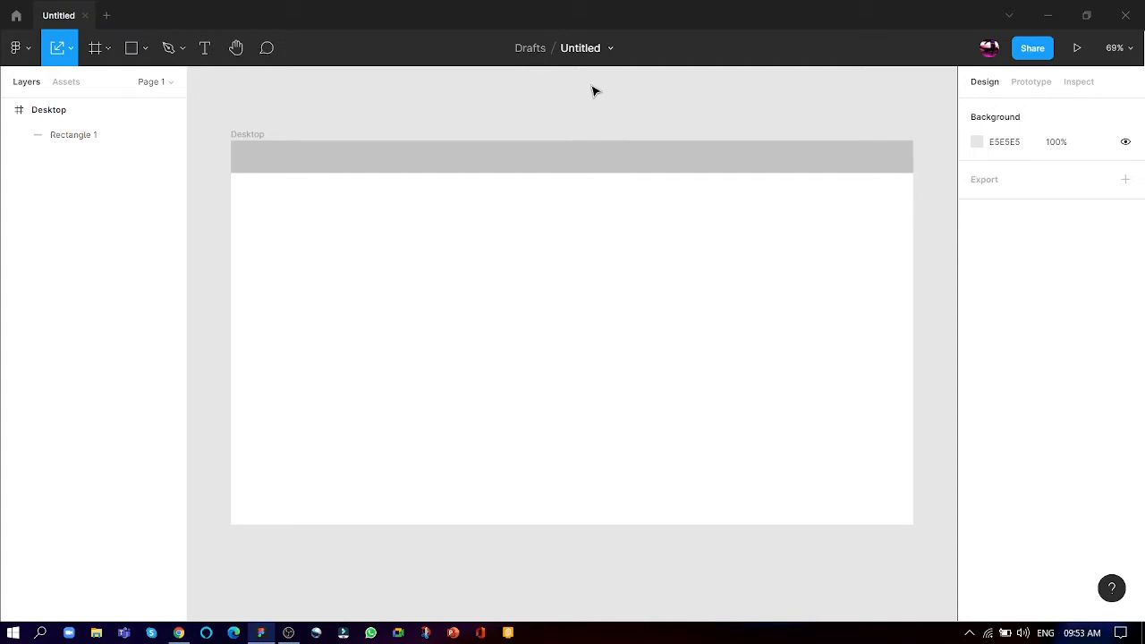
{"action": "key", "text": "ctrl+shift+k"}
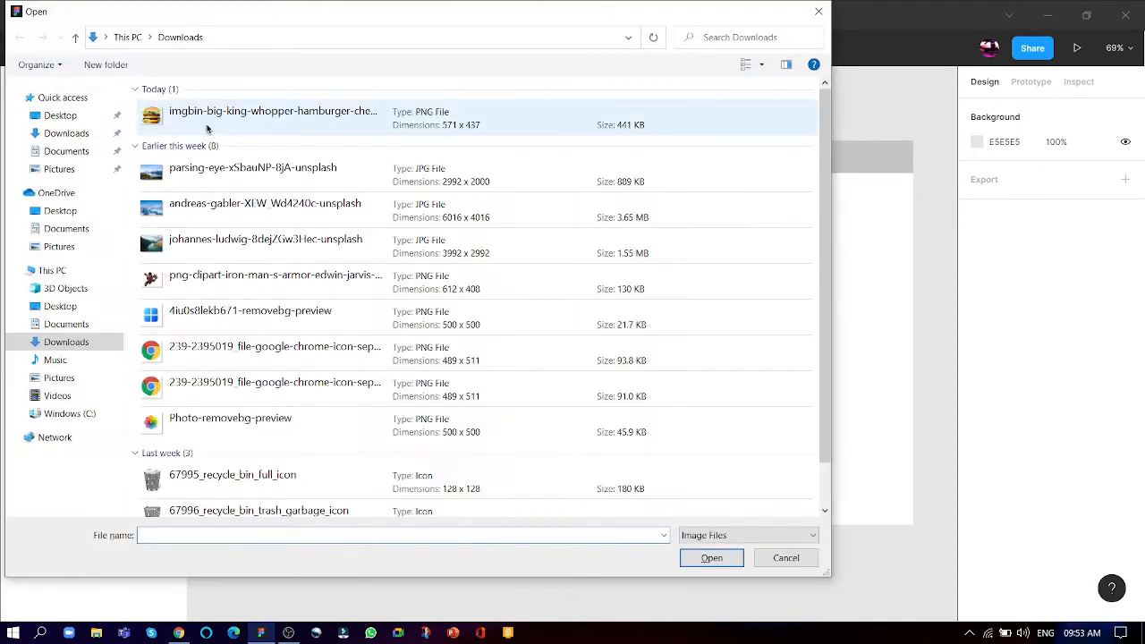
{"action": "left_click", "coordinate": [489, 109]}
{"action": "double_click", "coordinate": [489, 109]}
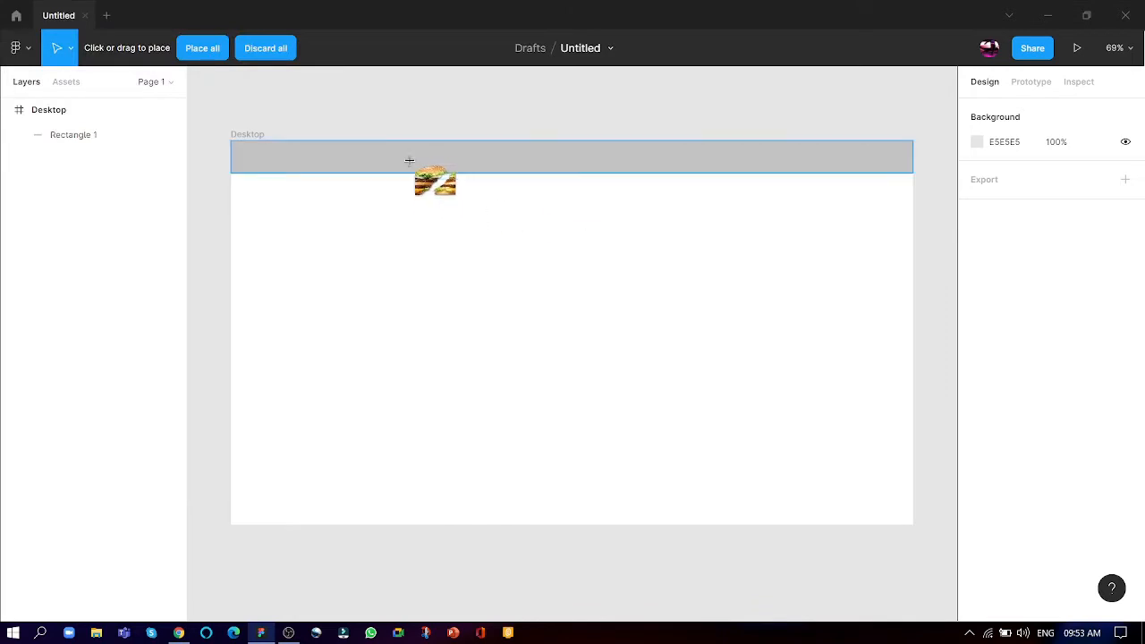
{"action": "left_click_drag", "start_coordinate": [404, 217], "coordinate": [769, 531]}
- Enlarge the burger image to about 975 × 746 and position it so the frame's right edge crops off its right part
{"action": "left_click_drag", "start_coordinate": [575, 380], "coordinate": [807, 275]}
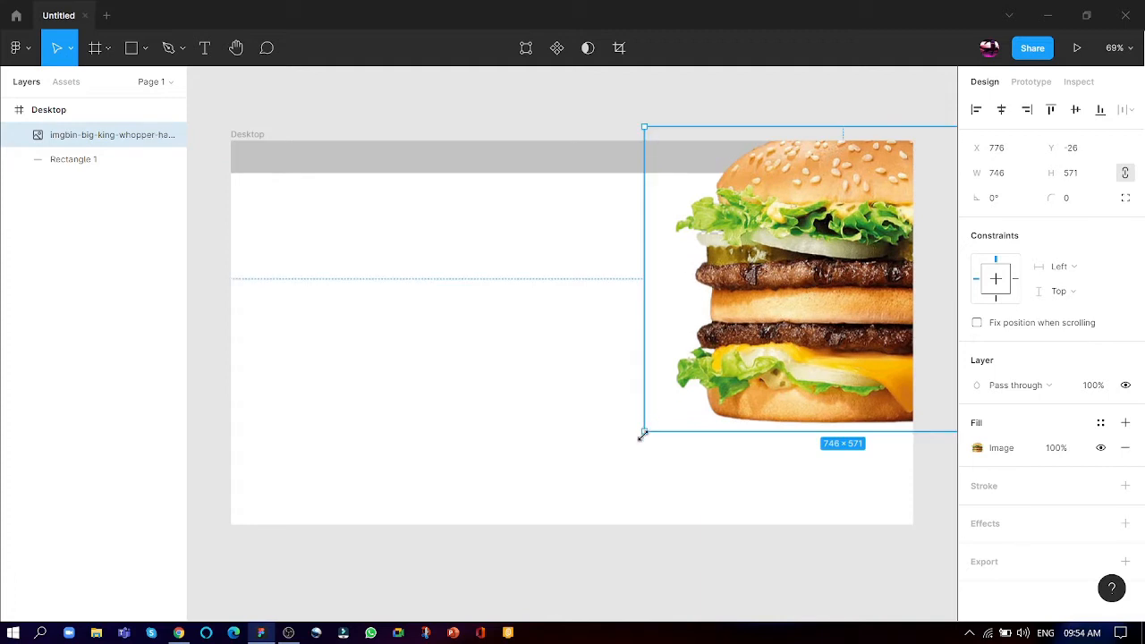
{"action": "left_click_drag", "start_coordinate": [642, 435], "coordinate": [522, 525]}
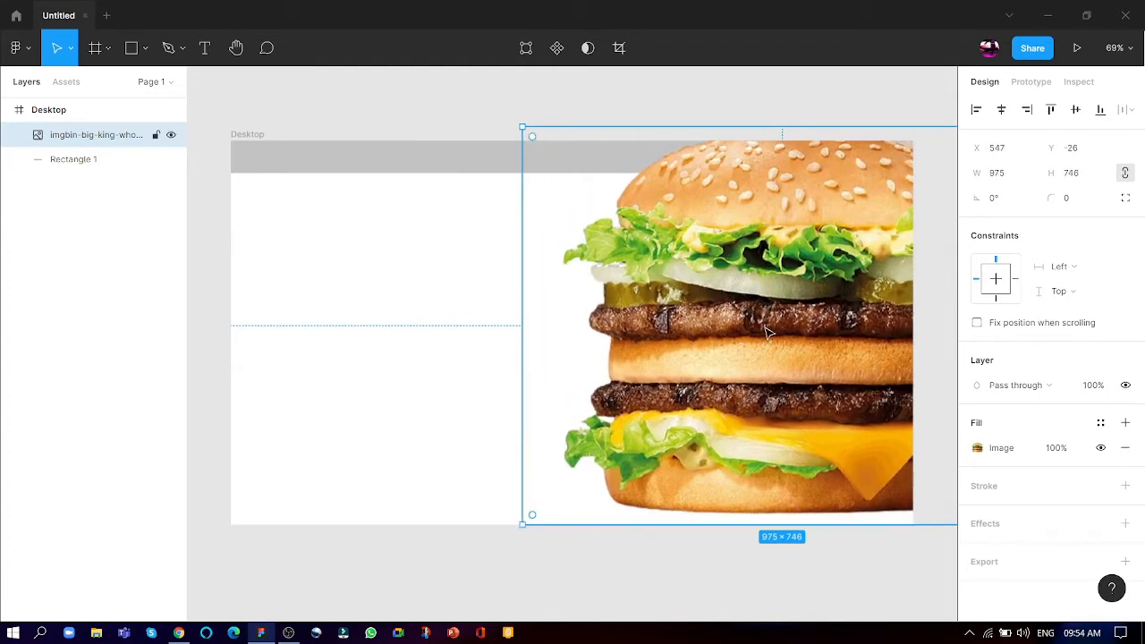
{"action": "left_click_drag", "start_coordinate": [765, 333], "coordinate": [824, 334]}
{"action": "left_click_drag", "start_coordinate": [684, 295], "coordinate": [776, 400]}
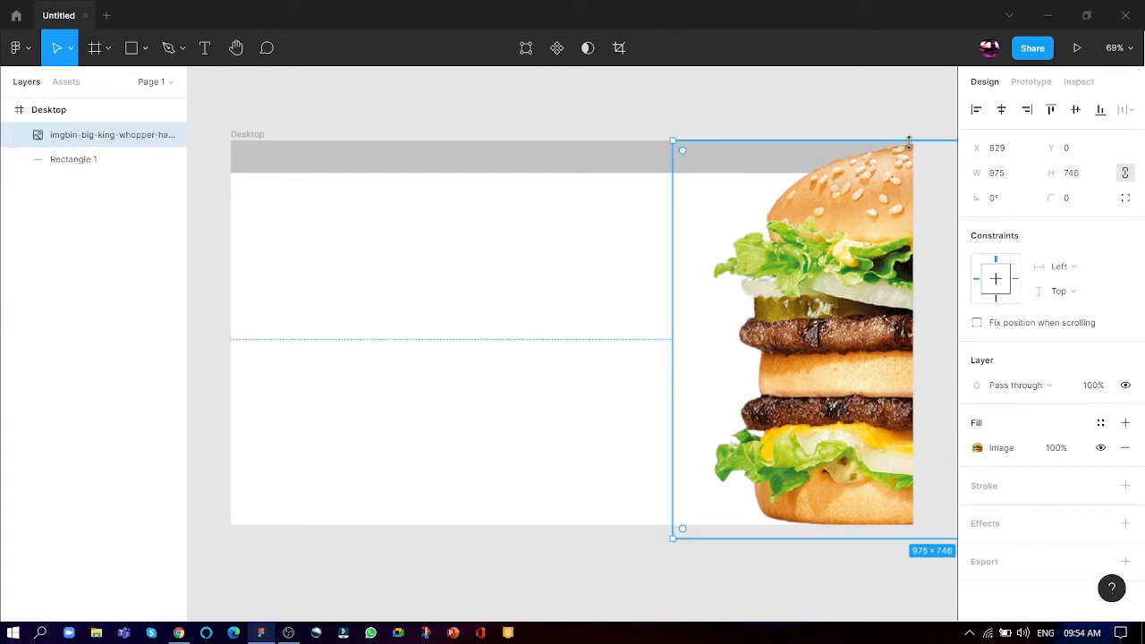
{"action": "left_click_drag", "start_coordinate": [908, 141], "coordinate": [913, 137]}
{"action": "left_click_drag", "start_coordinate": [801, 464], "coordinate": [739, 422]}
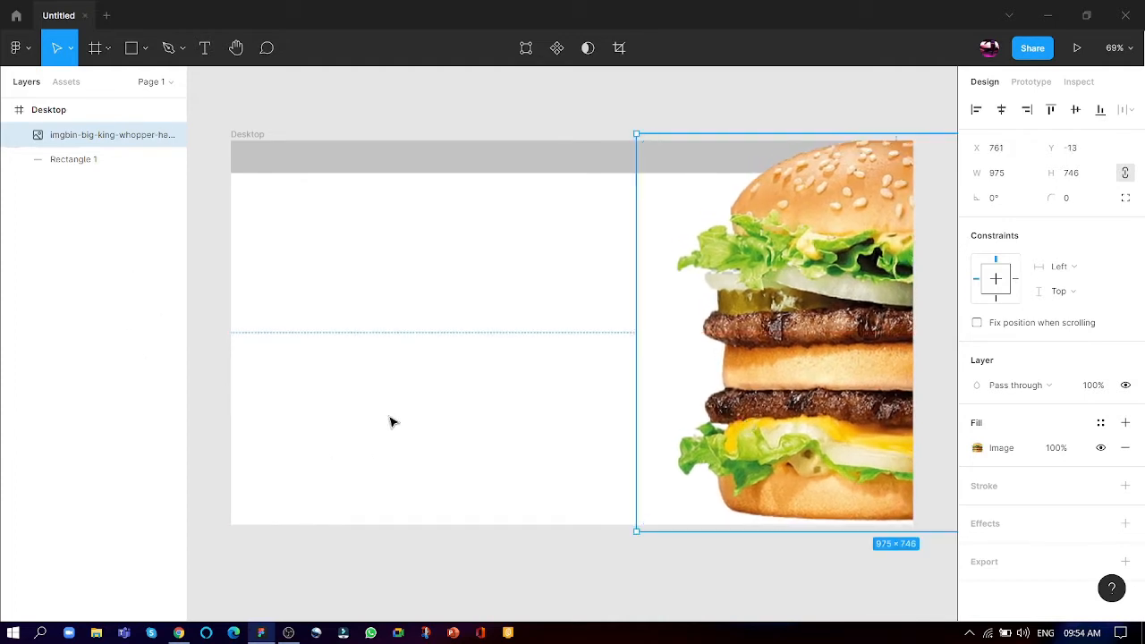
{"action": "mouse_move", "coordinate": [862, 259]}
{"action": "left_mouse_down"}
{"action": "mouse_move", "coordinate": [845, 265]}
{"action": "mouse_move", "coordinate": [857, 273]}
{"action": "left_mouse_up"}
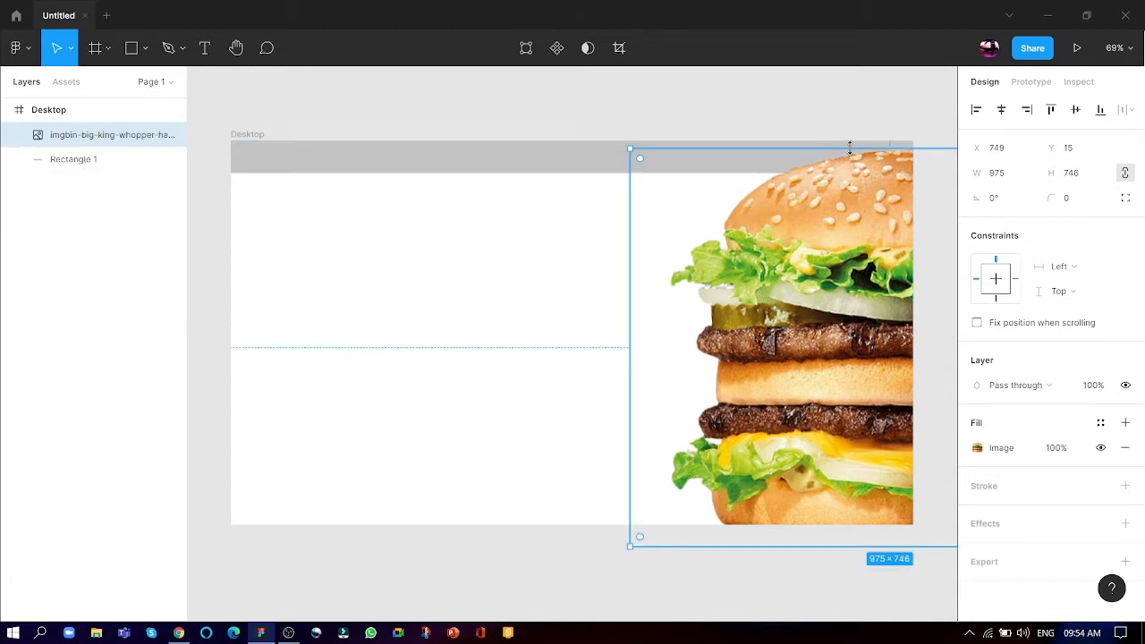
{"action": "mouse_move", "coordinate": [852, 148]}
{"action": "left_mouse_down"}
{"action": "mouse_move", "coordinate": [857, 135]}
{"action": "mouse_move", "coordinate": [831, 141]}
{"action": "left_mouse_up"}
{"action": "left_click", "coordinate": [815, 123]}
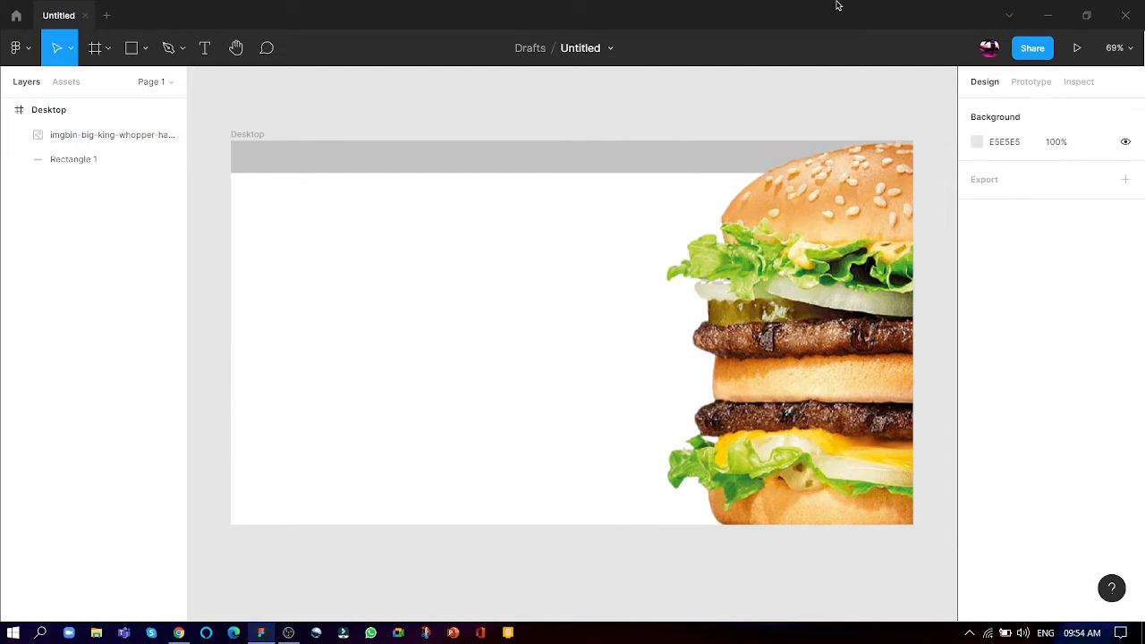
- Fill the header rectangle with dark brown 37190F sampled from the burger's lower patty
{"action": "left_click", "coordinate": [343, 164]}
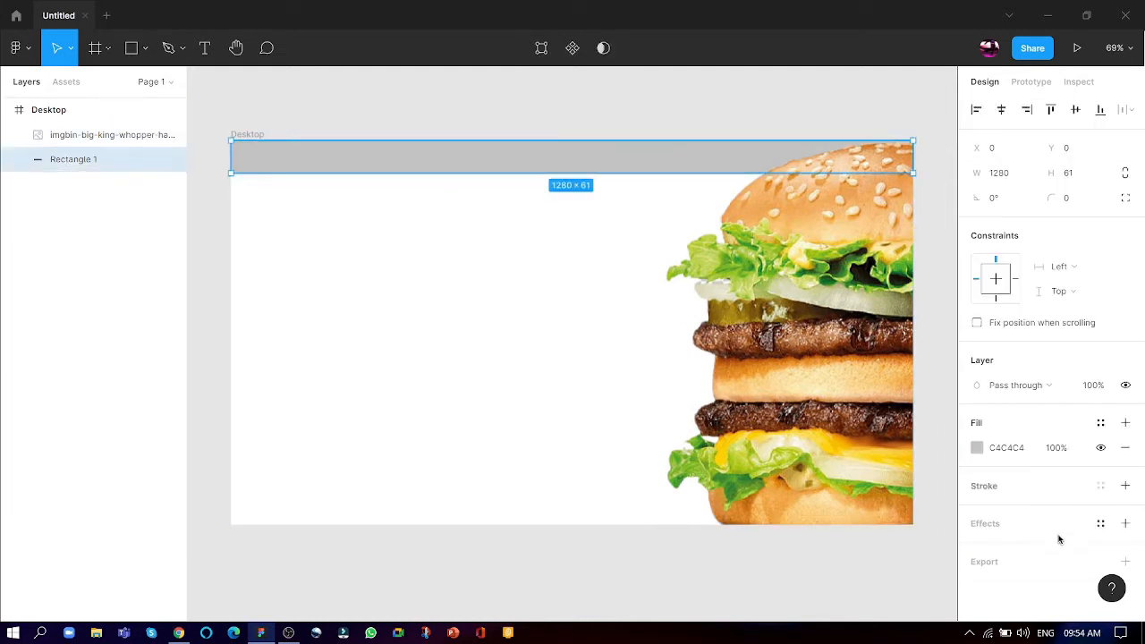
{"action": "left_click", "coordinate": [977, 448]}
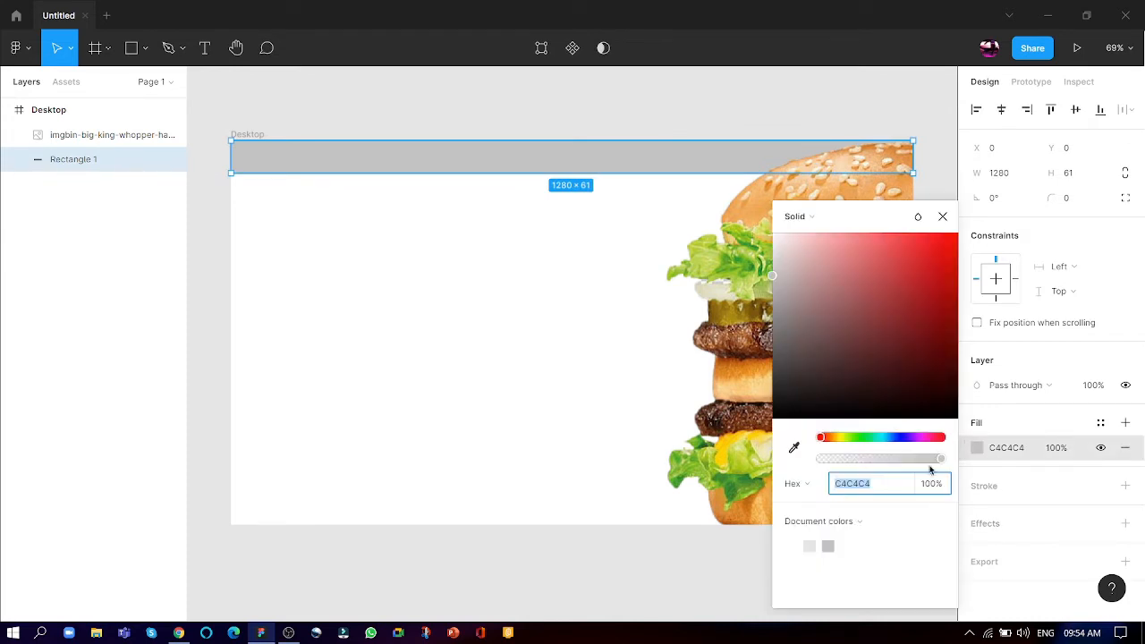
{"action": "left_click", "coordinate": [793, 447]}
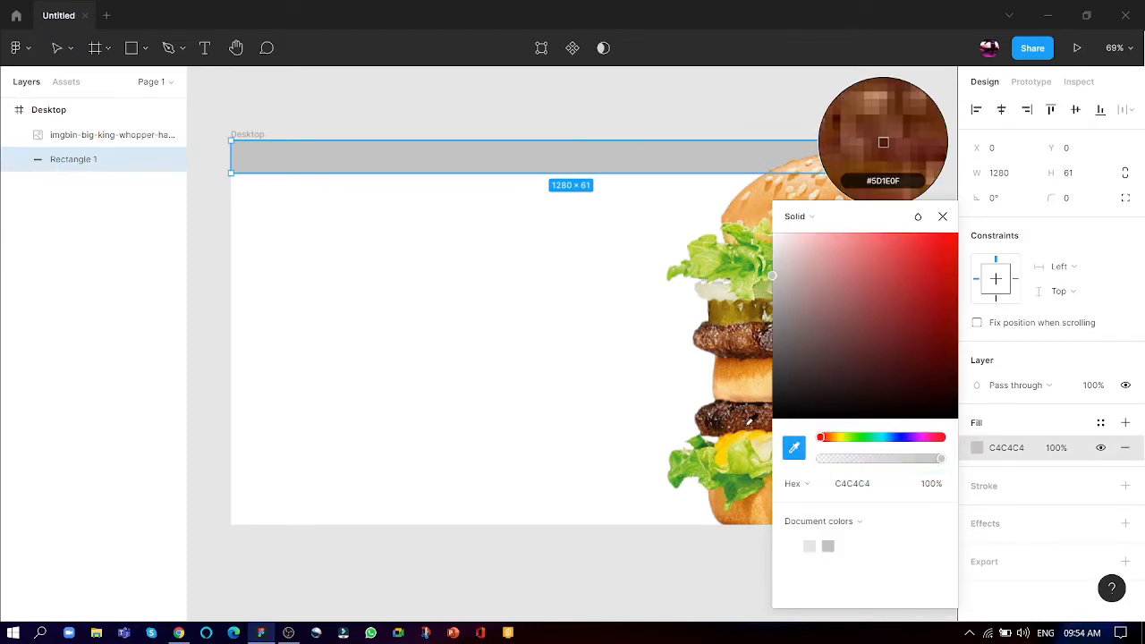
{"action": "left_click", "coordinate": [882, 142]}
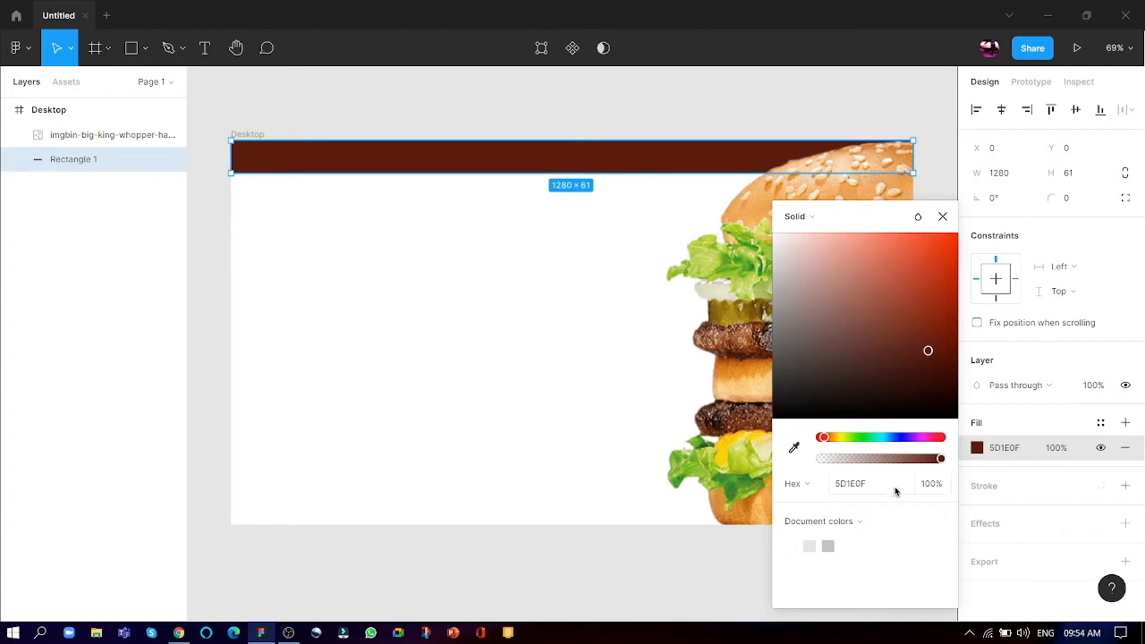
{"action": "left_click", "coordinate": [793, 448]}
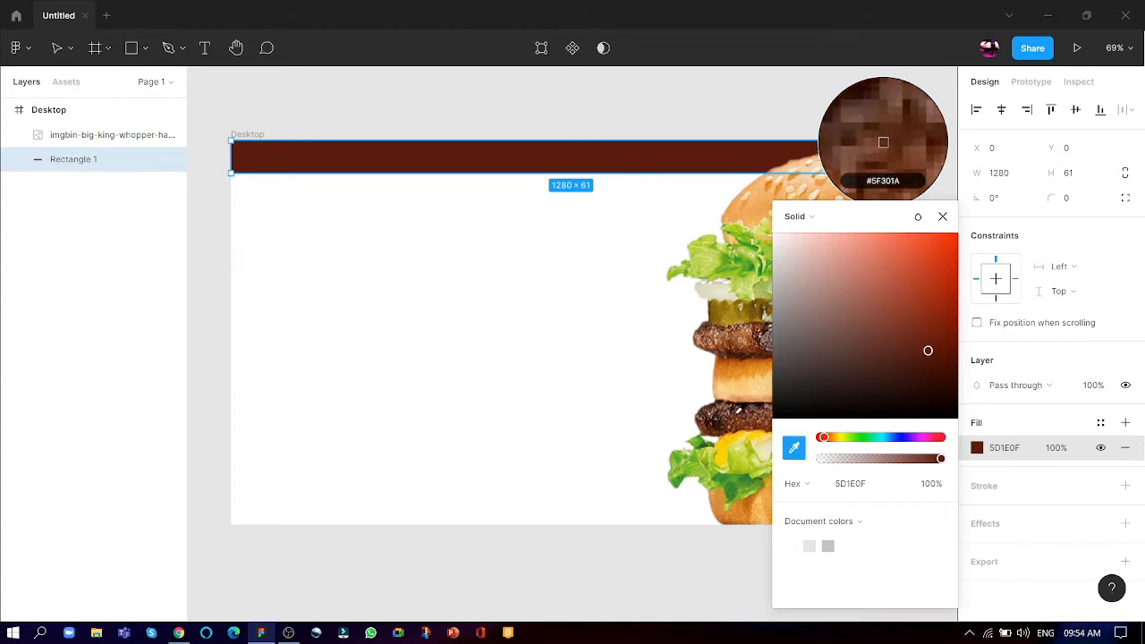
{"action": "left_click", "coordinate": [724, 411]}
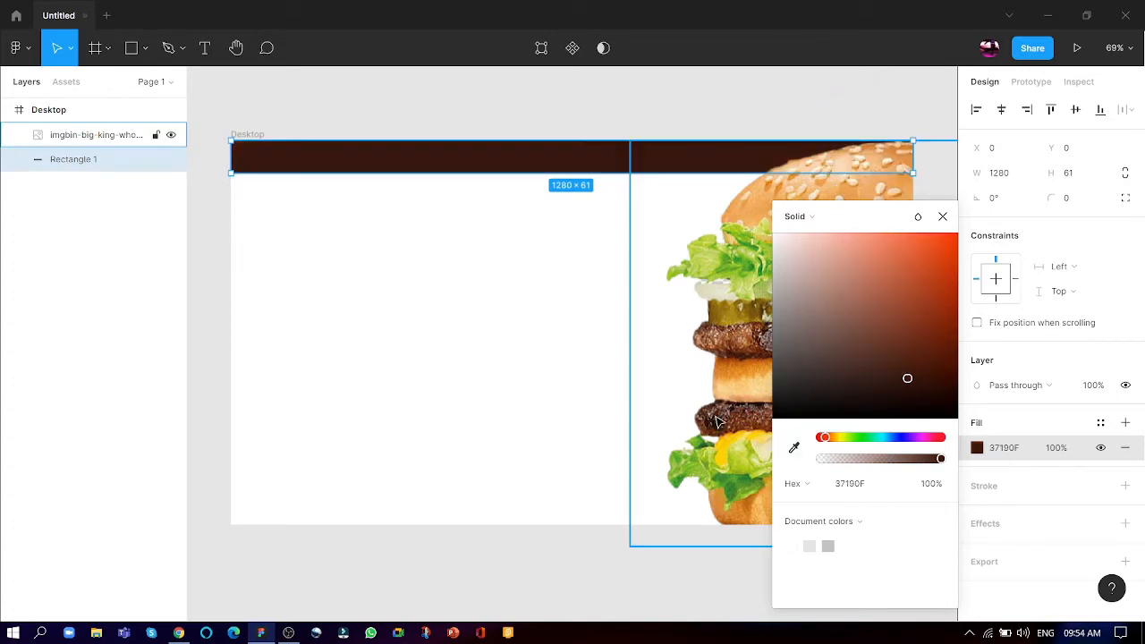
{"action": "left_click", "coordinate": [633, 370]}
{"action": "left_click", "coordinate": [467, 225]}
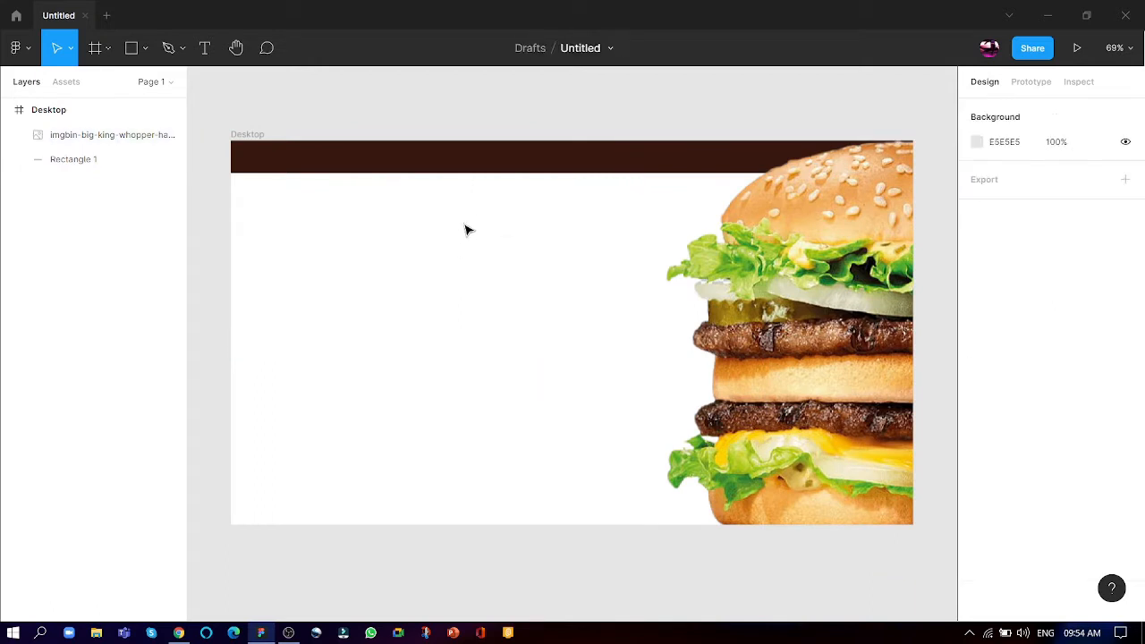
- Increase the header rectangle's height to about 82 by extending its lower edge
{"action": "left_click", "coordinate": [457, 169]}
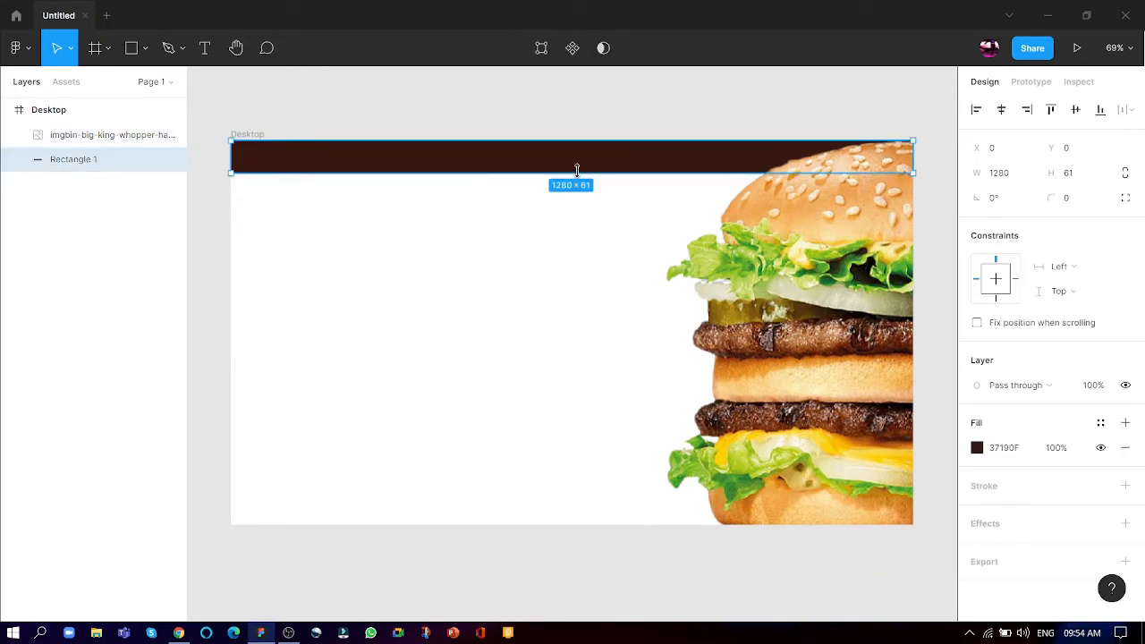
{"action": "left_click_drag", "start_coordinate": [577, 170], "coordinate": [571, 184]}
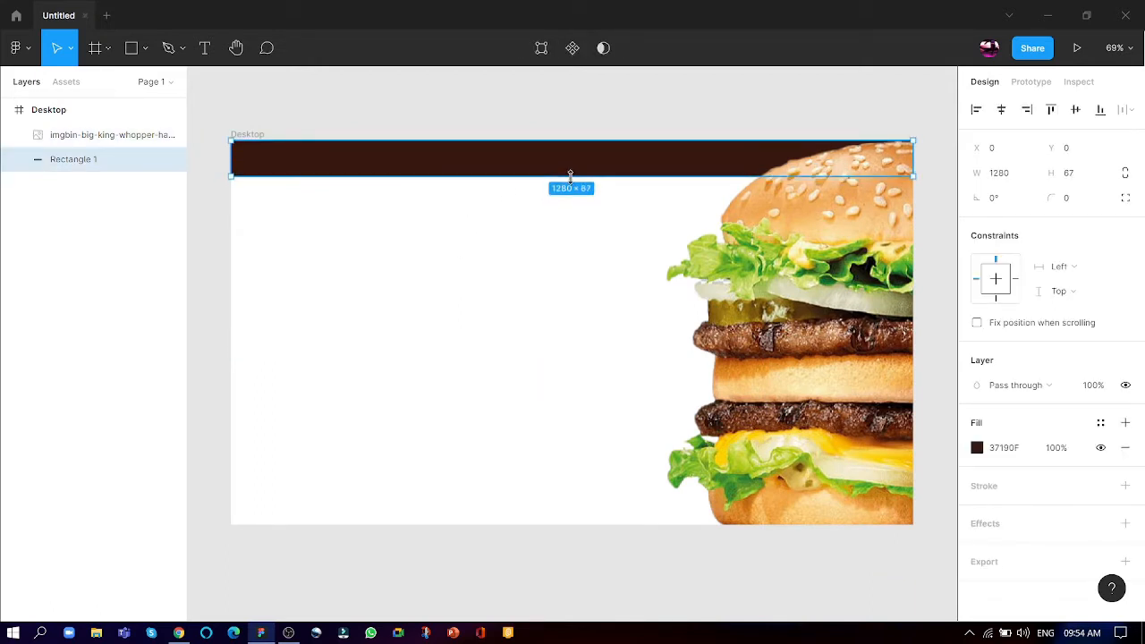
{"action": "left_click", "coordinate": [509, 251]}
- Switch to Chrome and close the burger png search tab to return to Figma
{"action": "key", "text": "alt+Tab"}
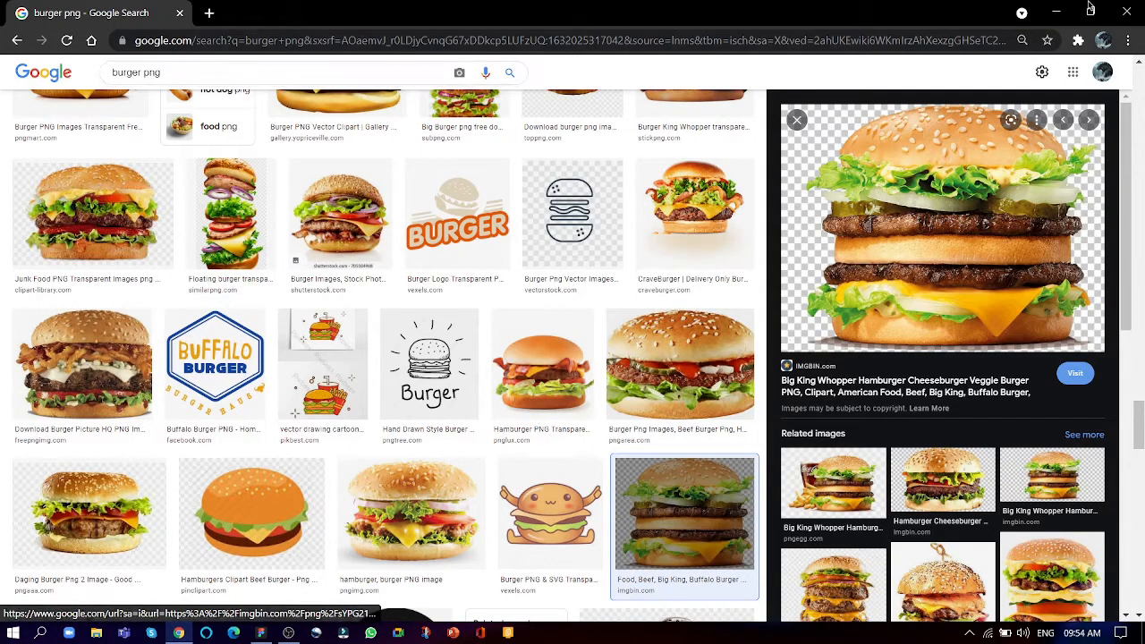
{"action": "left_click", "coordinate": [182, 15]}
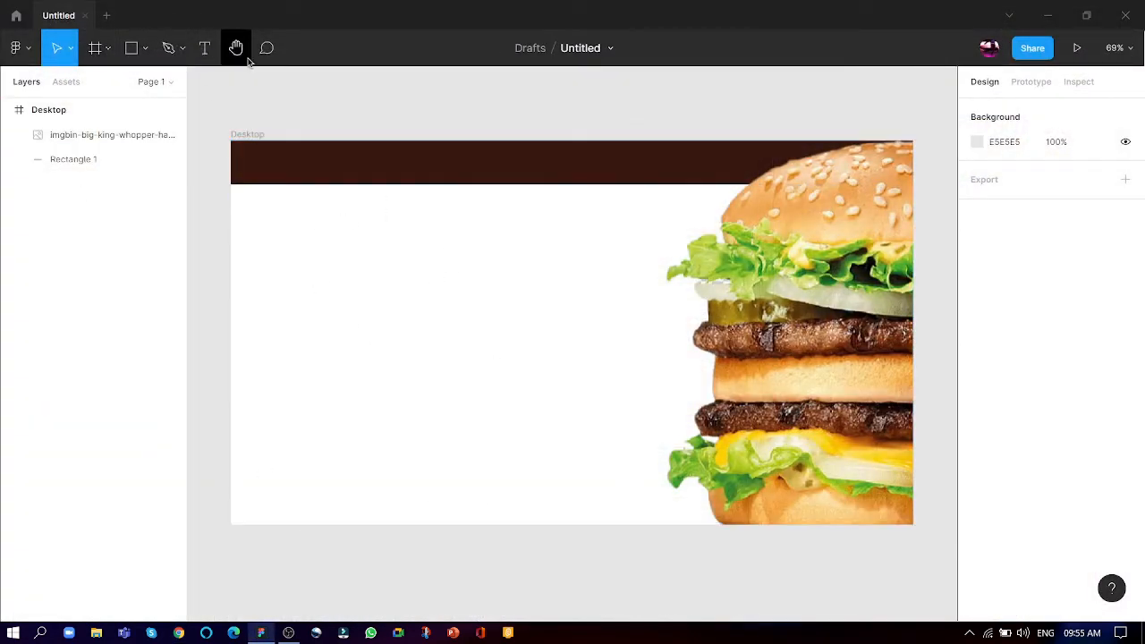
- Add a text box of about 93 × 82 at the header bar's left end reading "The Burger Shop", one word per line
{"action": "left_click", "coordinate": [205, 48]}
{"action": "scroll", "coordinate": [228, 129], "scroll_direction": "up", "scroll_amount": 3}
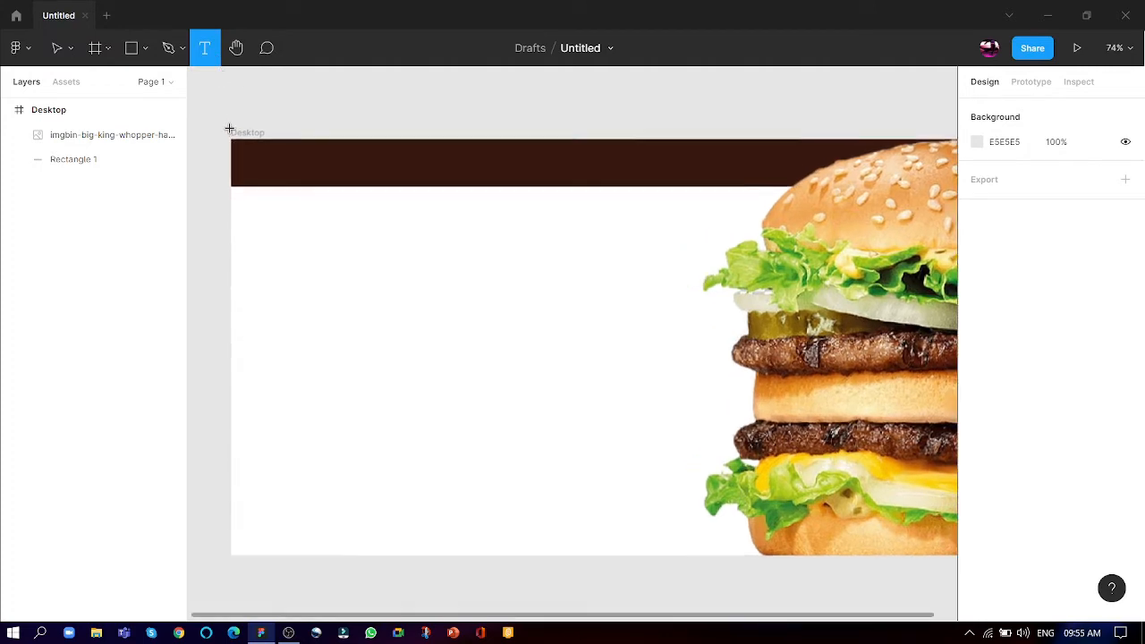
{"action": "scroll", "coordinate": [228, 129], "scroll_direction": "down", "scroll_amount": 4}
{"action": "scroll", "coordinate": [243, 159], "scroll_direction": "up", "scroll_amount": 10}
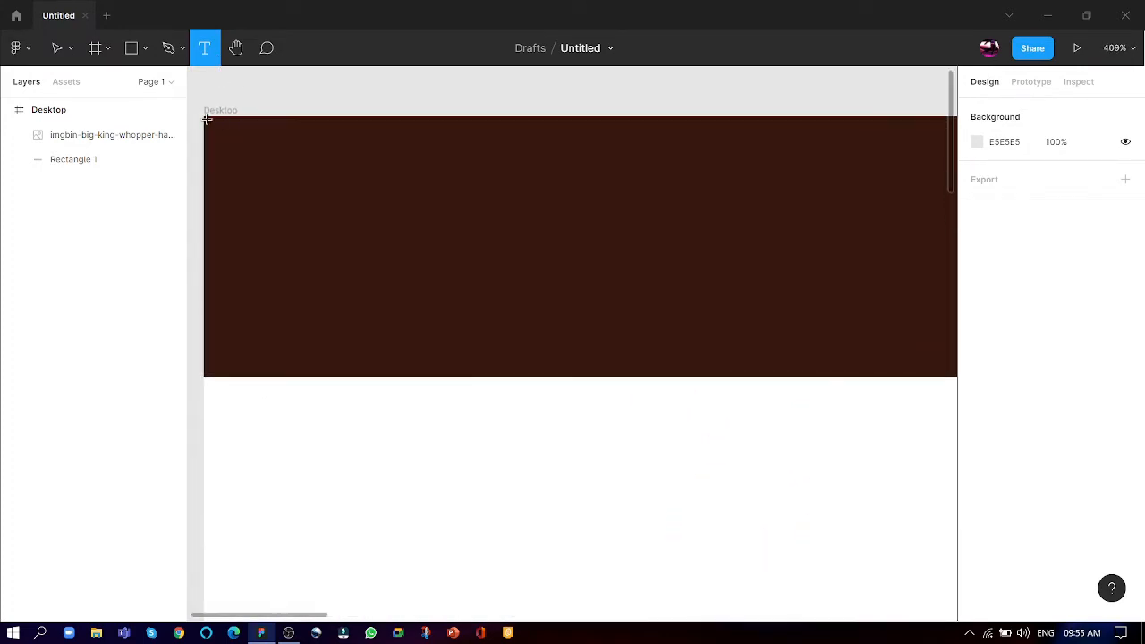
{"action": "left_click_drag", "start_coordinate": [204, 119], "coordinate": [501, 377]}
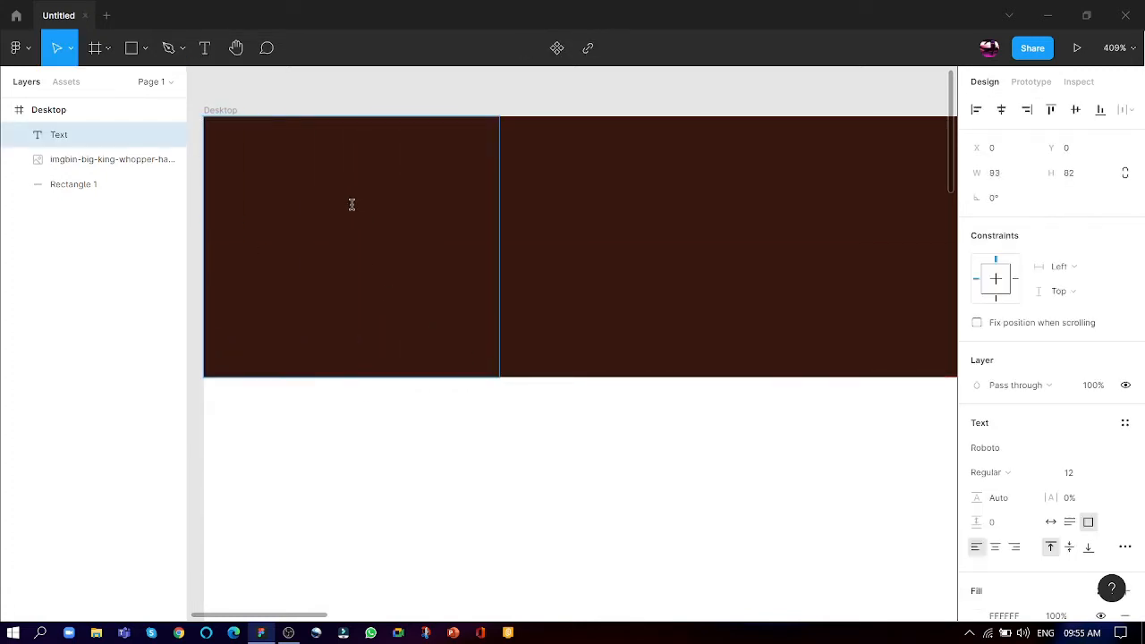
{"action": "type", "text": "The"}
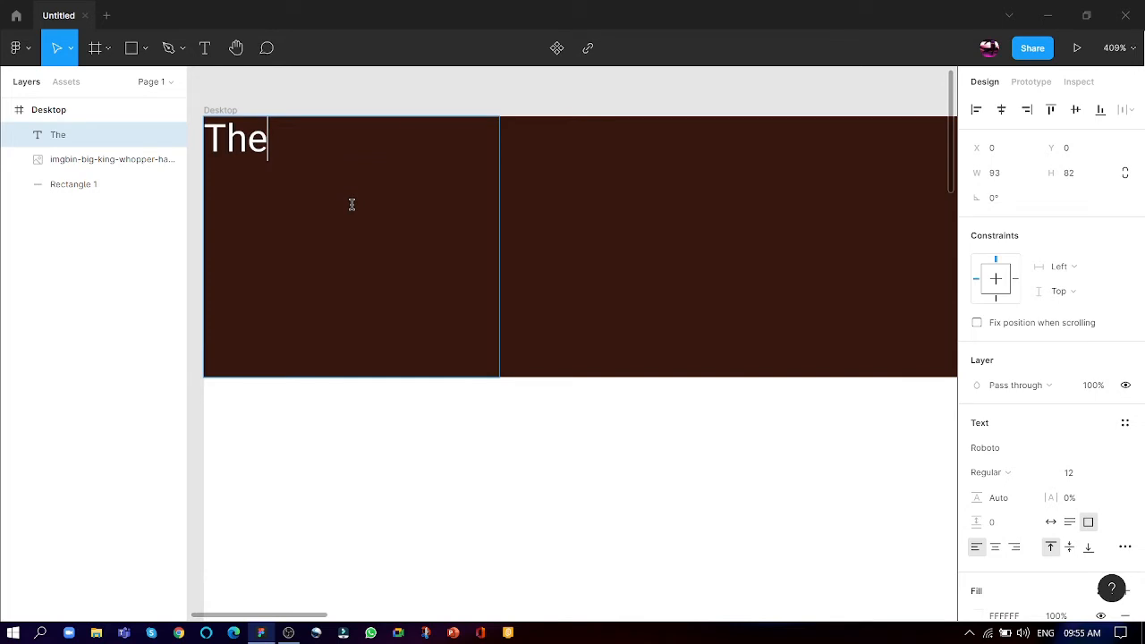
{"action": "key", "text": "Return"}
{"action": "type", "text": "Burger"}
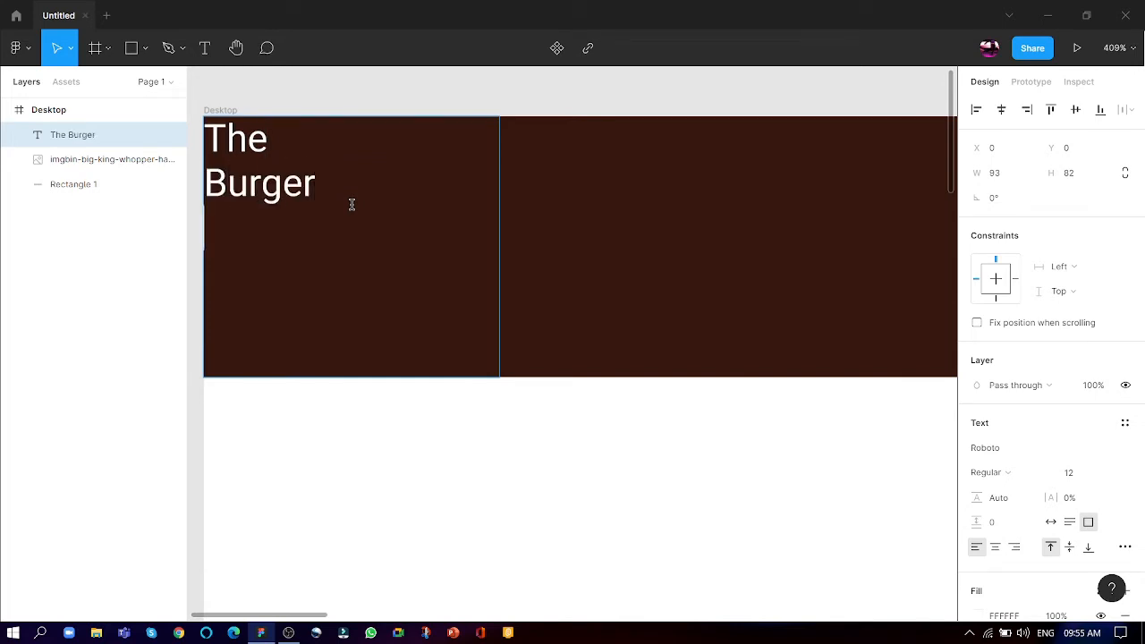
{"action": "key", "text": "Return"}
{"action": "type", "text": "Shop"}
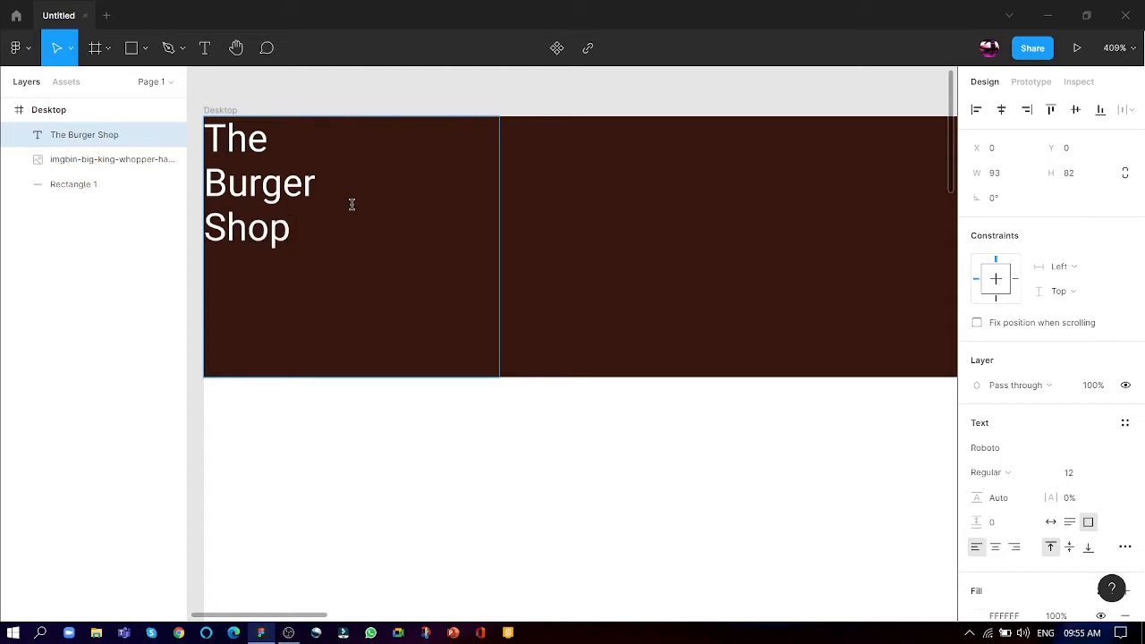
{"action": "key", "text": "Escape"}
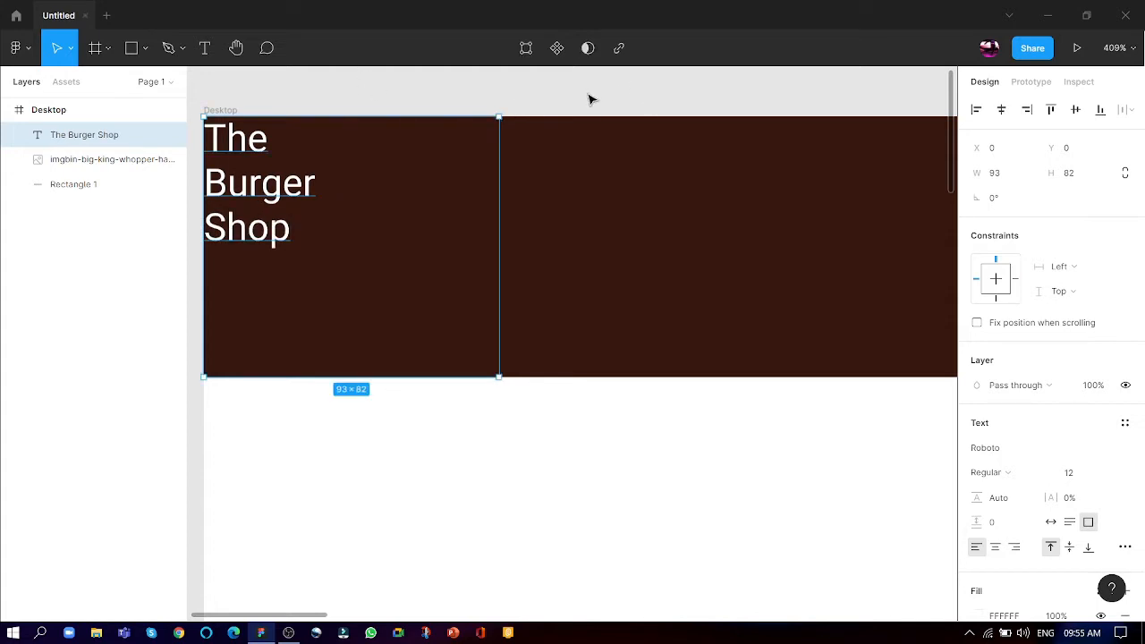
- Shrink the "The Burger Shop" text box to about 37 × 42 and place it at about X 15, Y 16
{"action": "left_click_drag", "start_coordinate": [376, 374], "coordinate": [380, 252]}
{"action": "left_click_drag", "start_coordinate": [497, 195], "coordinate": [325, 230]}
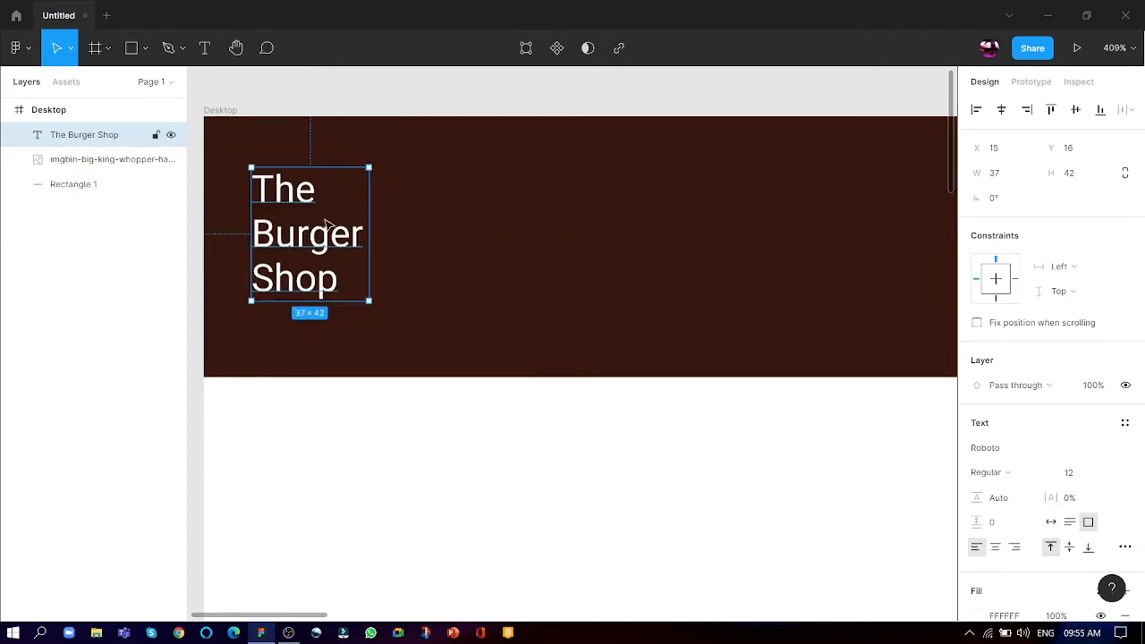
- Set the "The Burger Shop" text to the Exo 2 font in Bold weight
{"action": "left_click", "coordinate": [979, 451]}
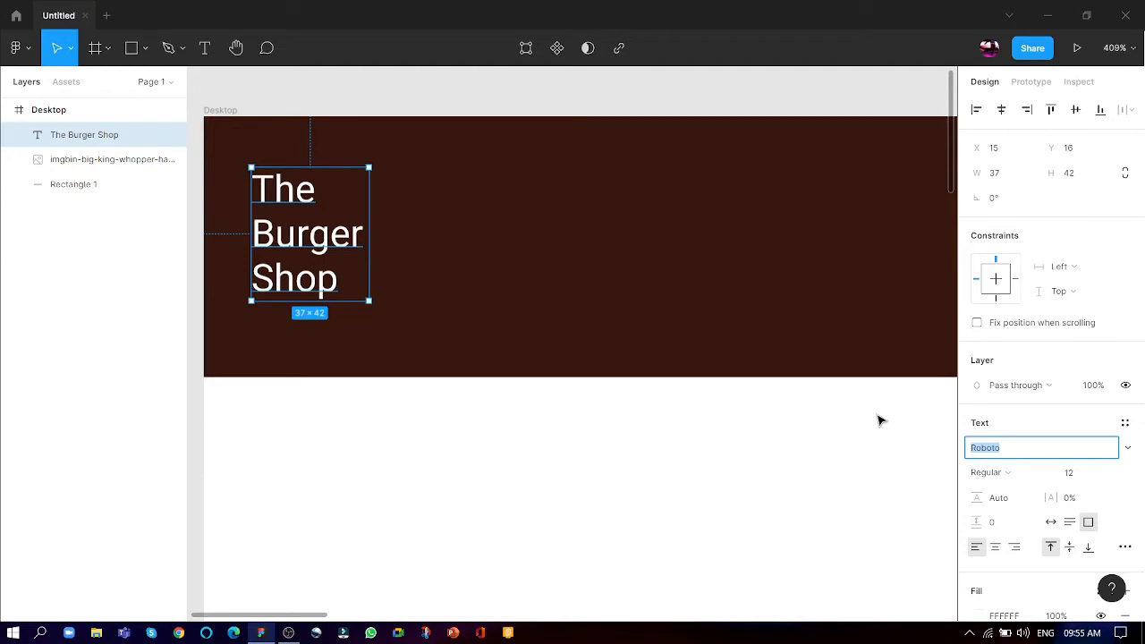
{"action": "type", "text": "Exo 2"}
{"action": "key", "text": "Return"}
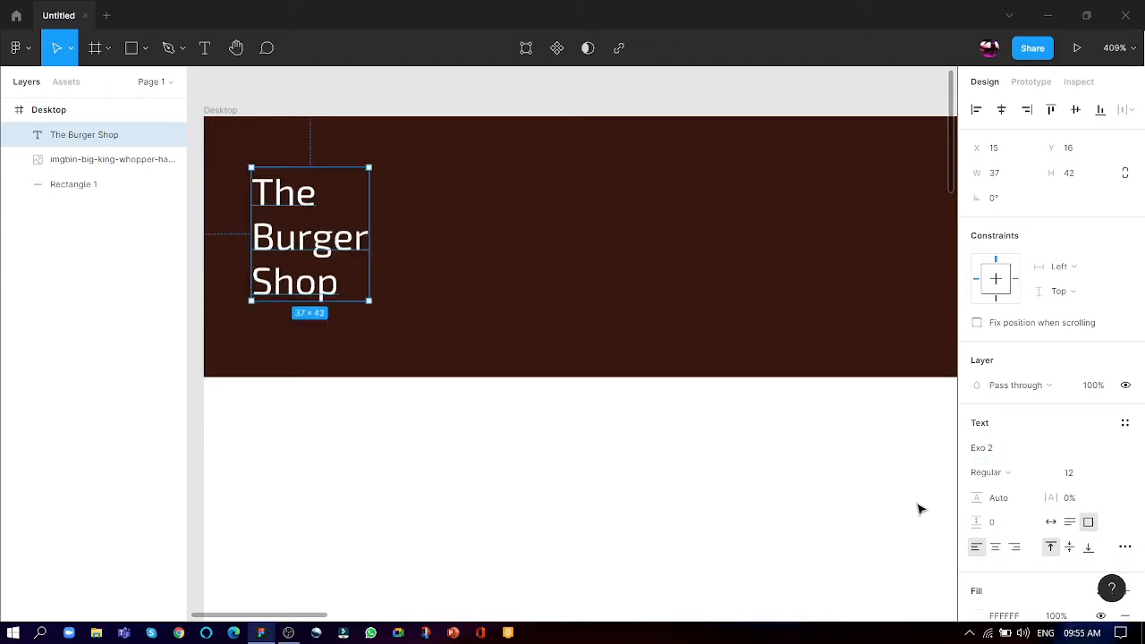
{"action": "left_click", "coordinate": [1014, 473]}
{"action": "left_click", "coordinate": [1037, 418]}
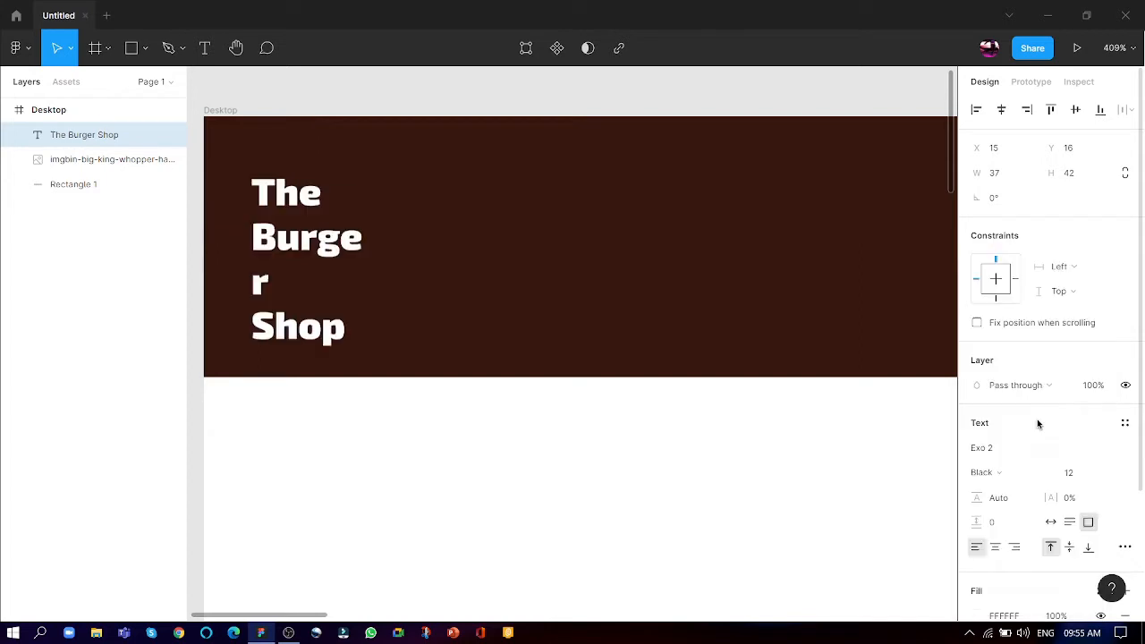
{"action": "left_click", "coordinate": [1004, 472]}
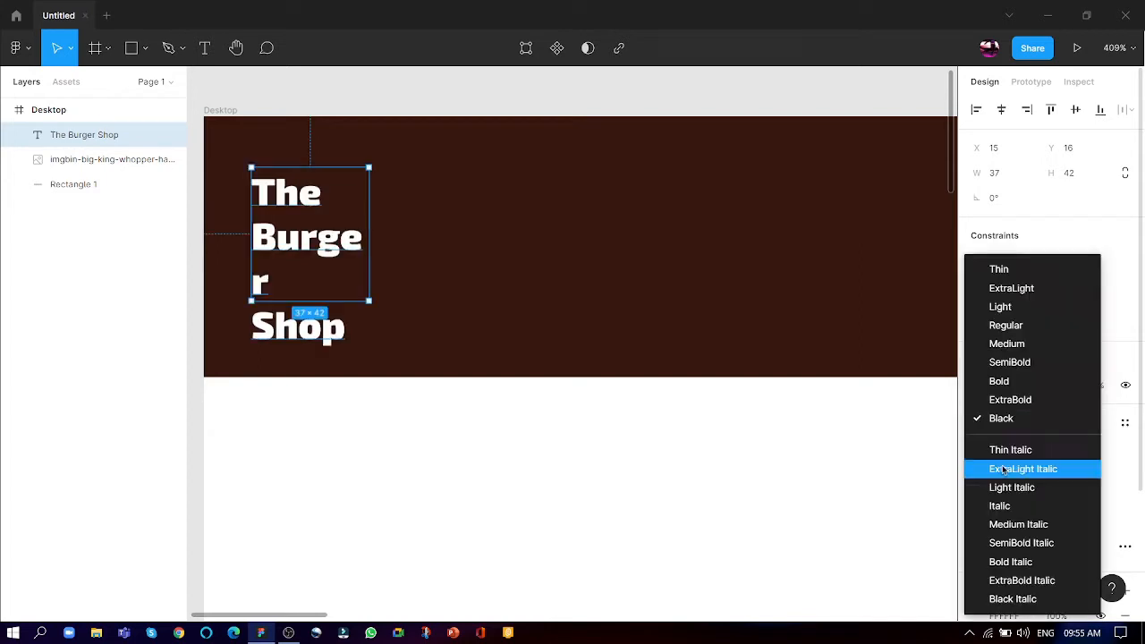
{"action": "left_click", "coordinate": [1005, 382]}
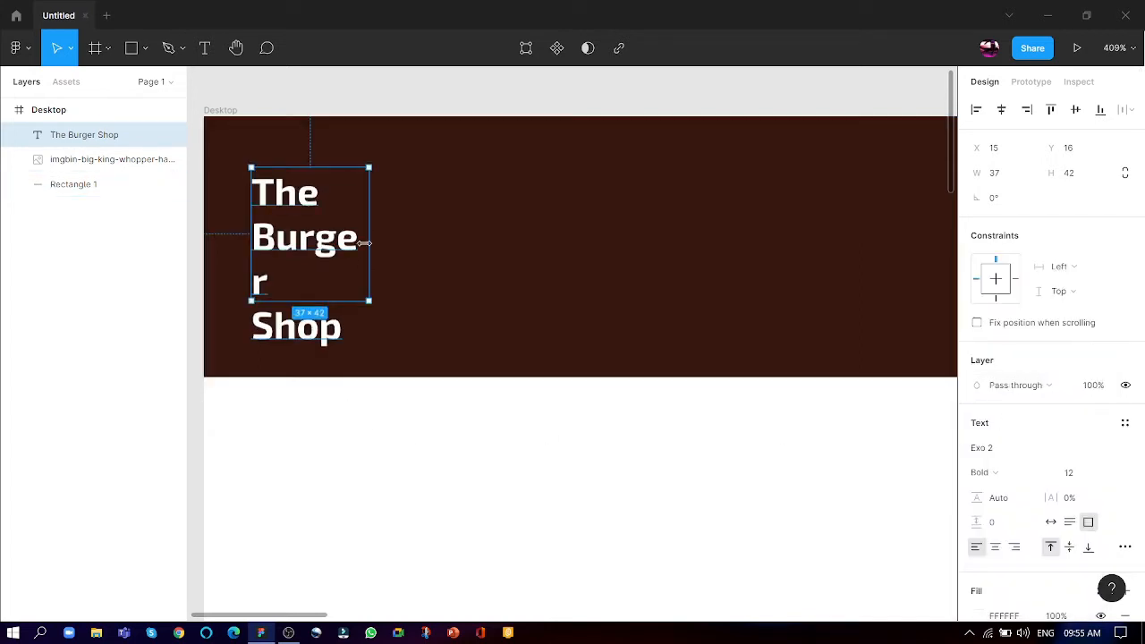
- Widen the "The Burger Shop" logo text box to 40 and recolour its text orange, about FF9900
{"action": "left_click_drag", "start_coordinate": [364, 231], "coordinate": [379, 231]}
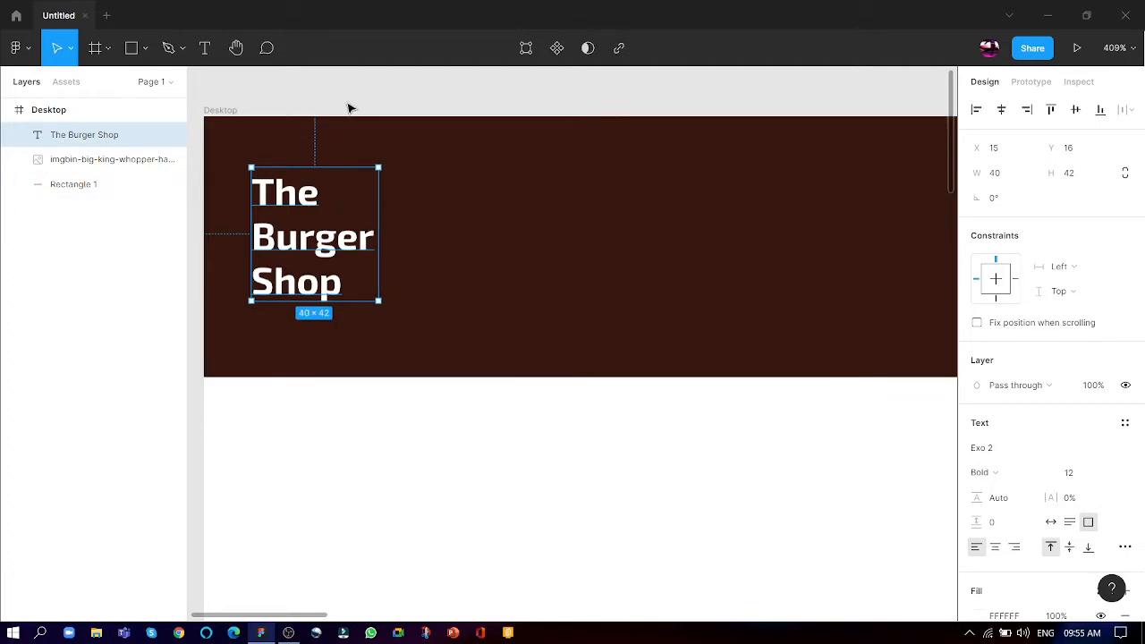
{"action": "scroll", "coordinate": [1037, 543], "scroll_direction": "down", "scroll_amount": 4}
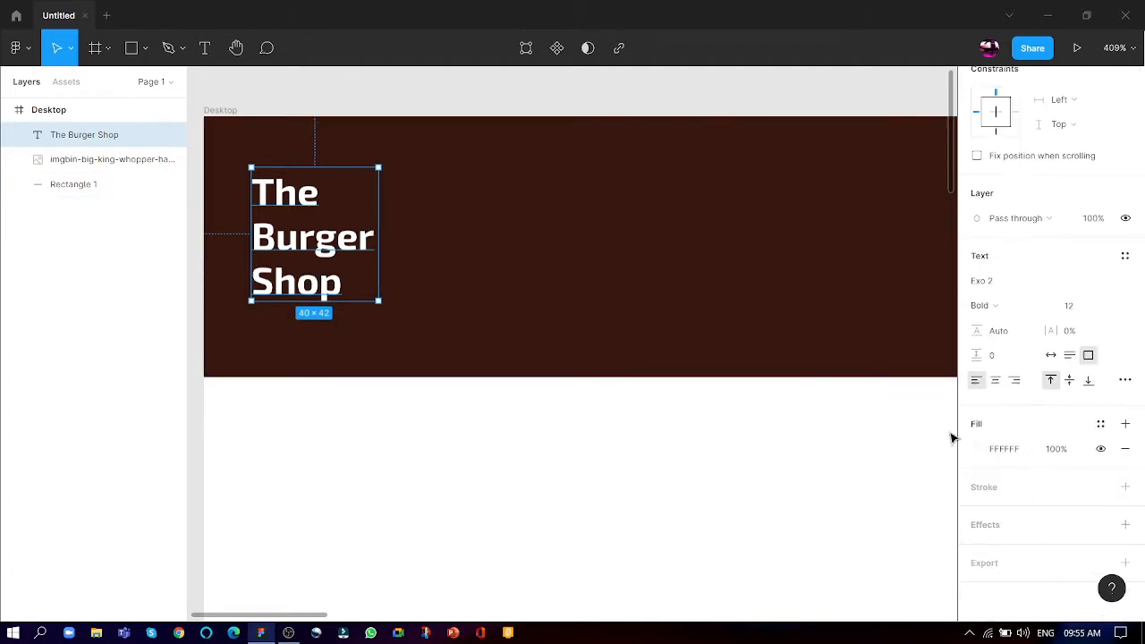
{"action": "left_click", "coordinate": [978, 448]}
{"action": "left_click_drag", "start_coordinate": [839, 338], "coordinate": [1027, 208]}
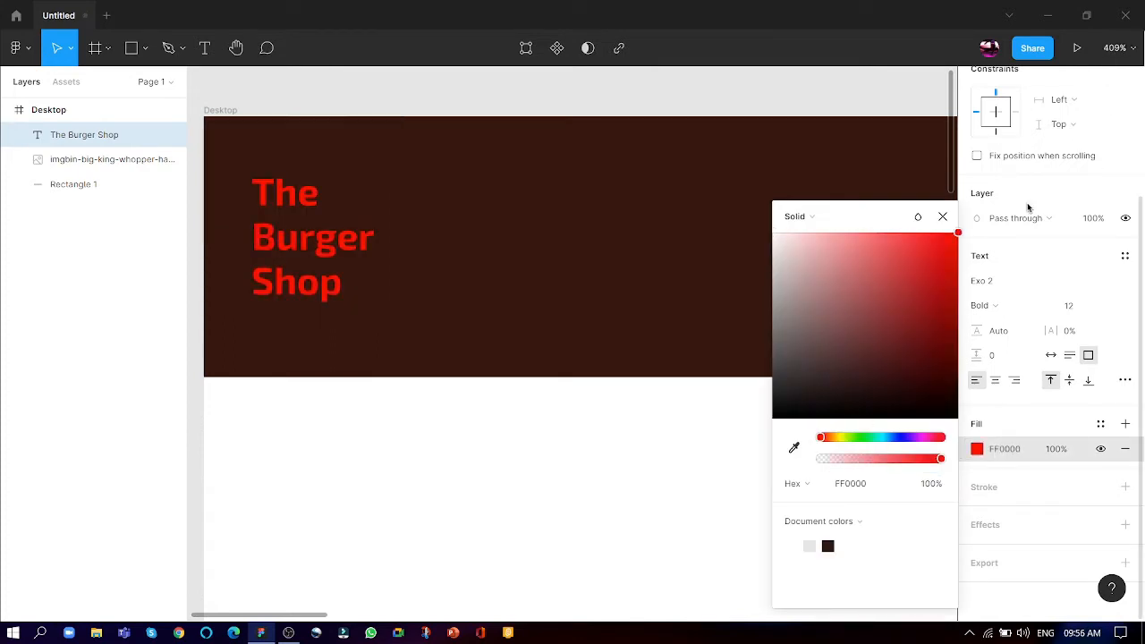
{"action": "left_click_drag", "start_coordinate": [864, 442], "coordinate": [833, 436]}
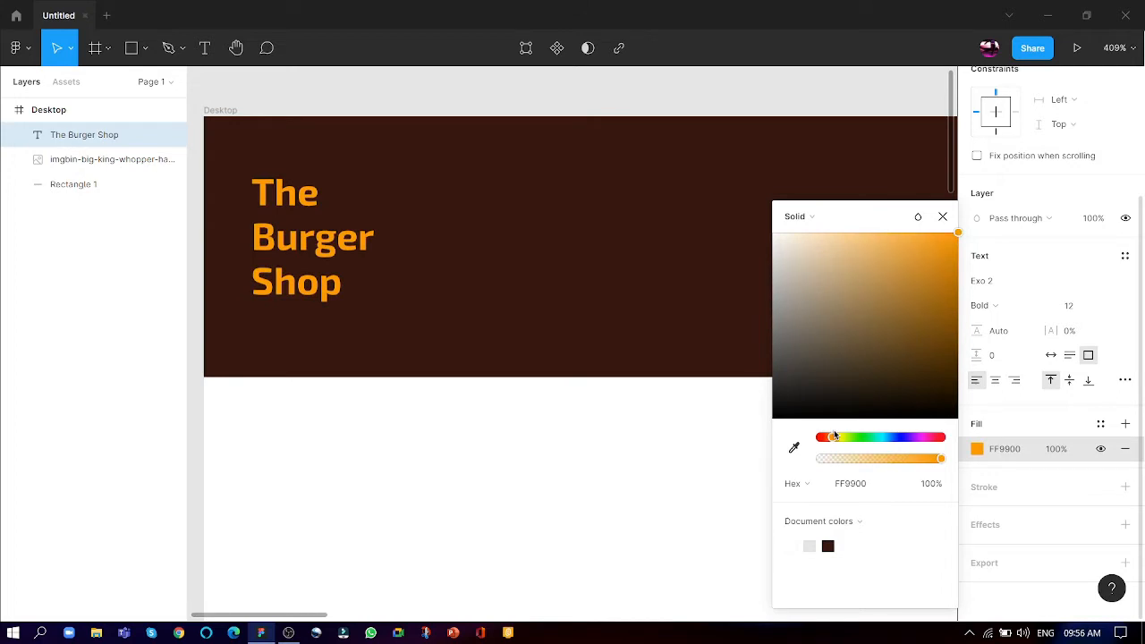
{"action": "left_click", "coordinate": [512, 97]}
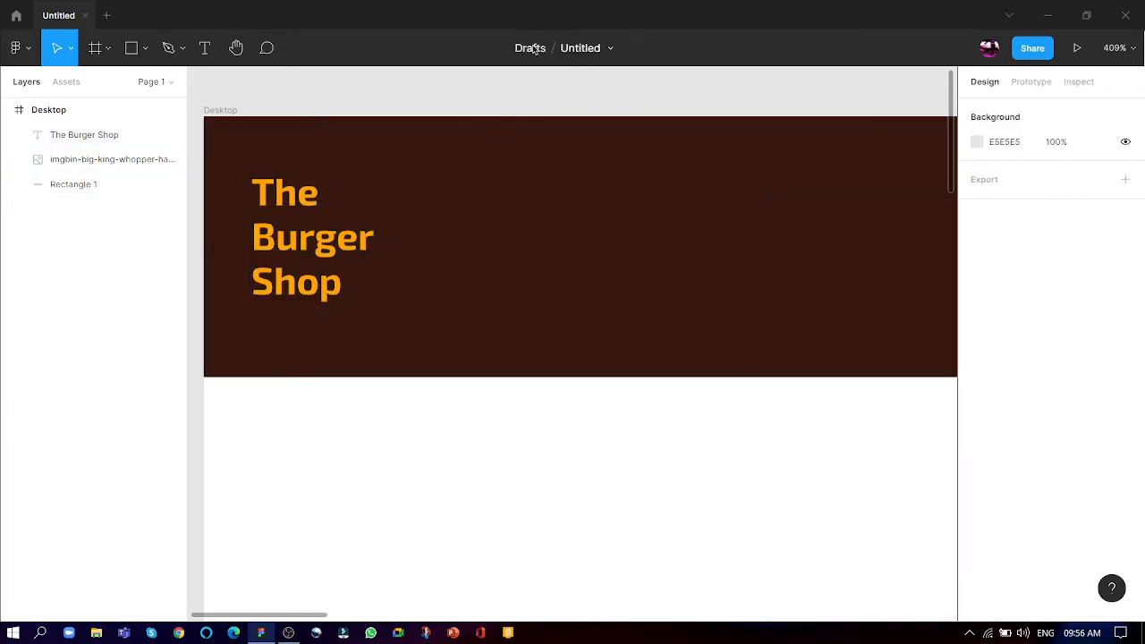
- Rename the file to "The Burger Shop"
{"action": "left_click", "coordinate": [574, 54]}
{"action": "type", "text": "The Bu"}
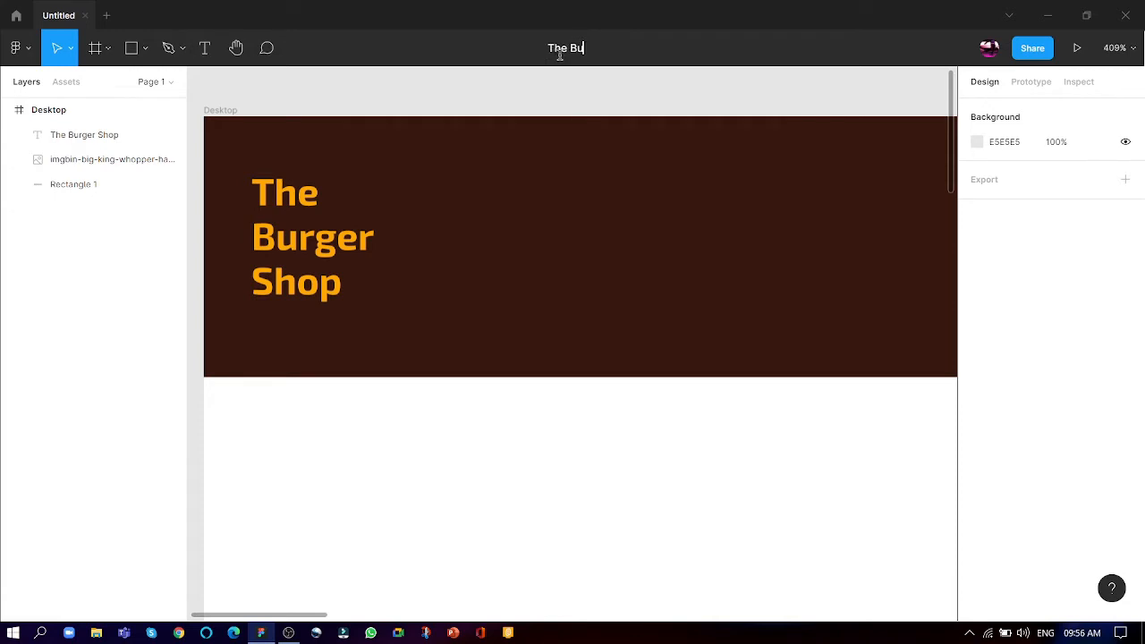
{"action": "type", "text": "rger Sho["}
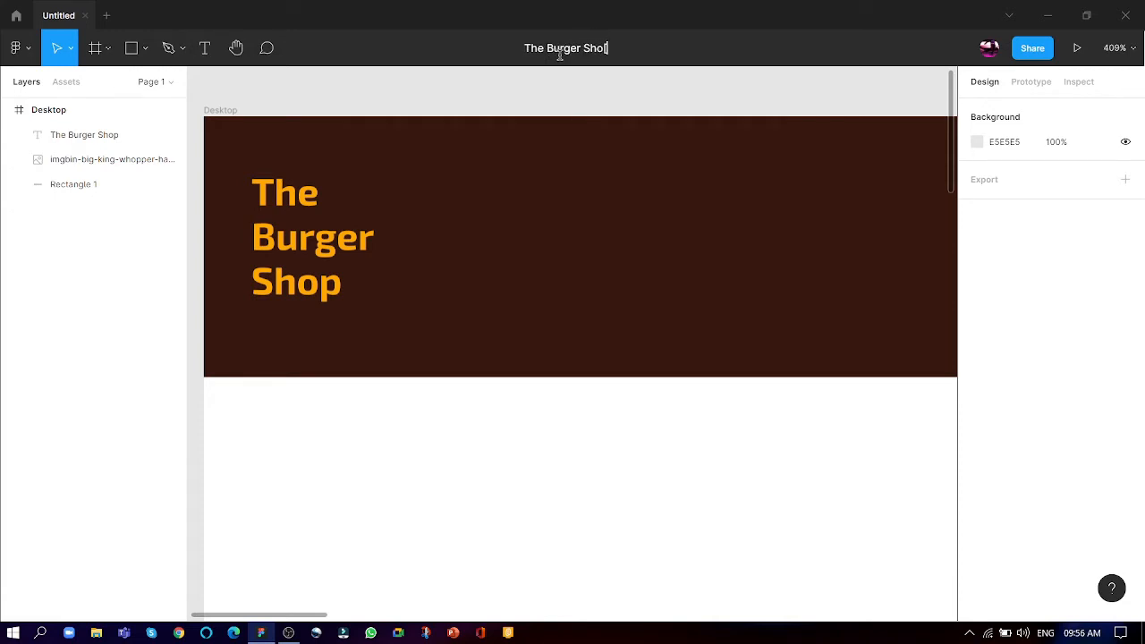
{"action": "key", "text": "BackSpace"}
{"action": "type", "text": "p"}
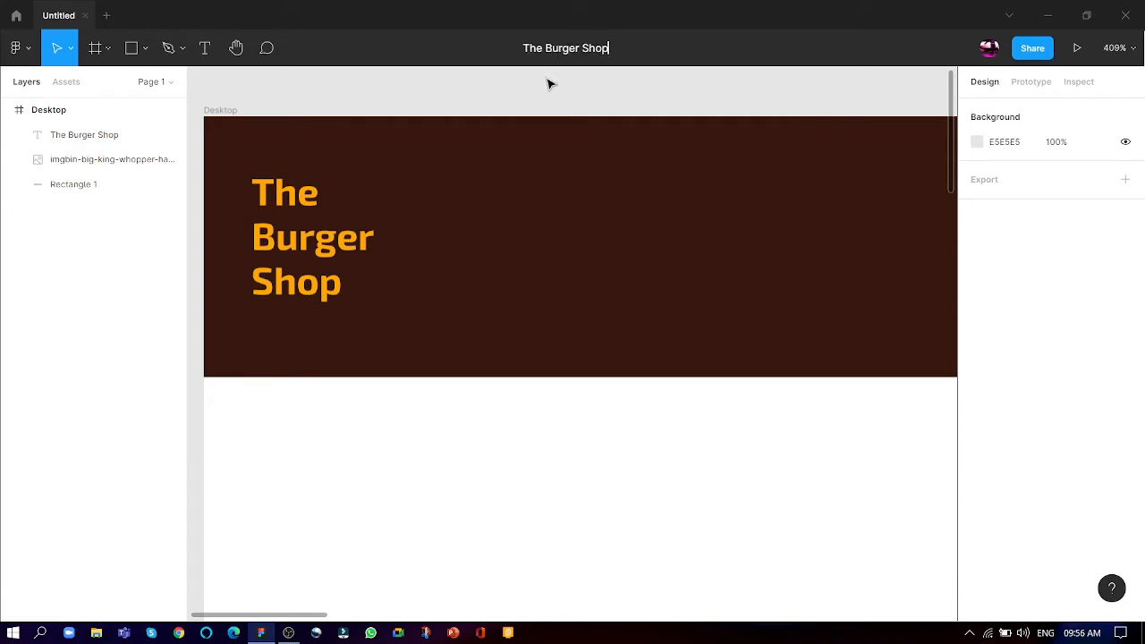
{"action": "key", "text": "Return"}
- Add an empty text box of about 481 × 289 in the white area beside the burger, at about X 126, Y 183
{"action": "scroll", "coordinate": [498, 313], "scroll_direction": "down", "scroll_amount": 10}
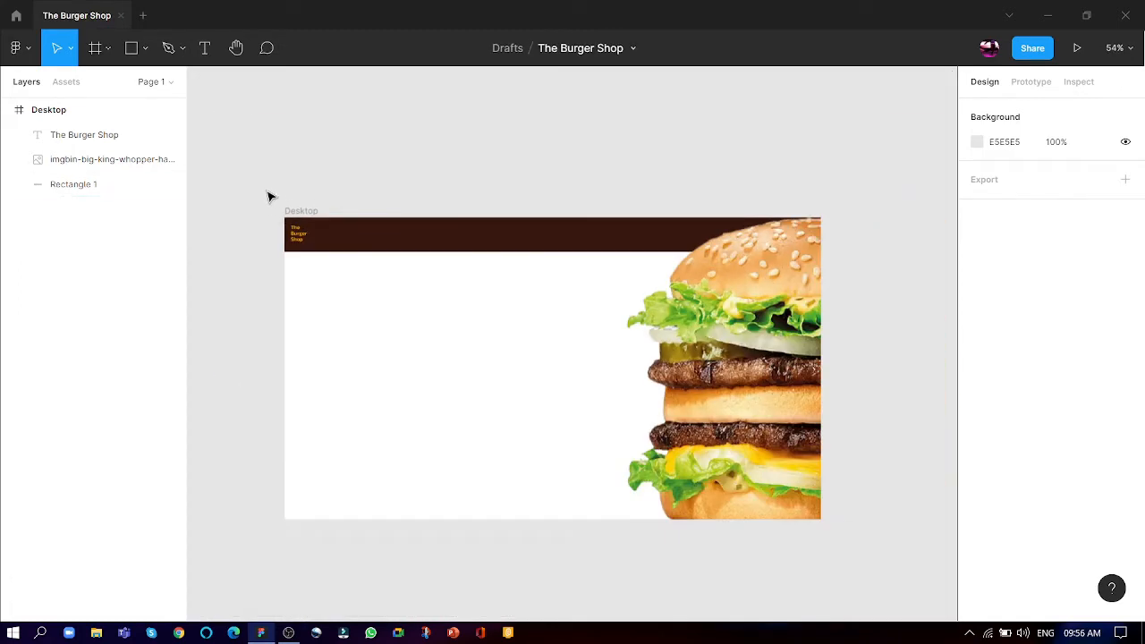
{"action": "scroll", "coordinate": [408, 305], "scroll_direction": "up", "scroll_amount": 1}
{"action": "scroll", "coordinate": [658, 207], "scroll_direction": "down", "scroll_amount": 3}
{"action": "scroll", "coordinate": [445, 295], "scroll_direction": "up", "scroll_amount": 5}
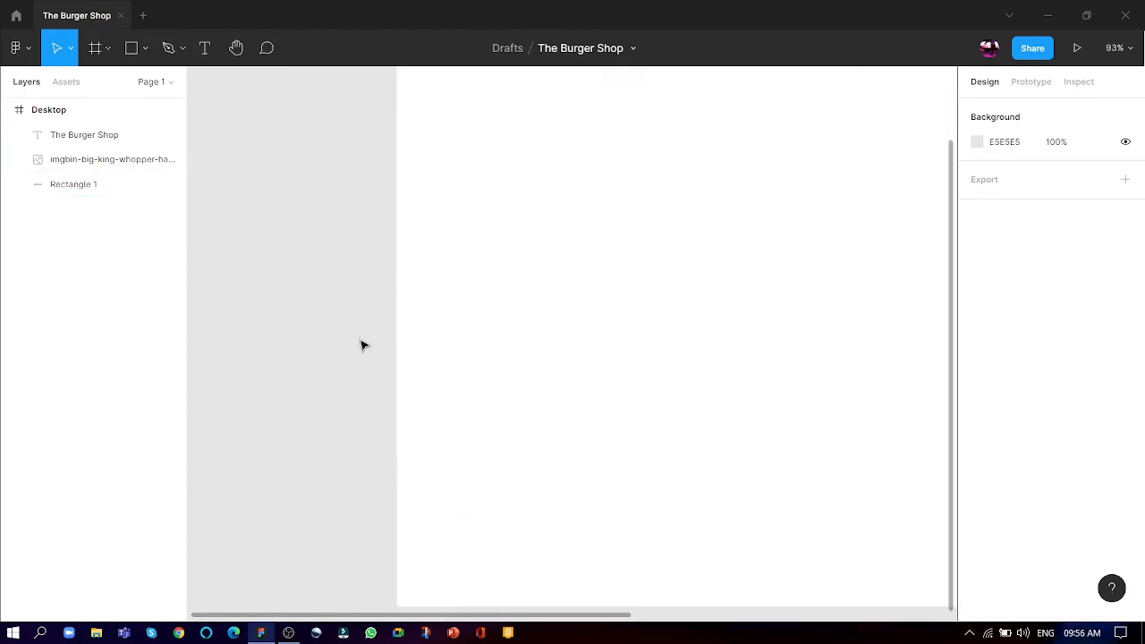
{"action": "scroll", "coordinate": [362, 345], "scroll_direction": "down", "scroll_amount": 2}
{"action": "left_click", "coordinate": [204, 49]}
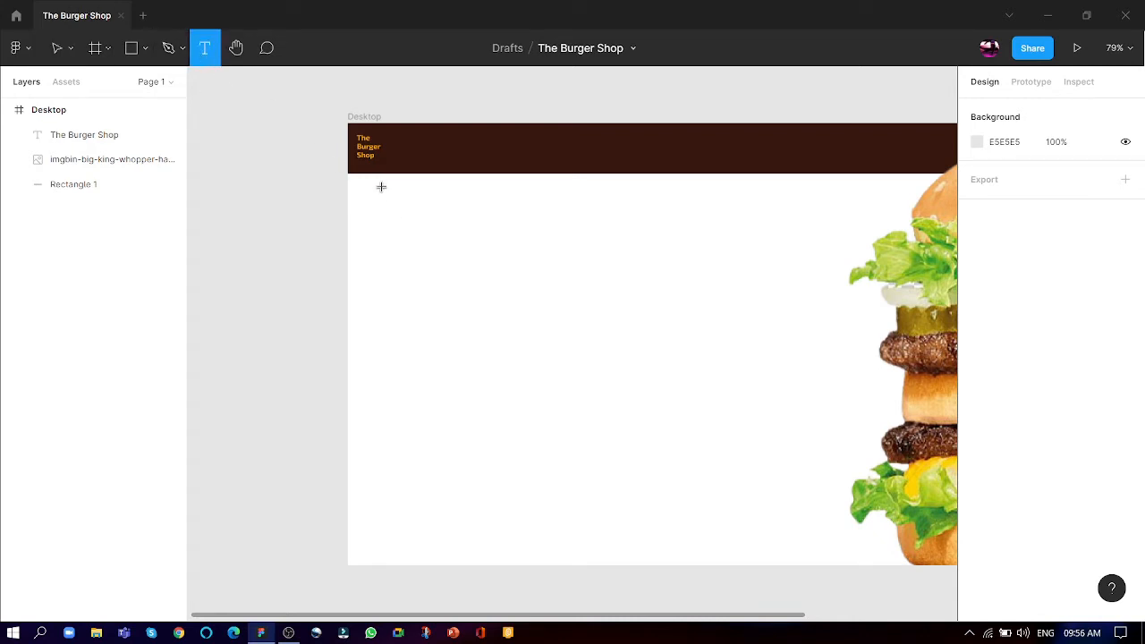
{"action": "left_click_drag", "start_coordinate": [425, 236], "coordinate": [719, 413]}
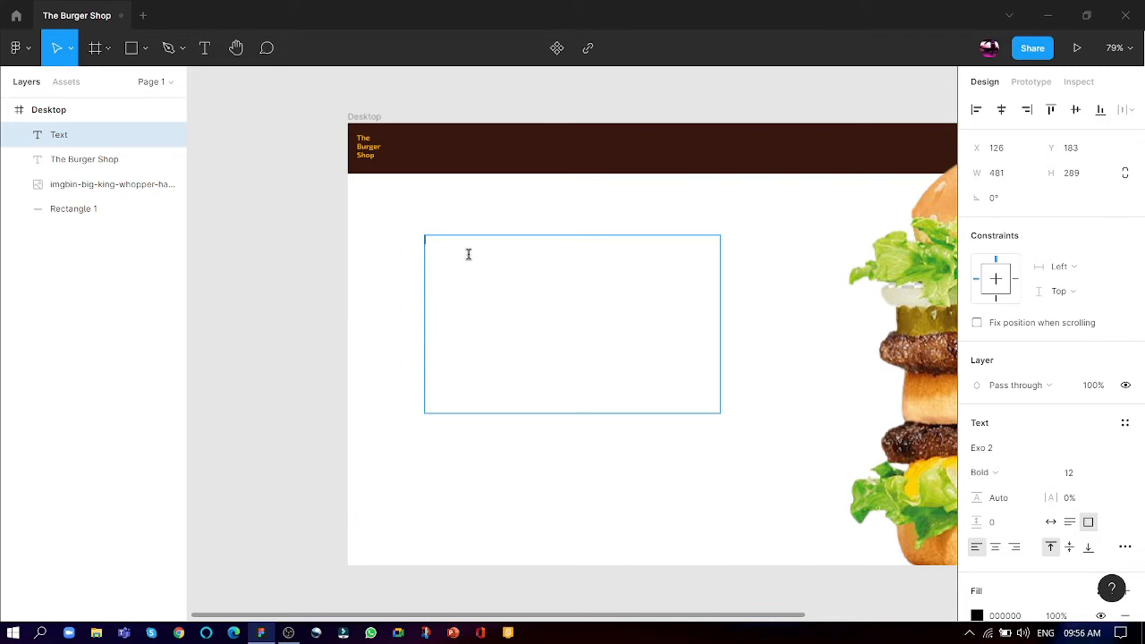
- Set the new text box to Exo 2 Medium at size 64 and place the text cursor in it
{"action": "left_click", "coordinate": [1007, 449]}
{"action": "left_click", "coordinate": [999, 473]}
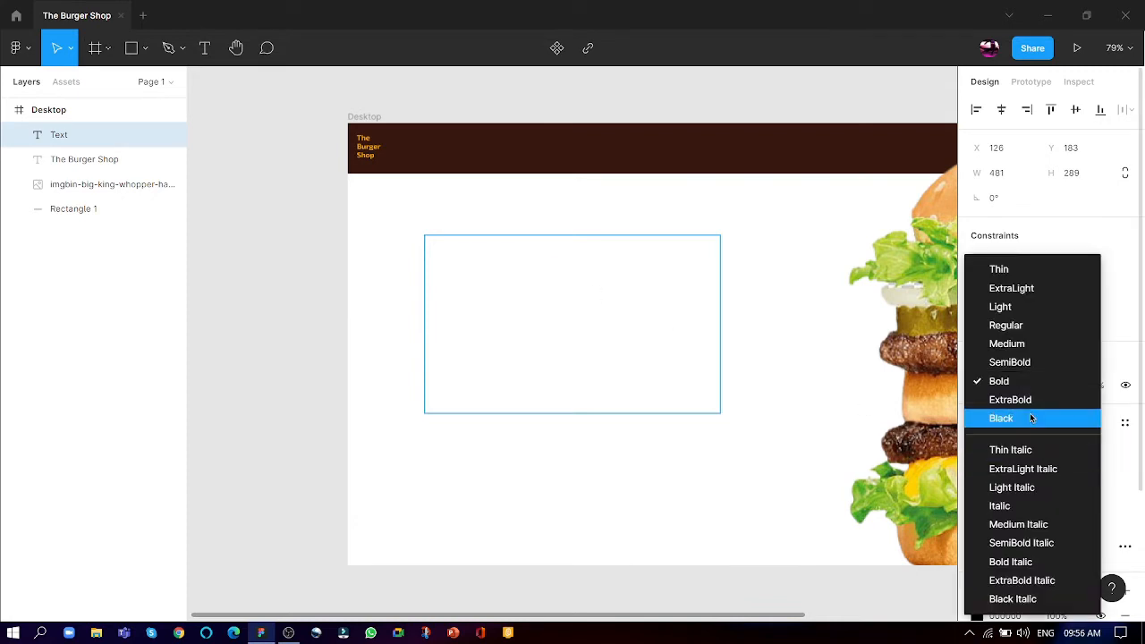
{"action": "left_click", "coordinate": [1018, 418]}
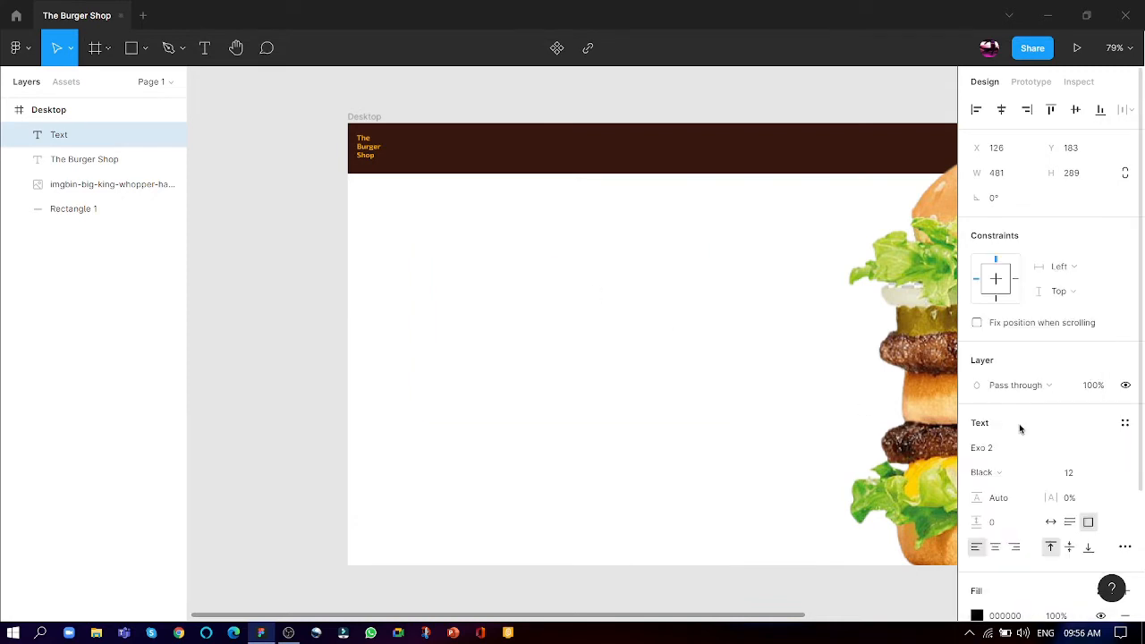
{"action": "left_click", "coordinate": [1005, 471]}
{"action": "left_click", "coordinate": [1028, 350]}
{"action": "left_click", "coordinate": [1110, 472]}
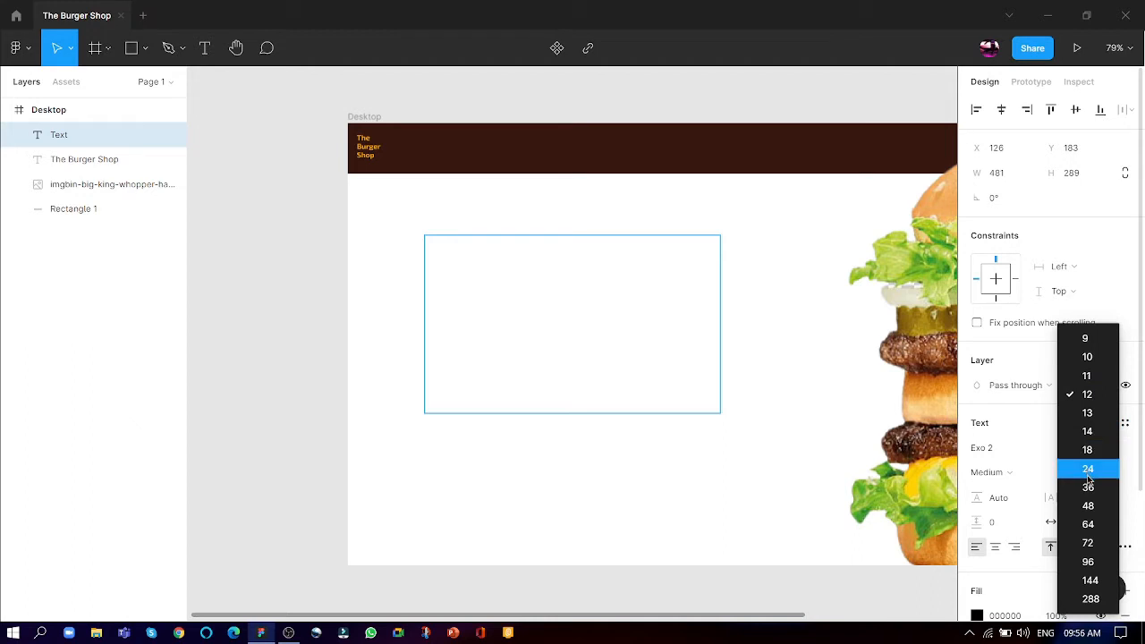
{"action": "left_click", "coordinate": [1087, 524]}
{"action": "double_click", "coordinate": [491, 264]}
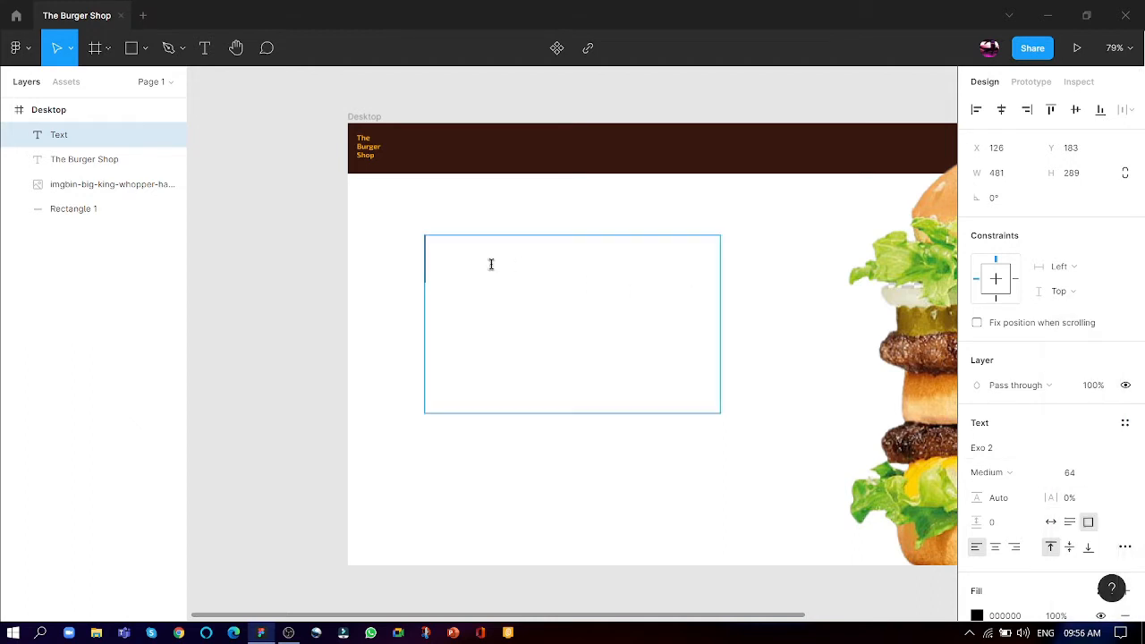
{"action": "type", "text": "The"}
{"action": "key", "text": "Return"}
{"action": "type", "text": "Burger"}
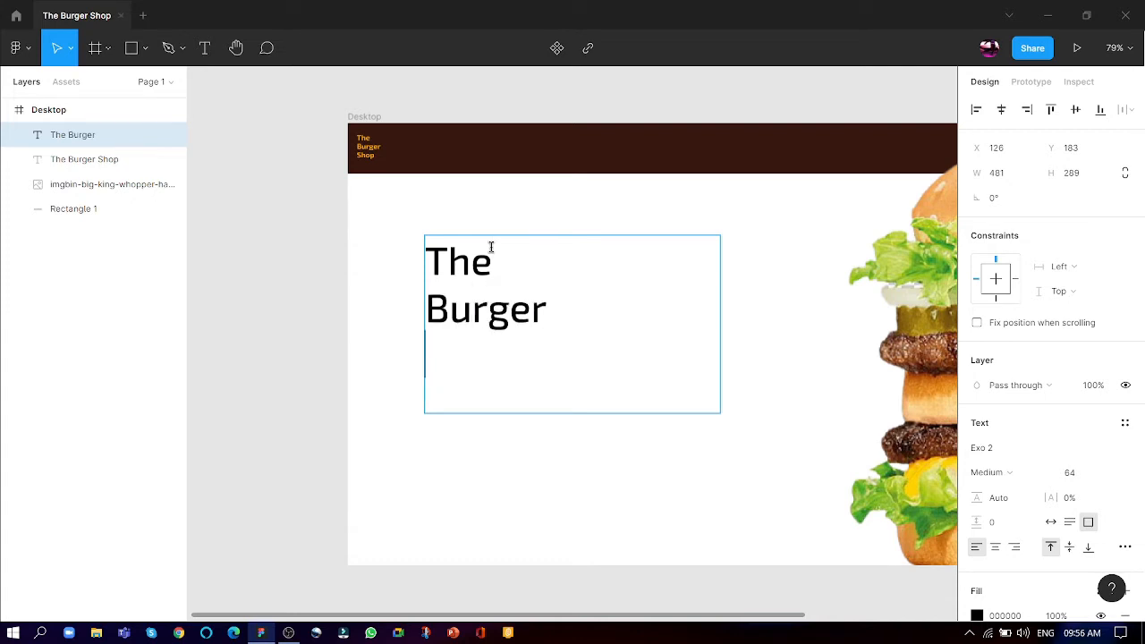
{"action": "key", "text": "BackSpace"}
{"action": "key", "text": "BackSpace"}
{"action": "key", "text": "BackSpace"}
{"action": "key", "text": "BackSpace"}
{"action": "key", "text": "BackSpace"}
{"action": "key", "text": "BackSpace"}
{"action": "key", "text": "BackSpace"}
{"action": "key", "text": "BackSpace"}
{"action": "key", "text": "BackSpace"}
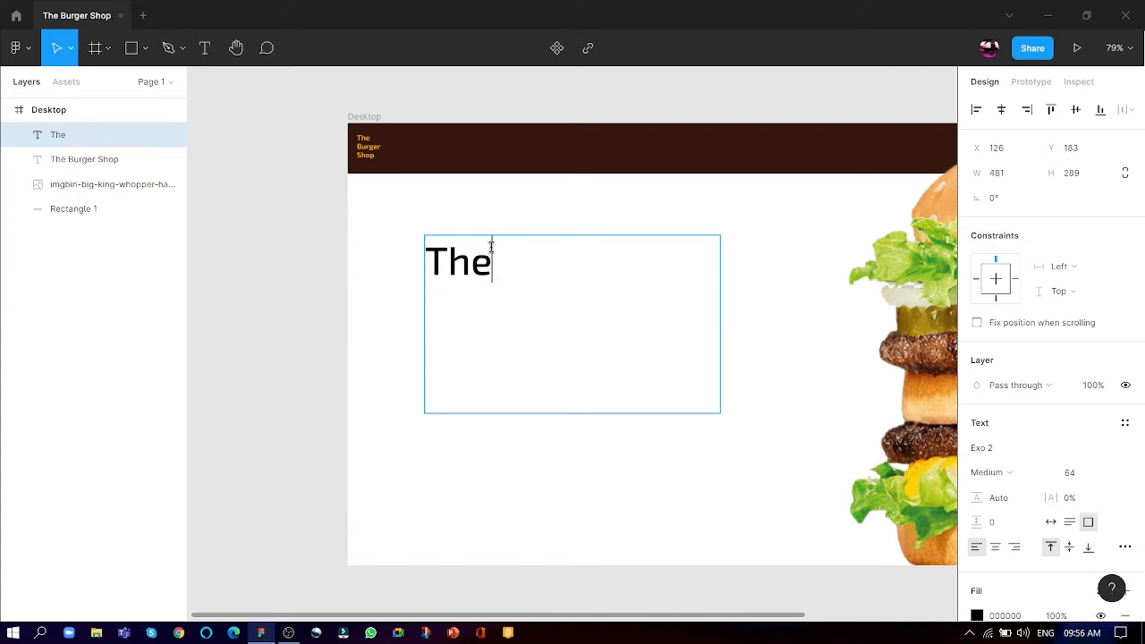
{"action": "key", "text": "BackSpace"}
- Enter the heading "Delioushously Mouthwatering Burgers" in the text box, with a line break after the first word
{"action": "type", "text": "De"}
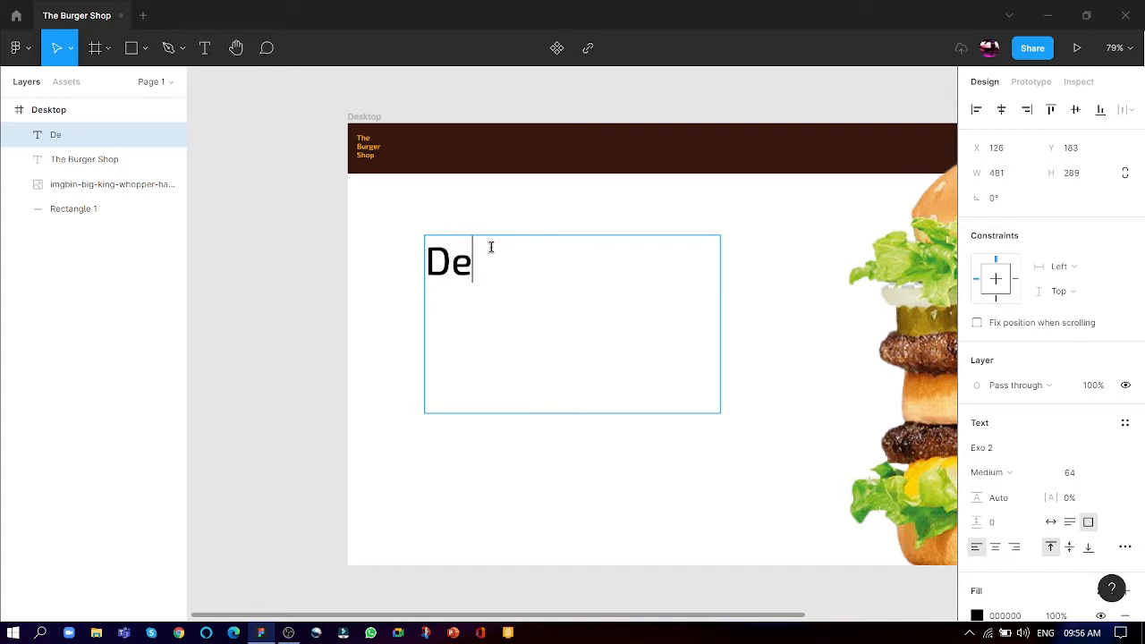
{"action": "type", "text": "liousho"}
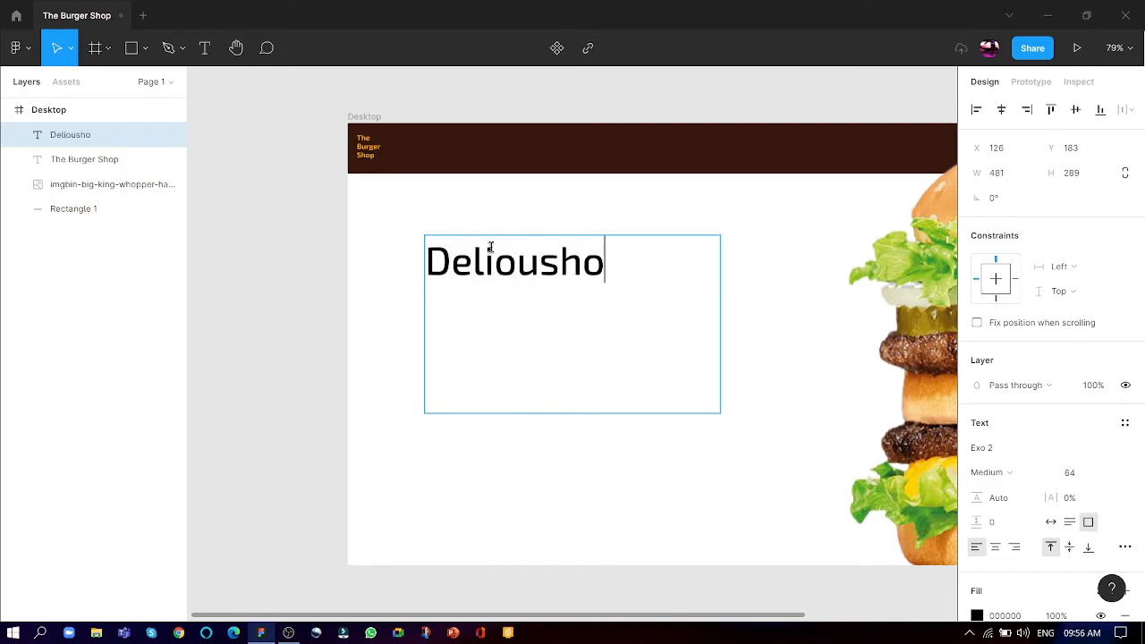
{"action": "type", "text": "usly"}
{"action": "key", "text": "Return"}
{"action": "type", "text": "Mo"}
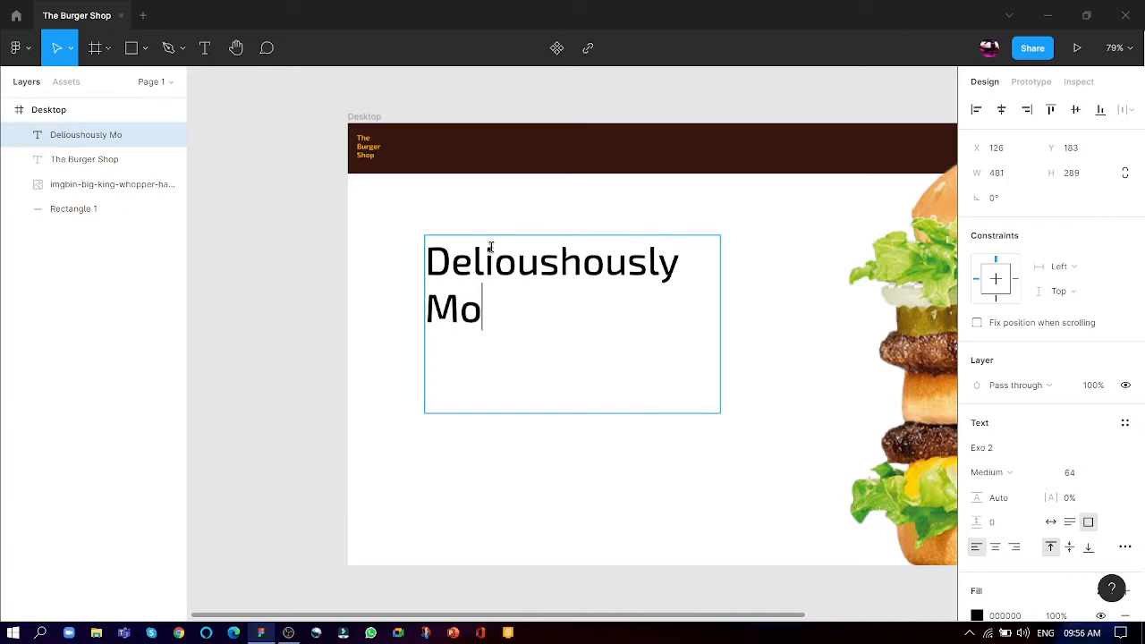
{"action": "type", "text": "uthwater"}
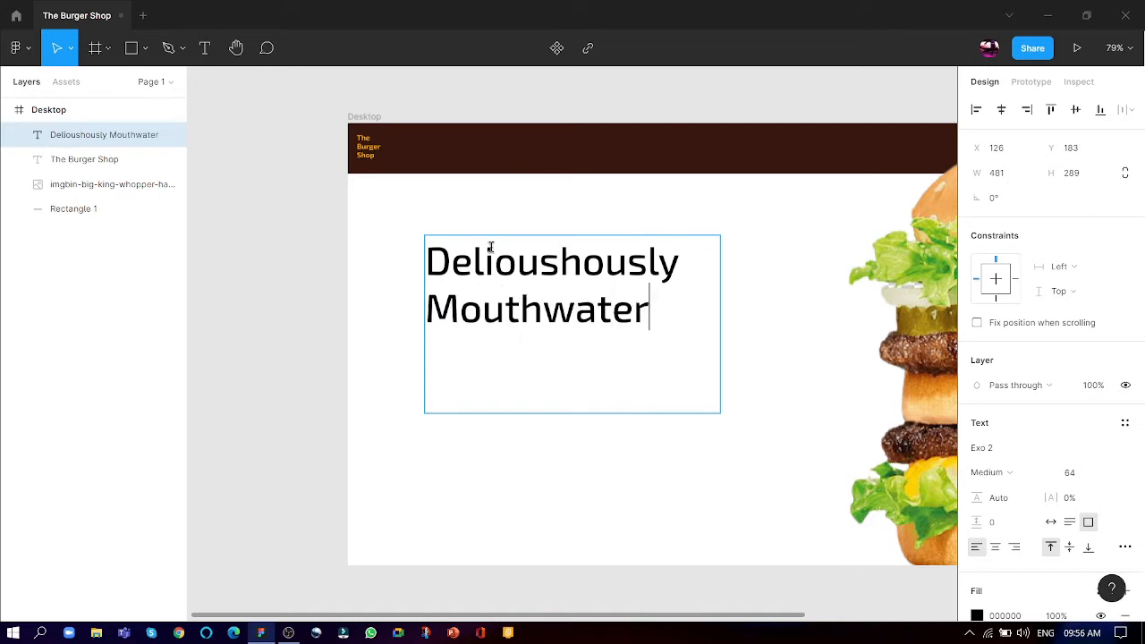
{"action": "type", "text": "ing Burgers"}
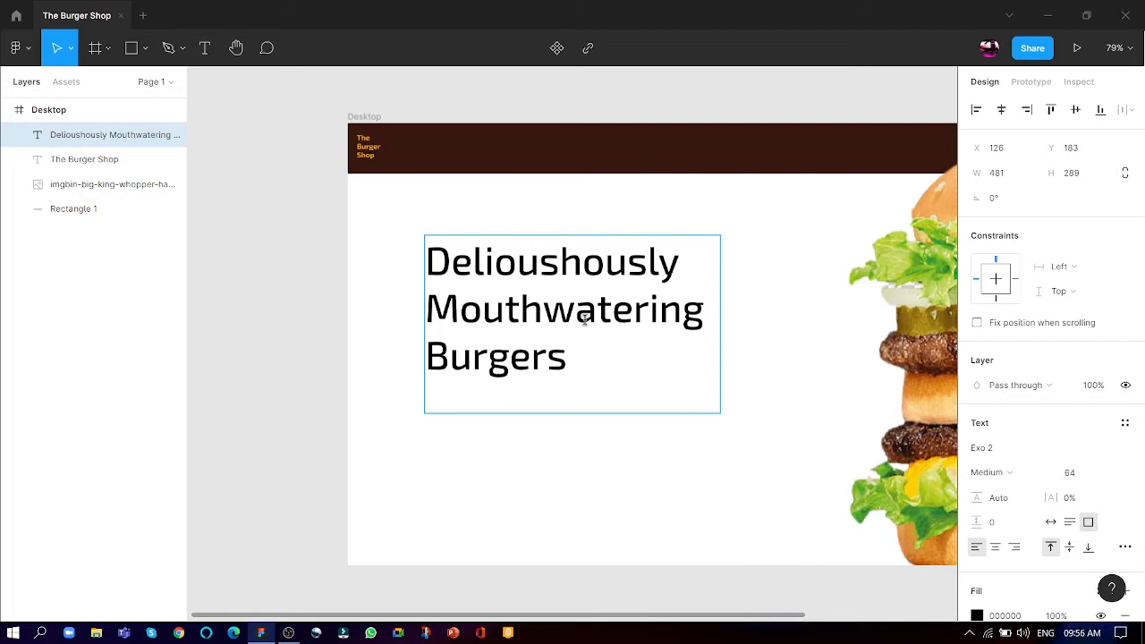
- Set the line height of the whole heading to 146%
{"action": "left_click_drag", "start_coordinate": [578, 355], "coordinate": [413, 216]}
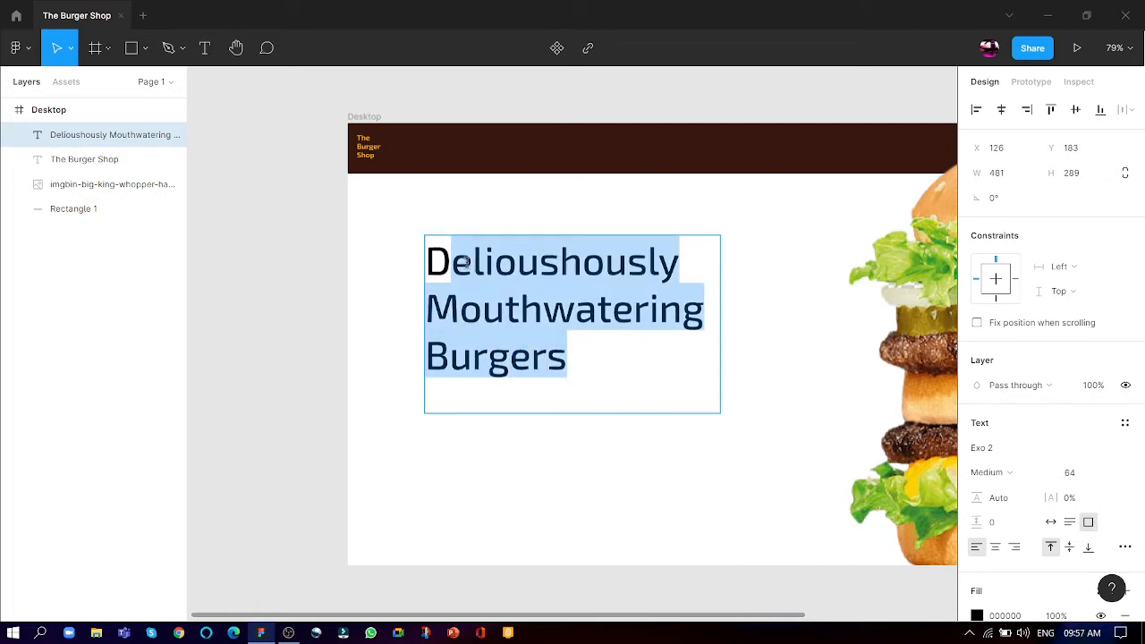
{"action": "left_click", "coordinate": [670, 415]}
{"action": "left_click_drag", "start_coordinate": [600, 383], "coordinate": [439, 215]}
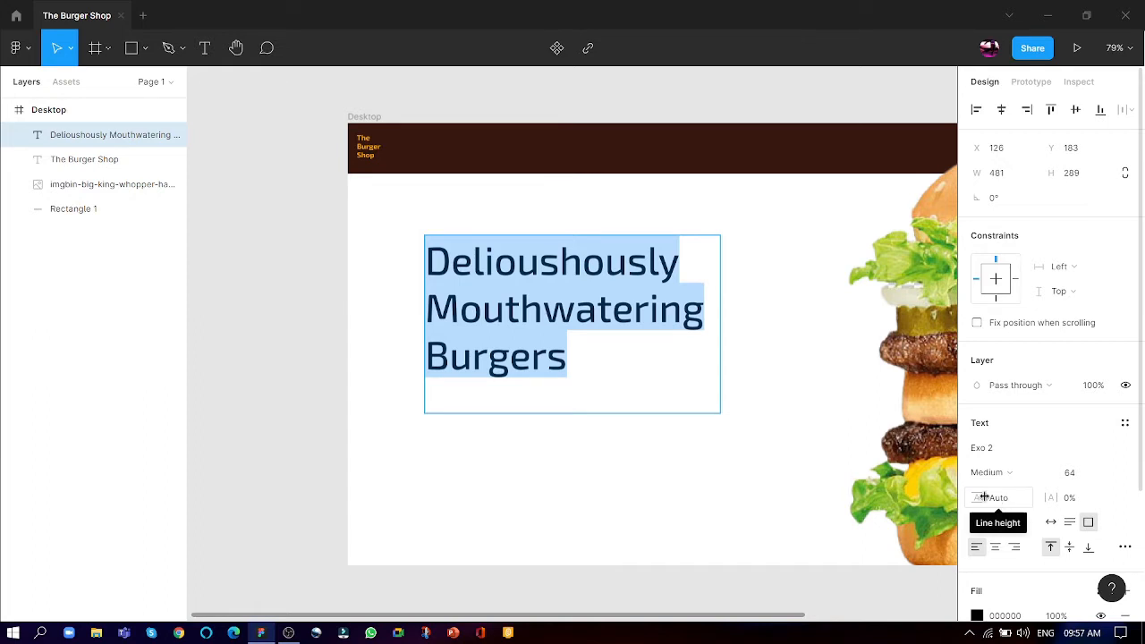
{"action": "left_click_drag", "start_coordinate": [984, 497], "coordinate": [1025, 501]}
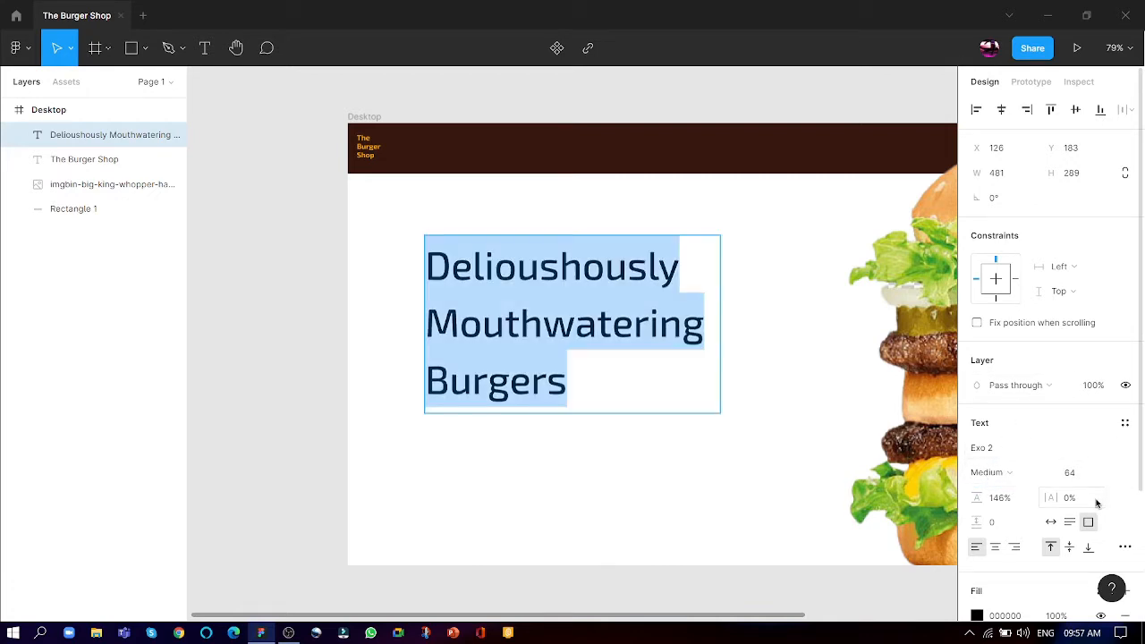
- Set the font size of the word "Burgers" in the heading to 72
{"action": "left_click", "coordinate": [547, 380]}
{"action": "left_click_drag", "start_coordinate": [569, 380], "coordinate": [427, 379]}
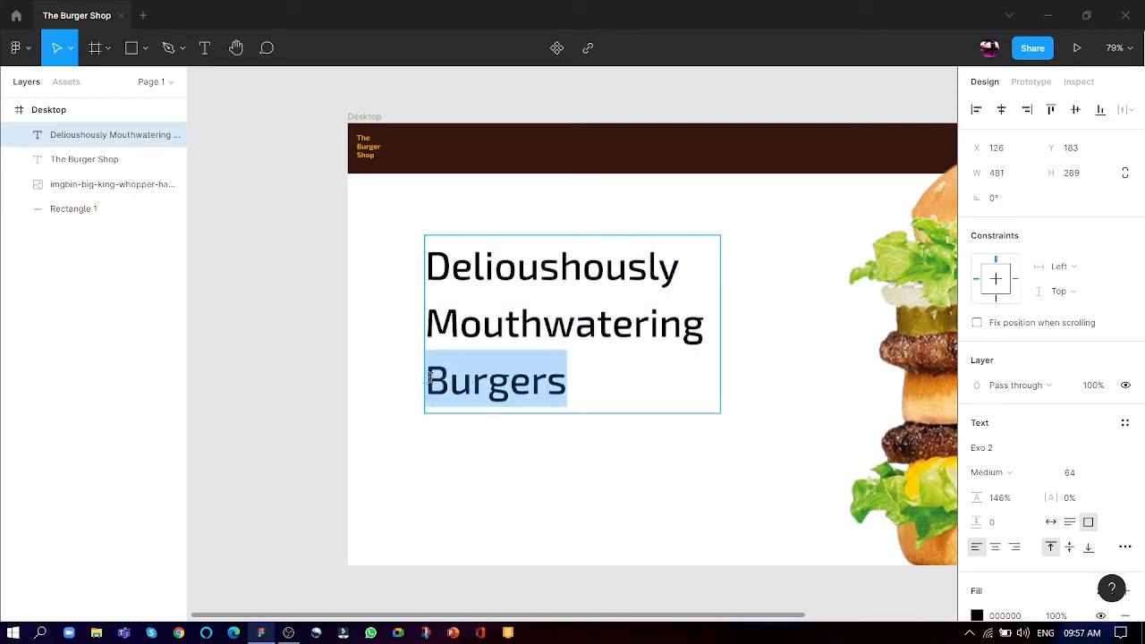
{"action": "left_click", "coordinate": [1109, 473]}
{"action": "left_click", "coordinate": [1088, 491]}
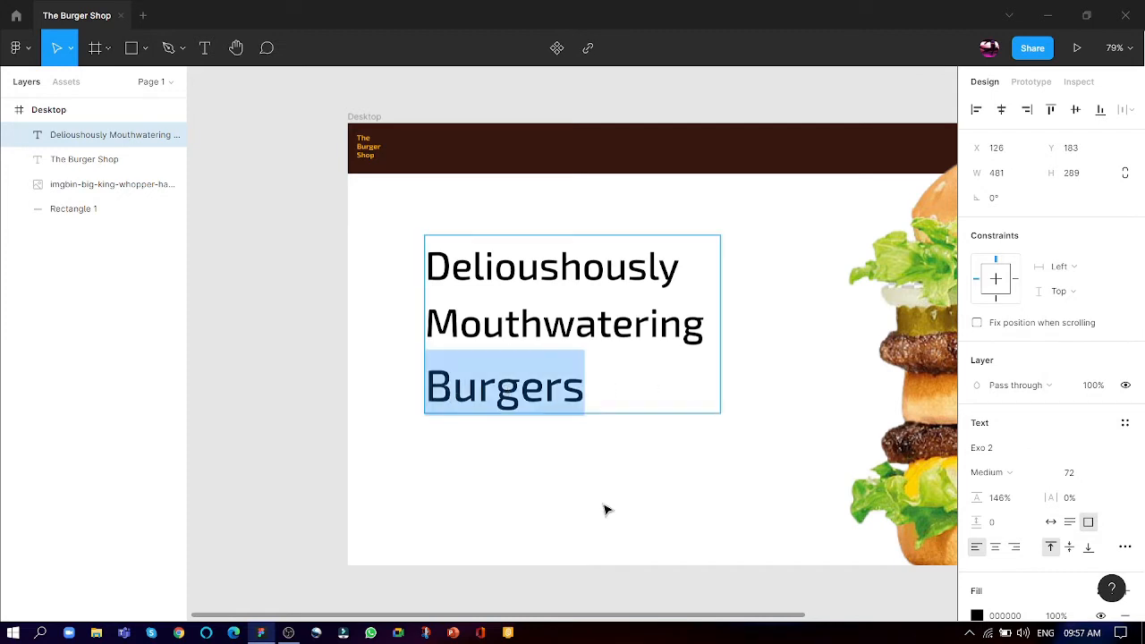
- Change the whole heading to uppercase letter case and widen its text box to about 549 so each word fits on one line
{"action": "left_click", "coordinate": [582, 401]}
{"action": "key", "text": "ctrl+a"}
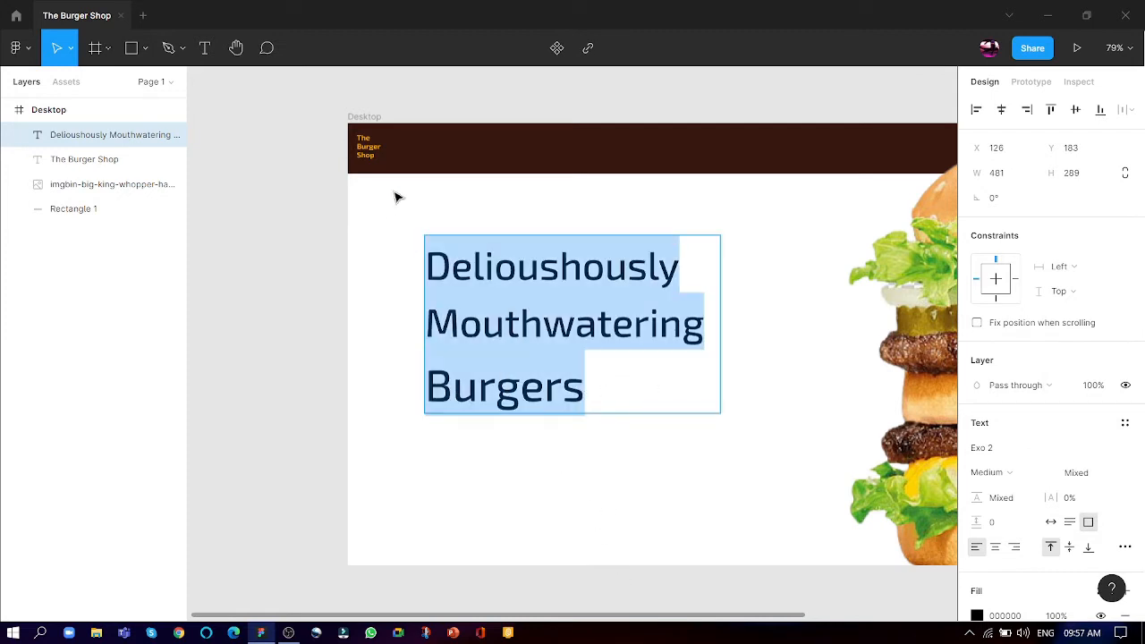
{"action": "scroll", "coordinate": [1132, 486], "scroll_direction": "down", "scroll_amount": 2}
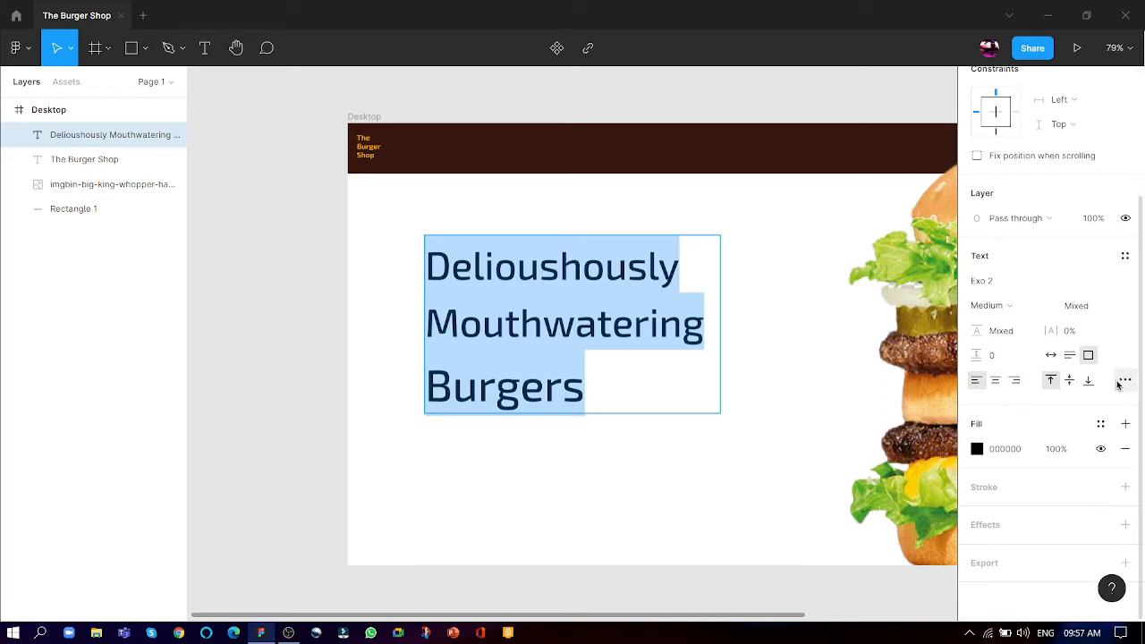
{"action": "left_click", "coordinate": [1125, 381]}
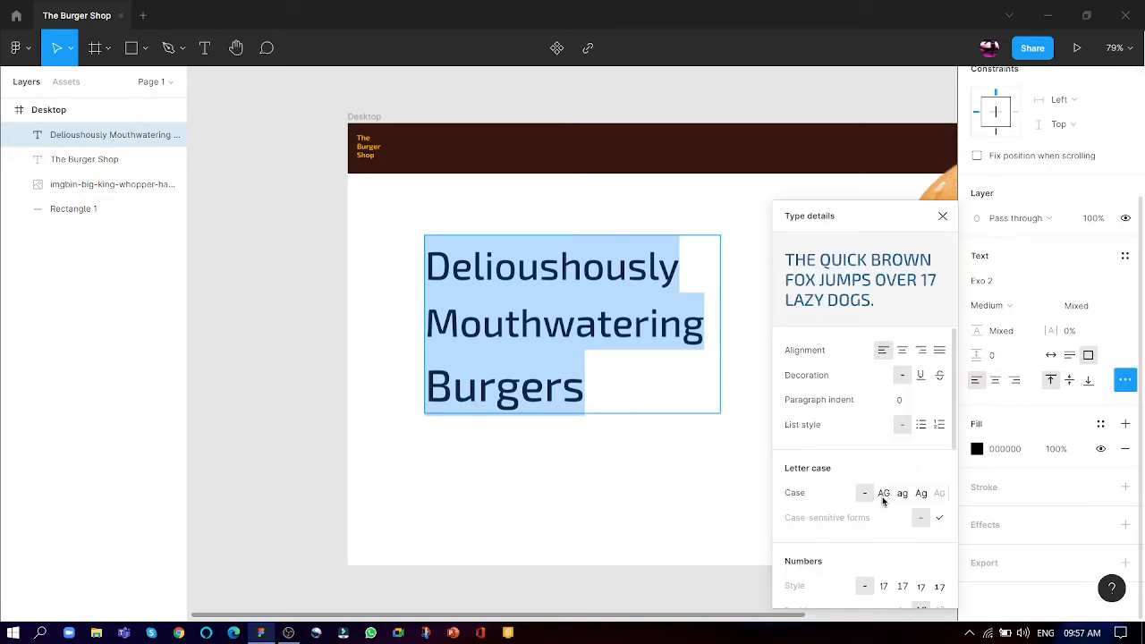
{"action": "left_click", "coordinate": [885, 493]}
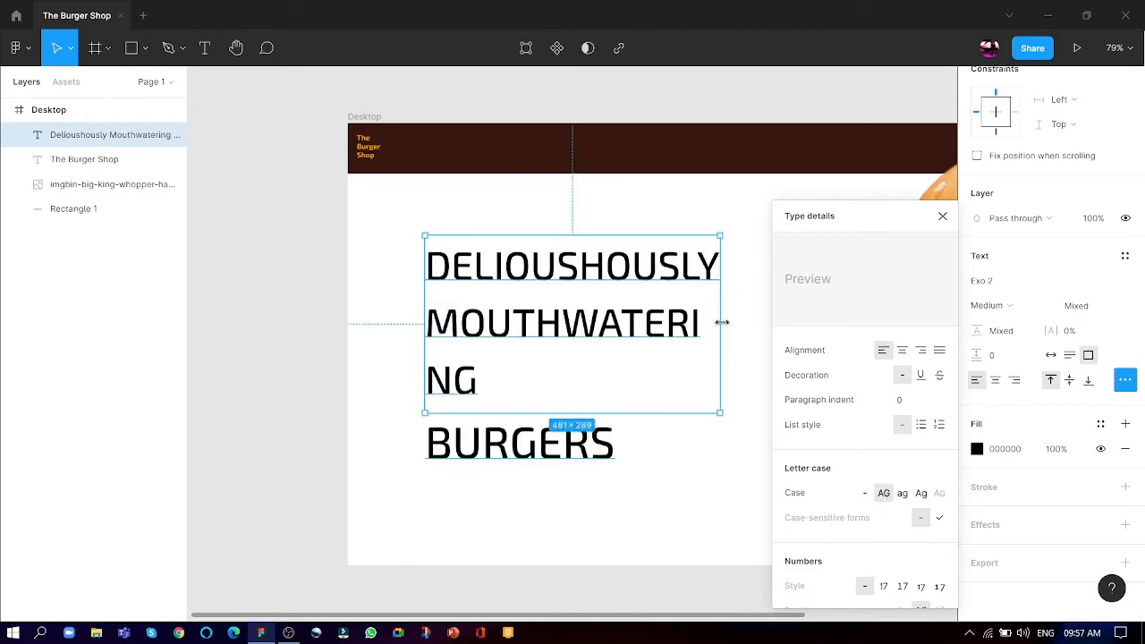
{"action": "left_click_drag", "start_coordinate": [720, 322], "coordinate": [762, 325]}
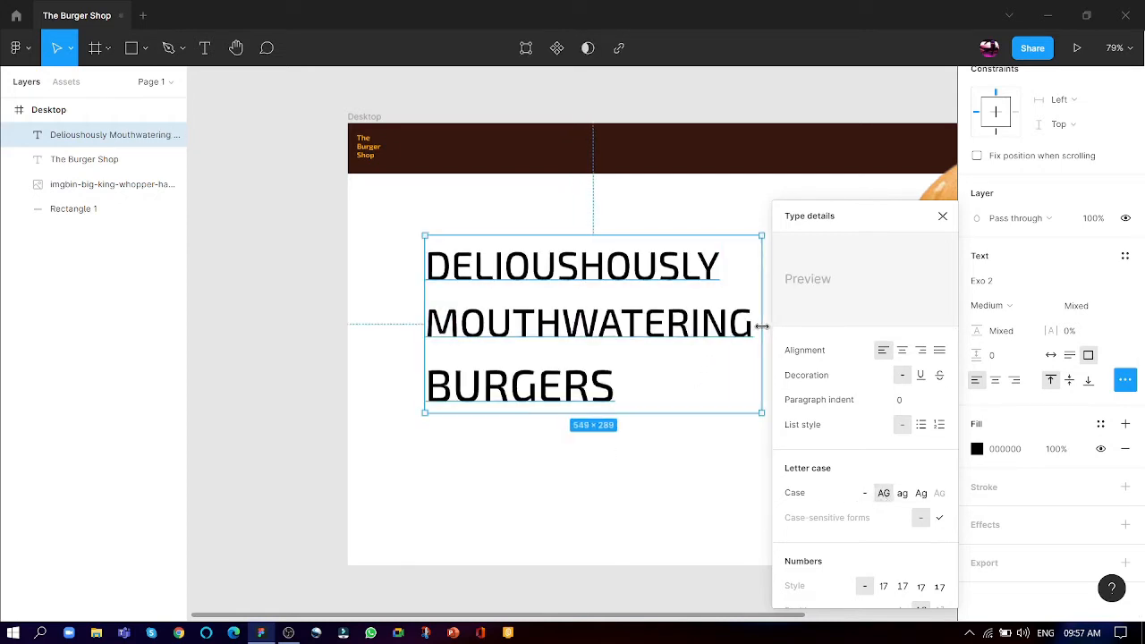
{"action": "left_click", "coordinate": [941, 216]}
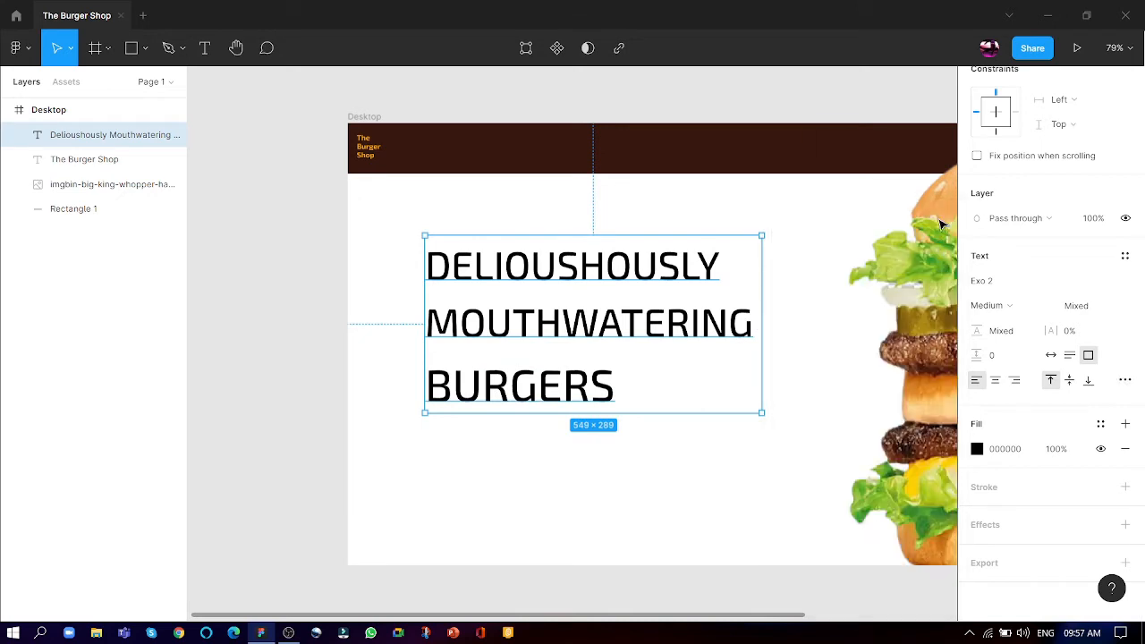
- Change the fill of the word BURGERS in the heading to the document's orange, FFA800
{"action": "double_click", "coordinate": [604, 386]}
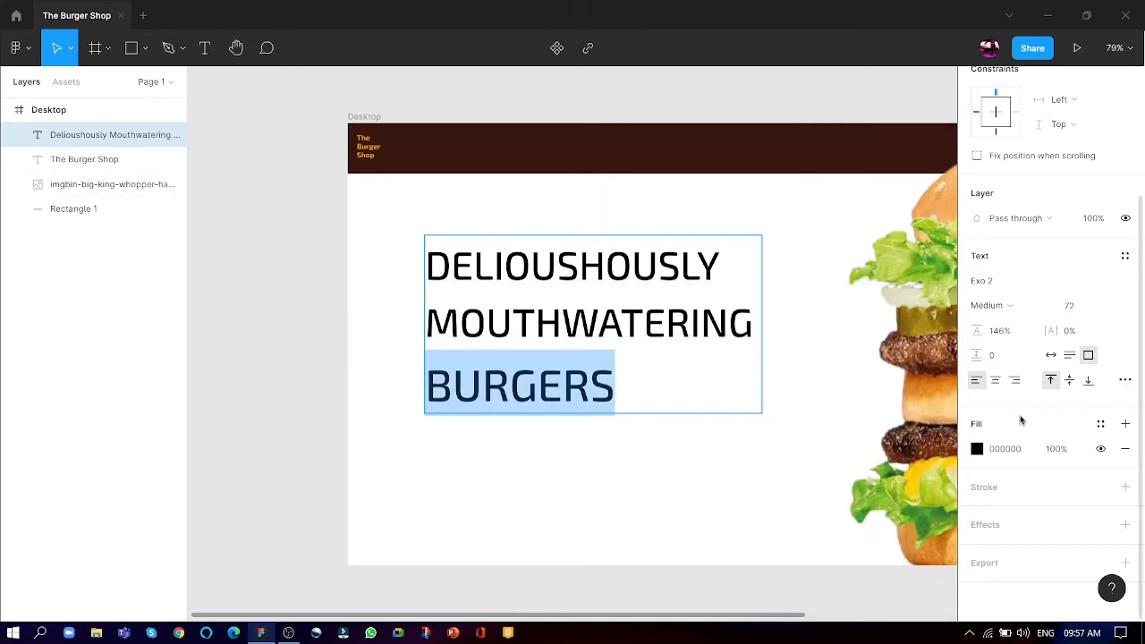
{"action": "left_click", "coordinate": [977, 448]}
{"action": "left_click_drag", "start_coordinate": [940, 341], "coordinate": [901, 322]}
{"action": "left_click", "coordinate": [811, 545]}
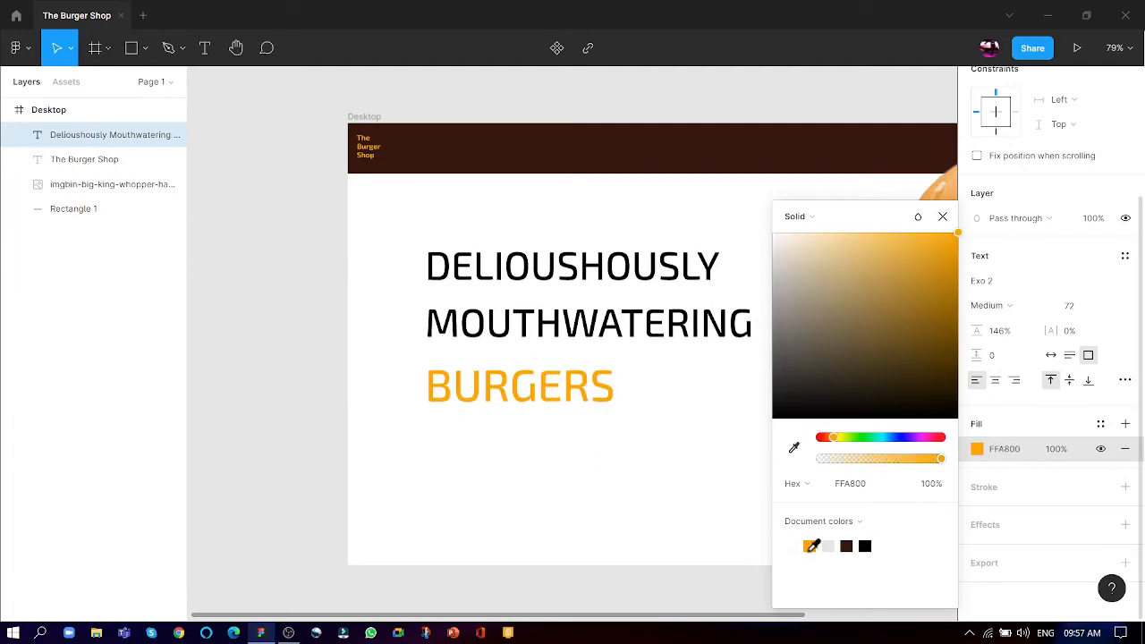
- Set the font weight of the word BURGERS to Black
{"action": "left_click", "coordinate": [1019, 306]}
{"action": "left_click", "coordinate": [1005, 341]}
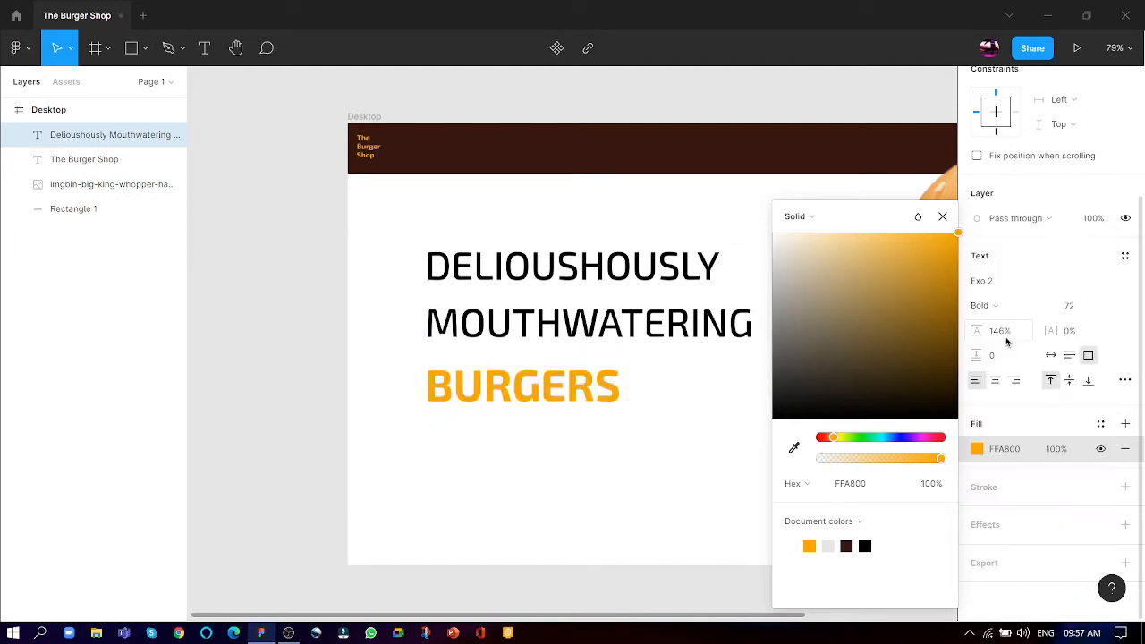
{"action": "left_click", "coordinate": [997, 307]}
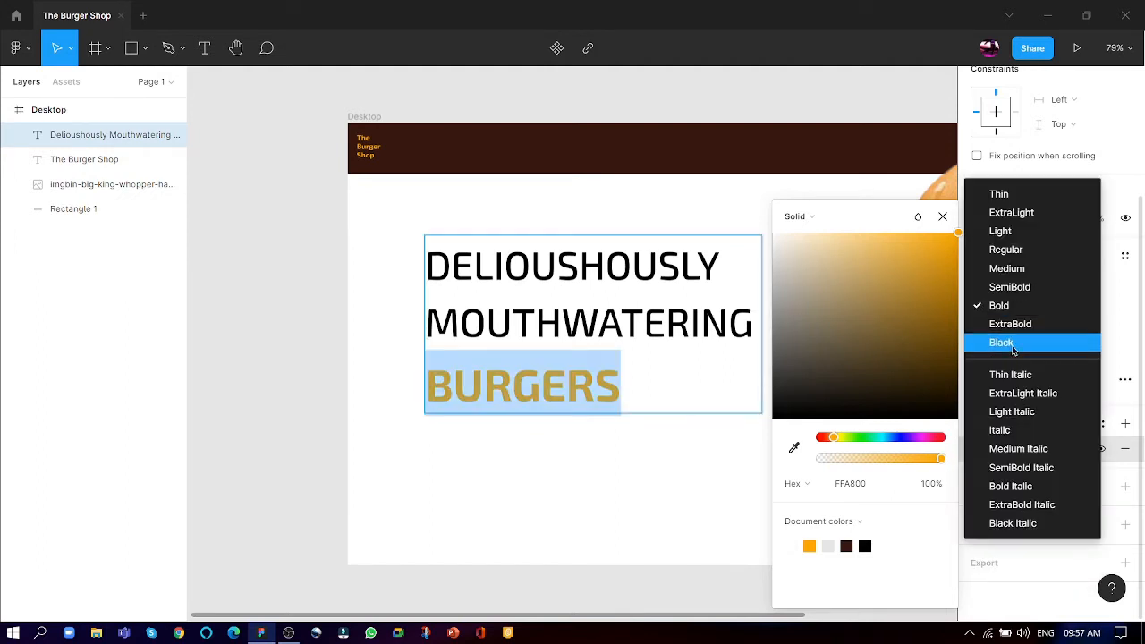
{"action": "left_click", "coordinate": [1001, 343]}
{"action": "left_click", "coordinate": [766, 425]}
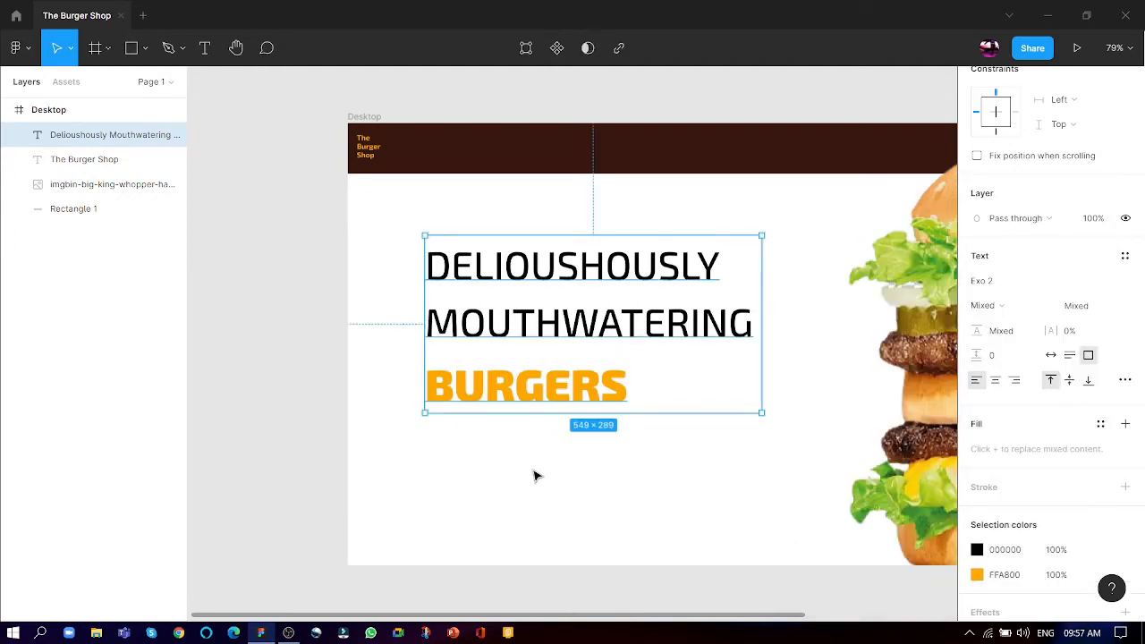
{"action": "left_click", "coordinate": [525, 425]}
- Set the line height of the whole heading to Auto
{"action": "scroll", "coordinate": [525, 424], "scroll_direction": "down", "scroll_amount": 5}
{"action": "scroll", "coordinate": [667, 477], "scroll_direction": "up", "scroll_amount": 4}
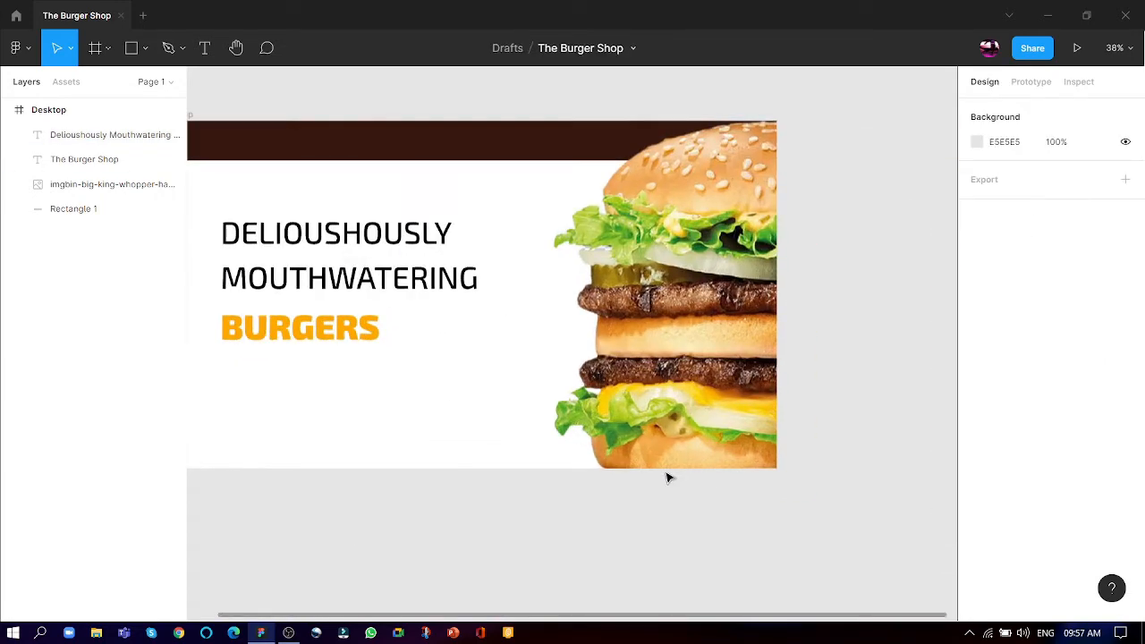
{"action": "scroll", "coordinate": [246, 332], "scroll_direction": "up", "scroll_amount": 1}
{"action": "scroll", "coordinate": [246, 331], "scroll_direction": "up", "scroll_amount": 3}
{"action": "left_click", "coordinate": [327, 366]}
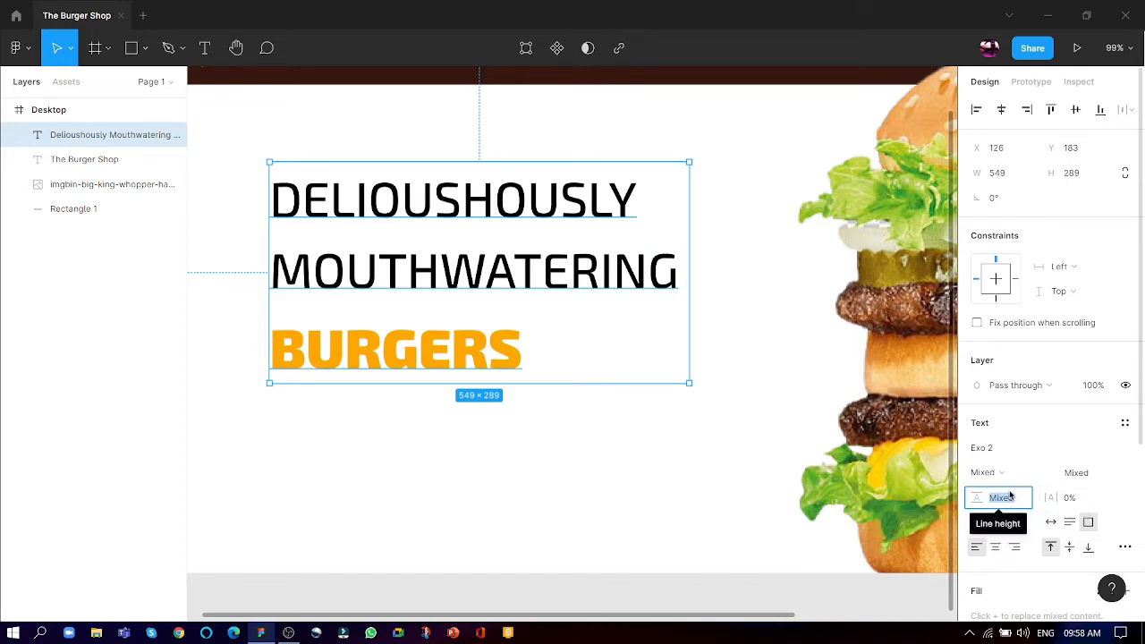
{"action": "type", "text": "A"}
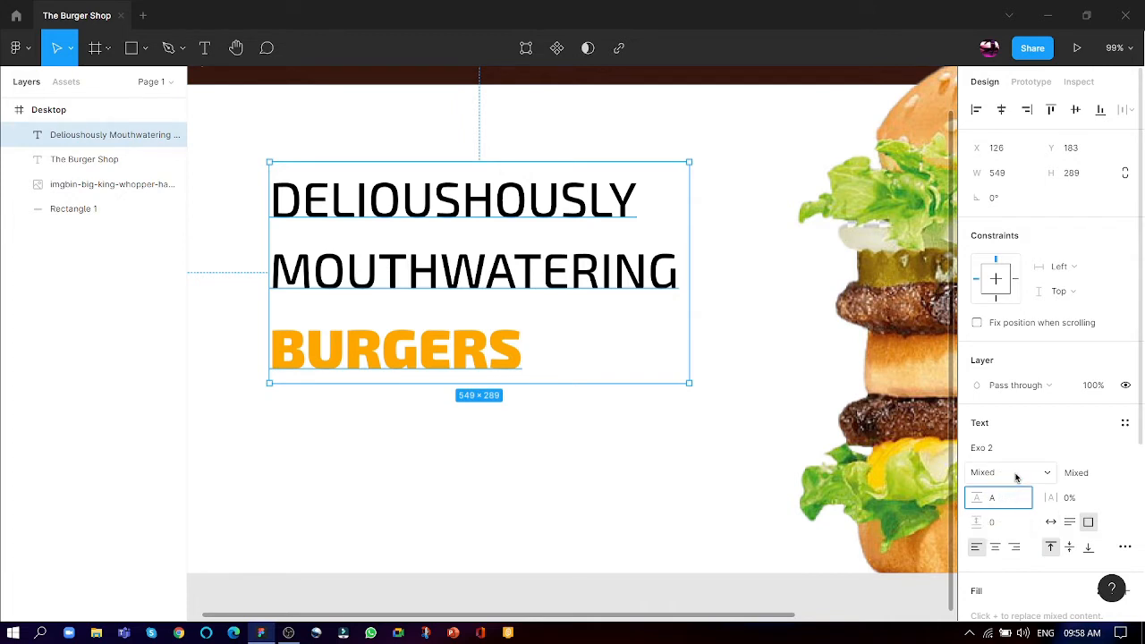
{"action": "type", "text": "uto"}
{"action": "key", "text": "Return"}
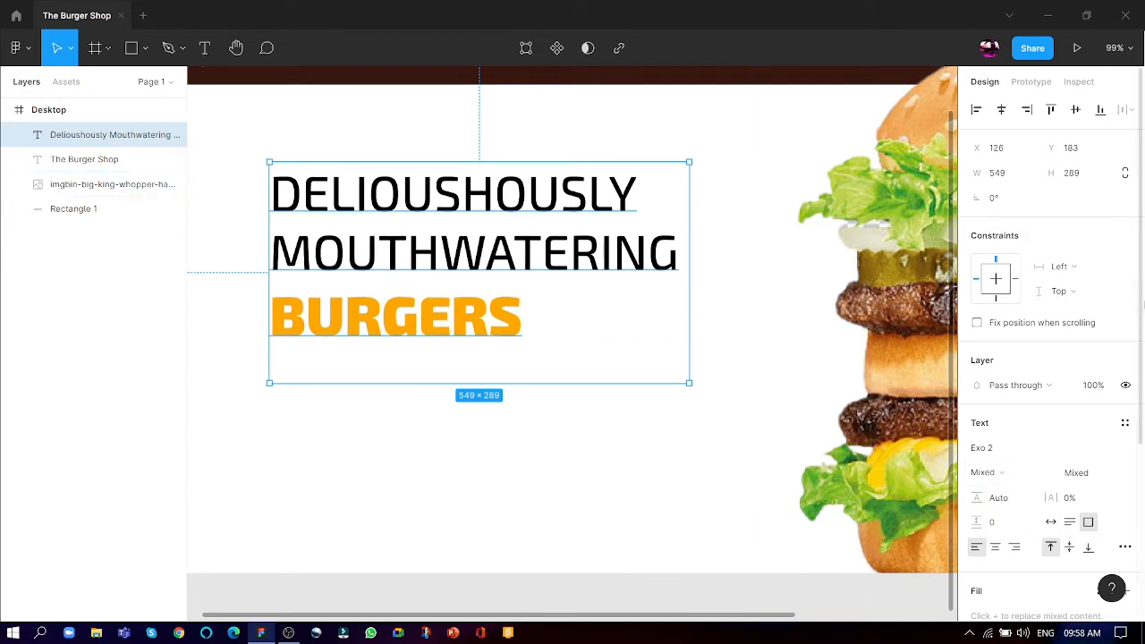
{"action": "left_click", "coordinate": [1024, 475]}
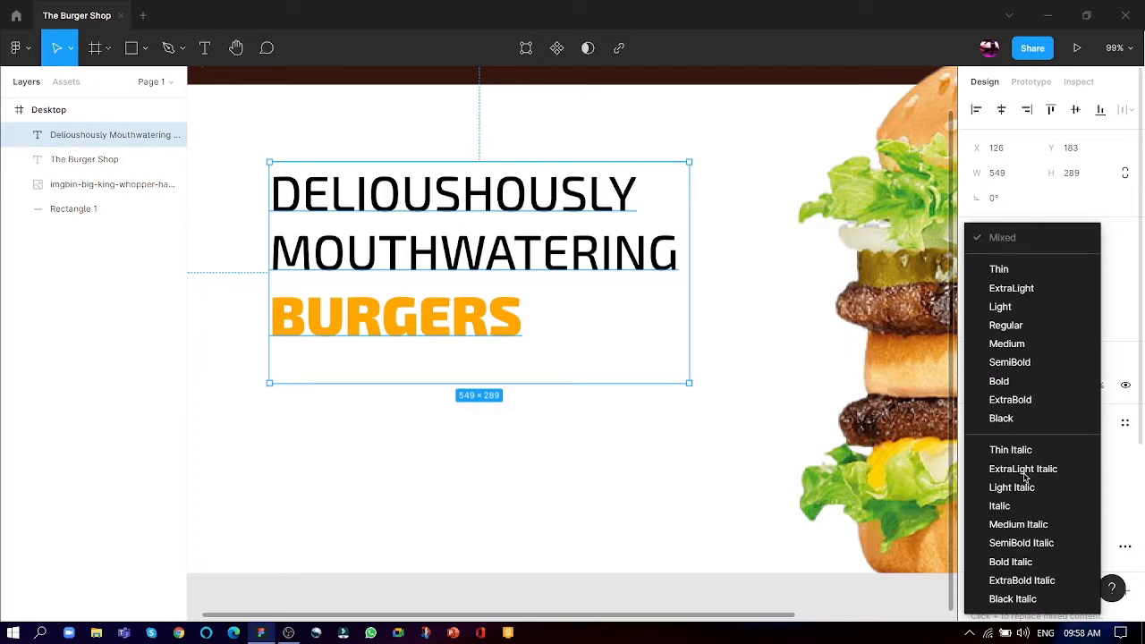
{"action": "key", "text": "Escape"}
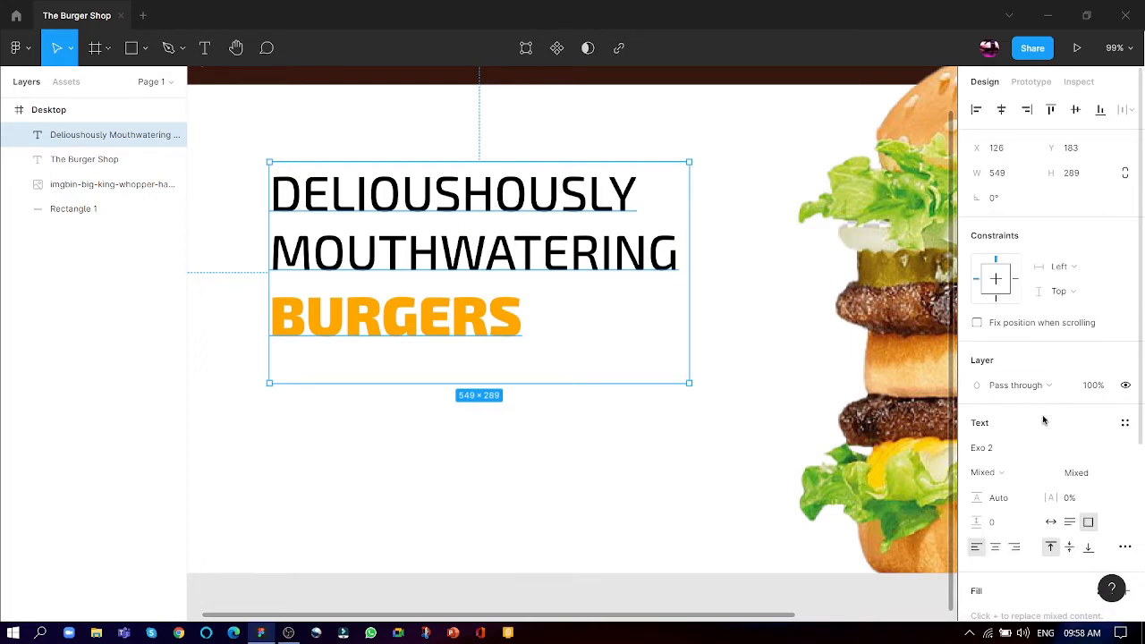
{"action": "left_click", "coordinate": [1027, 505]}
{"action": "key", "text": "Escape"}
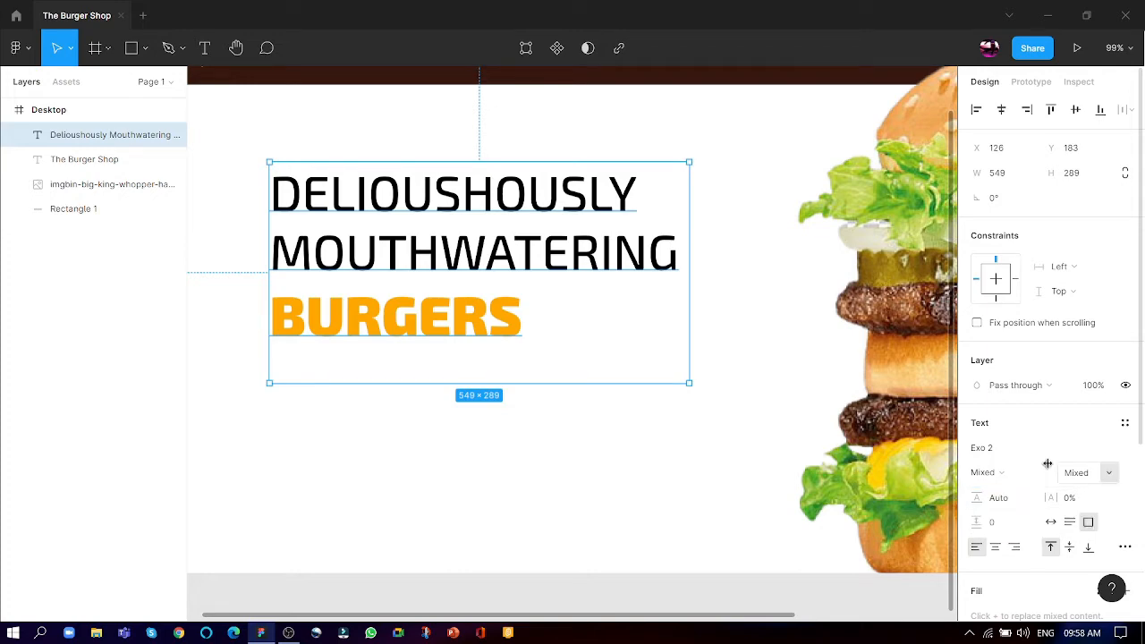
- Move the heading text box down on the page to about X 130, Y 236
{"action": "left_click", "coordinate": [549, 440]}
{"action": "scroll", "coordinate": [560, 383], "scroll_direction": "down", "scroll_amount": 5}
{"action": "scroll", "coordinate": [450, 342], "scroll_direction": "up", "scroll_amount": 2}
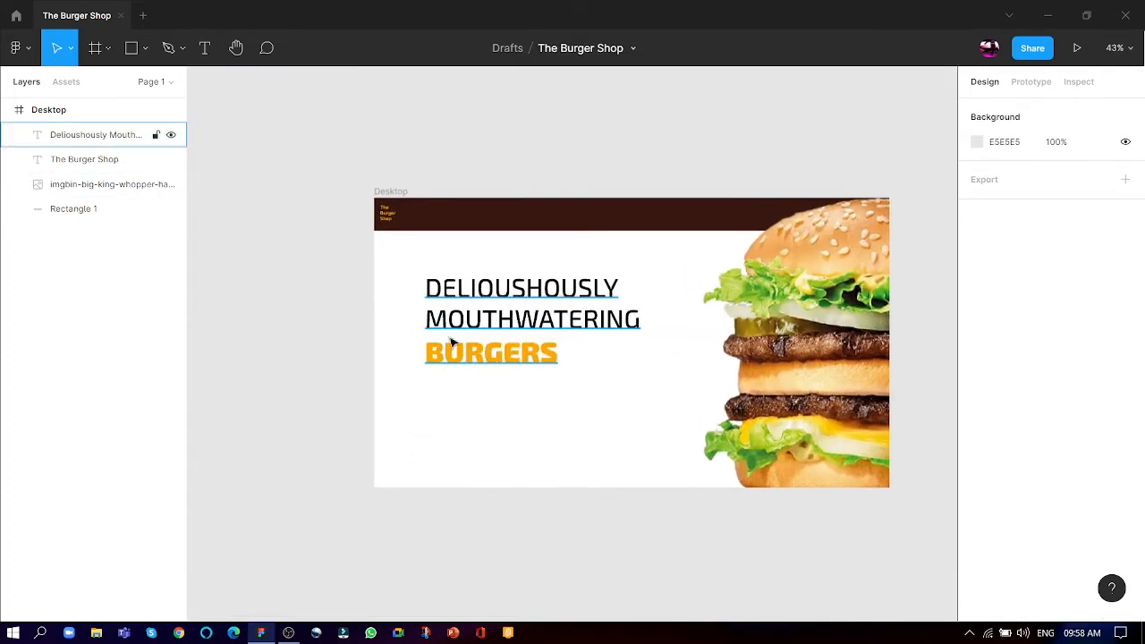
{"action": "left_click", "coordinate": [456, 327]}
{"action": "left_click_drag", "start_coordinate": [456, 326], "coordinate": [459, 350]}
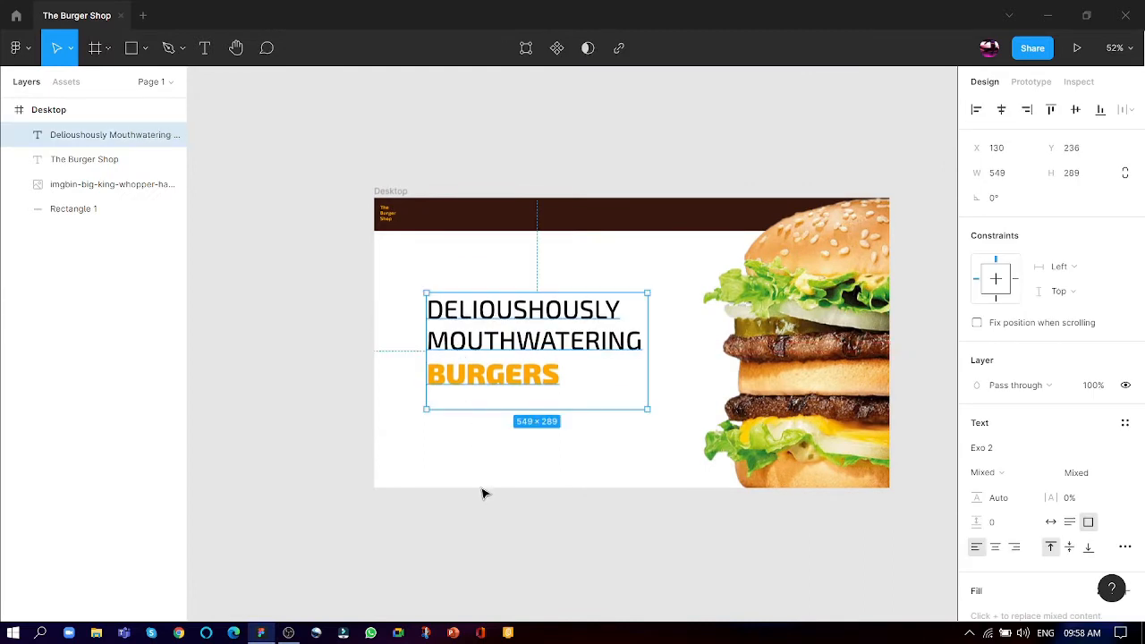
{"action": "left_click", "coordinate": [482, 493]}
- Draw a button rectangle about 159 × 34 below the word BURGERS, near the heading's left edge
{"action": "scroll", "coordinate": [490, 378], "scroll_direction": "up", "scroll_amount": 1}
{"action": "scroll", "coordinate": [543, 505], "scroll_direction": "up", "scroll_amount": 5}
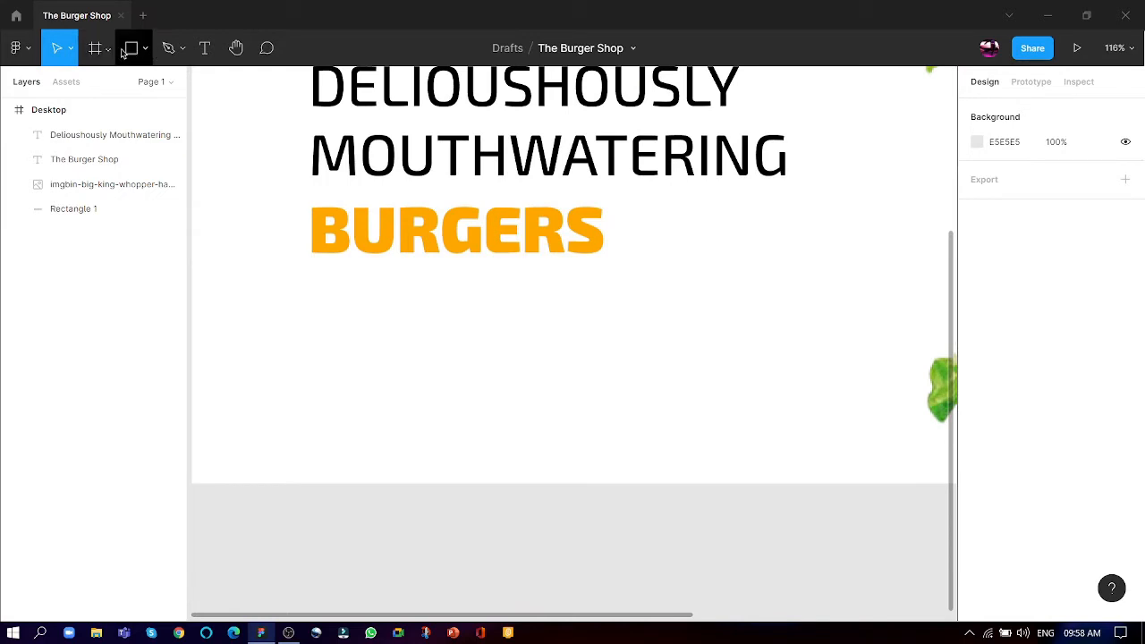
{"action": "left_click", "coordinate": [131, 54]}
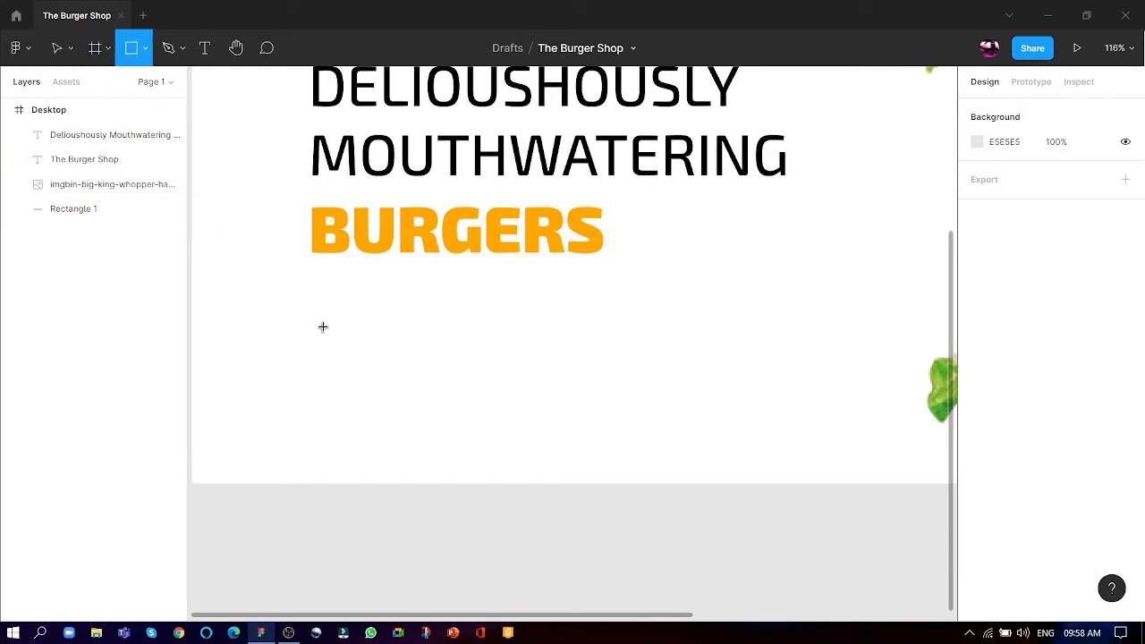
{"action": "left_click_drag", "start_coordinate": [322, 326], "coordinate": [466, 361]}
{"action": "left_click", "coordinate": [373, 373]}
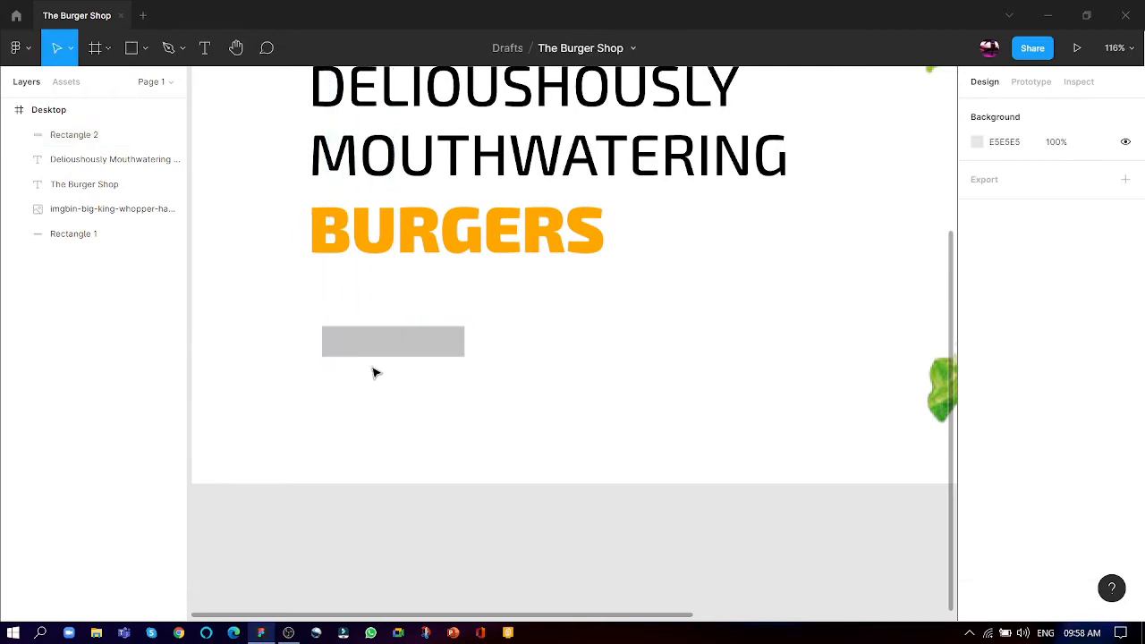
- Duplicate the small rectangle beside the original, at about X 338, Y 545
{"action": "left_click", "coordinate": [405, 347]}
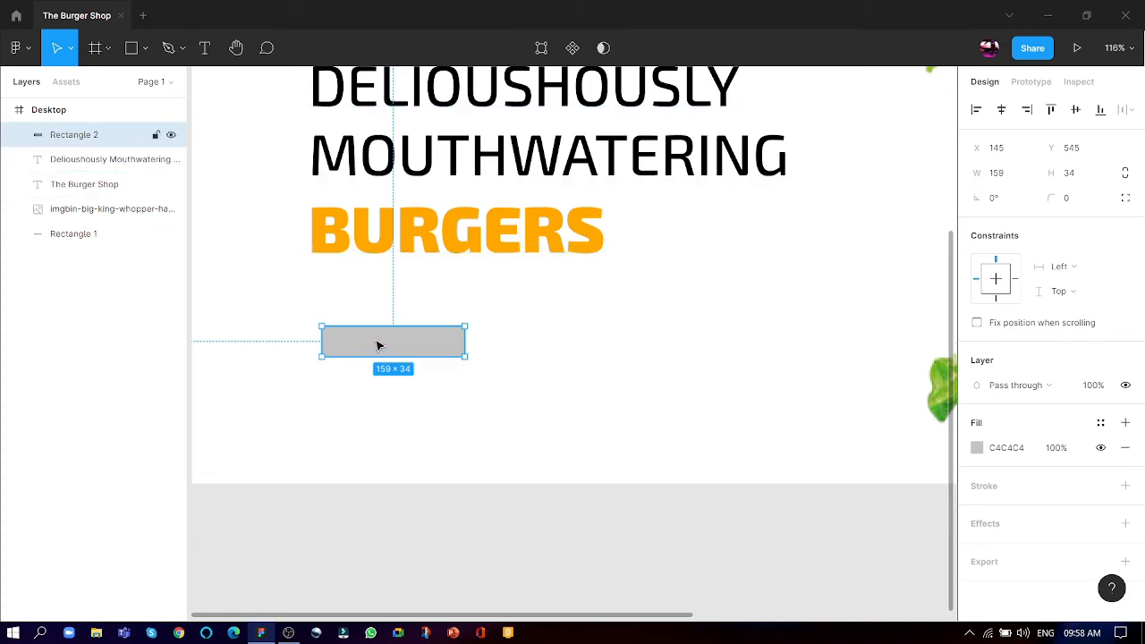
{"action": "left_click_drag", "start_coordinate": [380, 345], "coordinate": [550, 343]}
{"action": "left_click", "coordinate": [351, 403]}
- Round the original rectangle's corners fully to radius 137 by temporarily enlarging it, then shrink it into a pill about 163 × 34
{"action": "left_click", "coordinate": [391, 343]}
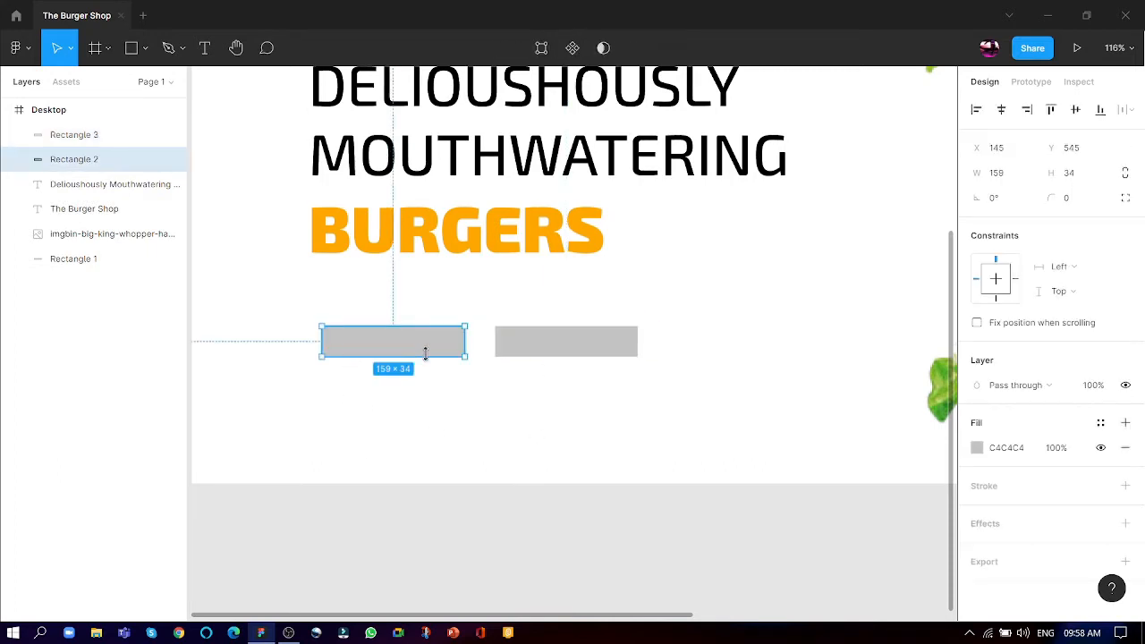
{"action": "left_click_drag", "start_coordinate": [445, 320], "coordinate": [740, 329]}
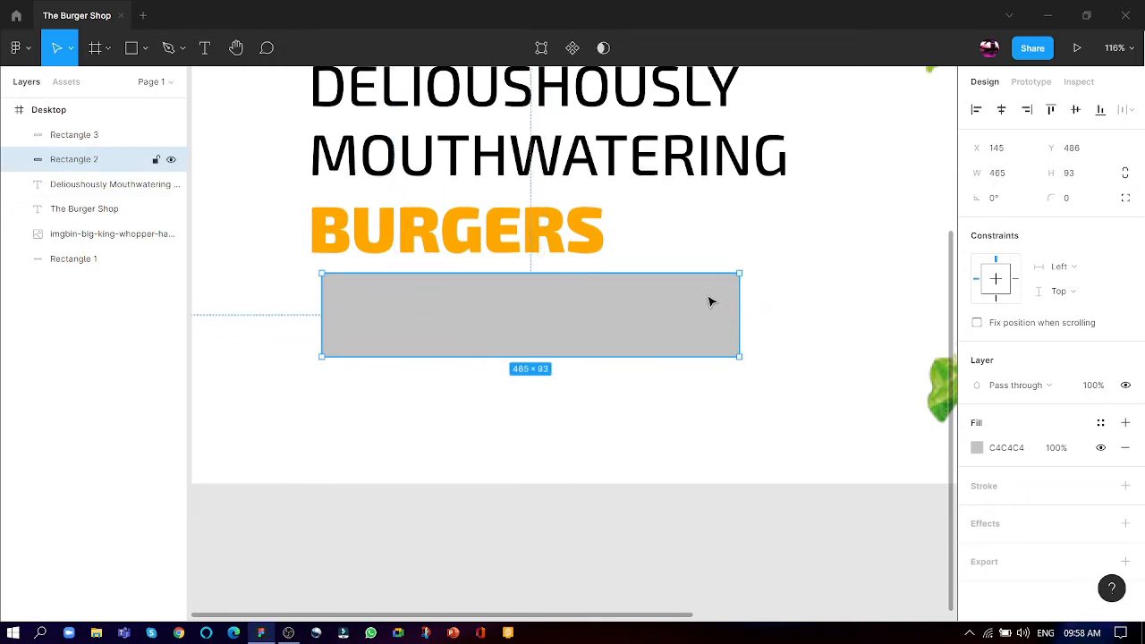
{"action": "left_click_drag", "start_coordinate": [592, 271], "coordinate": [601, 109]}
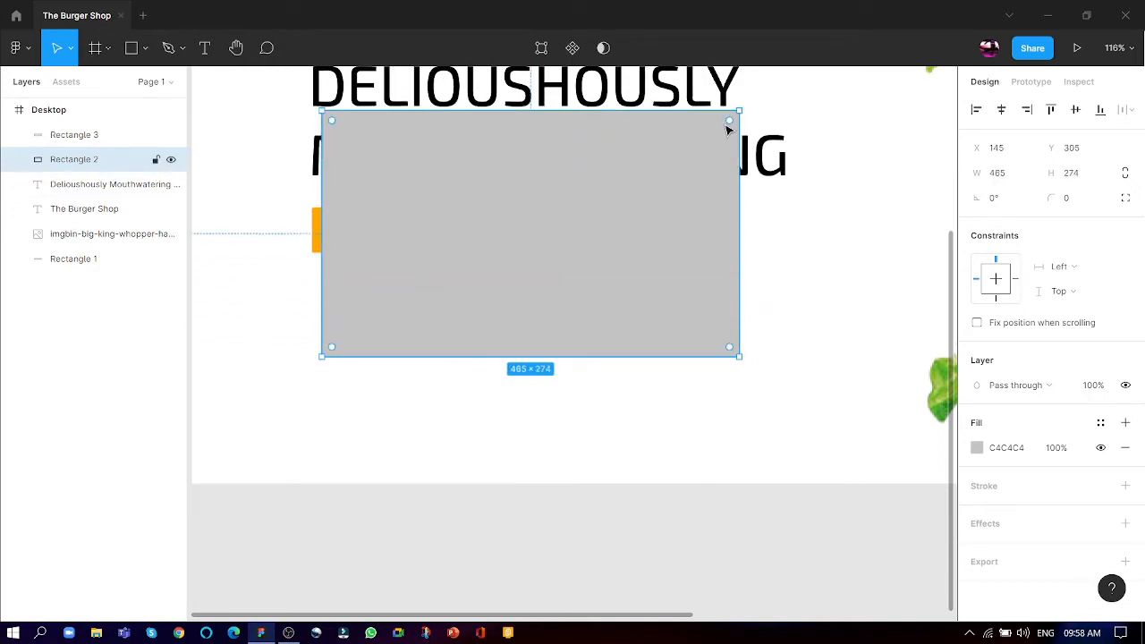
{"action": "left_click_drag", "start_coordinate": [729, 119], "coordinate": [381, 314]}
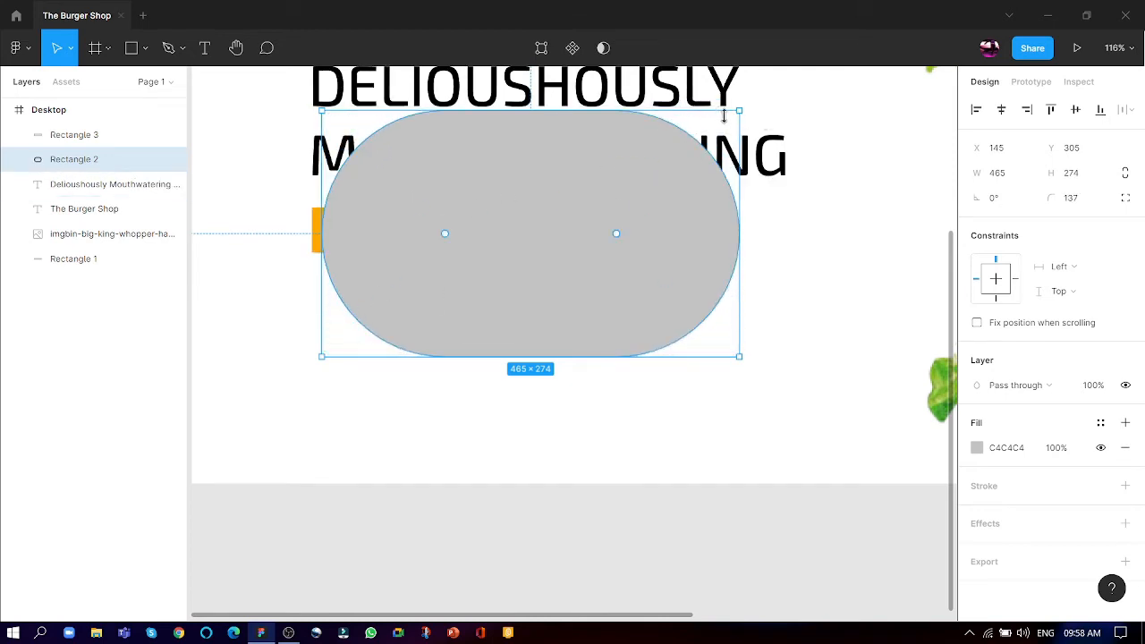
{"action": "left_click_drag", "start_coordinate": [743, 114], "coordinate": [469, 323]}
- Replace the square-cornered copy with a duplicate of the pill, placed in line beside it at about X 332
{"action": "left_click", "coordinate": [522, 332]}
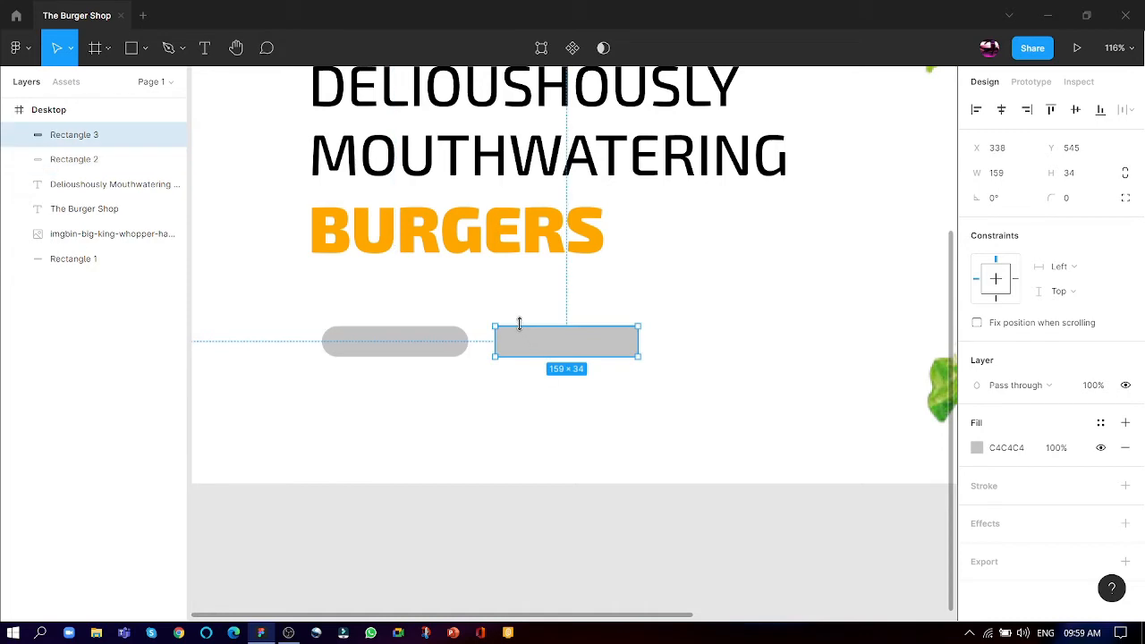
{"action": "key", "text": "Delete"}
{"action": "left_click", "coordinate": [424, 353]}
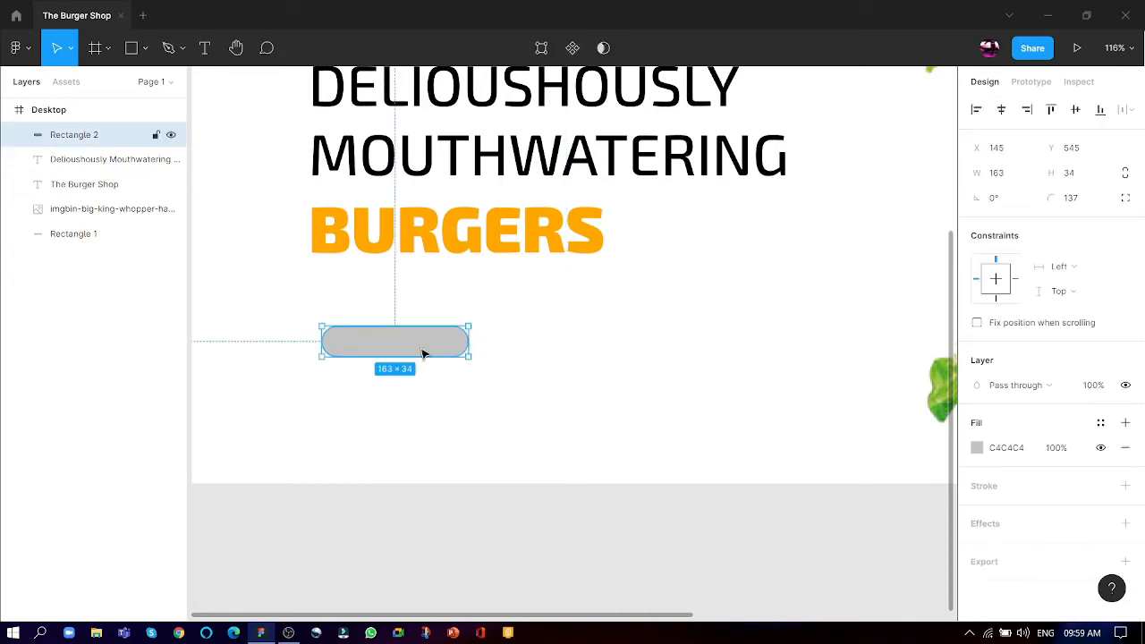
{"action": "left_click_drag", "start_coordinate": [424, 351], "coordinate": [585, 352]}
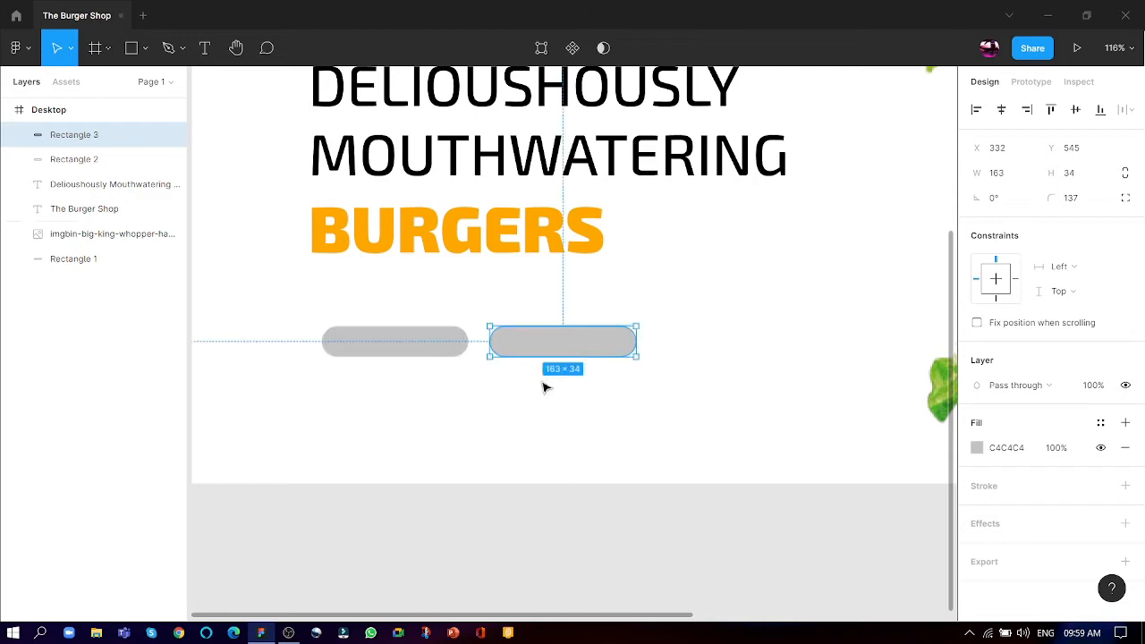
{"action": "left_click", "coordinate": [544, 384]}
- Fill the left pill with the brown C88B53 sampled from the patty in the burger image
{"action": "scroll", "coordinate": [332, 439], "scroll_direction": "up", "scroll_amount": 5}
{"action": "left_click", "coordinate": [405, 276]}
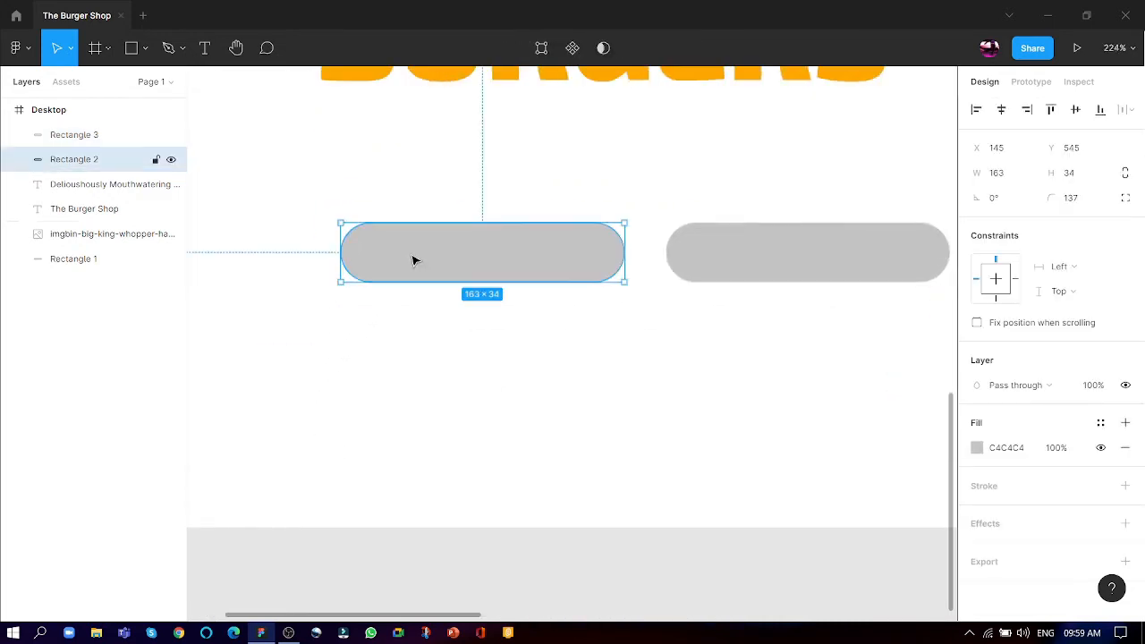
{"action": "left_click", "coordinate": [979, 448]}
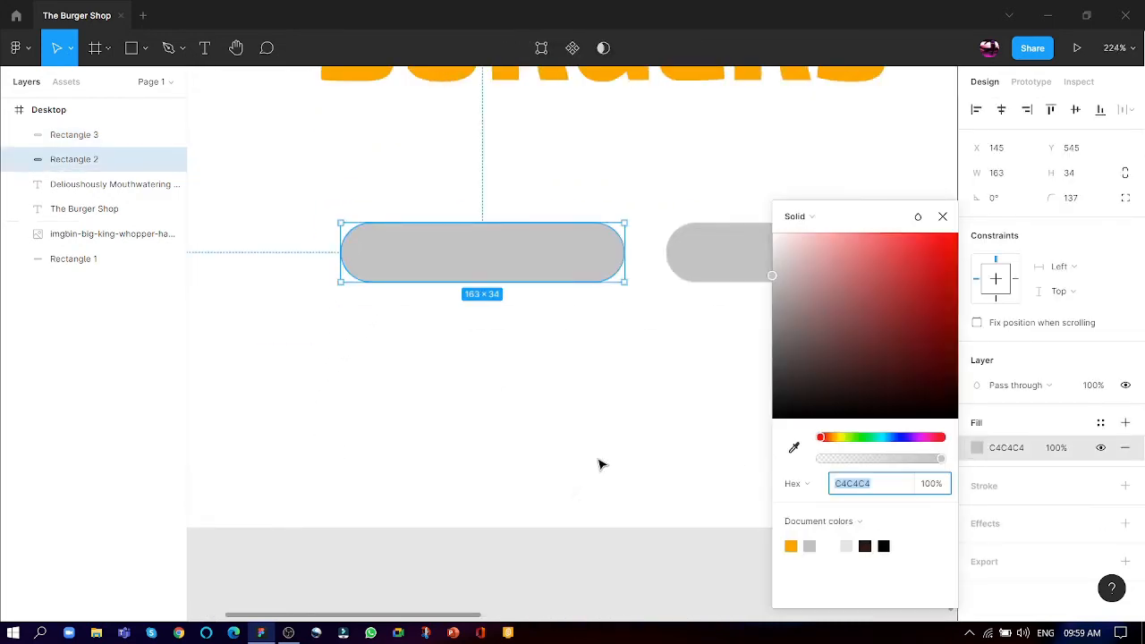
{"action": "scroll", "coordinate": [299, 549], "scroll_direction": "down", "scroll_amount": 4}
{"action": "scroll", "coordinate": [385, 539], "scroll_direction": "down", "scroll_amount": 6}
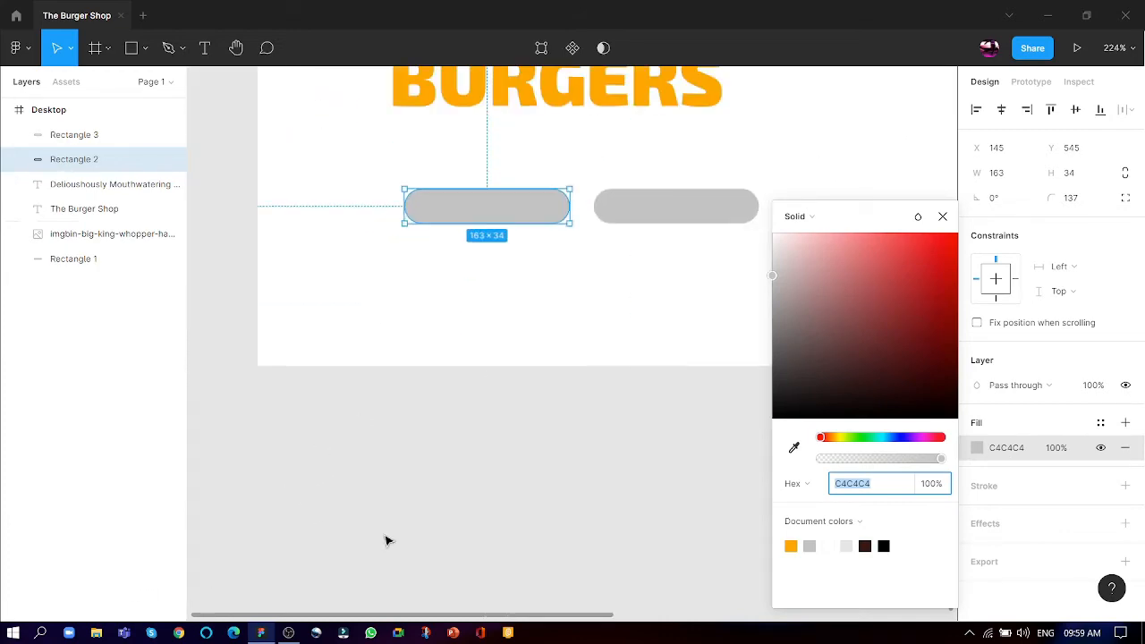
{"action": "scroll", "coordinate": [299, 483], "scroll_direction": "down", "scroll_amount": 2}
{"action": "scroll", "coordinate": [575, 456], "scroll_direction": "up", "scroll_amount": 10}
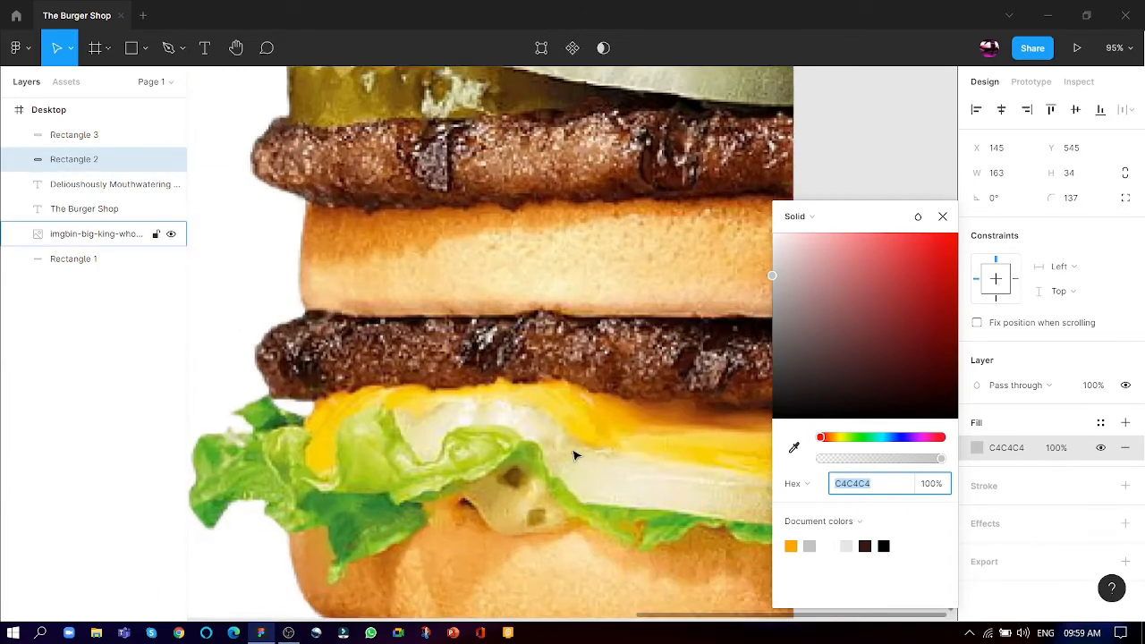
{"action": "scroll", "coordinate": [537, 95], "scroll_direction": "up", "scroll_amount": 8}
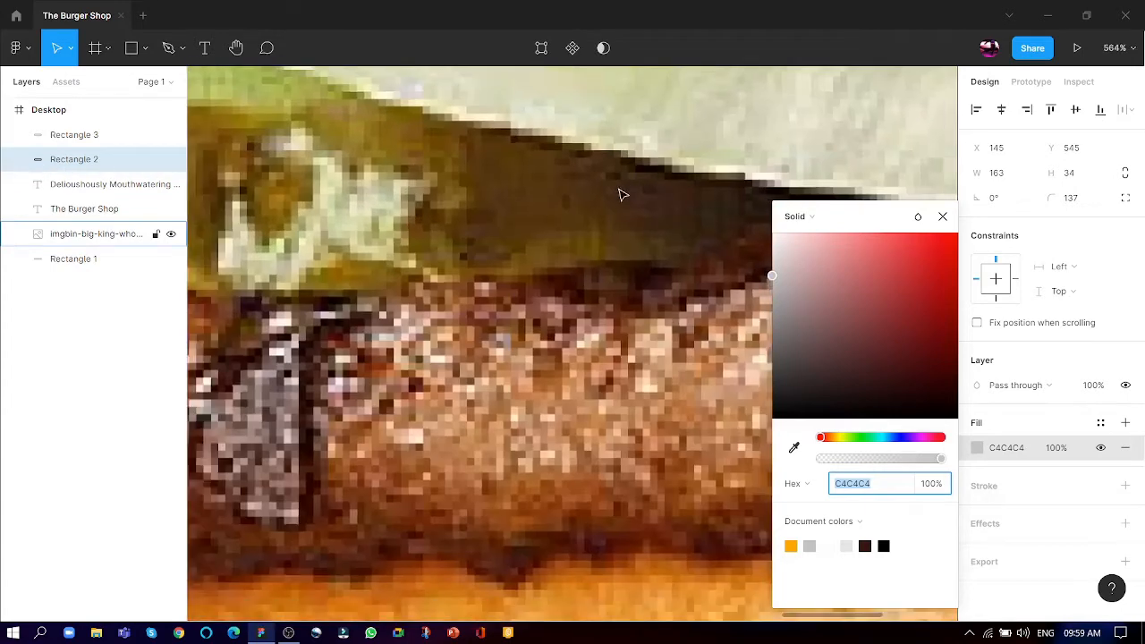
{"action": "left_click", "coordinate": [794, 447]}
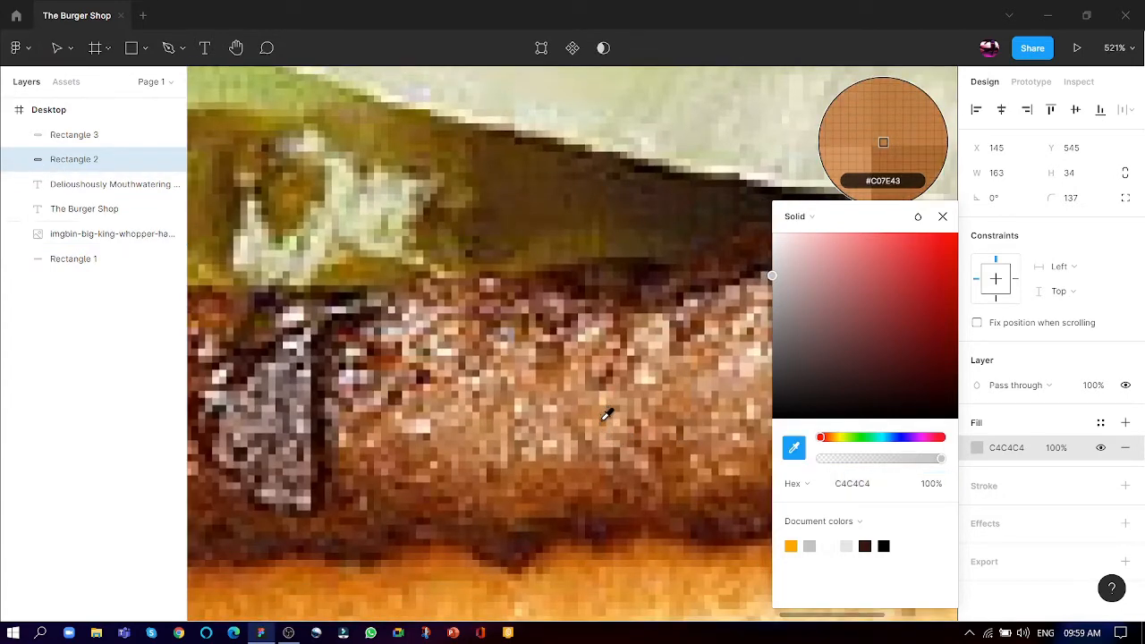
{"action": "left_click", "coordinate": [606, 407]}
{"action": "scroll", "coordinate": [680, 393], "scroll_direction": "down", "scroll_amount": 5}
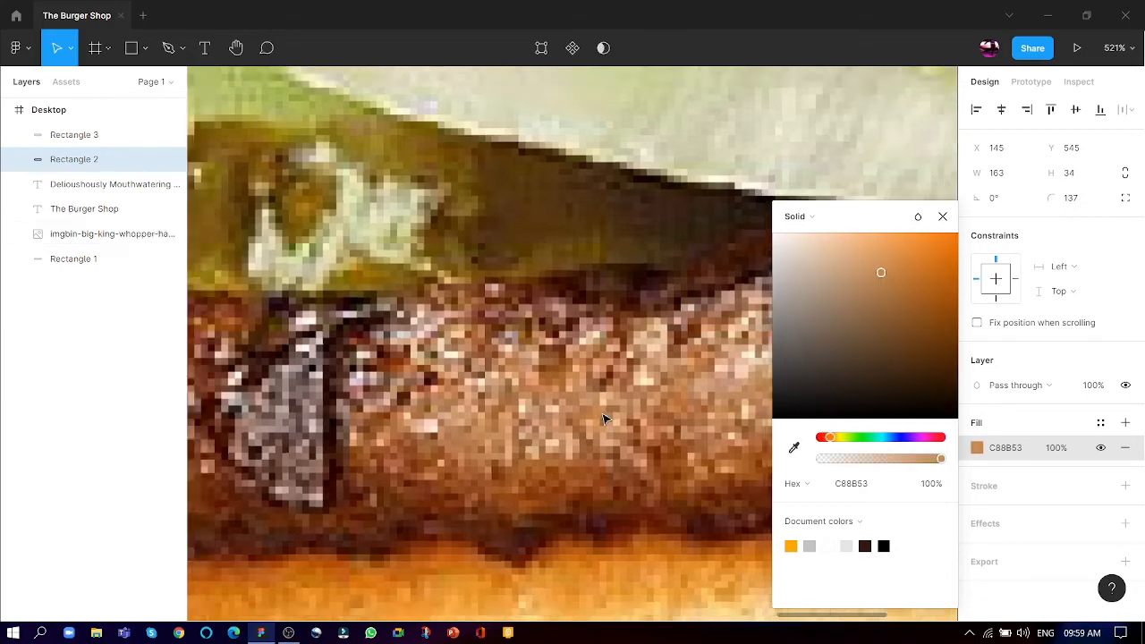
{"action": "scroll", "coordinate": [747, 376], "scroll_direction": "down", "scroll_amount": 5}
{"action": "scroll", "coordinate": [258, 472], "scroll_direction": "up", "scroll_amount": 5}
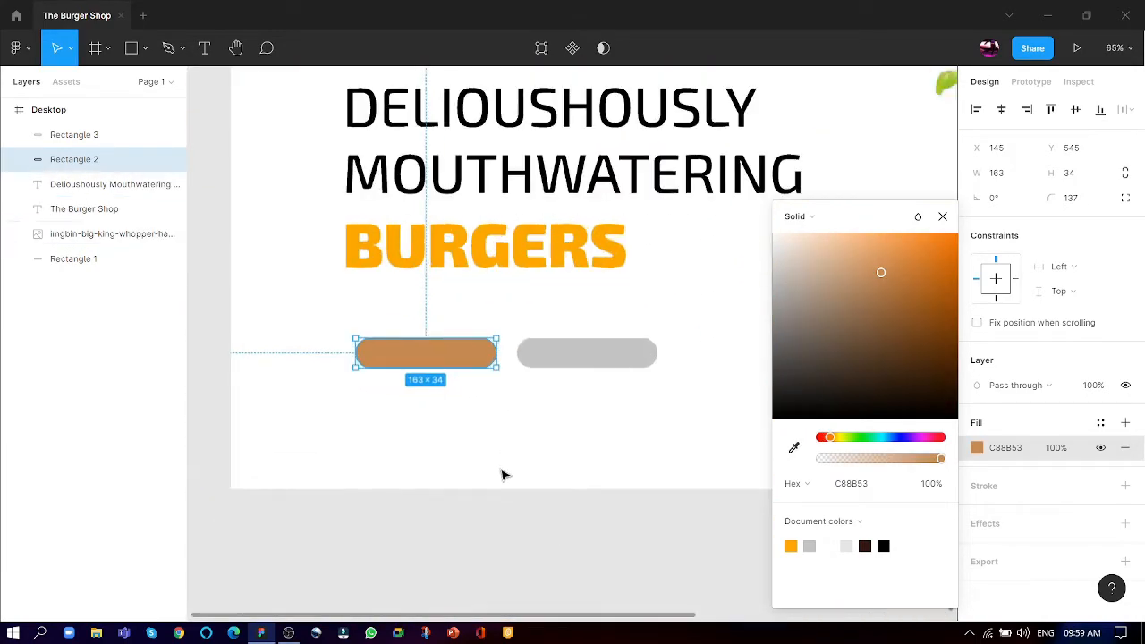
- Fill the grey pill beside the brown one with white FFFFFF
{"action": "left_click", "coordinate": [533, 361]}
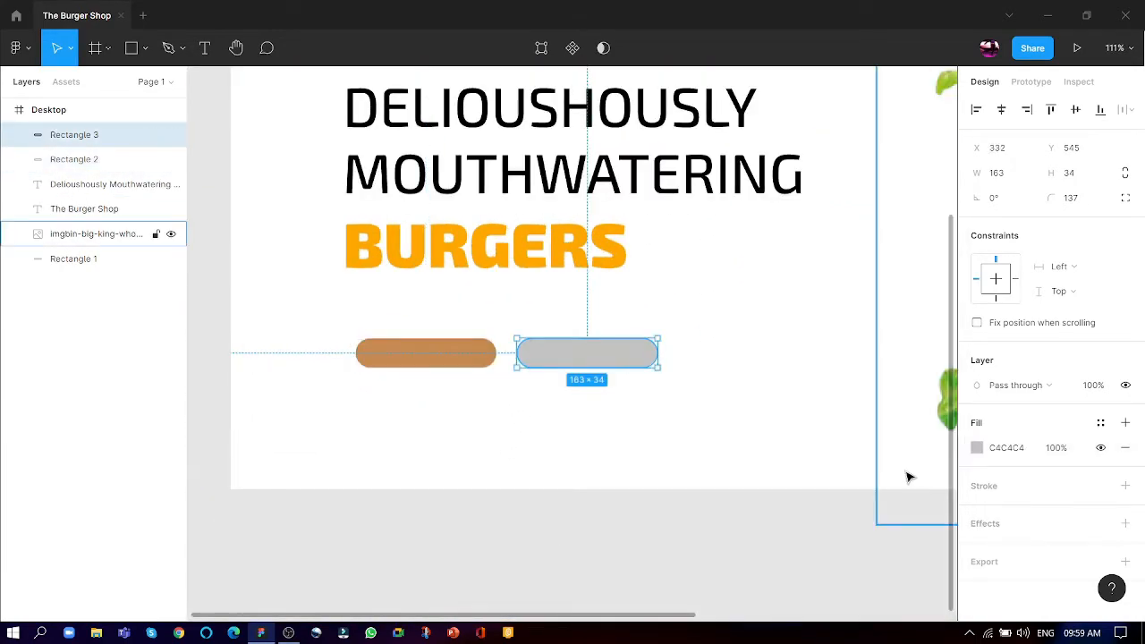
{"action": "left_click", "coordinate": [977, 447]}
{"action": "left_click_drag", "start_coordinate": [903, 464], "coordinate": [952, 469]}
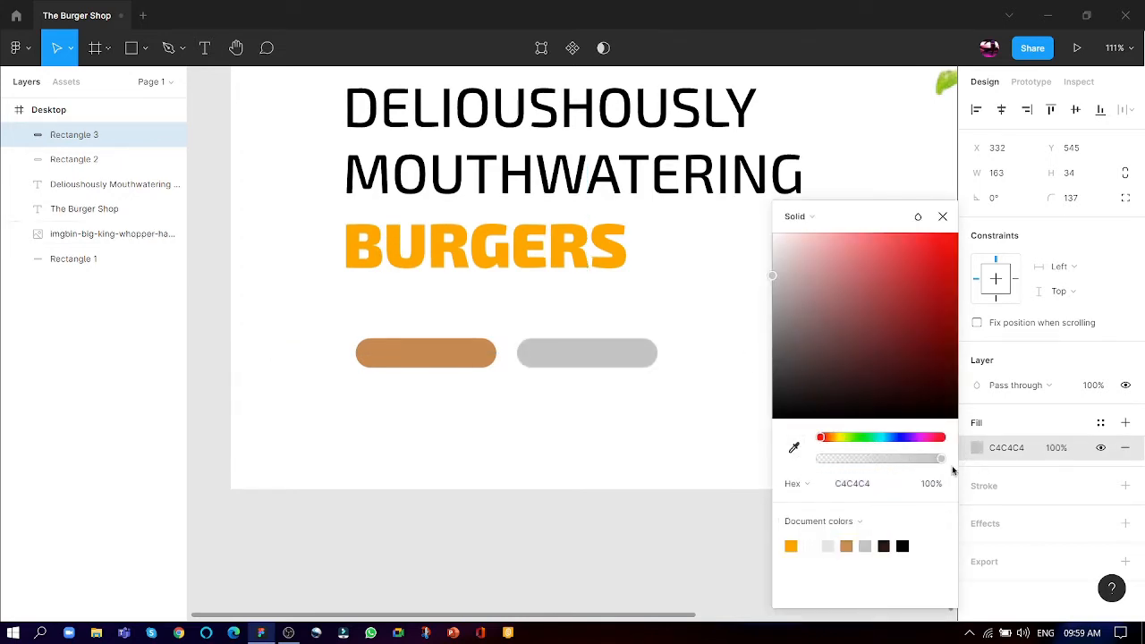
{"action": "left_click", "coordinate": [814, 543]}
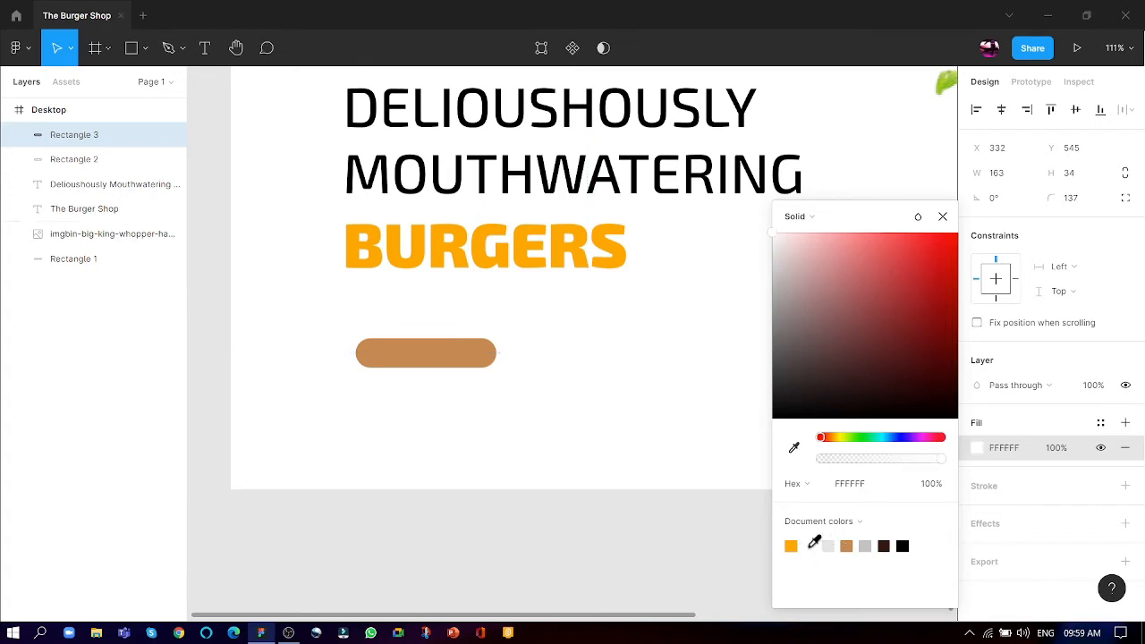
- Give the white pill an inside stroke in brown C88B53, 5 thick
{"action": "left_click", "coordinate": [1125, 486]}
{"action": "left_click", "coordinate": [977, 511]}
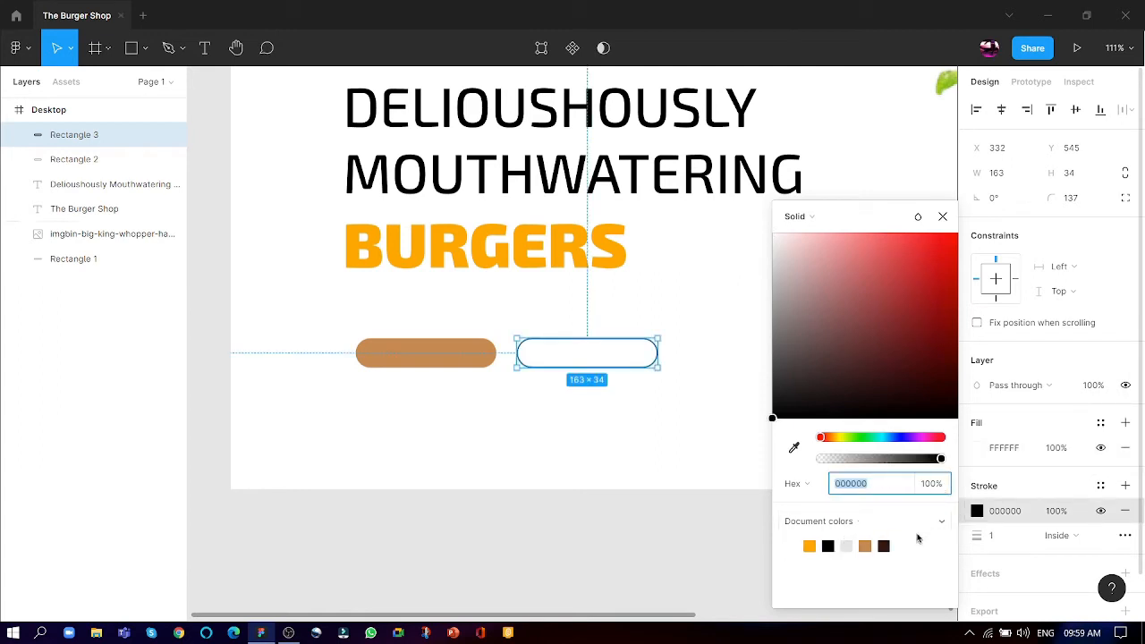
{"action": "left_click", "coordinate": [872, 542]}
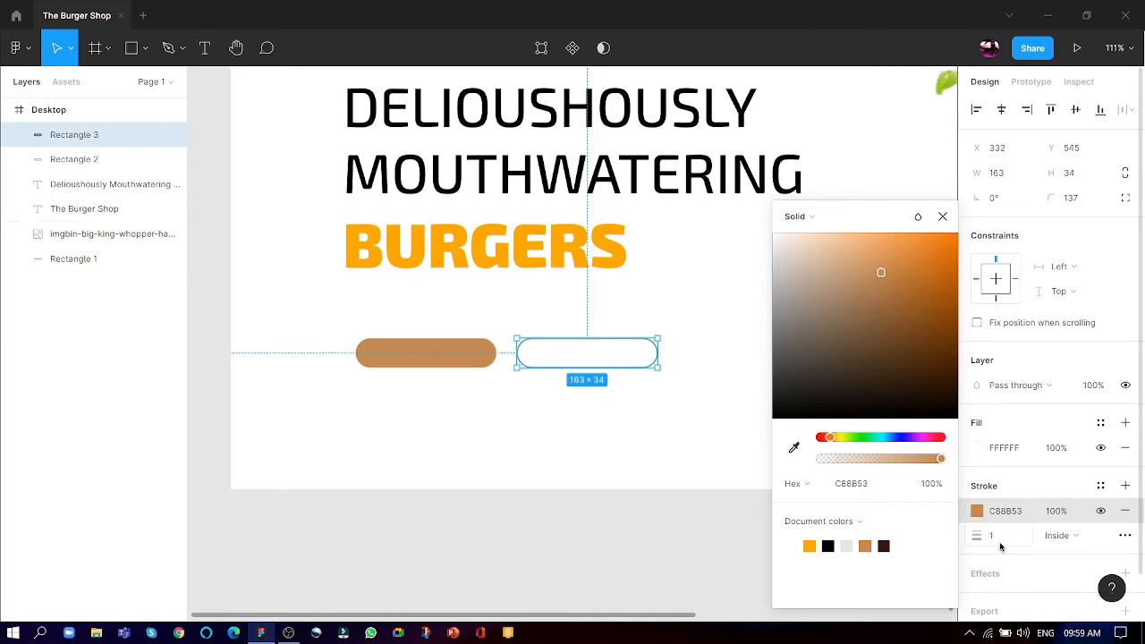
{"action": "left_click", "coordinate": [994, 536]}
{"action": "key", "text": "Return"}
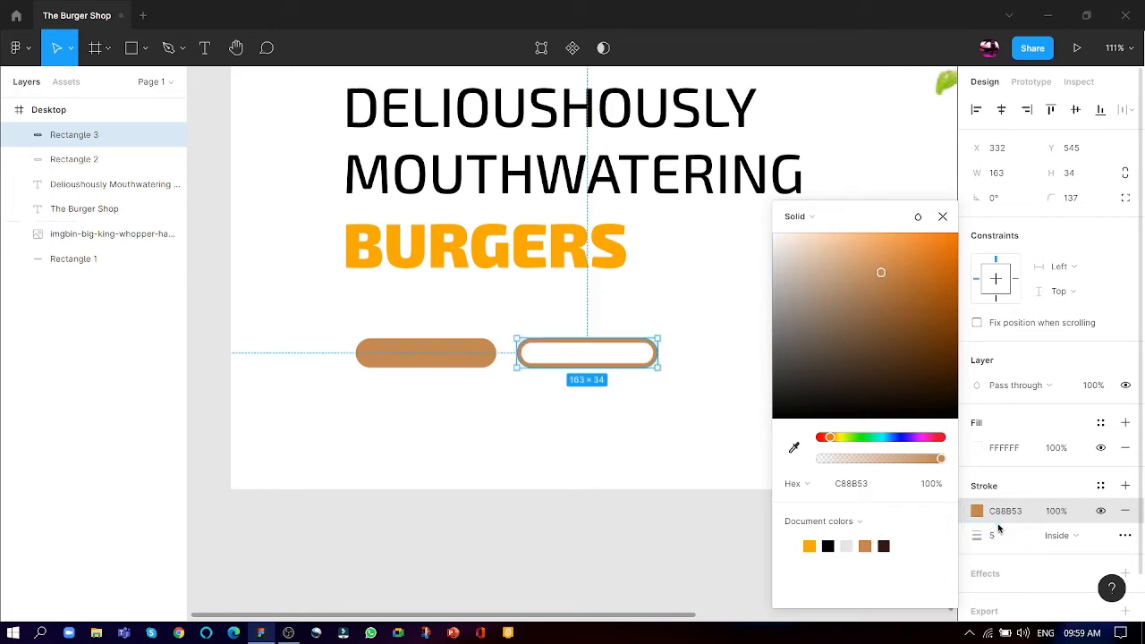
{"action": "left_click", "coordinate": [567, 430]}
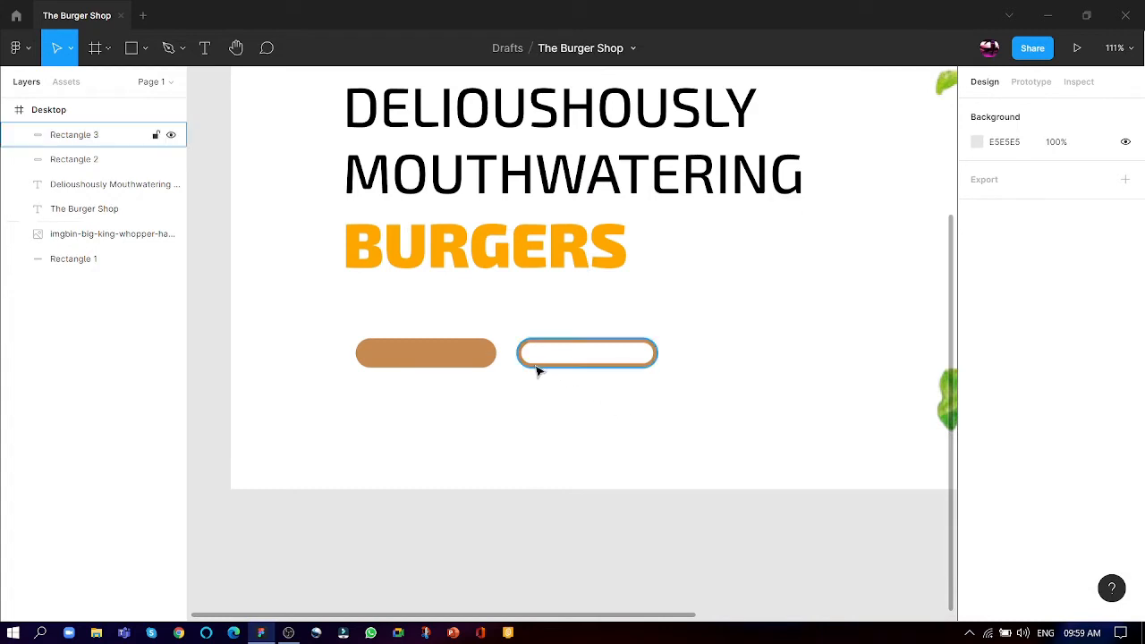
- Add a text box about 102 × 34 over the brown pill reading "Book a table" at font size 18
{"action": "scroll", "coordinate": [396, 367], "scroll_direction": "up", "scroll_amount": 5}
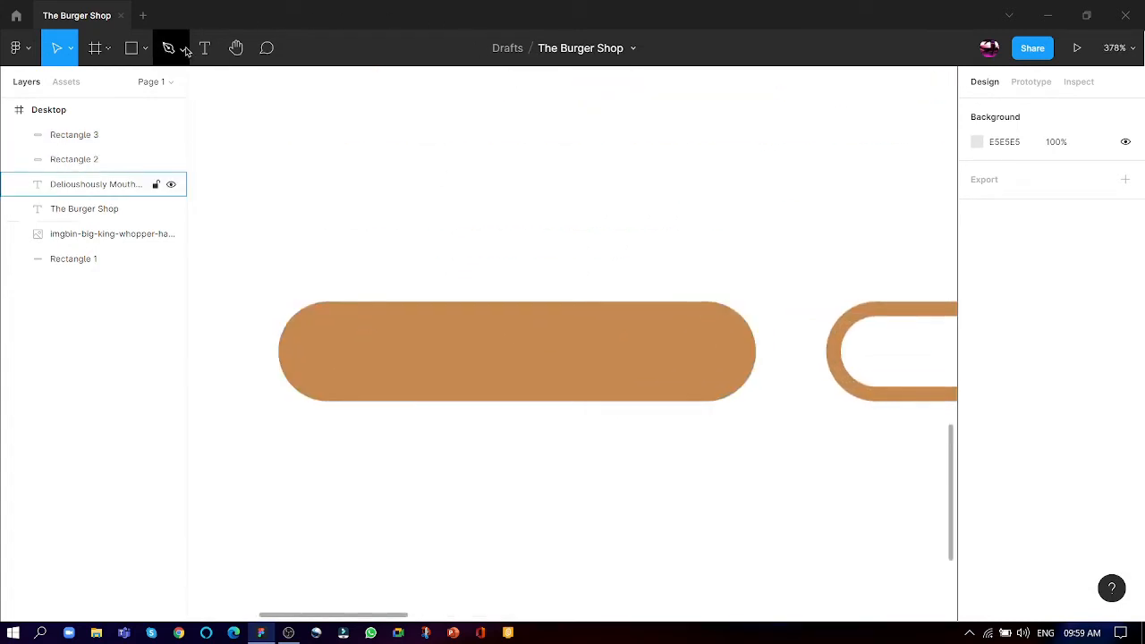
{"action": "left_click", "coordinate": [205, 49]}
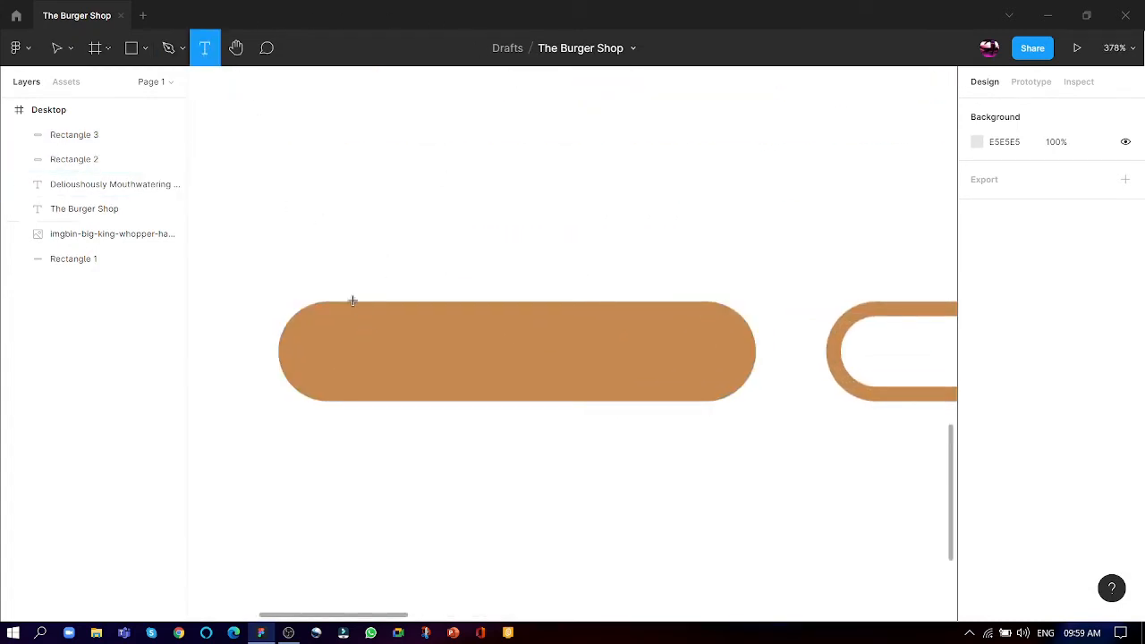
{"action": "left_click_drag", "start_coordinate": [359, 303], "coordinate": [661, 408]}
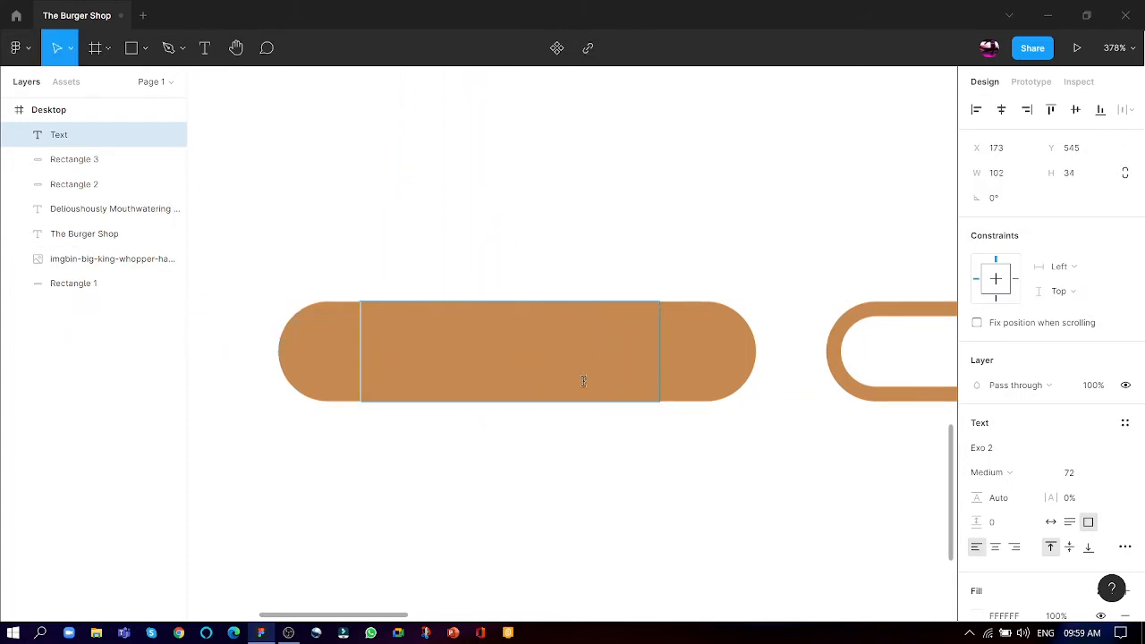
{"action": "left_click", "coordinate": [1109, 472]}
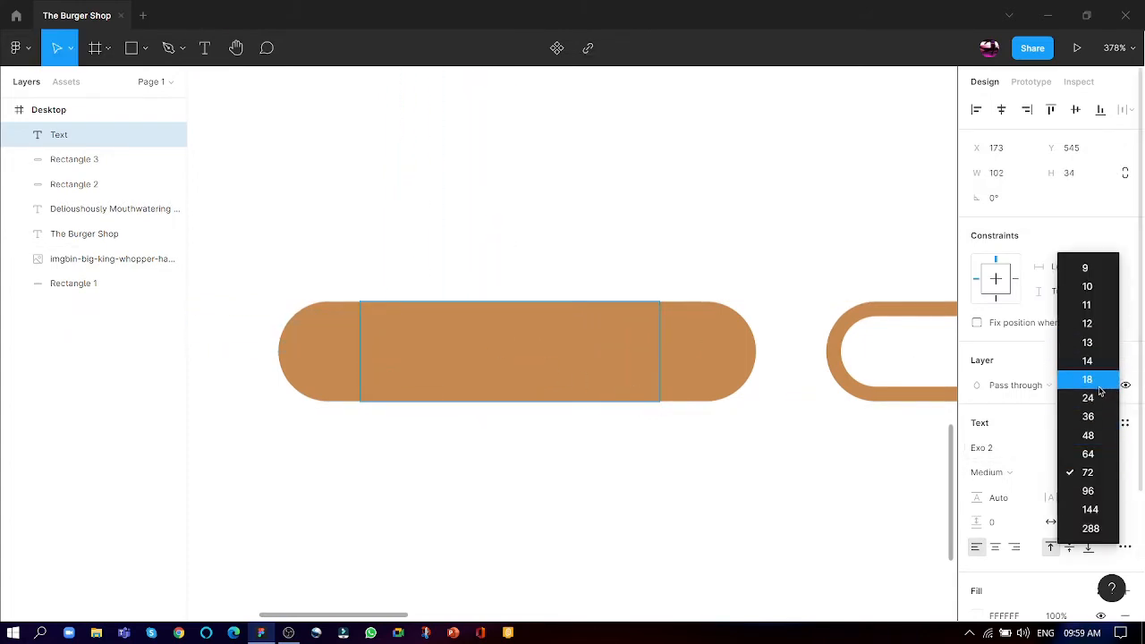
{"action": "left_click", "coordinate": [1086, 379]}
{"action": "left_click", "coordinate": [411, 345]}
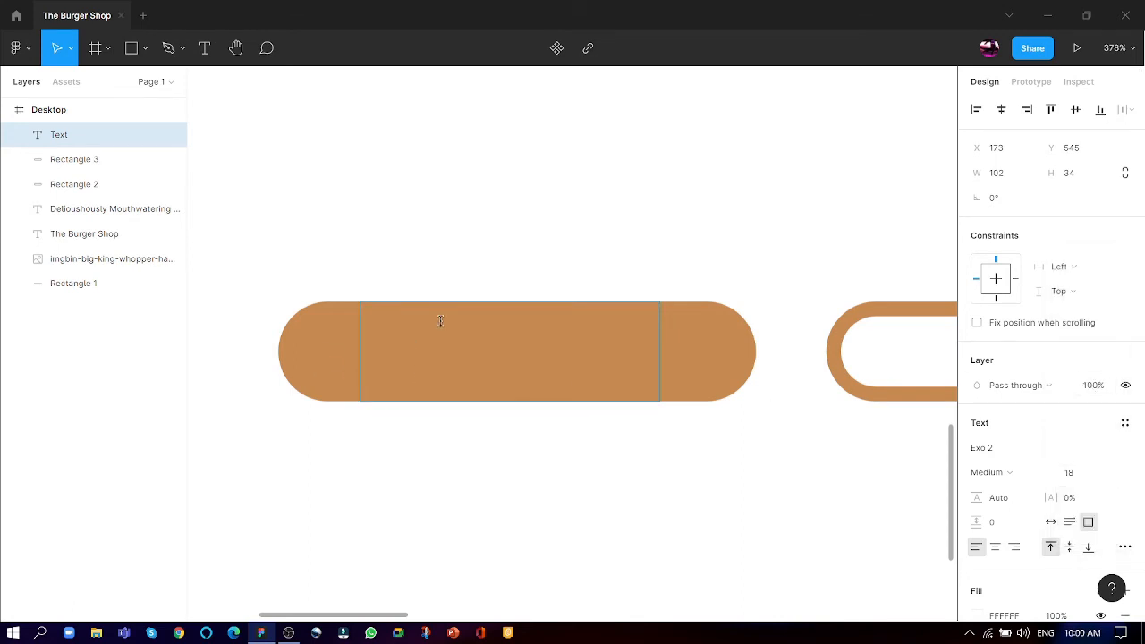
{"action": "type", "text": "Book a "}
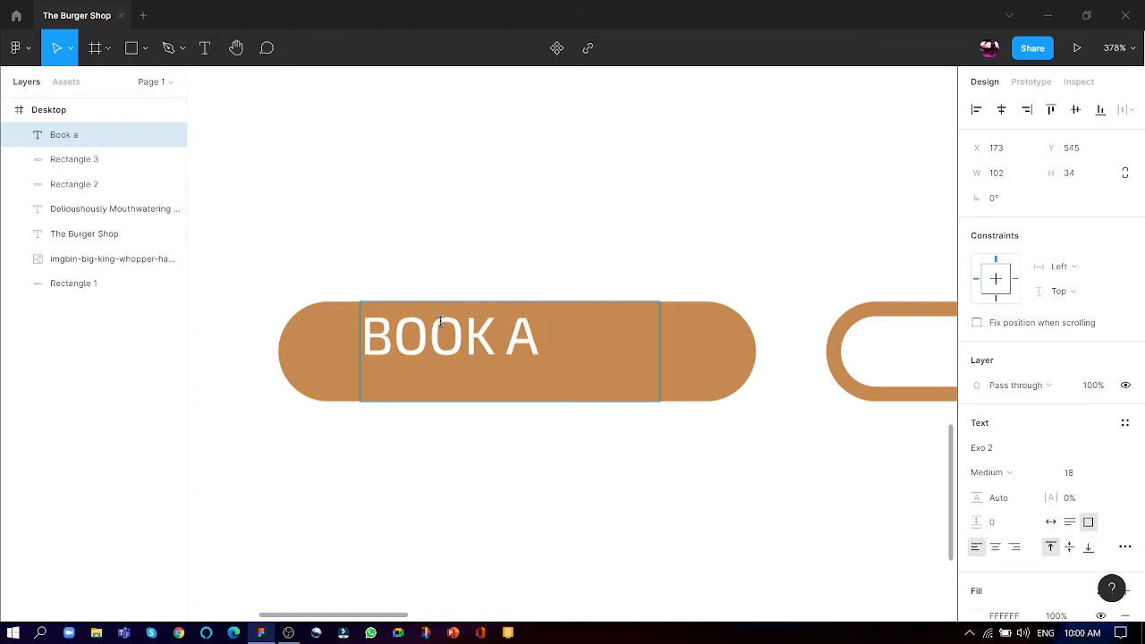
{"action": "type", "text": "table"}
- Reduce the "Book a table" label to font size 13
{"action": "left_click_drag", "start_coordinate": [554, 376], "coordinate": [325, 310]}
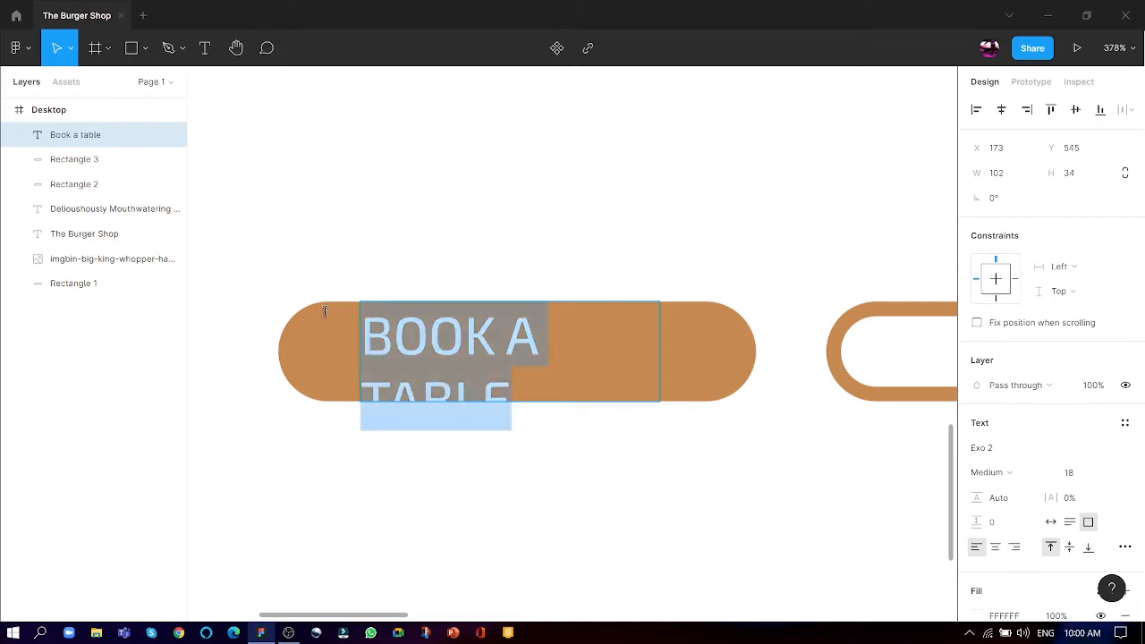
{"action": "left_click", "coordinate": [1103, 472]}
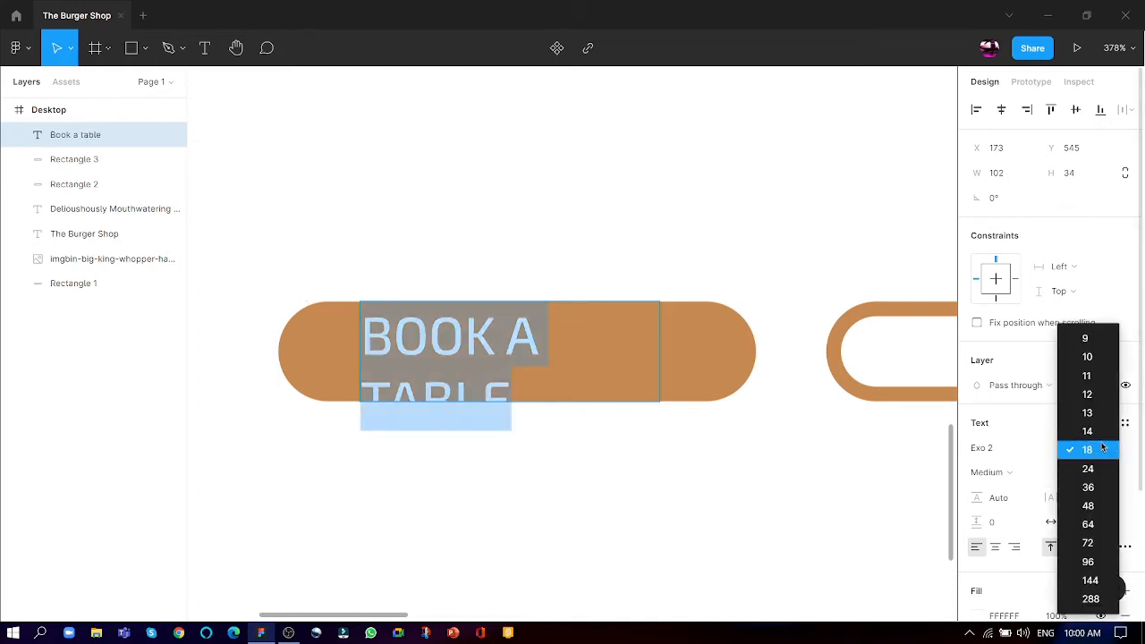
{"action": "left_click", "coordinate": [1103, 413]}
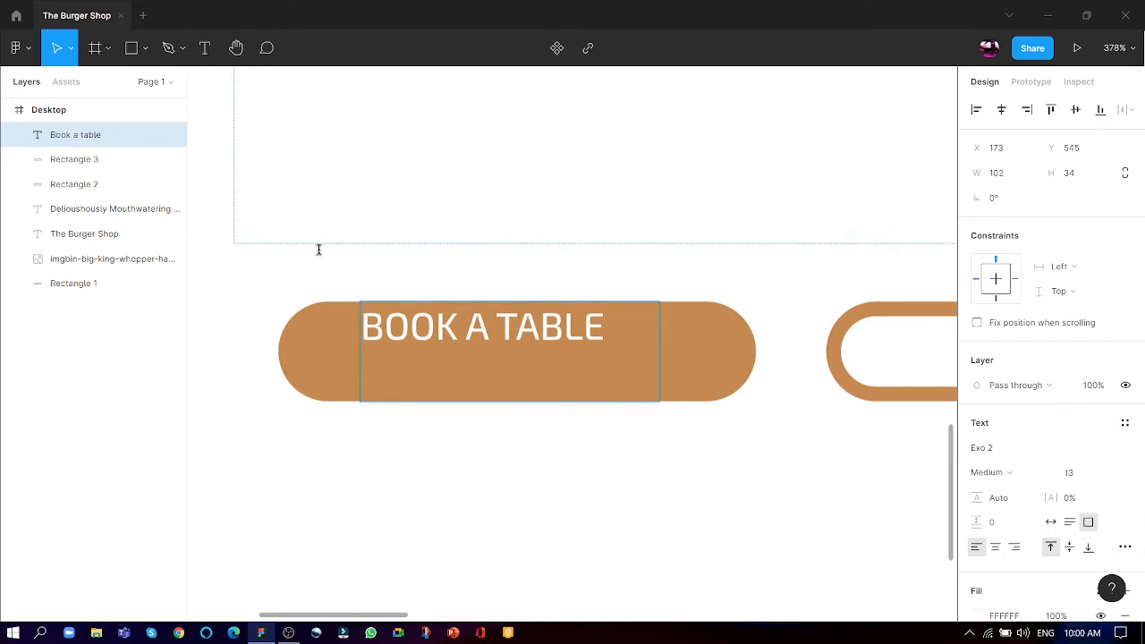
{"action": "key", "text": "Escape"}
- Place a copy of the "Book a table" label inside the outlined pill and colour it brown C88B53
{"action": "left_click_drag", "start_coordinate": [514, 328], "coordinate": [738, 365]}
{"action": "scroll", "coordinate": [717, 413], "scroll_direction": "right", "scroll_amount": 3}
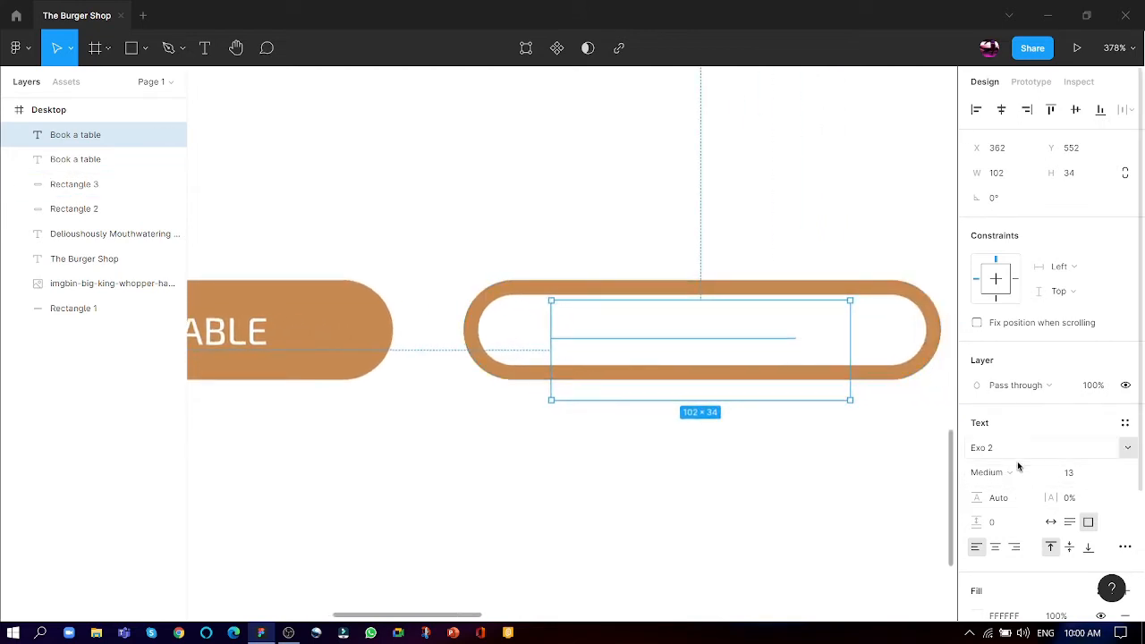
{"action": "scroll", "coordinate": [975, 447], "scroll_direction": "down", "scroll_amount": 3}
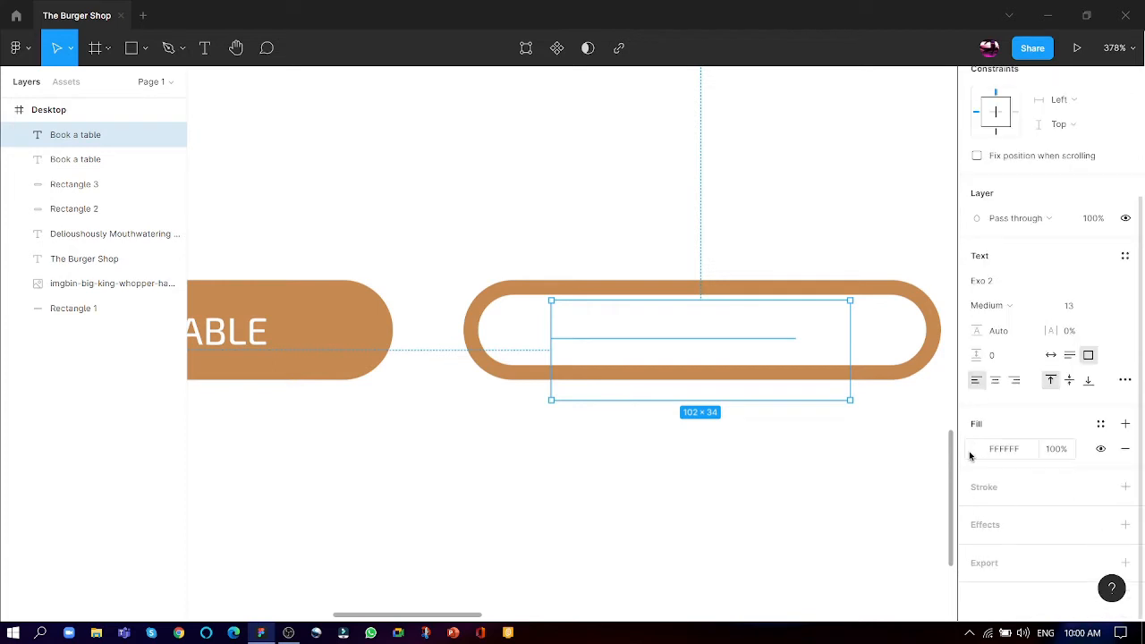
{"action": "left_click", "coordinate": [970, 448]}
{"action": "left_click", "coordinate": [975, 449]}
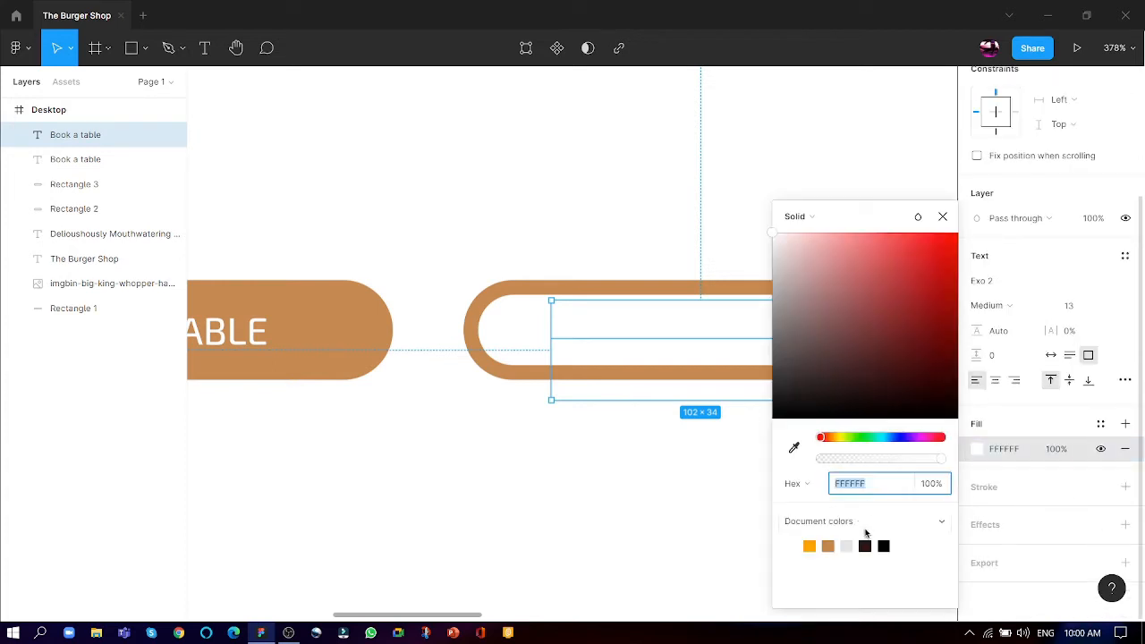
{"action": "left_click", "coordinate": [829, 545]}
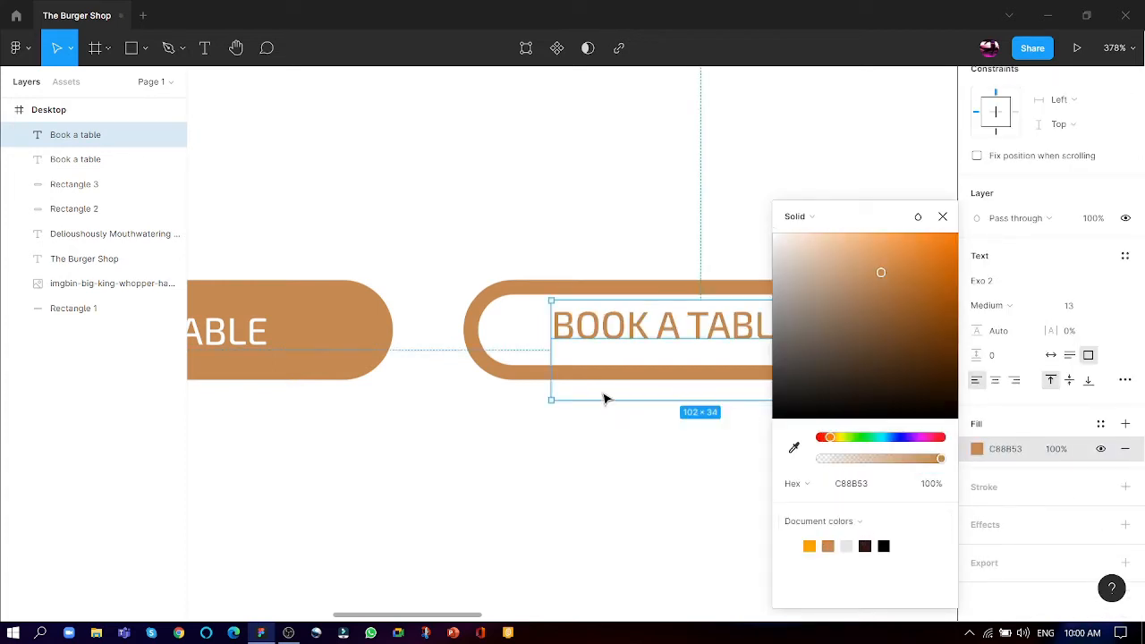
{"action": "left_click_drag", "start_coordinate": [640, 342], "coordinate": [646, 332]}
{"action": "left_click", "coordinate": [941, 216]}
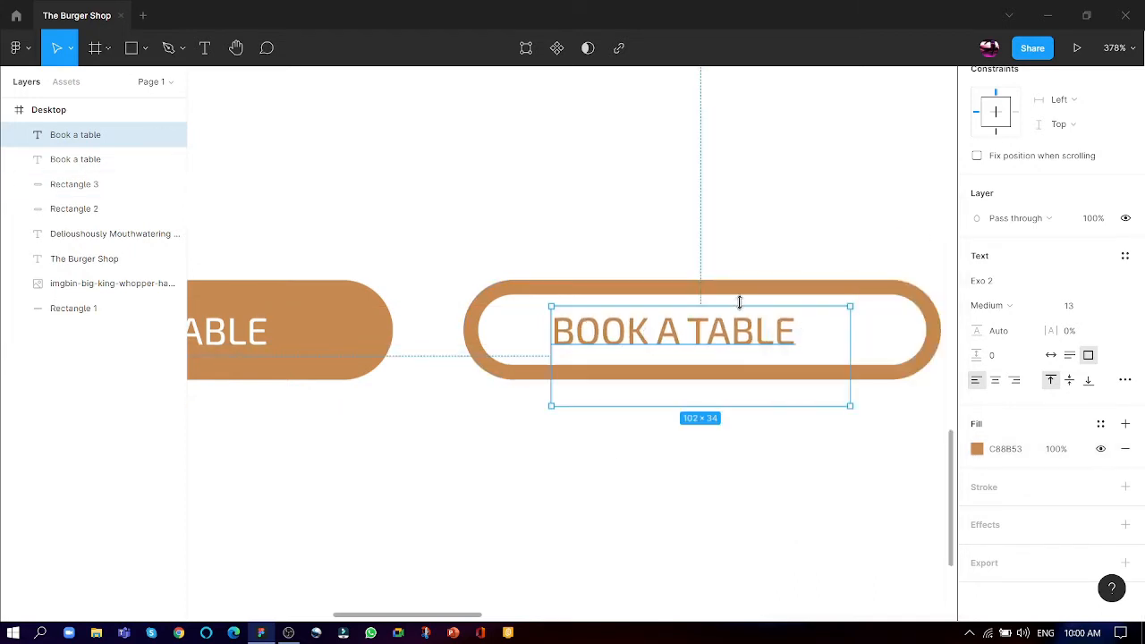
- Change the outlined pill's label to "Order Now" and shift it so it sits centred in the pill
{"action": "double_click", "coordinate": [726, 354]}
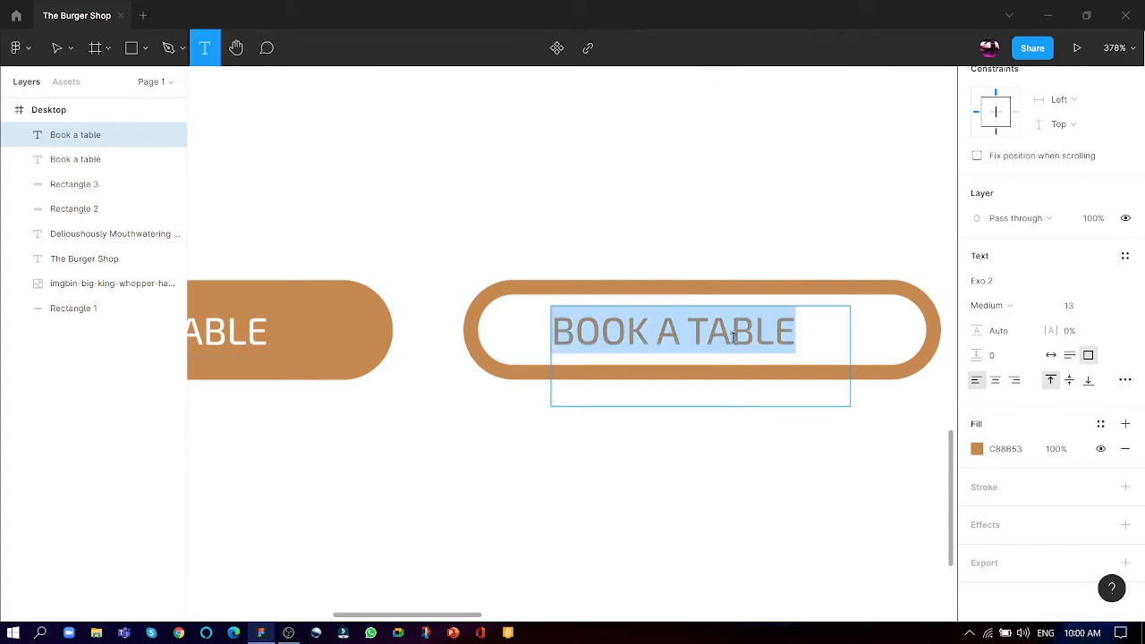
{"action": "type", "text": "ORDER"}
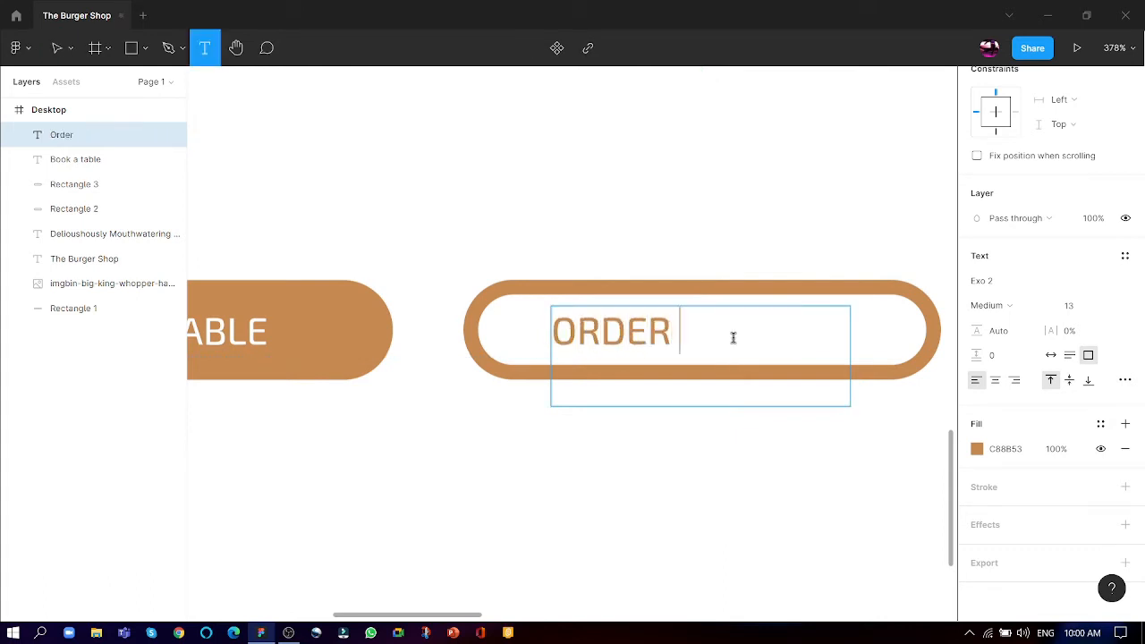
{"action": "type", "text": " NOW"}
{"action": "left_click", "coordinate": [641, 547]}
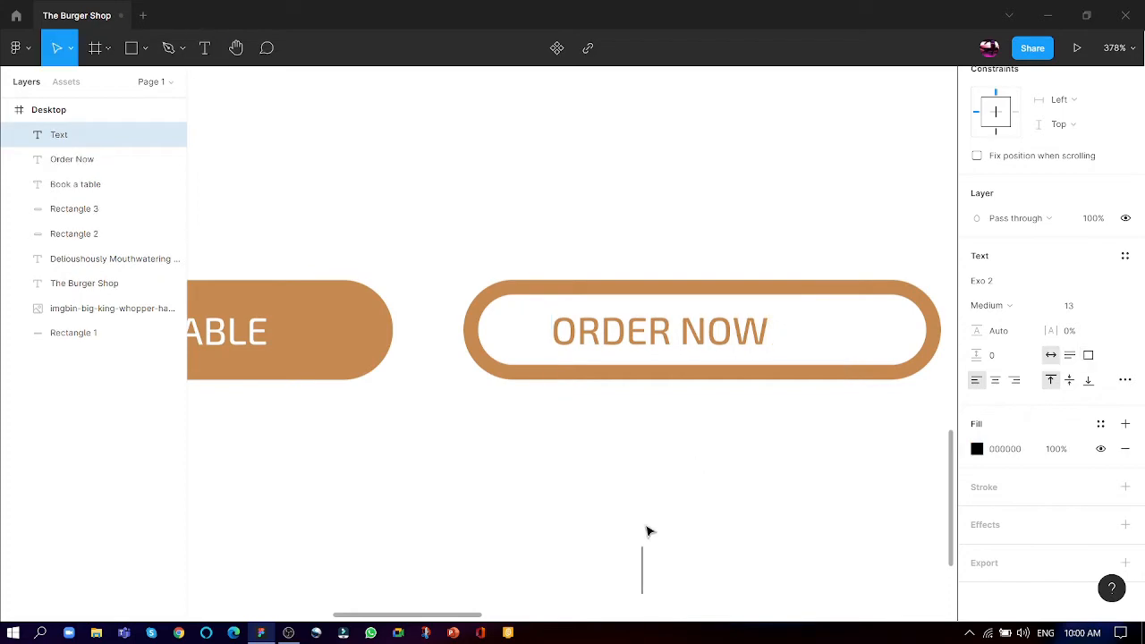
{"action": "key", "text": "Escape"}
{"action": "left_click_drag", "start_coordinate": [707, 331], "coordinate": [747, 331]}
{"action": "left_click", "coordinate": [742, 478]}
- Add a white text box about 167 × 35 reading "Home" in the brown header, beside the logo
{"action": "scroll", "coordinate": [791, 402], "scroll_direction": "down", "scroll_amount": 5}
{"action": "scroll", "coordinate": [424, 402], "scroll_direction": "down", "scroll_amount": 3}
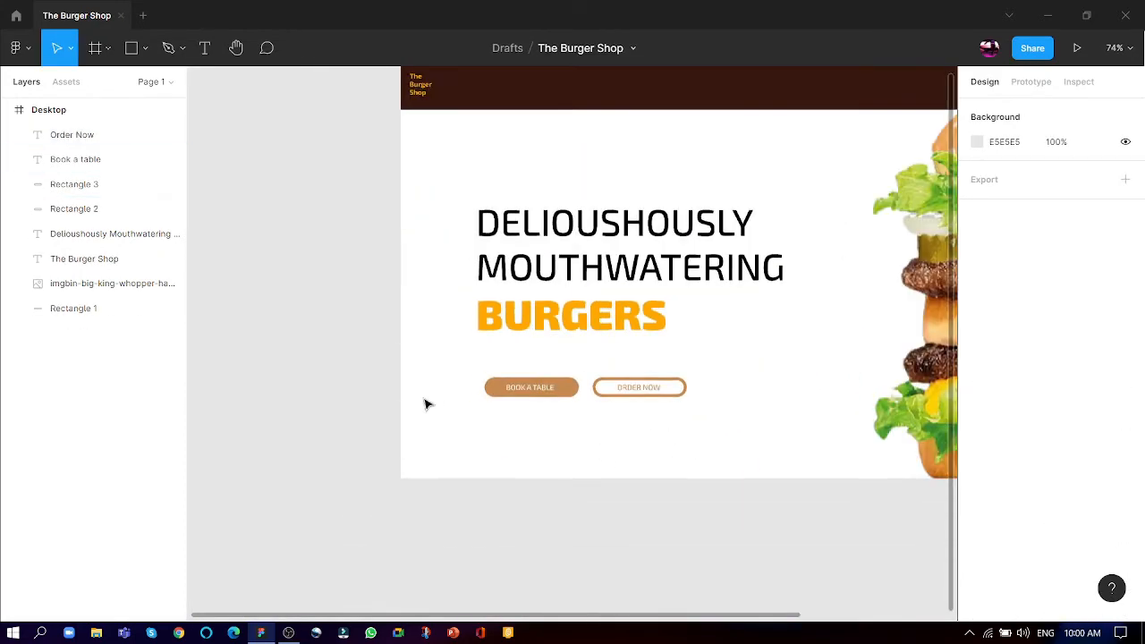
{"action": "scroll", "coordinate": [600, 435], "scroll_direction": "up", "scroll_amount": 6}
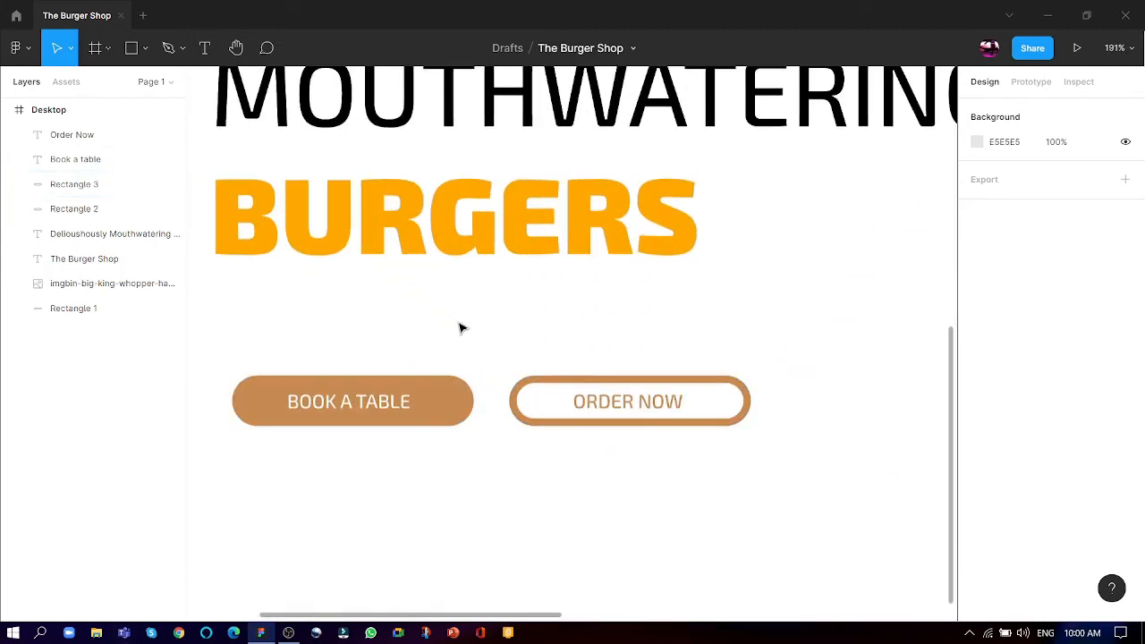
{"action": "scroll", "coordinate": [439, 426], "scroll_direction": "down", "scroll_amount": 6}
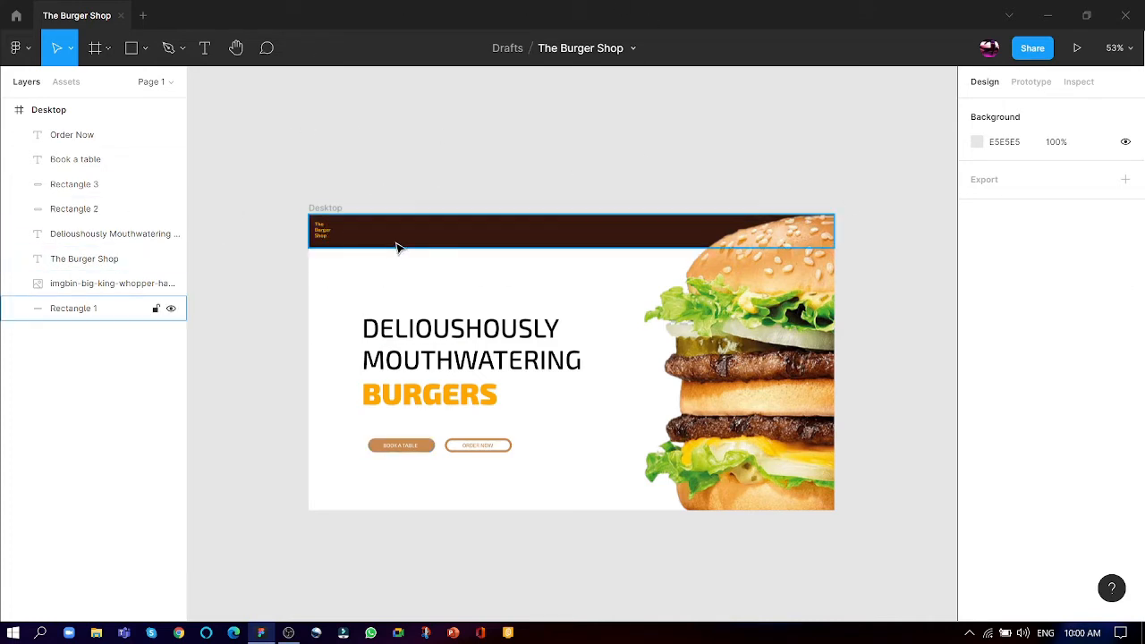
{"action": "left_click", "coordinate": [205, 47]}
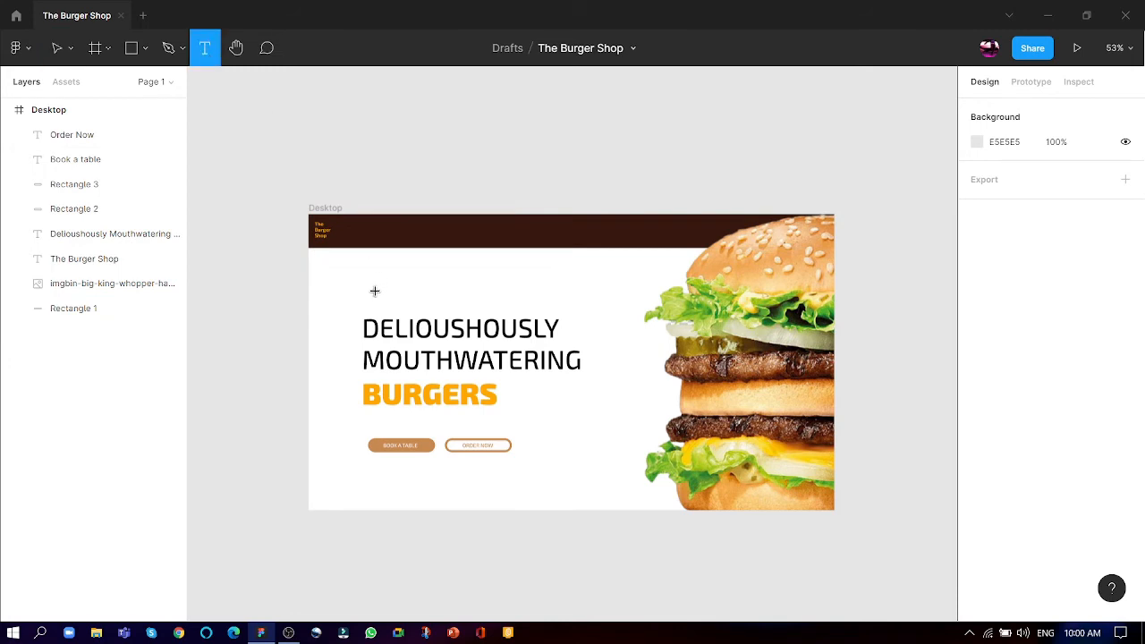
{"action": "left_click", "coordinate": [367, 225]}
{"action": "left_click_drag", "start_coordinate": [420, 249], "coordinate": [439, 244]}
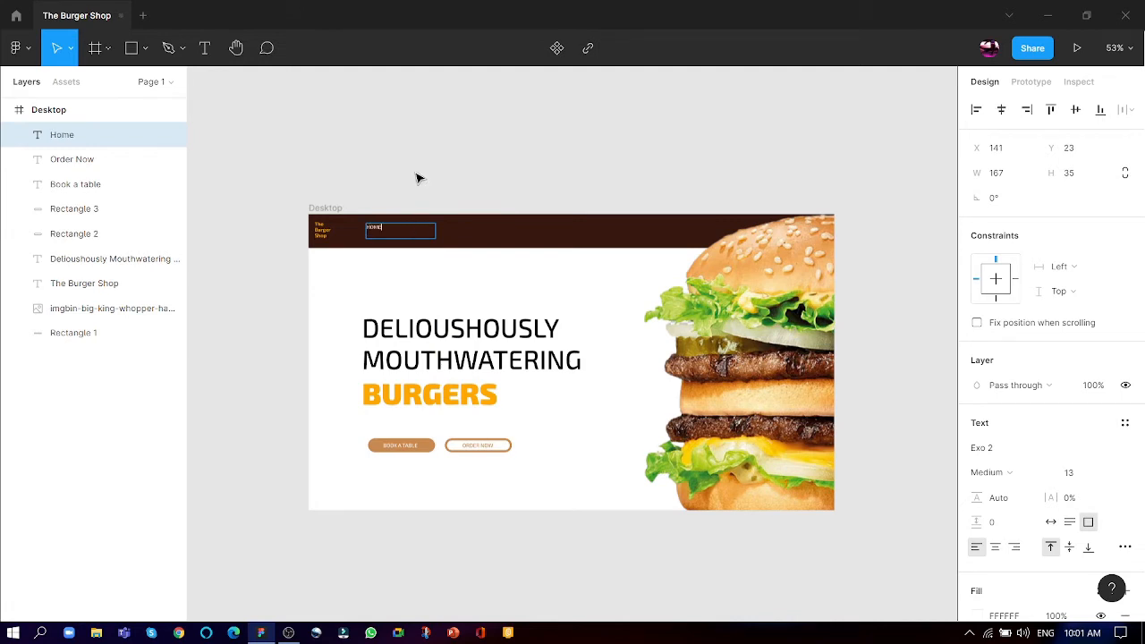
{"action": "scroll", "coordinate": [393, 215], "scroll_direction": "up", "scroll_amount": 10}
{"action": "key", "text": "Escape"}
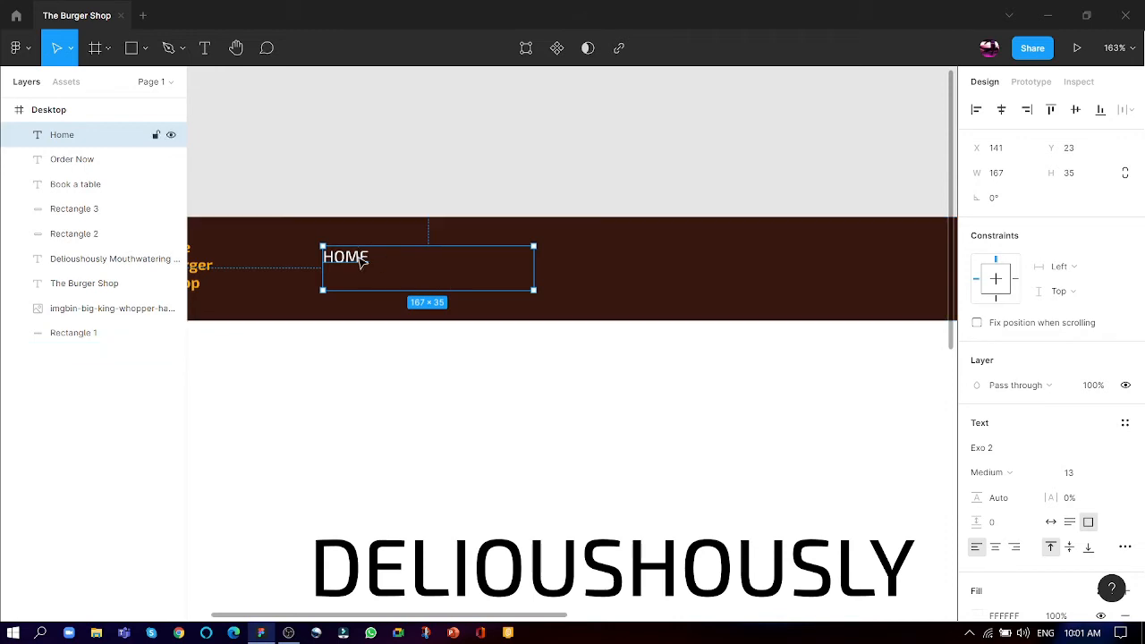
- Set the "Home" header text to size 18 and position it at about X 199, Y 33
{"action": "left_click_drag", "start_coordinate": [360, 261], "coordinate": [432, 284]}
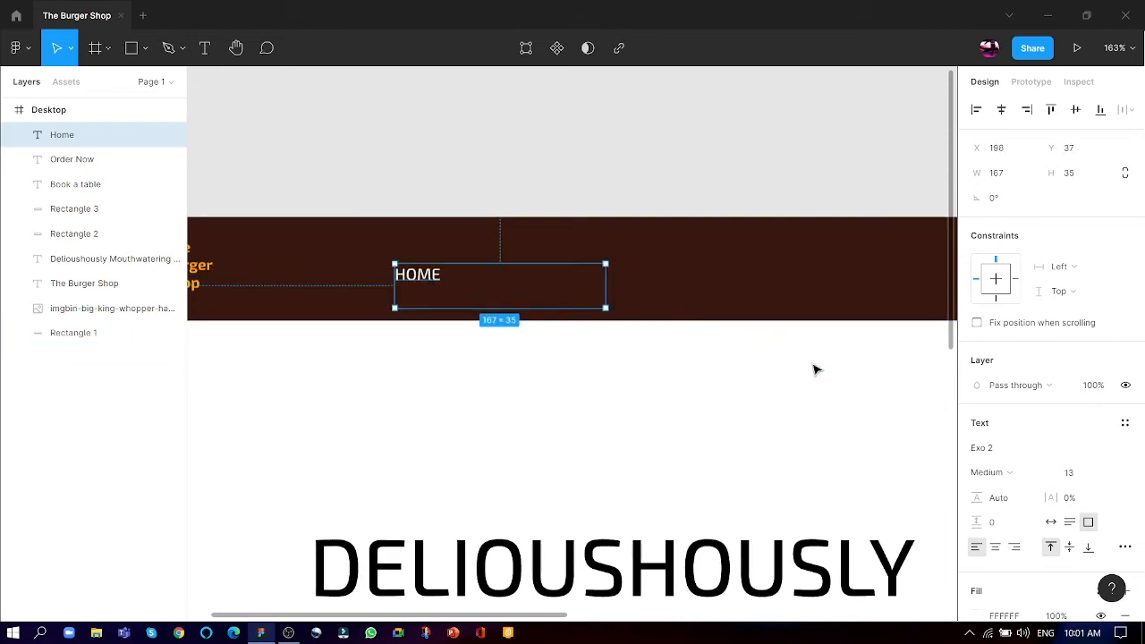
{"action": "left_click", "coordinate": [1089, 472]}
{"action": "left_click", "coordinate": [1080, 448]}
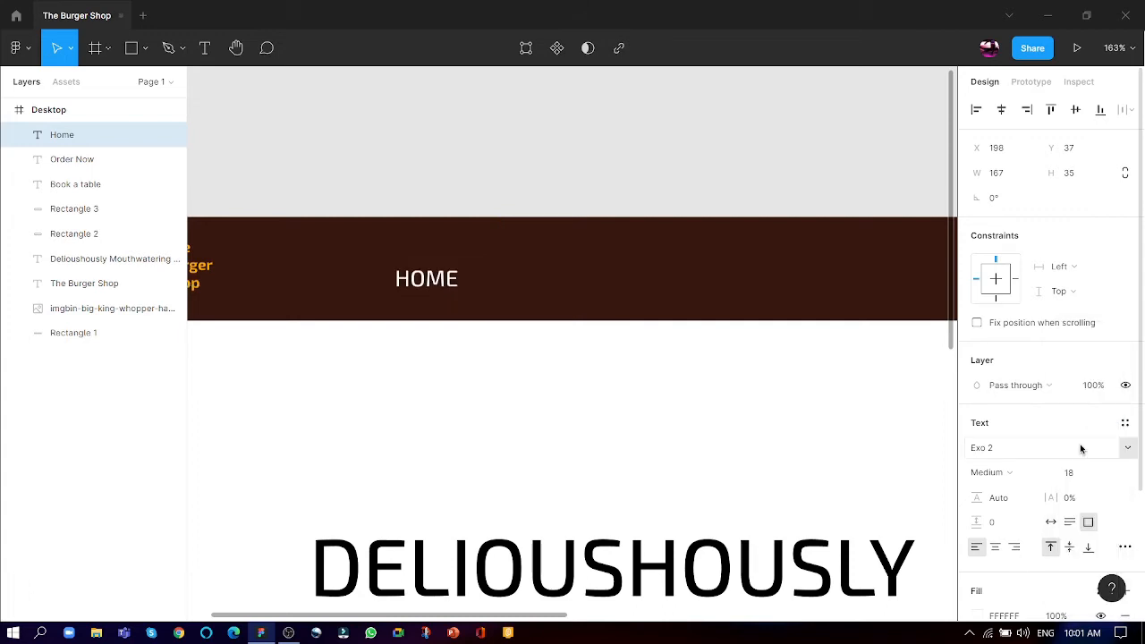
{"action": "left_click_drag", "start_coordinate": [441, 280], "coordinate": [443, 276]}
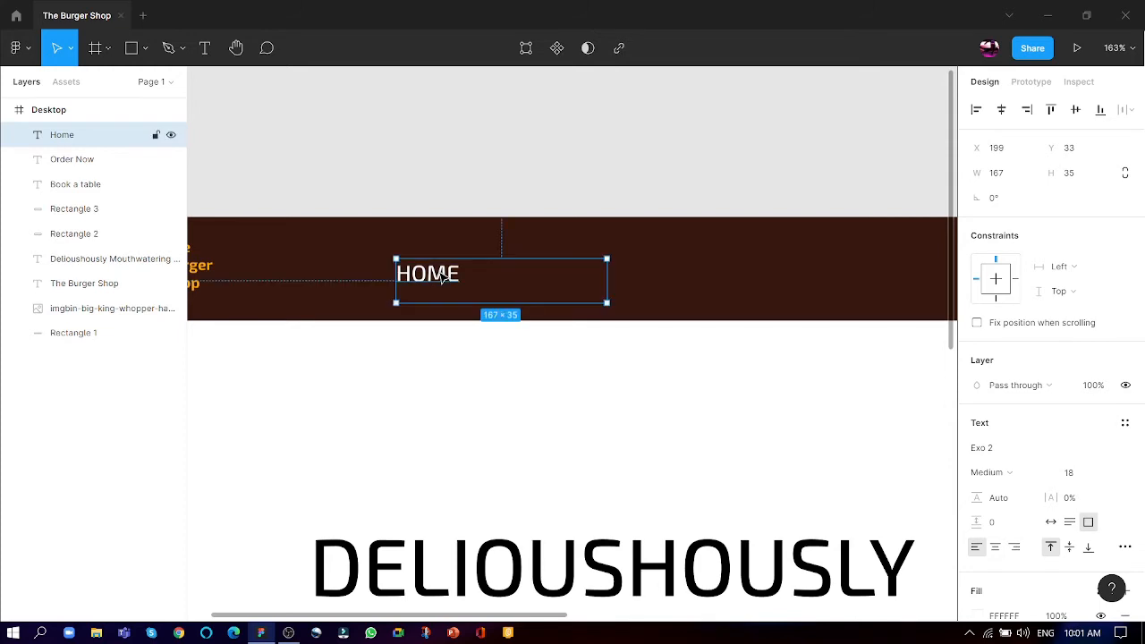
- Place two copies of the "Home" text in line along the header, the farthest at about X 524, Y 33
{"action": "left_click", "coordinate": [390, 188]}
{"action": "key", "text": "ctrl+v"}
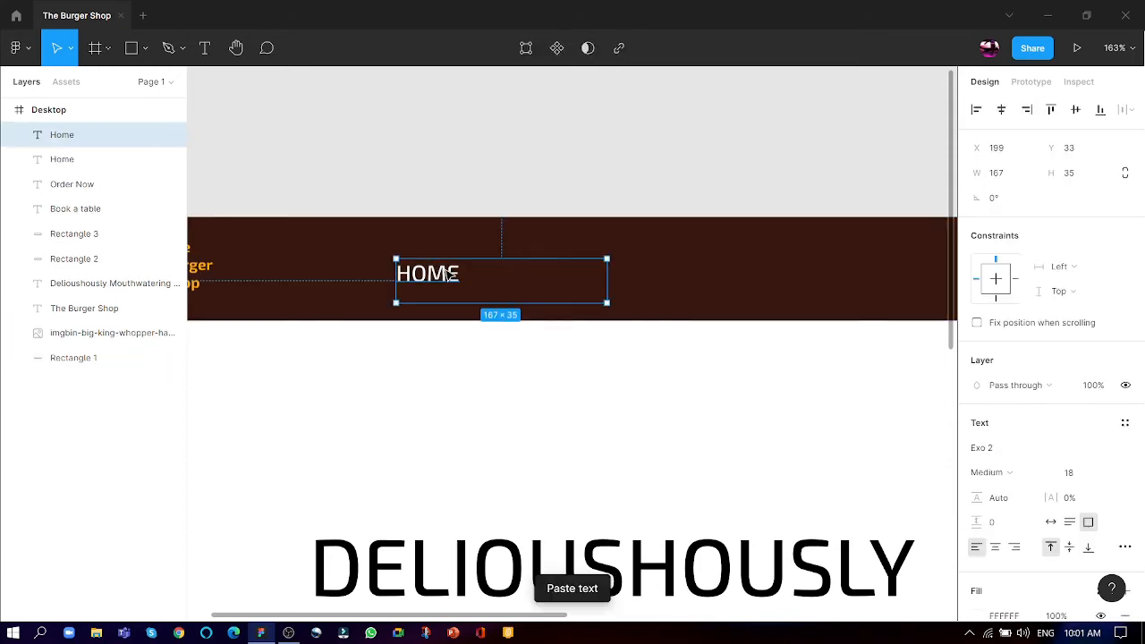
{"action": "left_click_drag", "start_coordinate": [447, 275], "coordinate": [856, 282]}
{"action": "key", "text": "ctrl+v"}
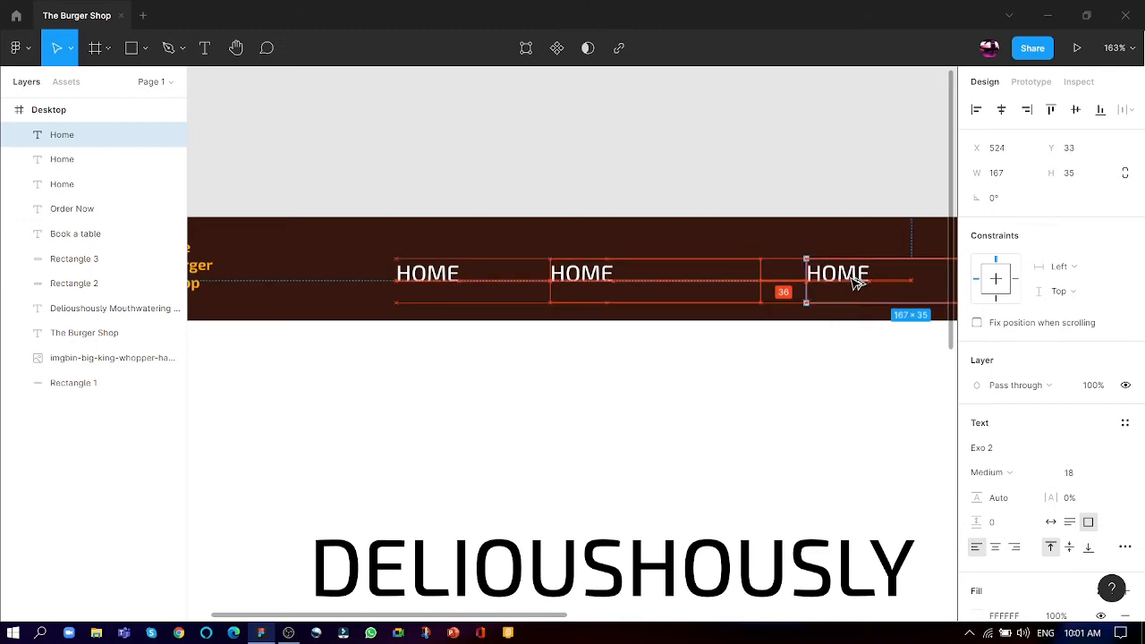
- Move the farthest "Home" text in the header closer to its neighbour, at about X 488, Y 33
{"action": "left_click", "coordinate": [633, 150]}
{"action": "scroll", "coordinate": [631, 153], "scroll_direction": "right", "scroll_amount": 3}
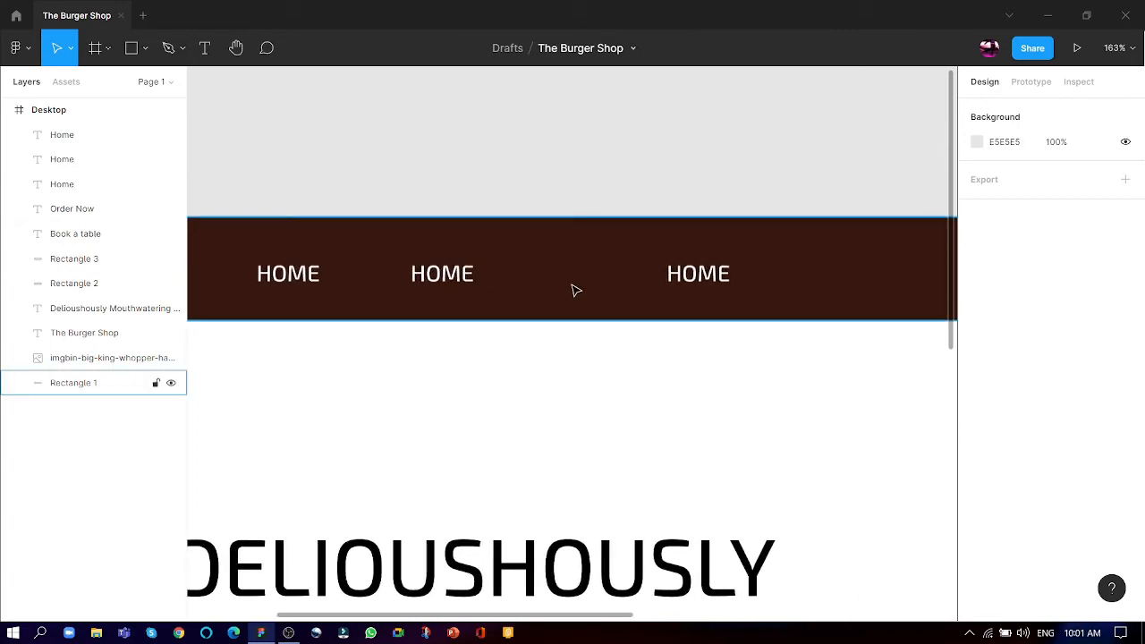
{"action": "left_click", "coordinate": [689, 284]}
{"action": "left_click_drag", "start_coordinate": [689, 284], "coordinate": [639, 286]}
{"action": "left_click", "coordinate": [560, 163]}
{"action": "scroll", "coordinate": [567, 350], "scroll_direction": "down", "scroll_amount": 5}
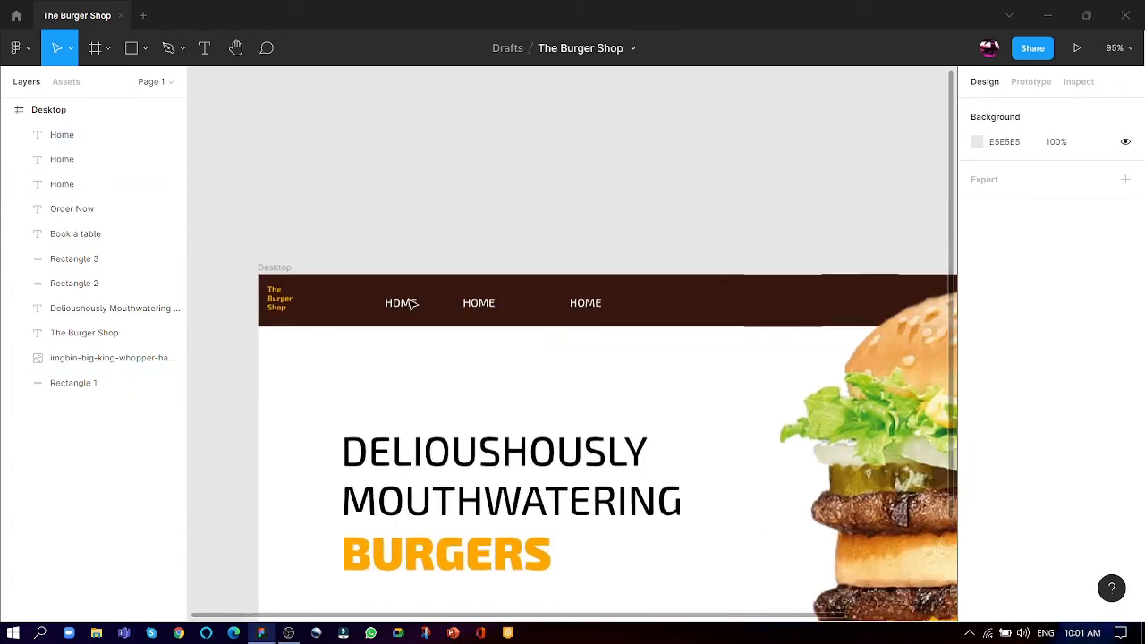
{"action": "scroll", "coordinate": [588, 313], "scroll_direction": "up", "scroll_amount": 5}
{"action": "left_click", "coordinate": [588, 314]}
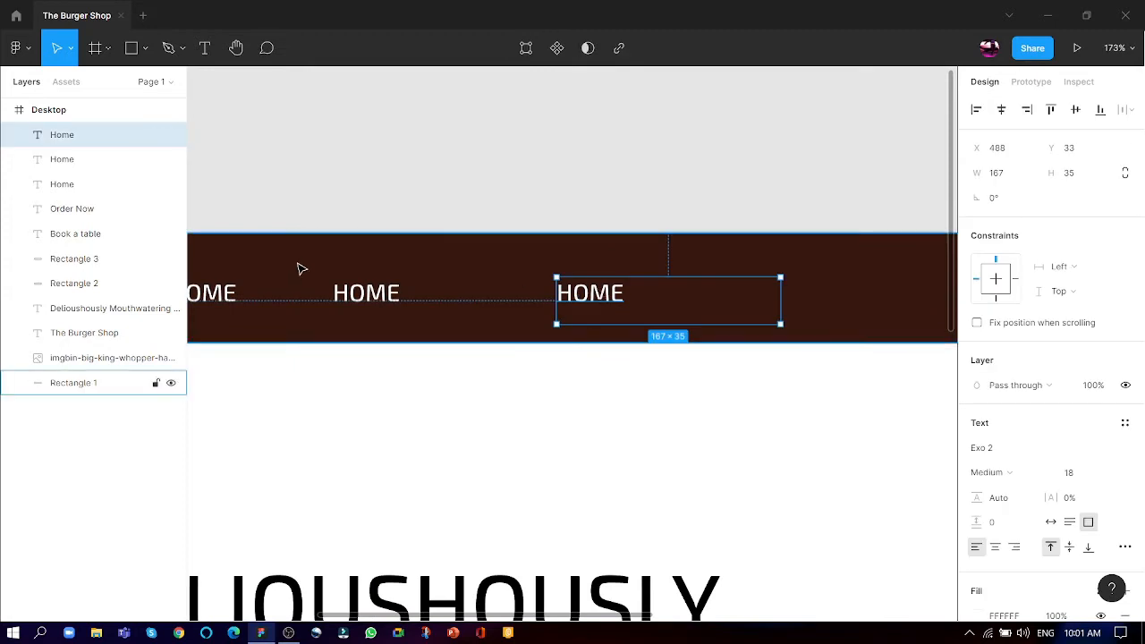
- Change the middle "Home" text in the brown header to "About"
{"action": "scroll", "coordinate": [327, 296], "scroll_direction": "left", "scroll_amount": 1}
{"action": "scroll", "coordinate": [327, 296], "scroll_direction": "left", "scroll_amount": 2}
{"action": "left_click", "coordinate": [536, 295]}
{"action": "double_click", "coordinate": [506, 294]}
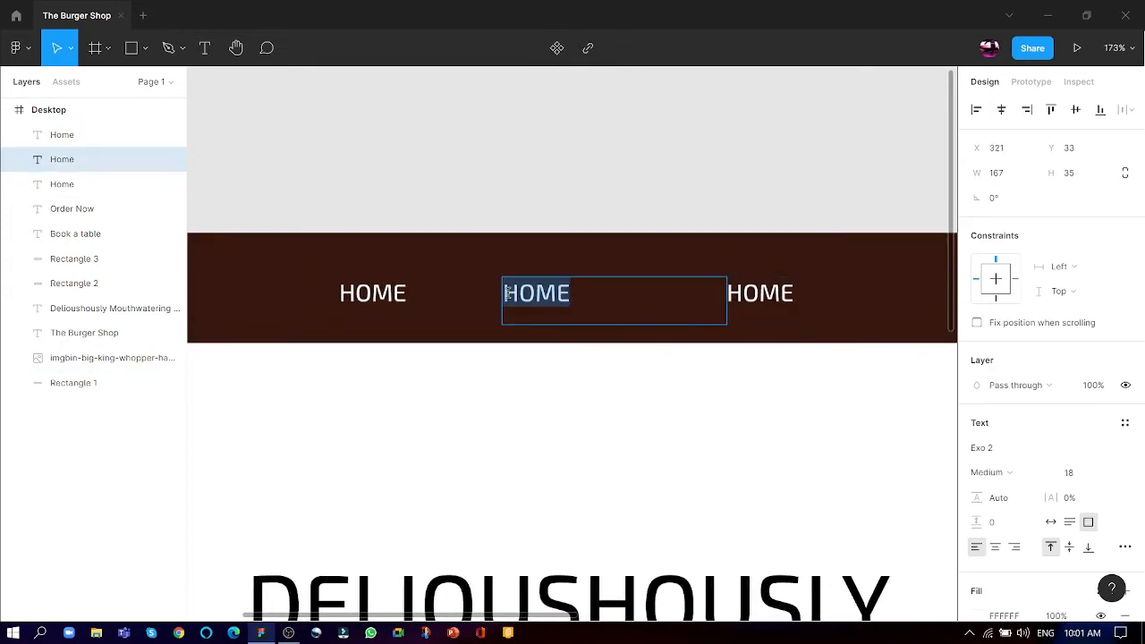
{"action": "type", "text": "ABOUT"}
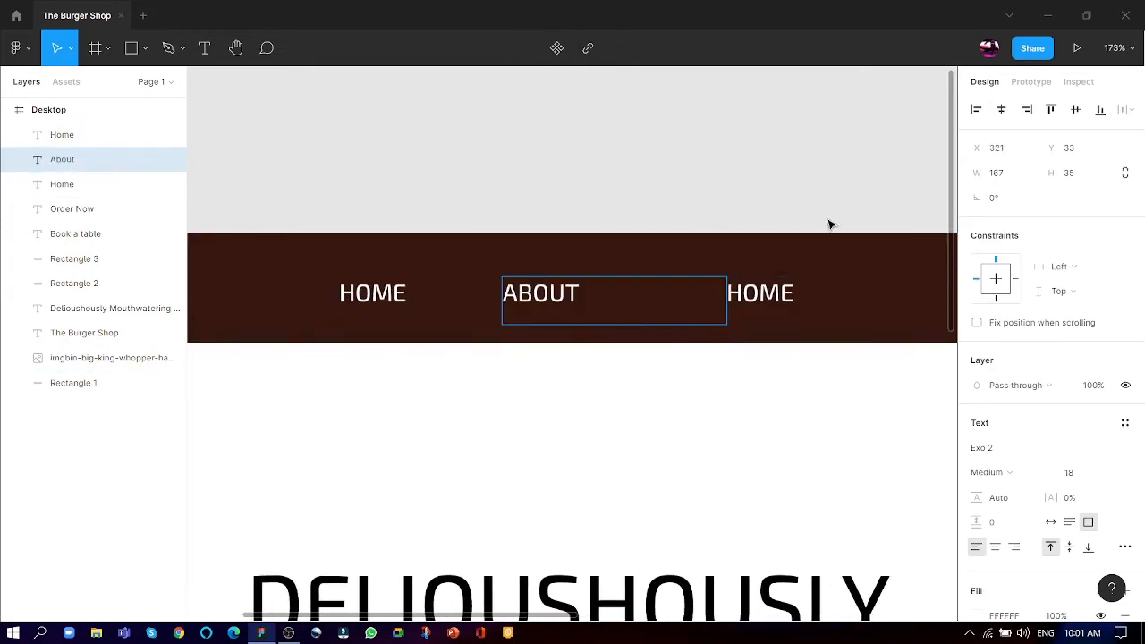
- Change the last "Home" text in the brown header to "Contact"
{"action": "left_click", "coordinate": [780, 293]}
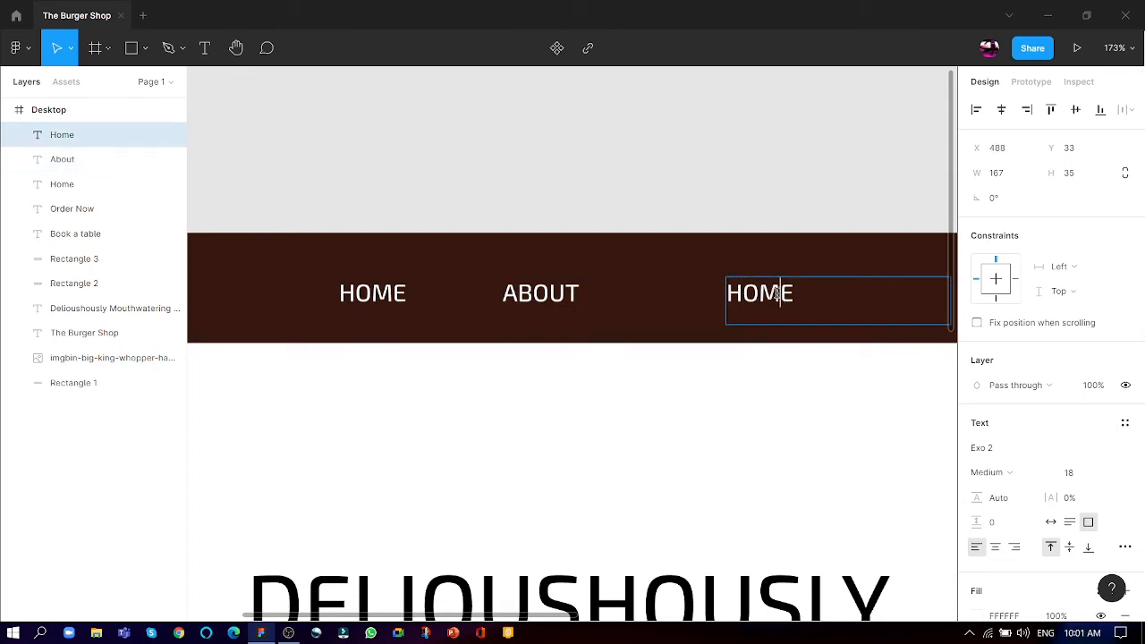
{"action": "double_click", "coordinate": [777, 293]}
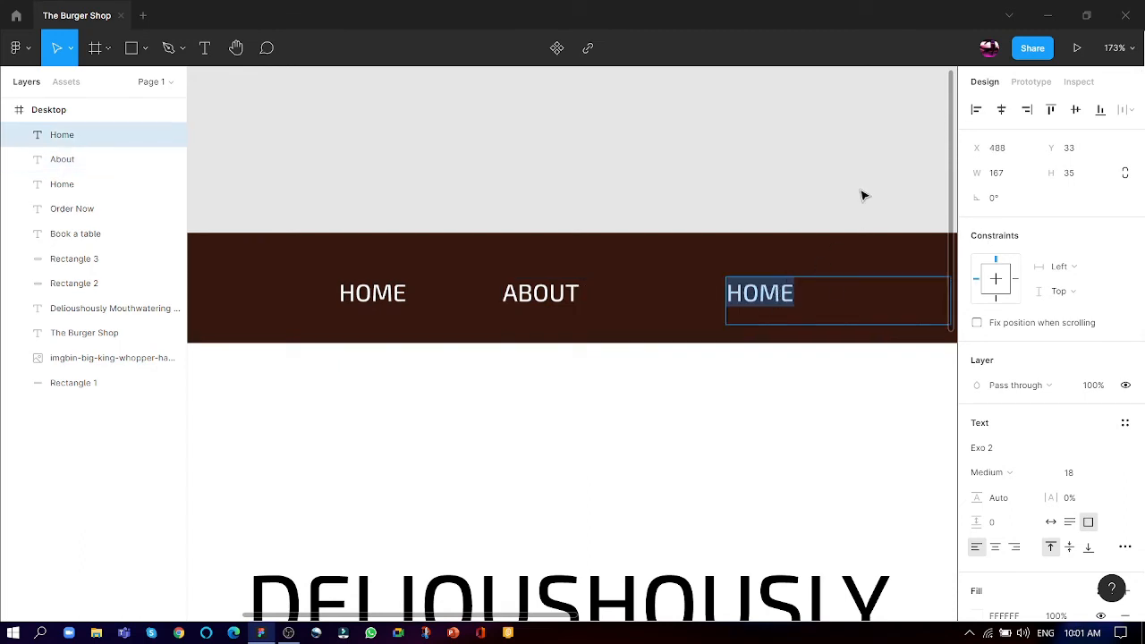
{"action": "type", "text": "CONTACT"}
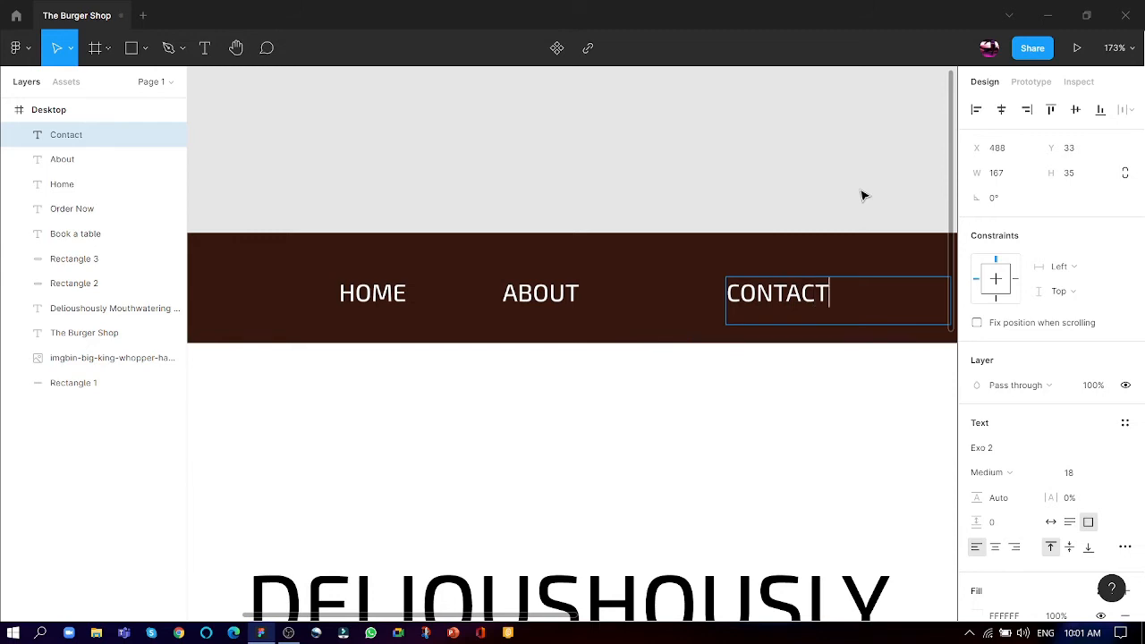
{"action": "scroll", "coordinate": [863, 195], "scroll_direction": "down", "scroll_amount": 2}
{"action": "scroll", "coordinate": [863, 195], "scroll_direction": "right", "scroll_amount": 5}
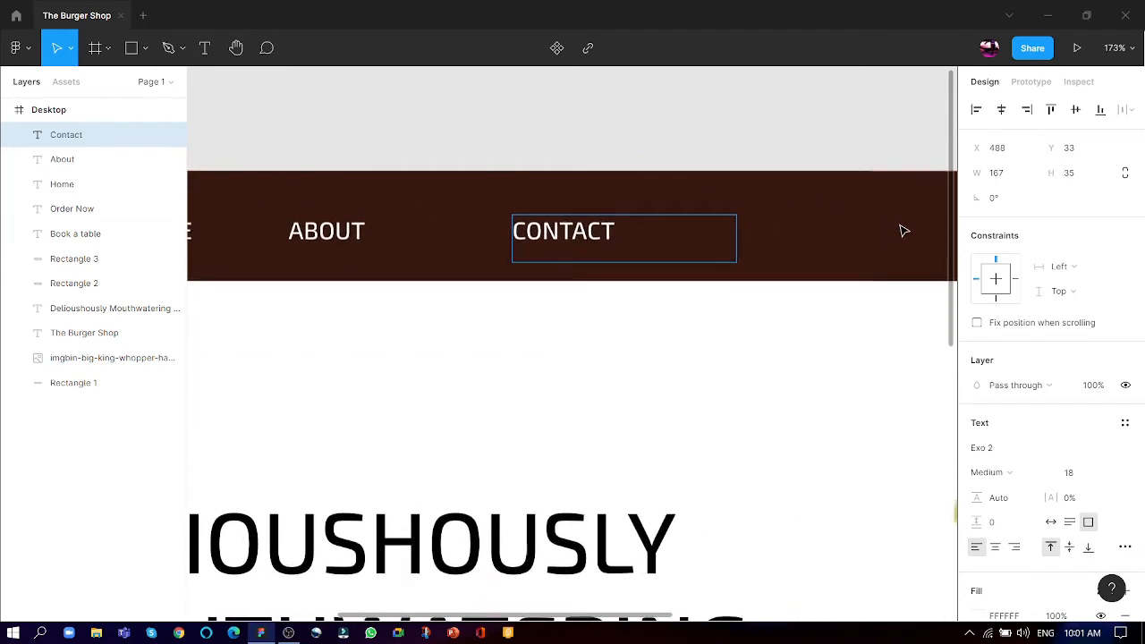
{"action": "scroll", "coordinate": [741, 475], "scroll_direction": "right", "scroll_amount": 1}
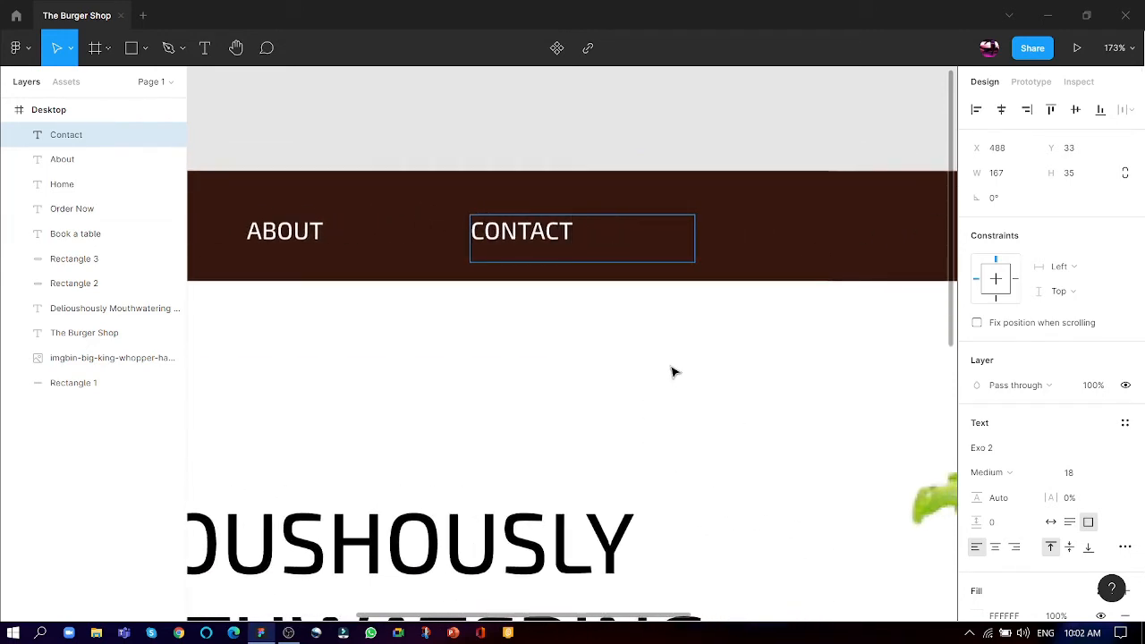
{"action": "scroll", "coordinate": [674, 368], "scroll_direction": "left", "scroll_amount": 4}
{"action": "scroll", "coordinate": [674, 364], "scroll_direction": "left", "scroll_amount": 2}
{"action": "scroll", "coordinate": [673, 362], "scroll_direction": "right", "scroll_amount": 7}
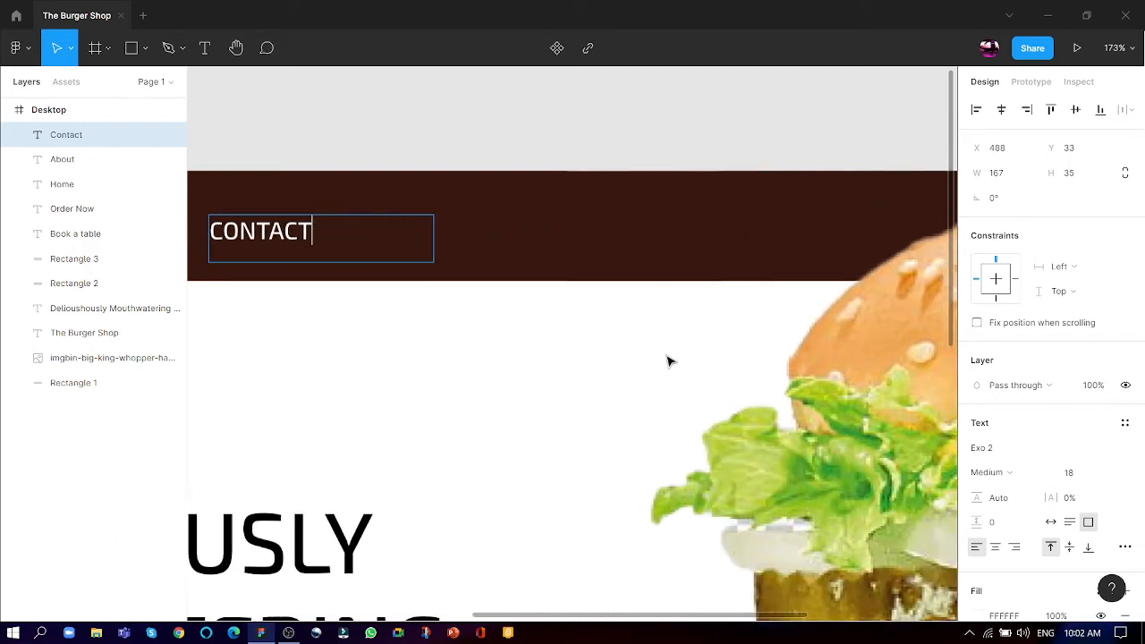
{"action": "left_click", "coordinate": [11, 16]}
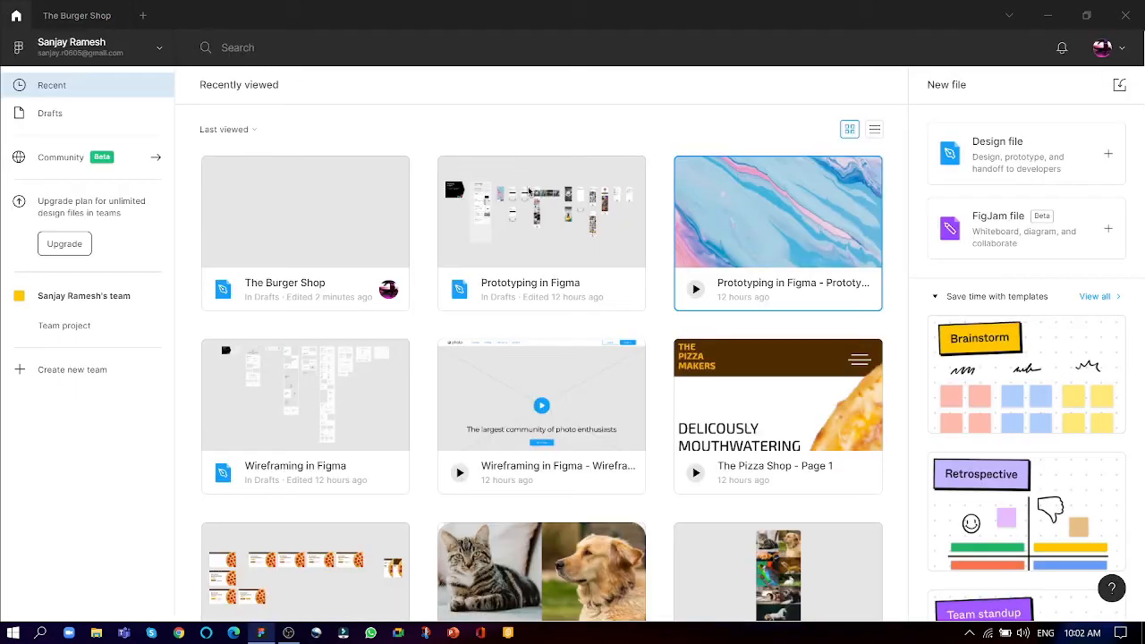
{"action": "scroll", "coordinate": [655, 458], "scroll_direction": "down", "scroll_amount": 2}
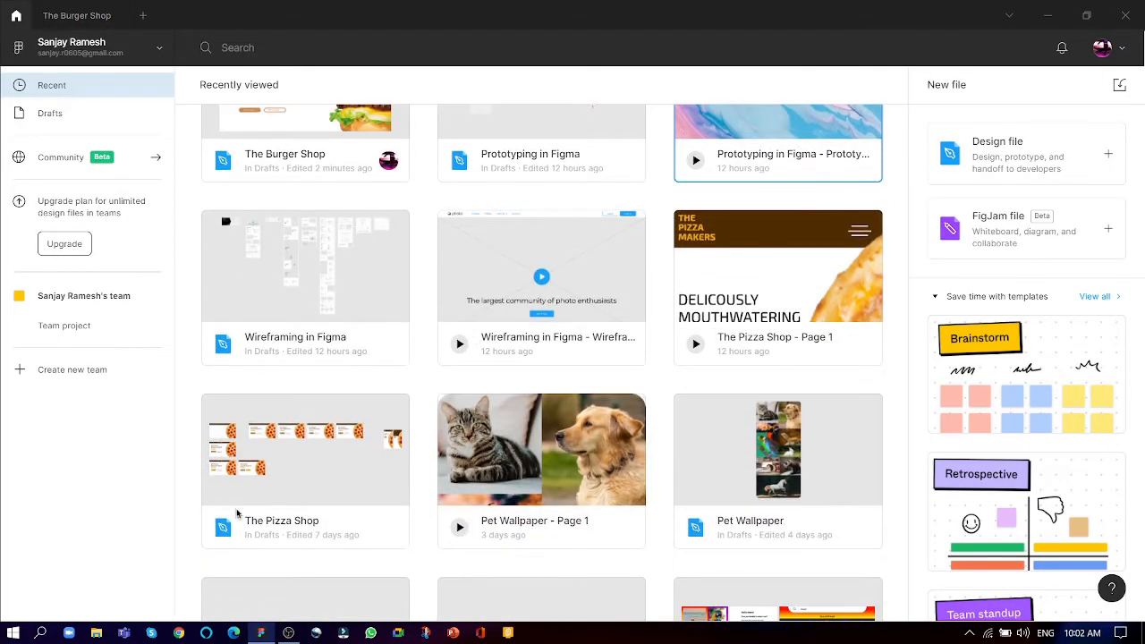
{"action": "left_click", "coordinate": [237, 454]}
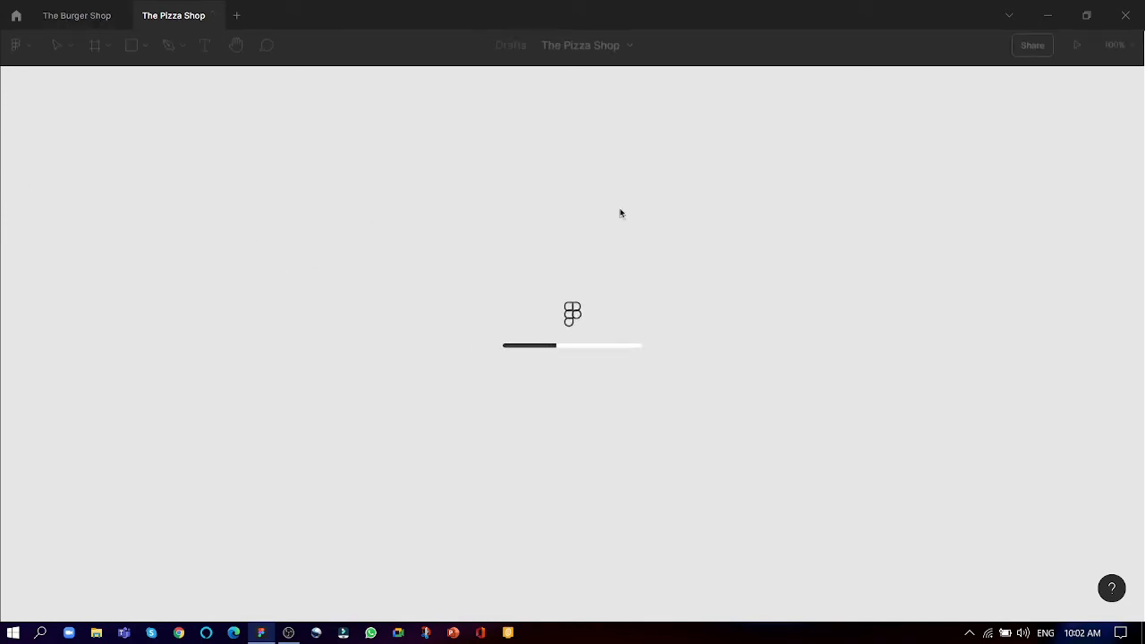
{"action": "scroll", "coordinate": [209, 273], "scroll_direction": "up", "scroll_amount": 10}
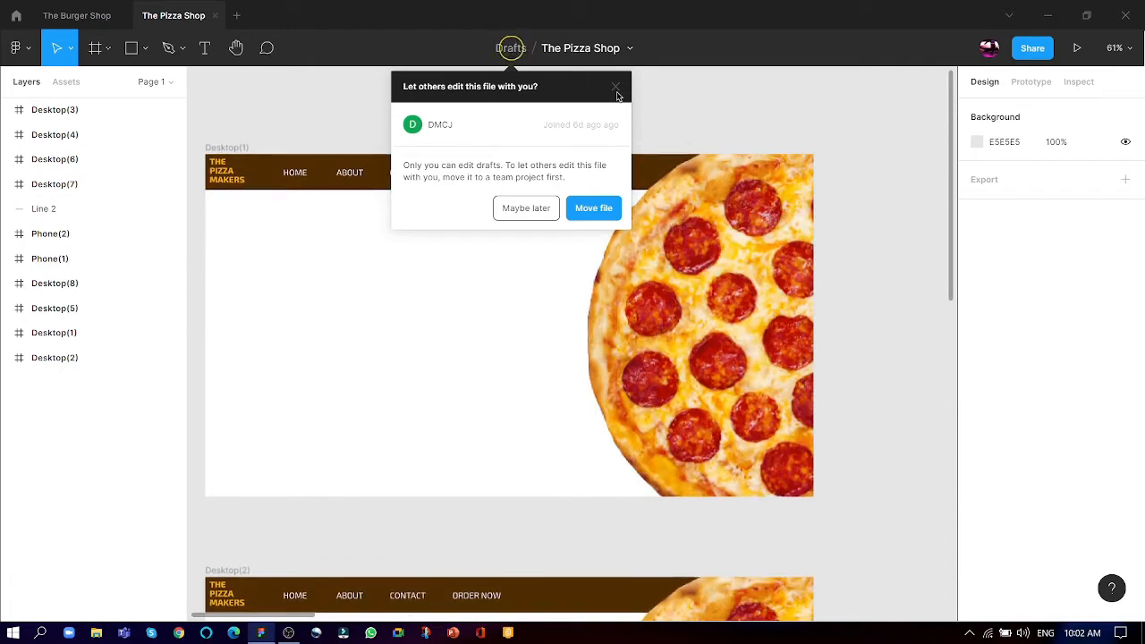
{"action": "left_click", "coordinate": [615, 87]}
{"action": "left_click", "coordinate": [214, 15]}
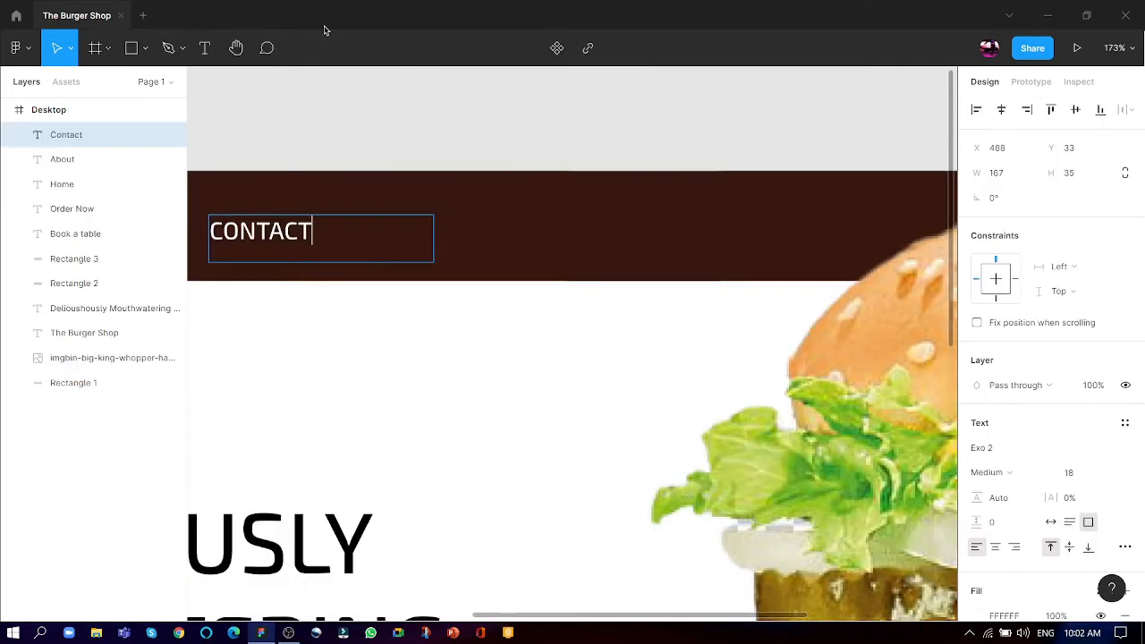
- Open The Pizza Shop file, dismiss the sharing prompt and examine its header links and button labels as a reference
{"action": "left_click", "coordinate": [16, 15]}
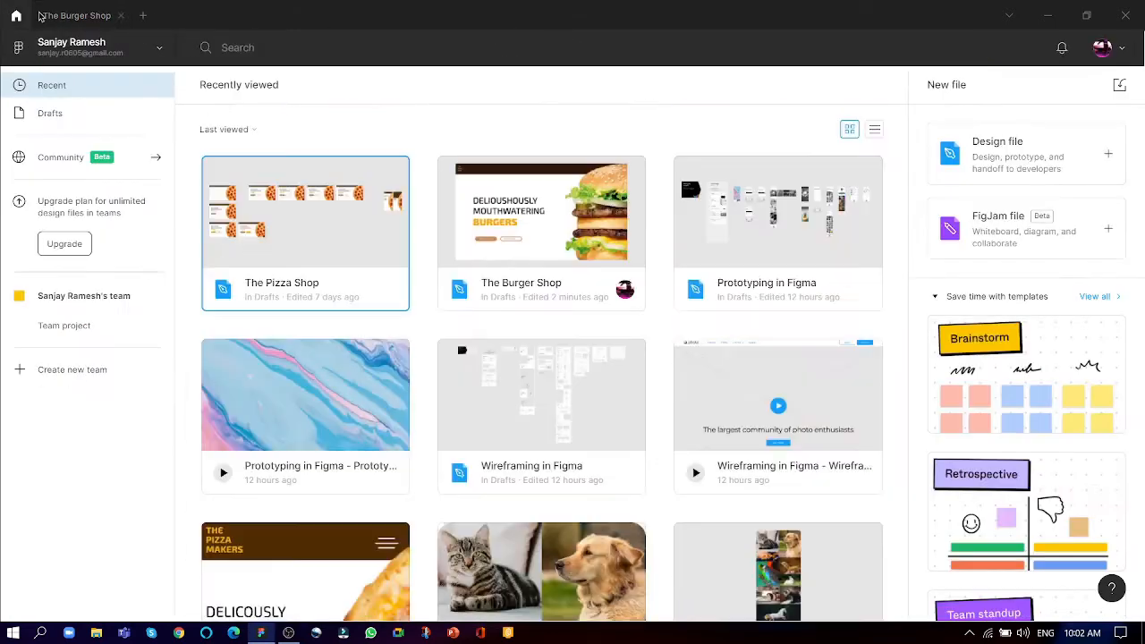
{"action": "double_click", "coordinate": [295, 236]}
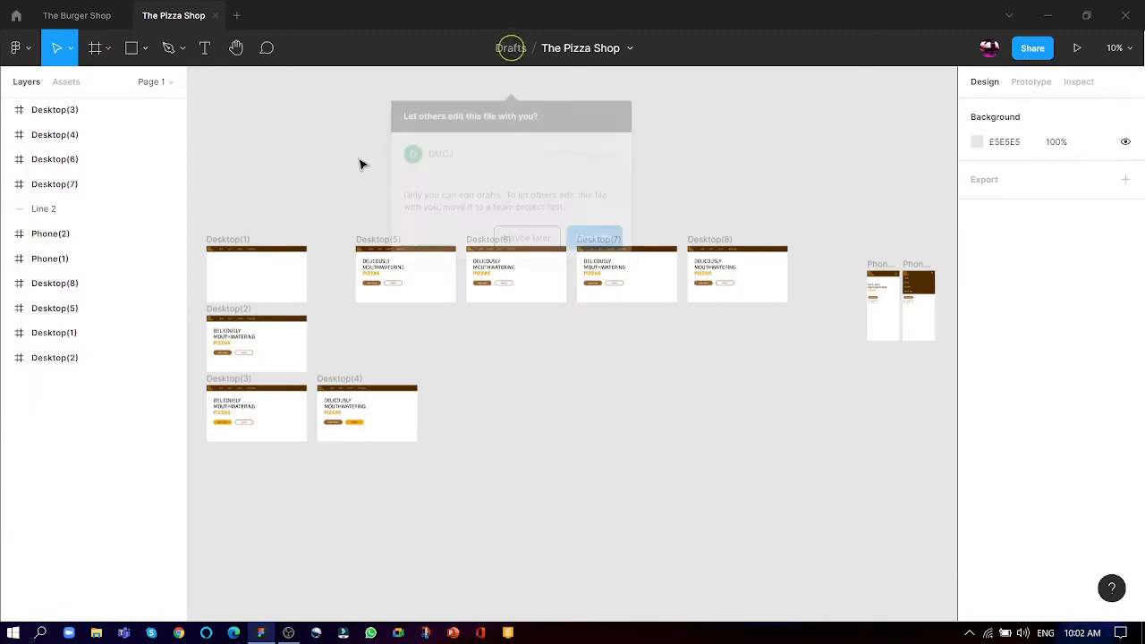
{"action": "scroll", "coordinate": [267, 258], "scroll_direction": "up", "scroll_amount": 1}
{"action": "scroll", "coordinate": [244, 249], "scroll_direction": "up", "scroll_amount": 3}
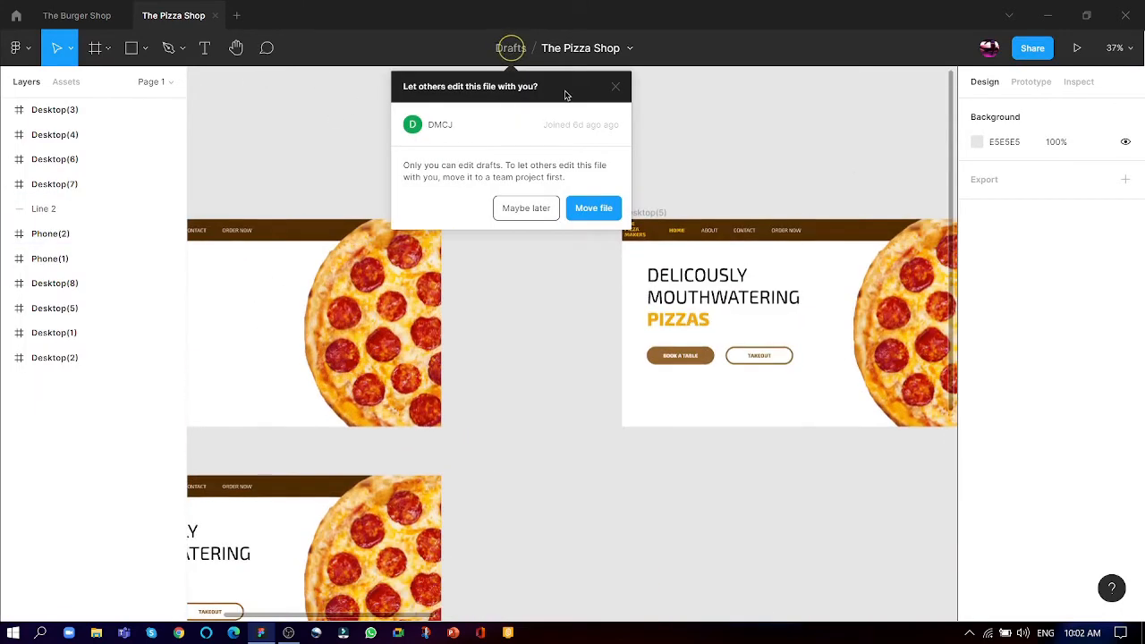
{"action": "left_click", "coordinate": [617, 88]}
{"action": "scroll", "coordinate": [474, 184], "scroll_direction": "left", "scroll_amount": 3}
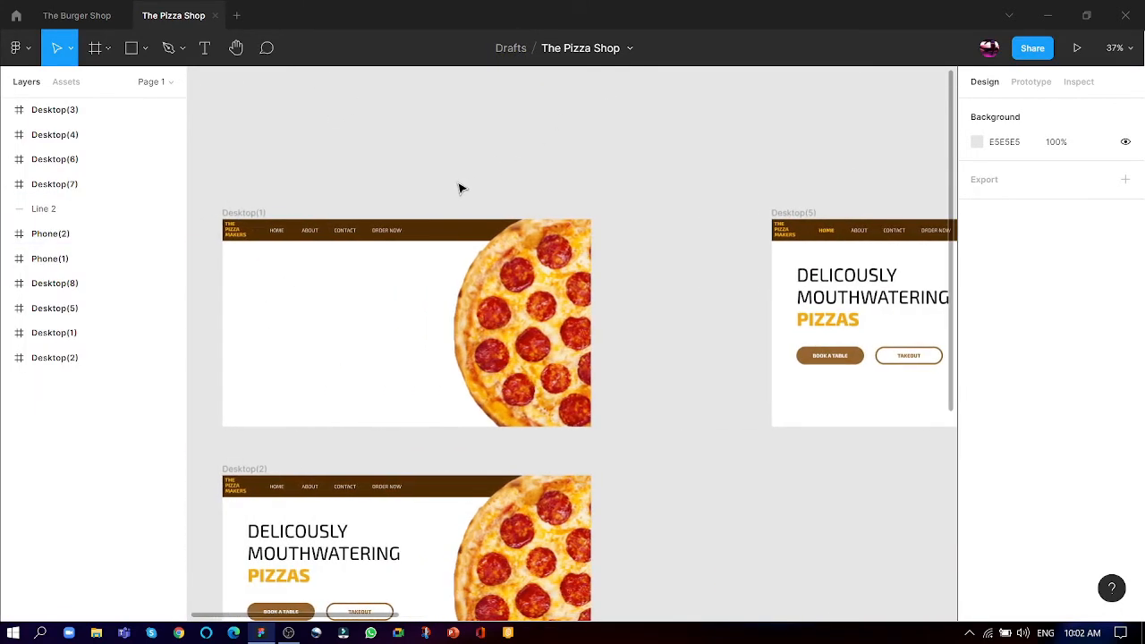
{"action": "scroll", "coordinate": [340, 236], "scroll_direction": "up", "scroll_amount": 2}
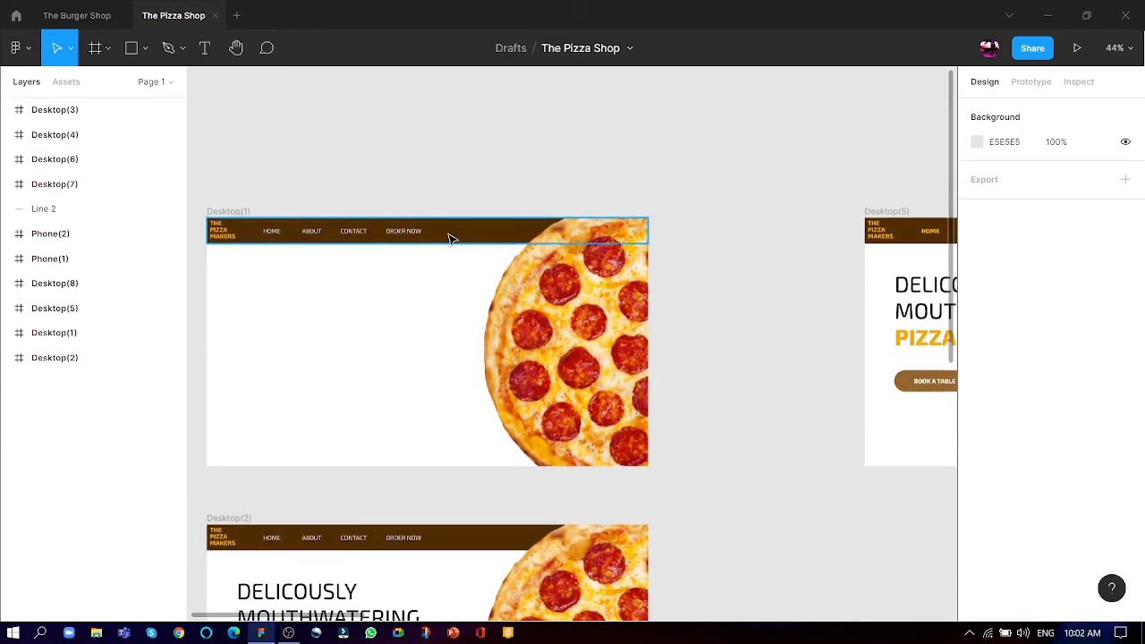
{"action": "scroll", "coordinate": [426, 188], "scroll_direction": "down", "scroll_amount": 1}
{"action": "scroll", "coordinate": [427, 191], "scroll_direction": "down", "scroll_amount": 2}
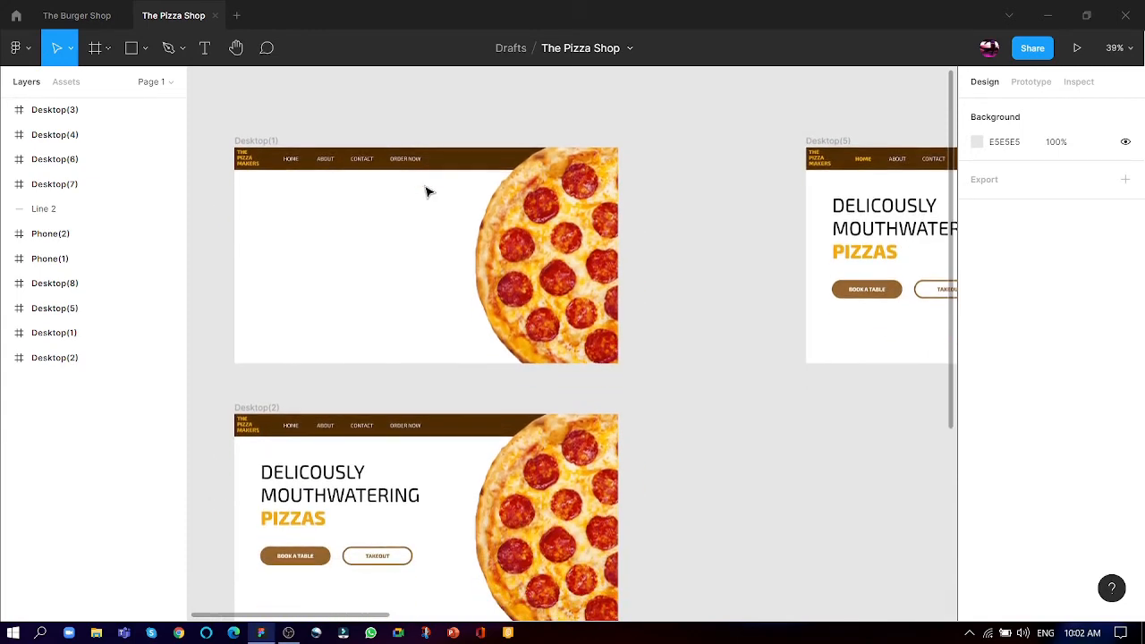
{"action": "scroll", "coordinate": [357, 152], "scroll_direction": "up", "scroll_amount": 2}
- Return to The Burger Shop file and change the outlined pill's "Order Now" label to "Takeout", checking the pizza design for reference
{"action": "left_click", "coordinate": [77, 15]}
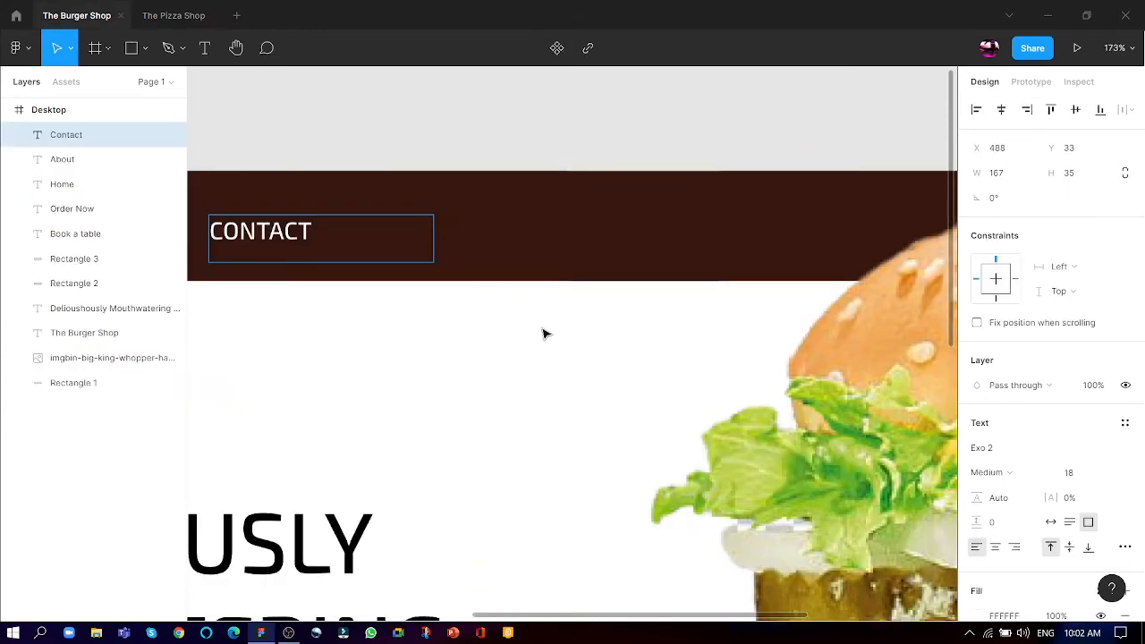
{"action": "scroll", "coordinate": [464, 217], "scroll_direction": "down", "scroll_amount": 5}
{"action": "scroll", "coordinate": [394, 434], "scroll_direction": "up", "scroll_amount": 5}
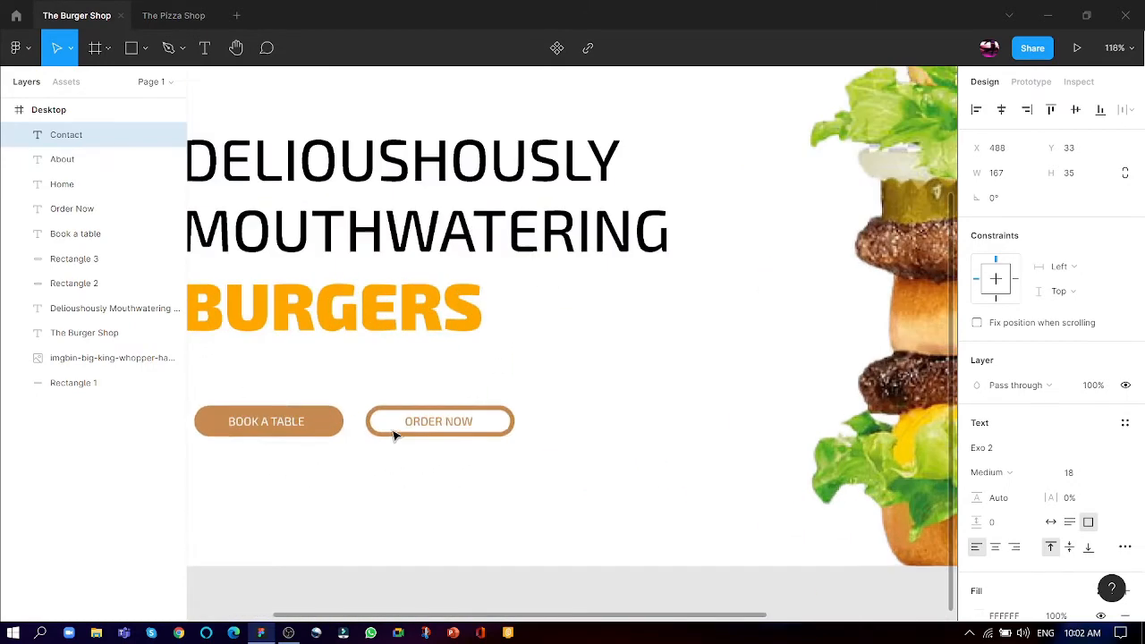
{"action": "double_click", "coordinate": [435, 430]}
{"action": "left_click_drag", "start_coordinate": [495, 421], "coordinate": [367, 418]}
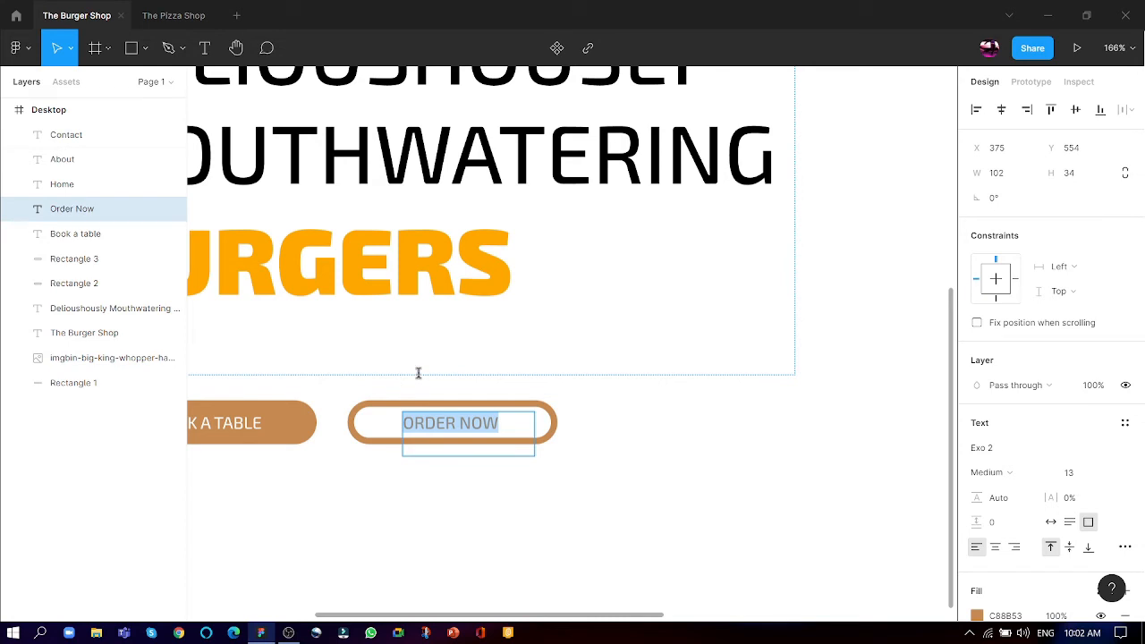
{"action": "left_click", "coordinate": [175, 16]}
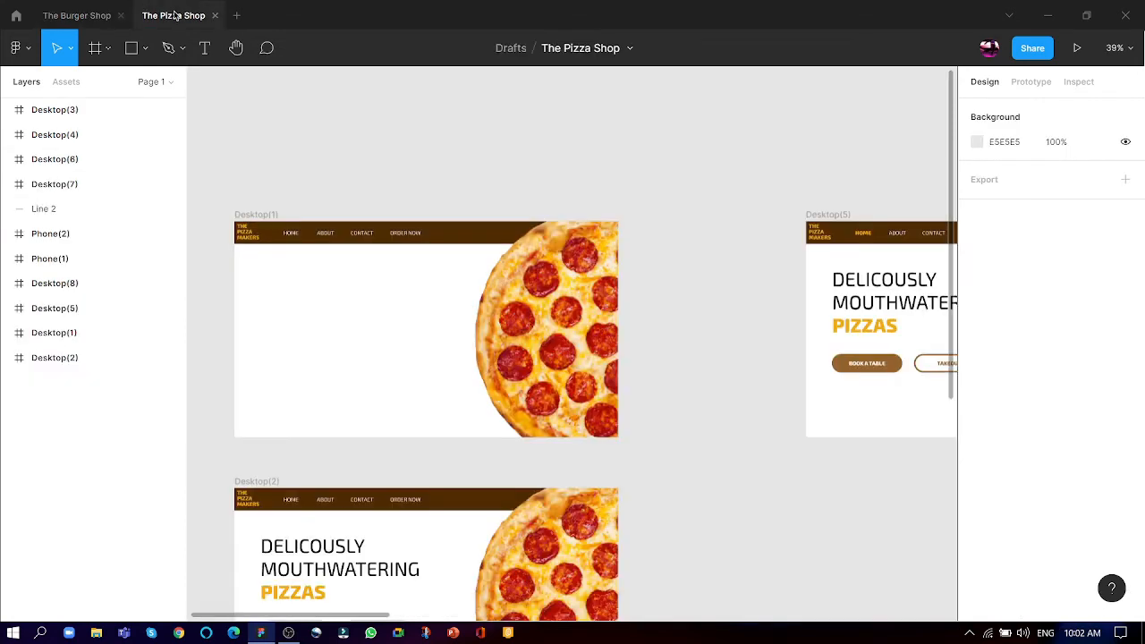
{"action": "left_click", "coordinate": [39, 9]}
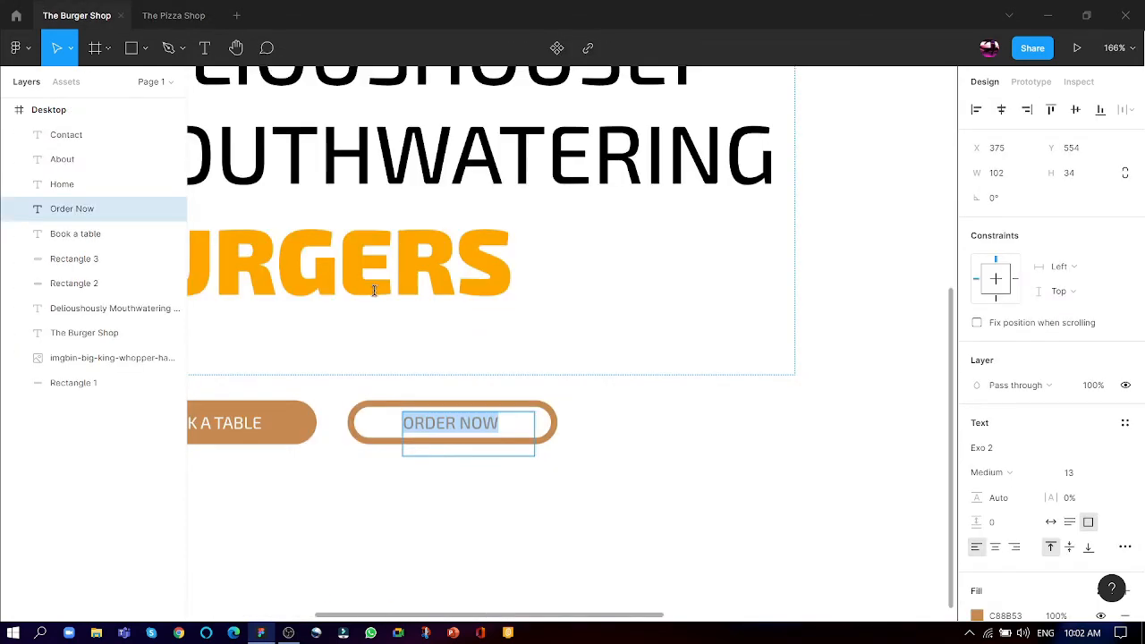
{"action": "type", "text": "Y"}
{"action": "key", "text": "BackSpace"}
{"action": "type", "text": "TAKEOUT"}
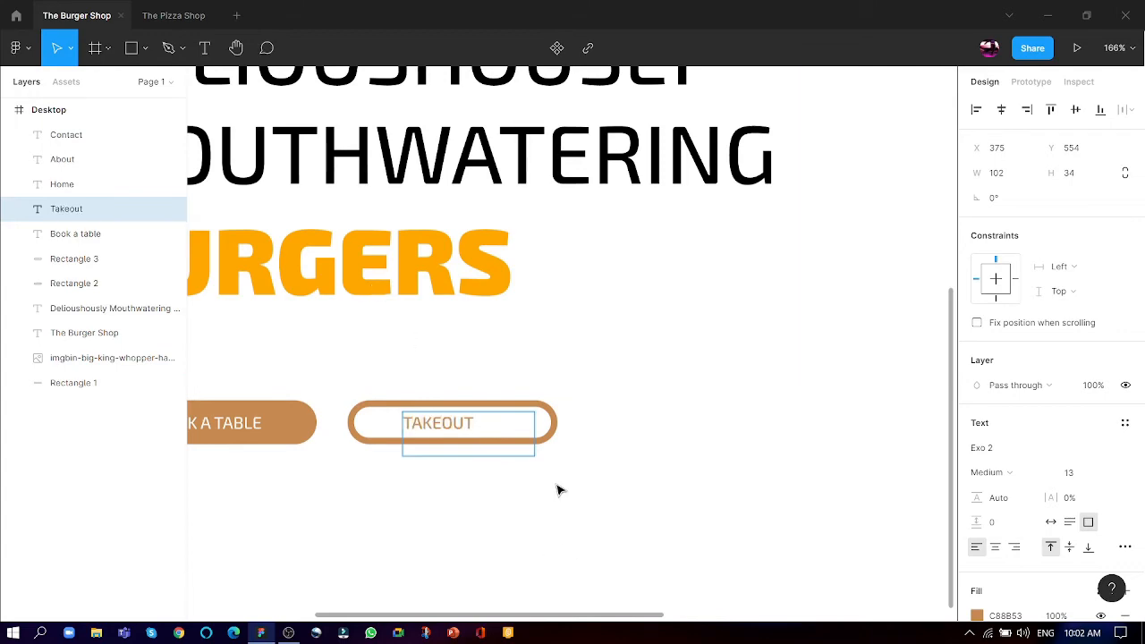
- Shrink the "Contact" text box in the header to about 87 × 23 so it fits its text
{"action": "scroll", "coordinate": [463, 575], "scroll_direction": "down", "scroll_amount": 3}
{"action": "scroll", "coordinate": [429, 501], "scroll_direction": "down", "scroll_amount": 1}
{"action": "scroll", "coordinate": [500, 134], "scroll_direction": "up", "scroll_amount": 3}
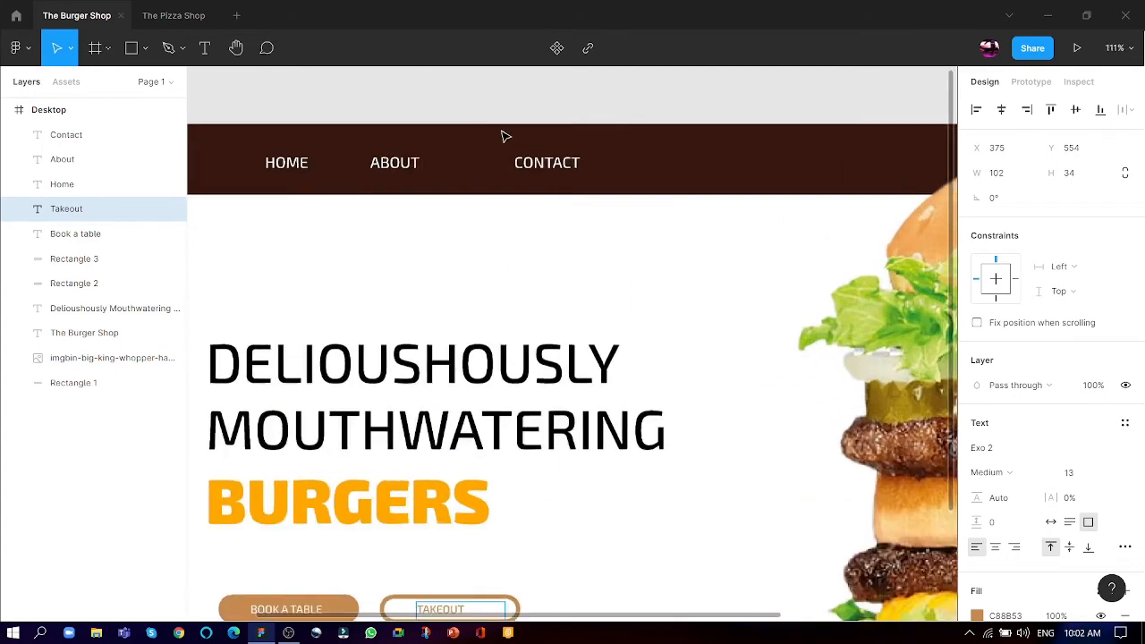
{"action": "left_click", "coordinate": [530, 154]}
{"action": "left_click_drag", "start_coordinate": [613, 177], "coordinate": [477, 171]}
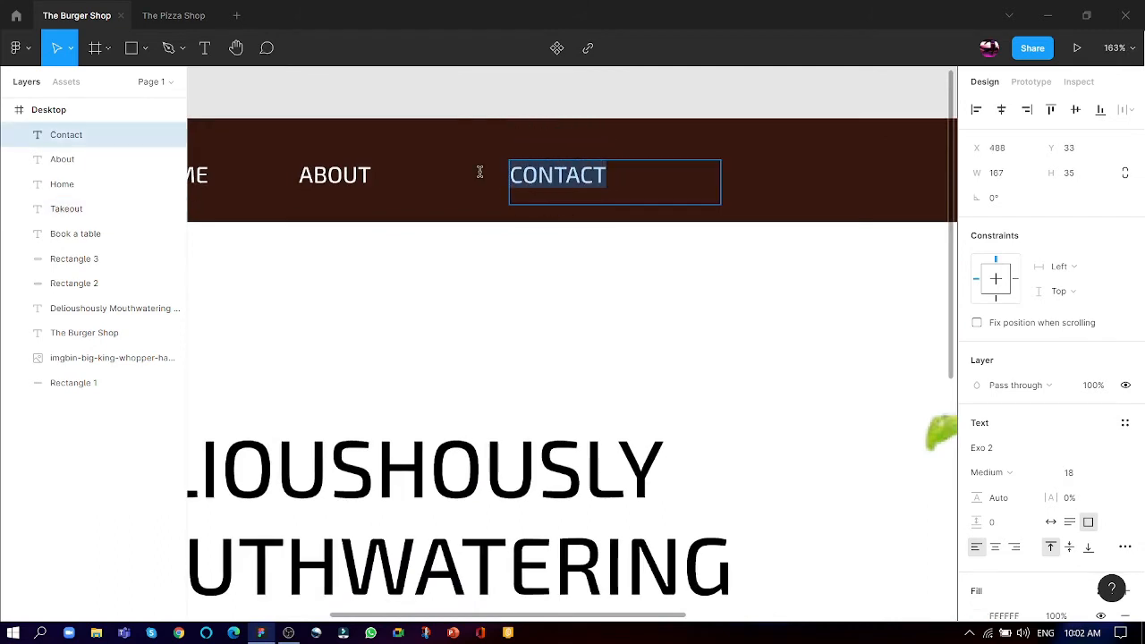
{"action": "key", "text": "Escape"}
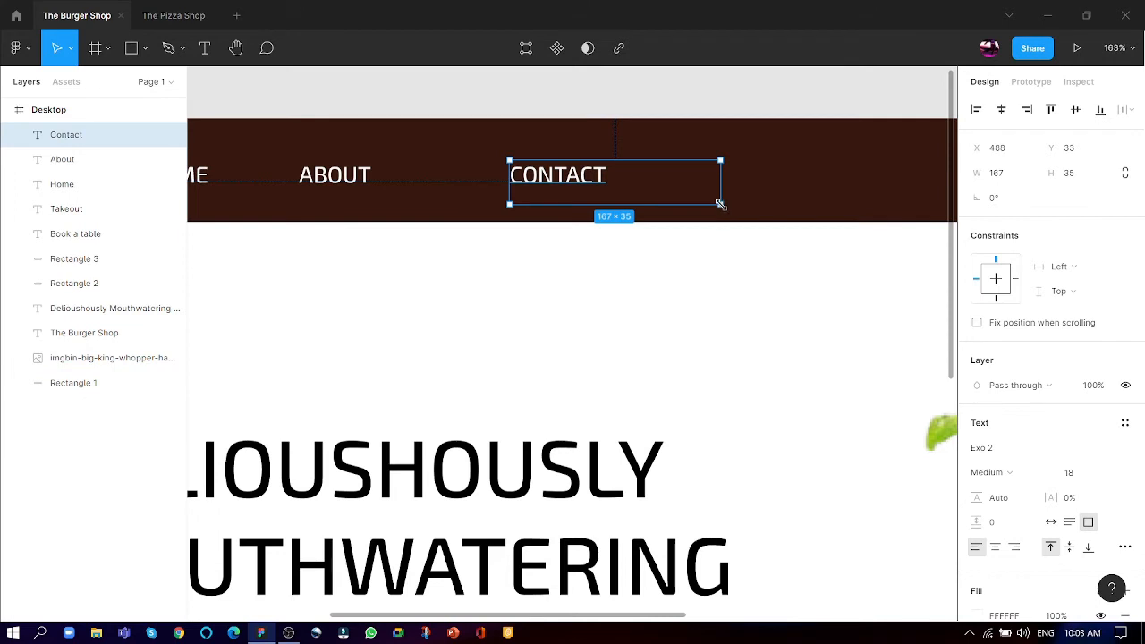
{"action": "left_click_drag", "start_coordinate": [720, 204], "coordinate": [619, 189]}
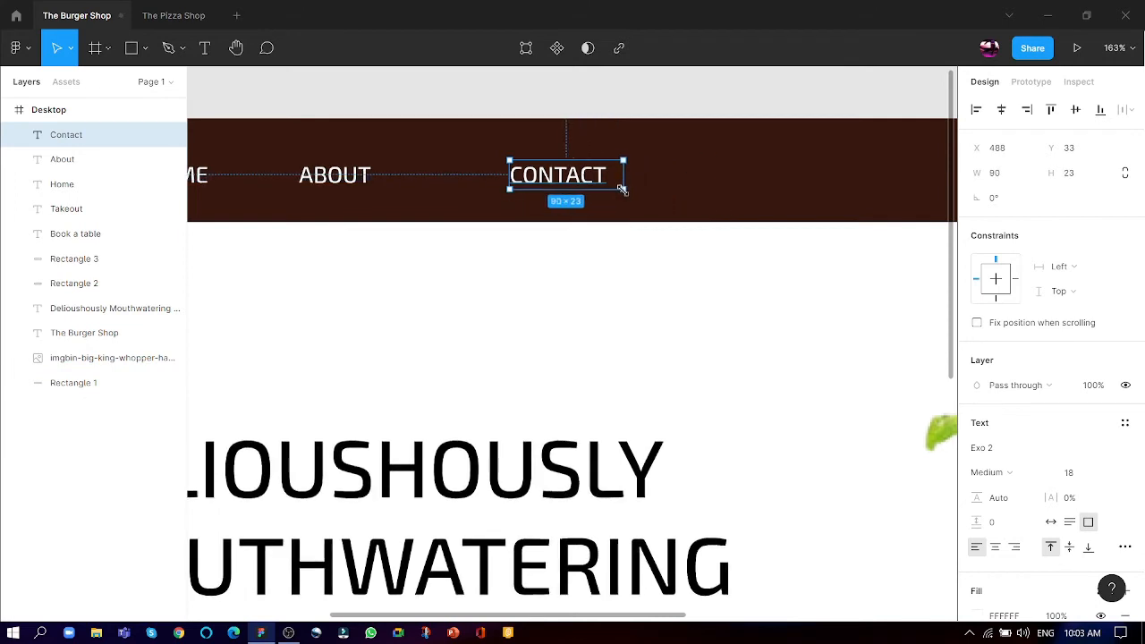
- Shrink the "About" text box to about 67 × 23 and move "Contact" closer to it, at about X 430, Y 33
{"action": "left_click", "coordinate": [338, 178]}
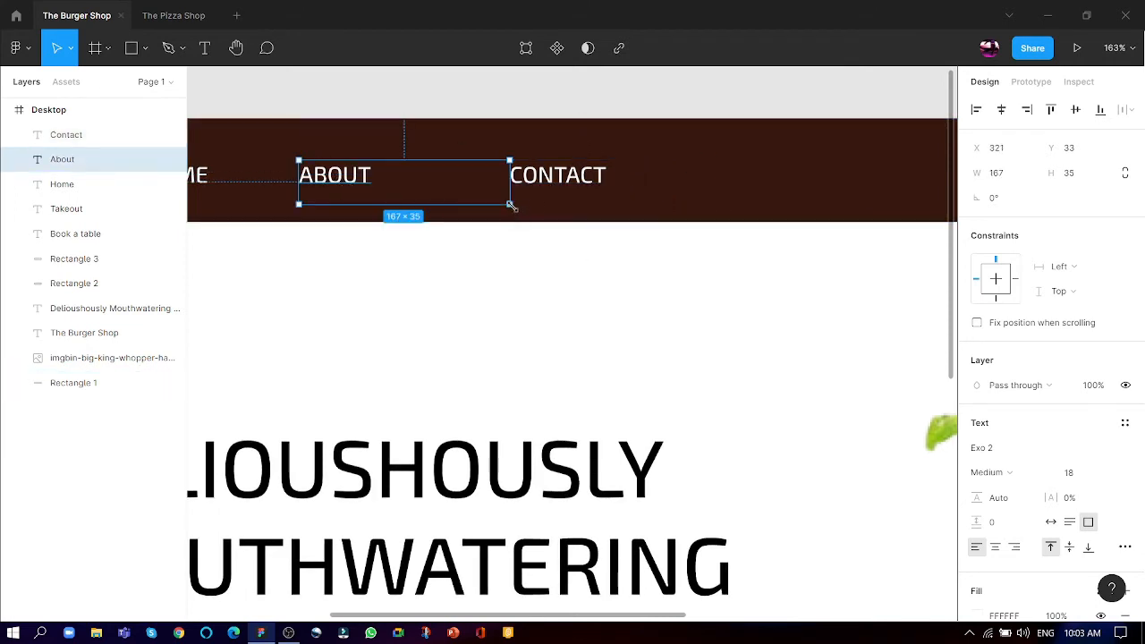
{"action": "left_click_drag", "start_coordinate": [510, 205], "coordinate": [382, 191]}
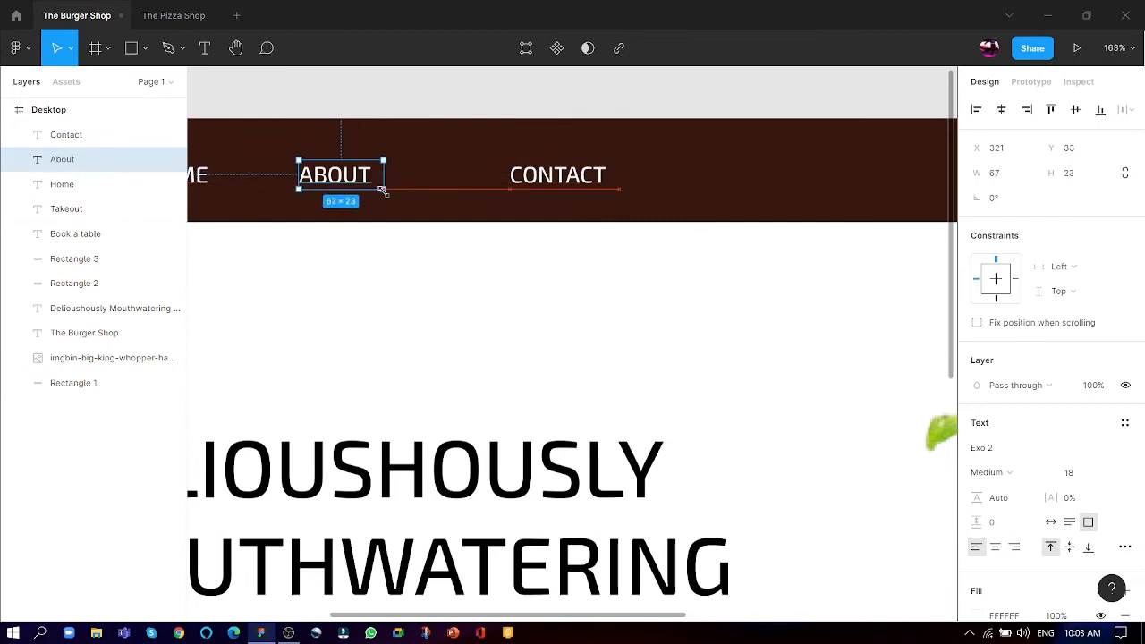
{"action": "left_click_drag", "start_coordinate": [518, 187], "coordinate": [439, 181]}
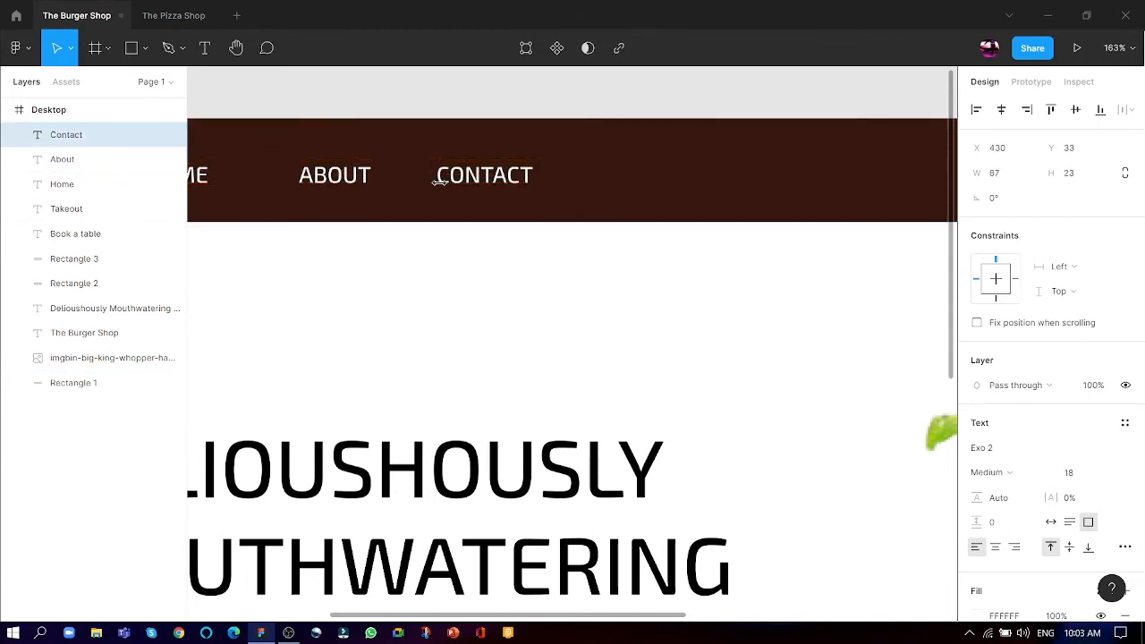
- Move the "Home" link closer to "About", at about X 221, Y 33, and shrink its text box to about 56 × 23
{"action": "scroll", "coordinate": [299, 179], "scroll_direction": "up", "scroll_amount": 3}
{"action": "left_click", "coordinate": [241, 208]}
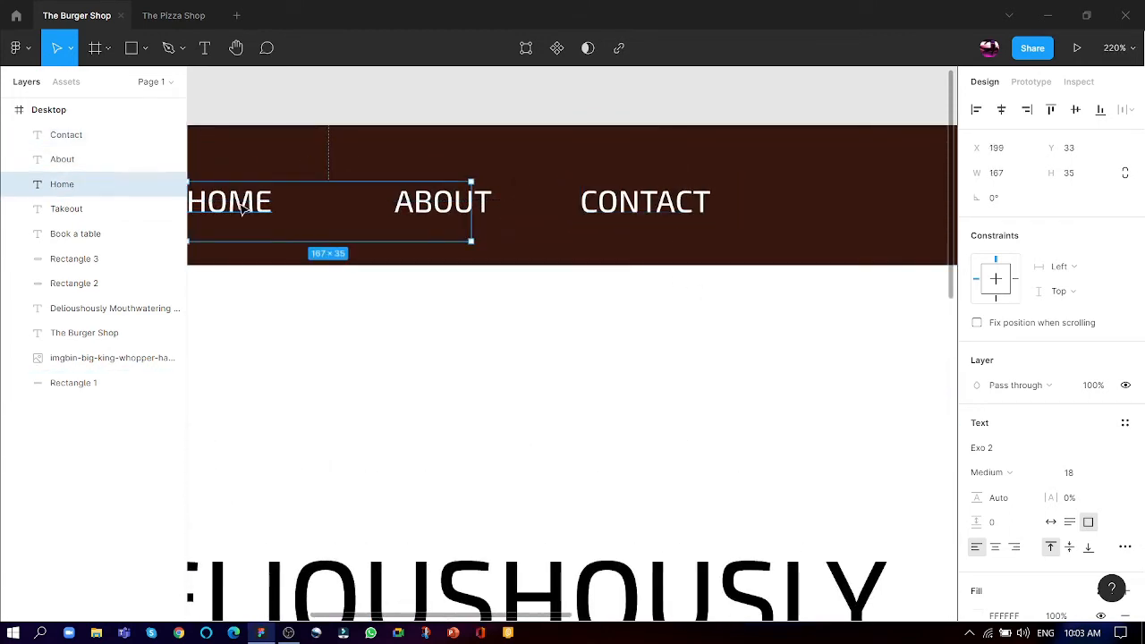
{"action": "left_click_drag", "start_coordinate": [241, 207], "coordinate": [284, 209]}
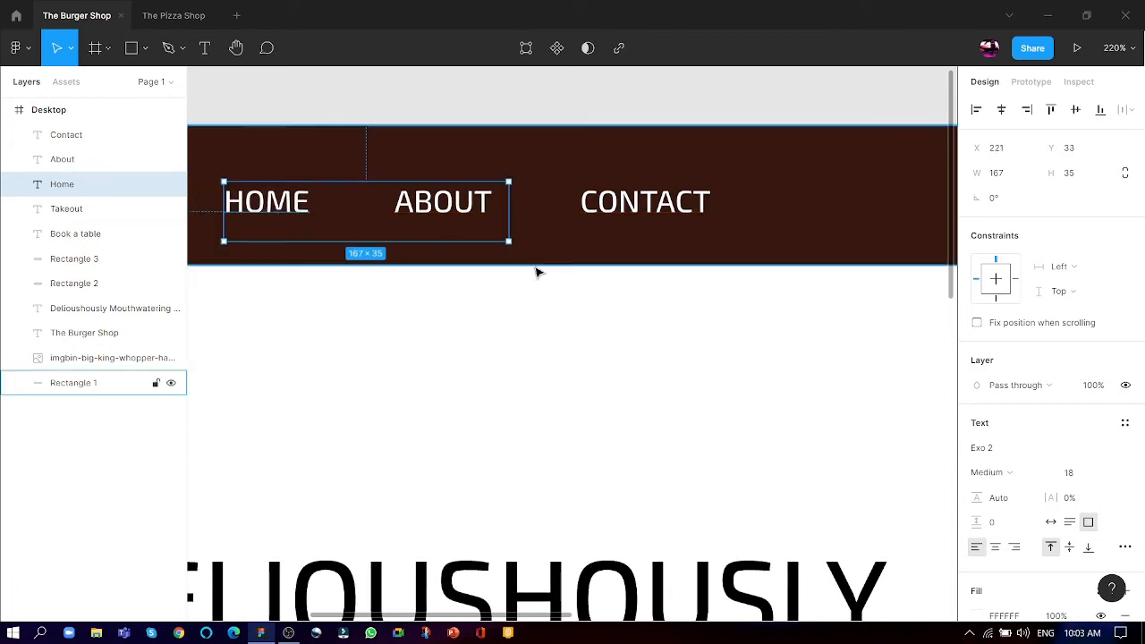
{"action": "left_click_drag", "start_coordinate": [506, 242], "coordinate": [319, 221]}
{"action": "left_click", "coordinate": [343, 114]}
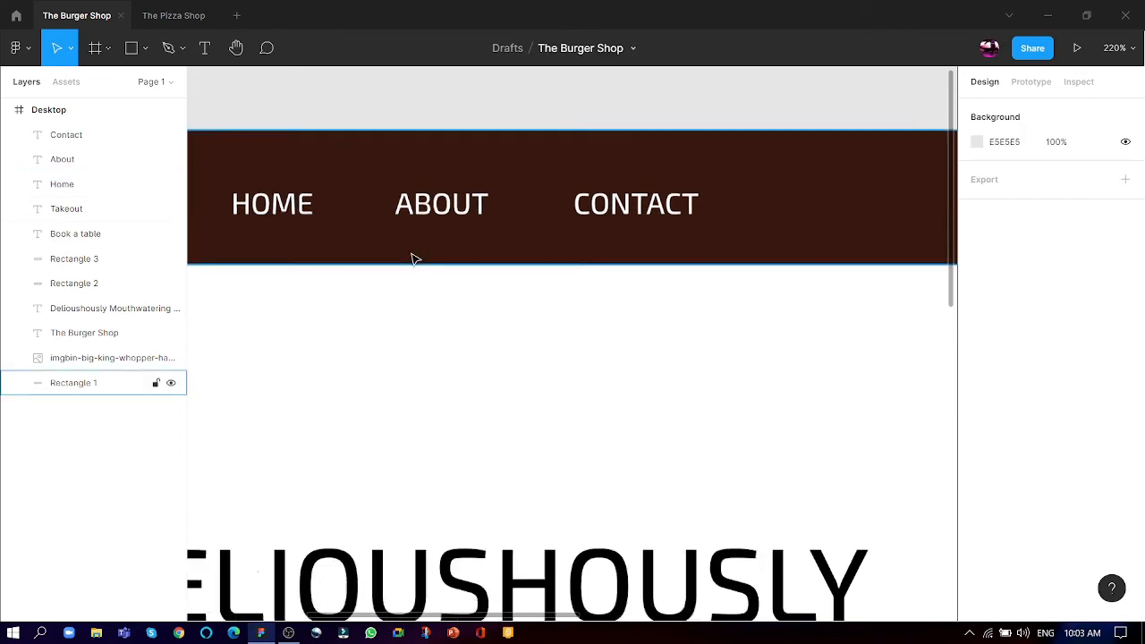
- Duplicate the "Contact" link to the right at about X 540, Y 33, and change the copy's text to "Order Now"
{"action": "scroll", "coordinate": [411, 258], "scroll_direction": "down", "scroll_amount": 5}
{"action": "left_click", "coordinate": [540, 231]}
{"action": "left_click_drag", "start_coordinate": [543, 230], "coordinate": [653, 228]}
{"action": "double_click", "coordinate": [655, 216]}
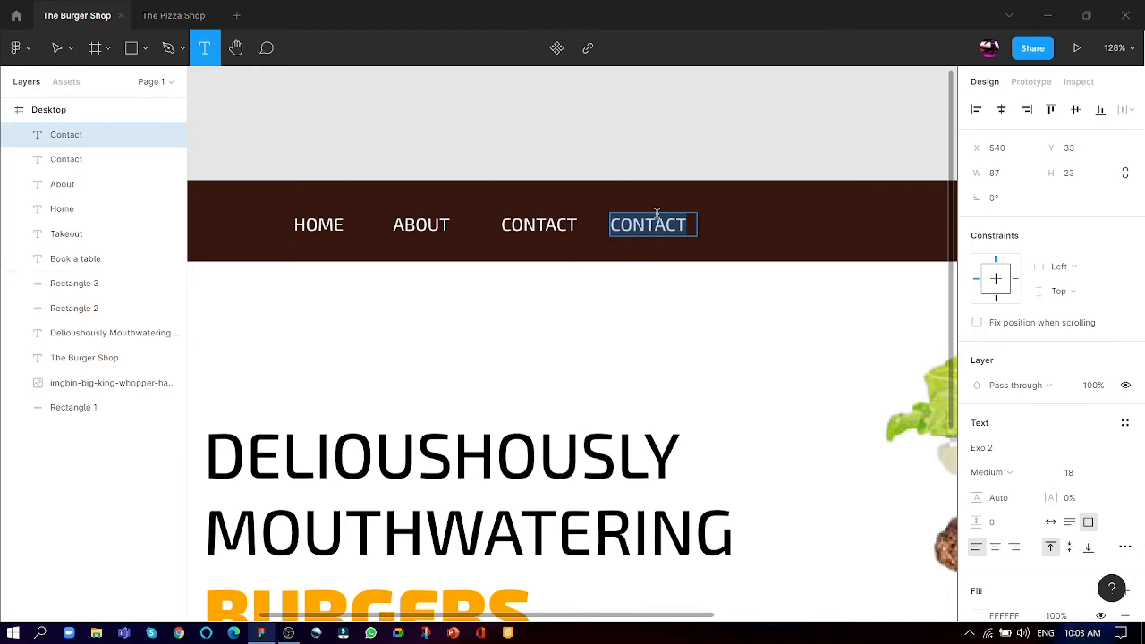
{"action": "type", "text": "ORDER NOW"}
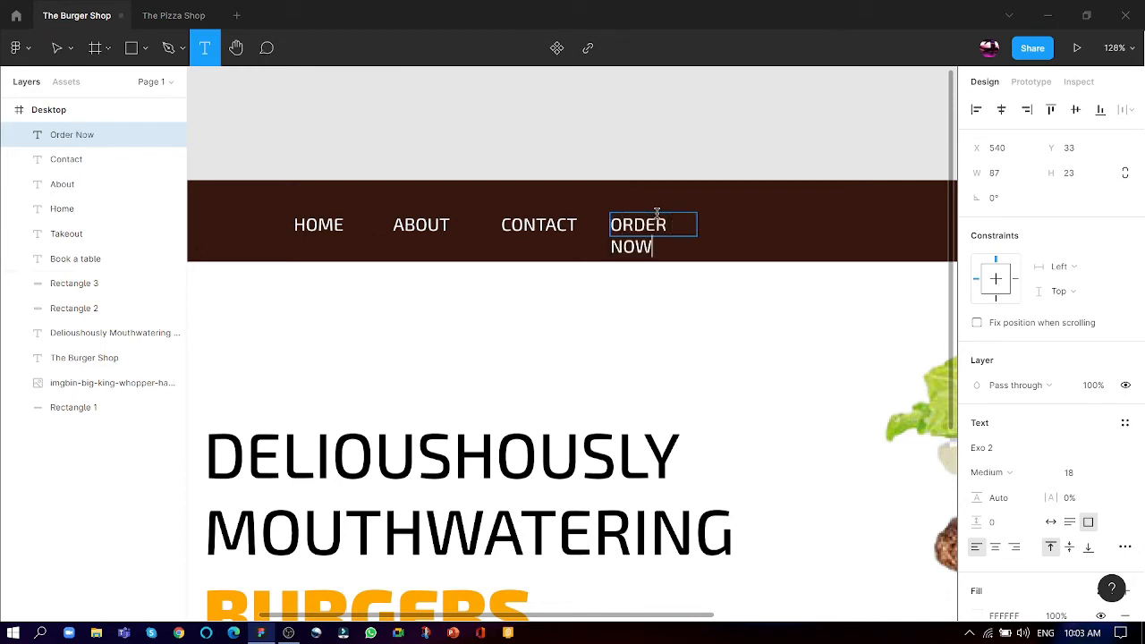
{"action": "left_click", "coordinate": [666, 127]}
{"action": "key", "text": "Escape"}
- Widen the "Order Now" text box so its text fits on one line
{"action": "left_click", "coordinate": [670, 224]}
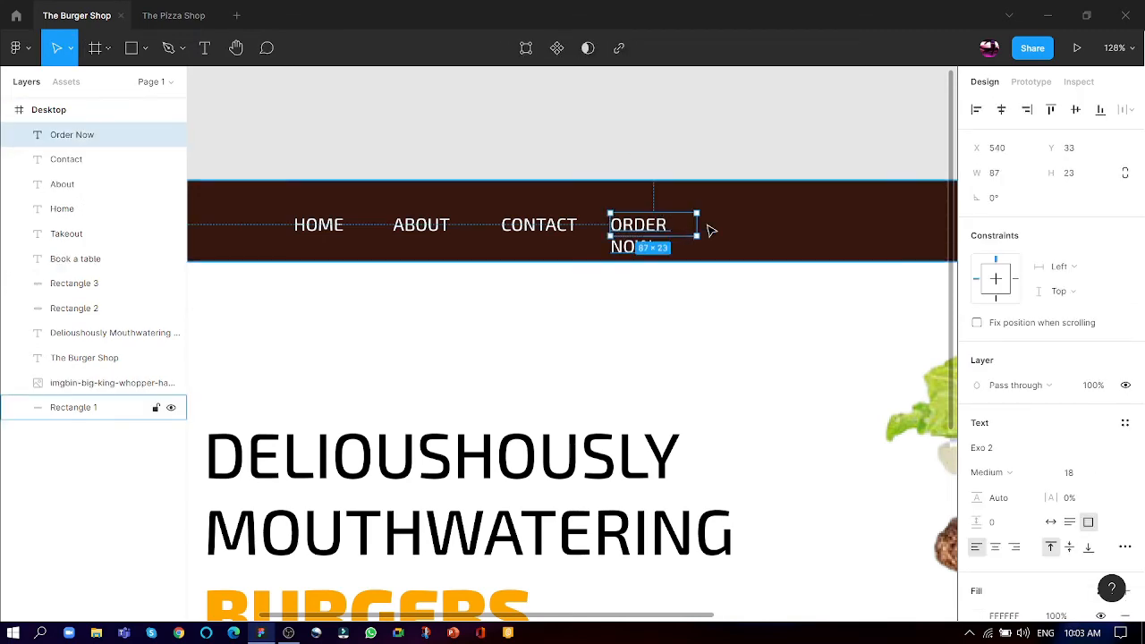
{"action": "left_click_drag", "start_coordinate": [698, 228], "coordinate": [718, 224]}
{"action": "left_click", "coordinate": [585, 123]}
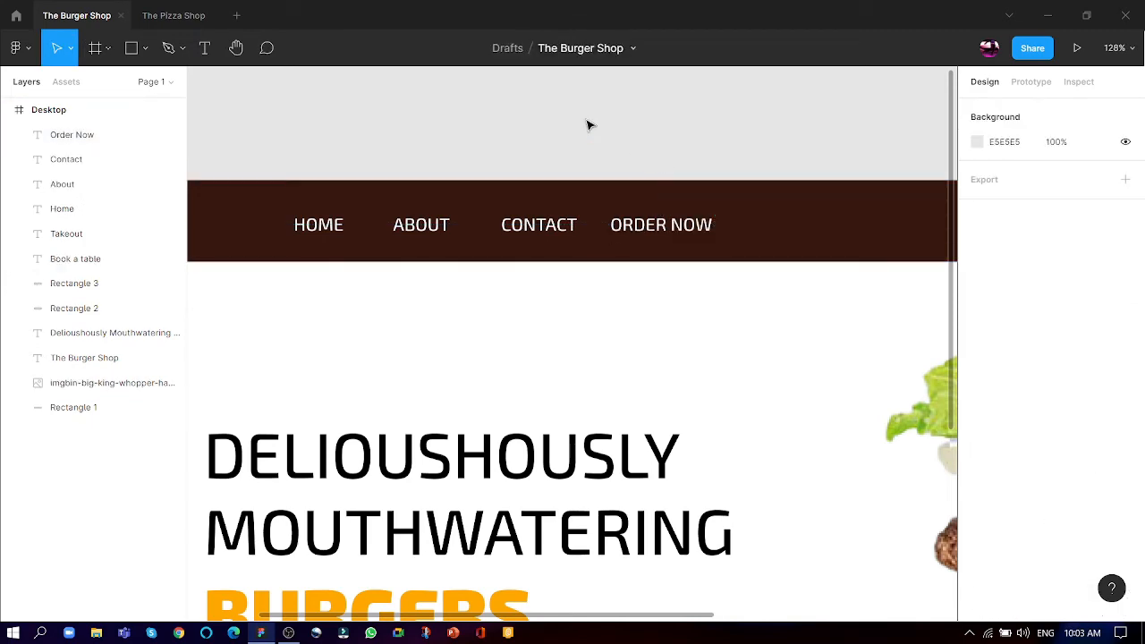
- Move the Home, About, Contact and Order Now links together to the left, closer to the logo
{"action": "scroll", "coordinate": [419, 281], "scroll_direction": "down", "scroll_amount": 5}
{"action": "scroll", "coordinate": [411, 231], "scroll_direction": "up", "scroll_amount": 4}
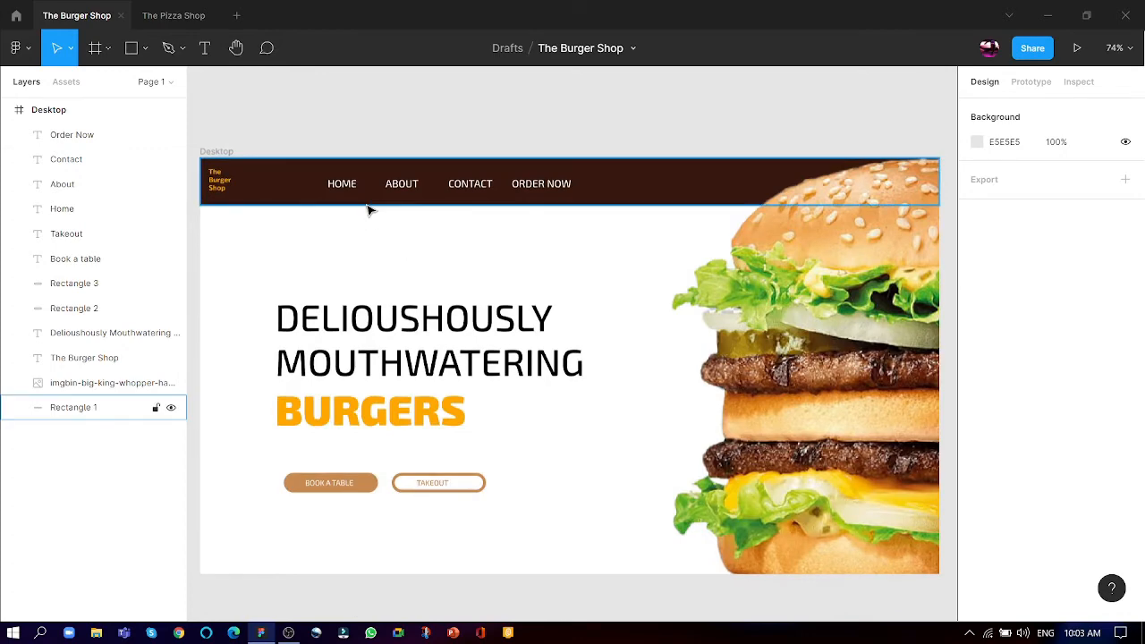
{"action": "scroll", "coordinate": [222, 177], "scroll_direction": "up", "scroll_amount": 3}
{"action": "left_click", "coordinate": [469, 198]}
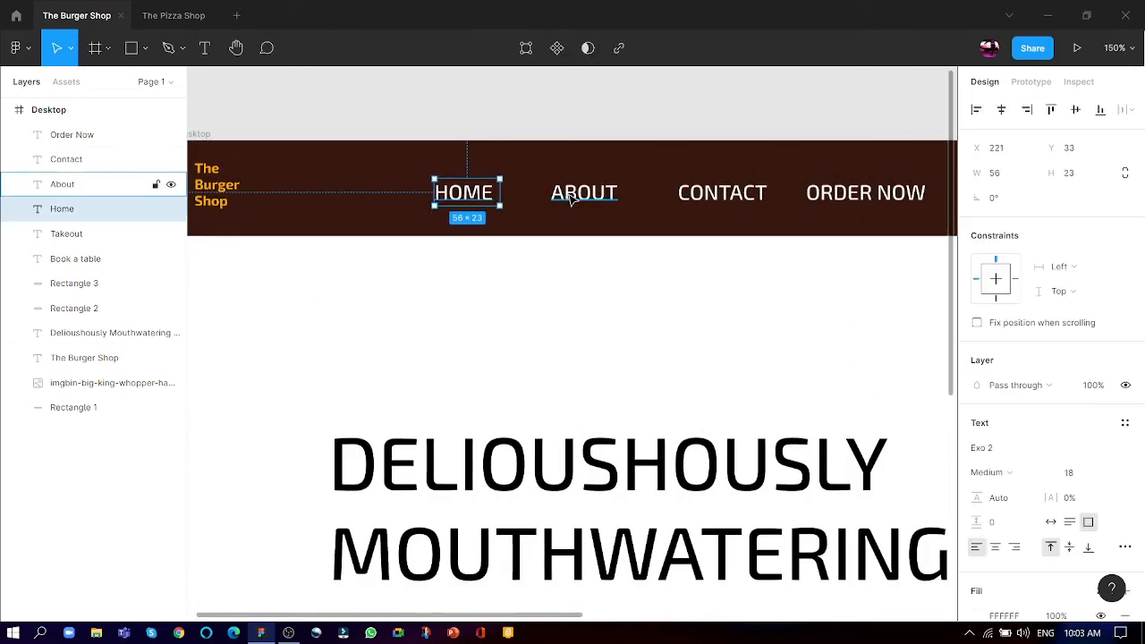
{"action": "left_click", "coordinate": [577, 195], "text": "shift"}
{"action": "left_click", "coordinate": [738, 198], "text": "shift"}
{"action": "left_click", "coordinate": [862, 193], "text": "shift"}
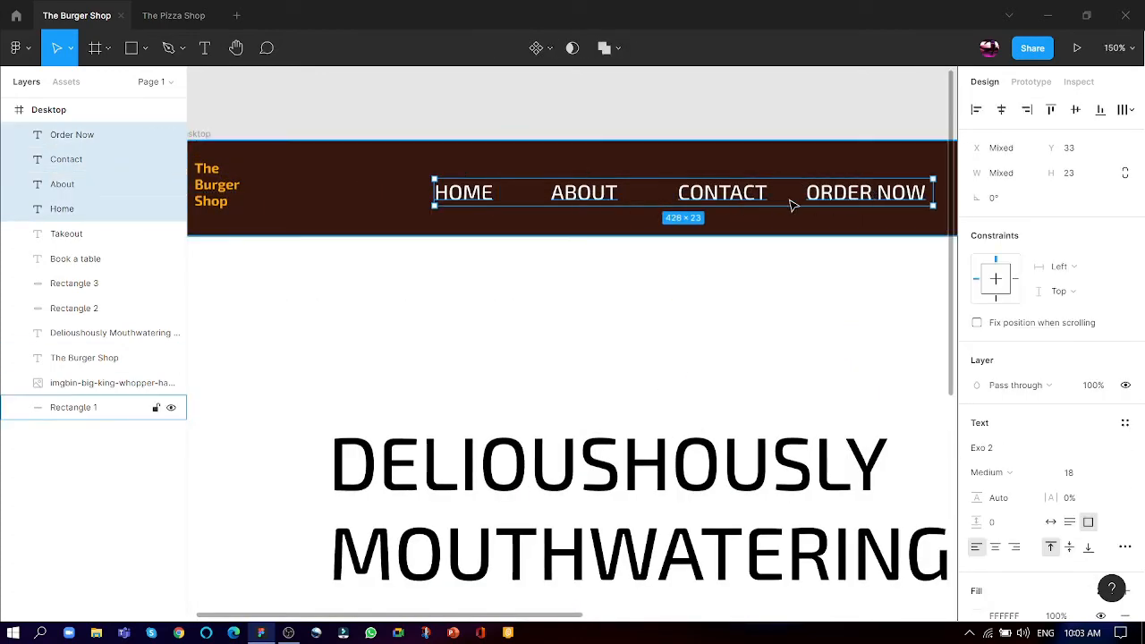
{"action": "left_click_drag", "start_coordinate": [713, 198], "coordinate": [671, 196]}
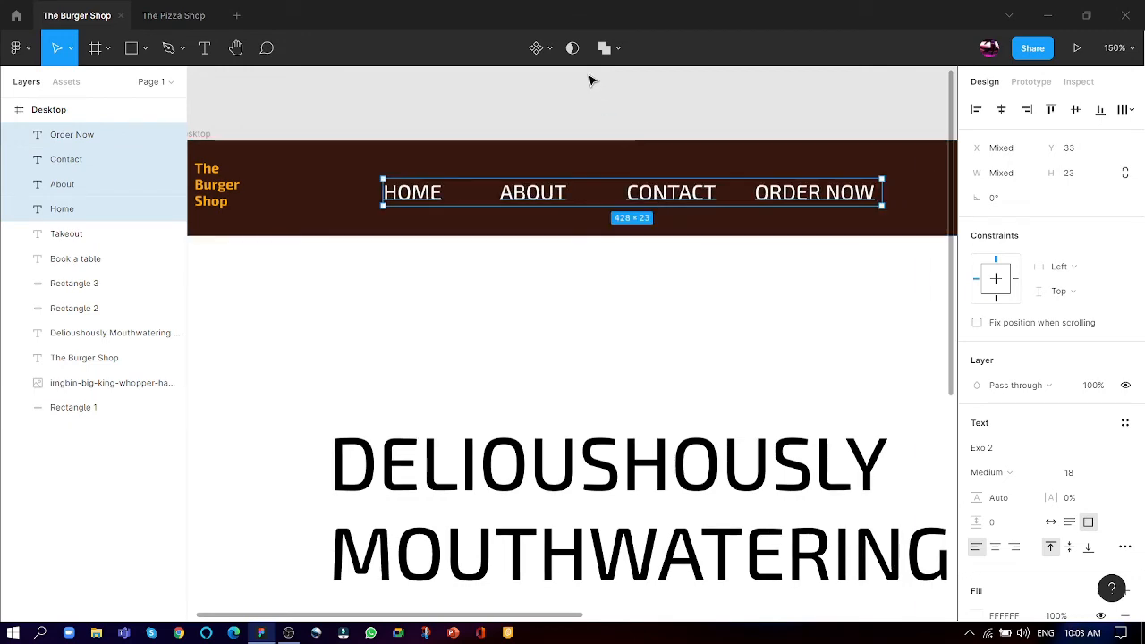
{"action": "left_click", "coordinate": [590, 80]}
- Add an iPhone 11 Pro Max frame (414 × 896) and place it right of the Desktop frame at about X 1812, Y -449
{"action": "scroll", "coordinate": [471, 208], "scroll_direction": "down", "scroll_amount": 3}
{"action": "scroll", "coordinate": [430, 253], "scroll_direction": "down", "scroll_amount": 5}
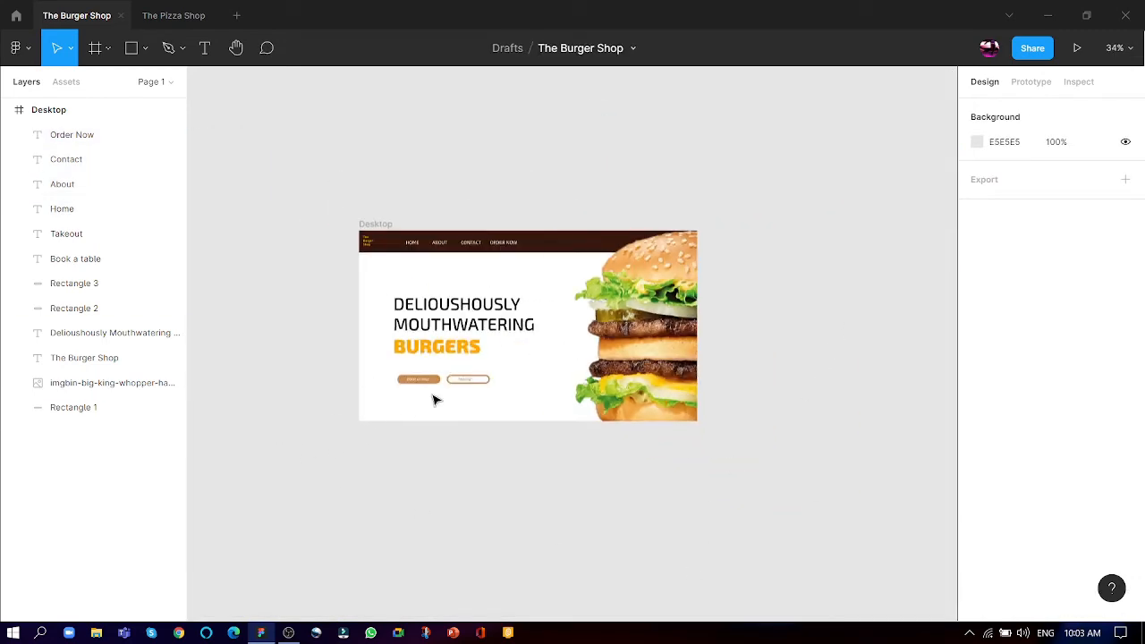
{"action": "scroll", "coordinate": [243, 242], "scroll_direction": "down", "scroll_amount": 5}
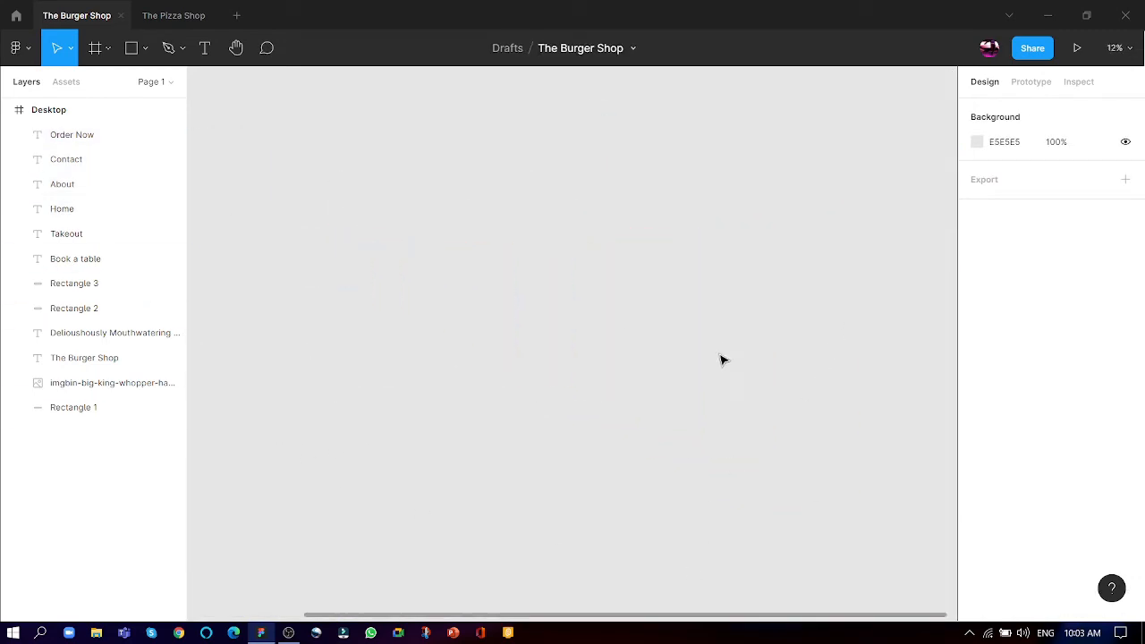
{"action": "scroll", "coordinate": [646, 284], "scroll_direction": "down", "scroll_amount": 1}
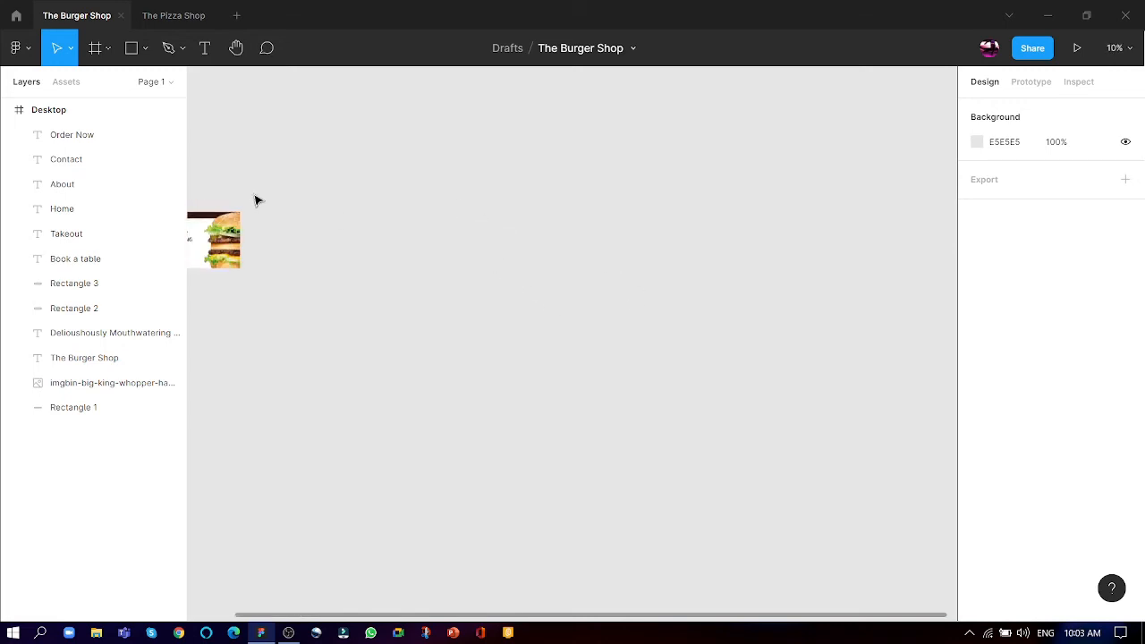
{"action": "left_click", "coordinate": [95, 48]}
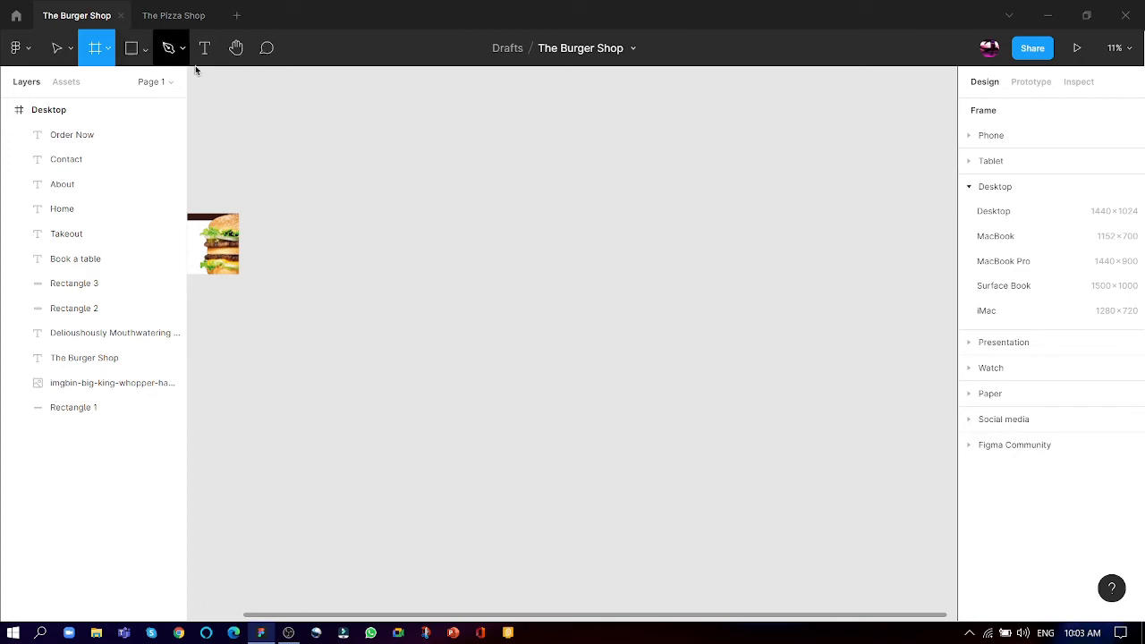
{"action": "left_click", "coordinate": [974, 135]}
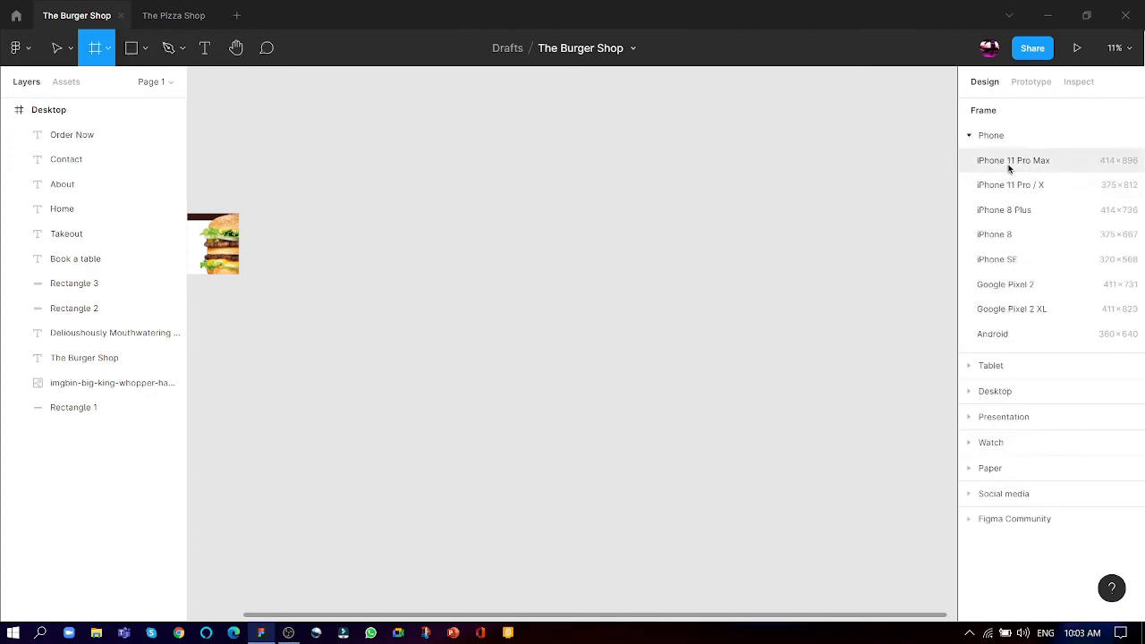
{"action": "left_click", "coordinate": [1069, 161]}
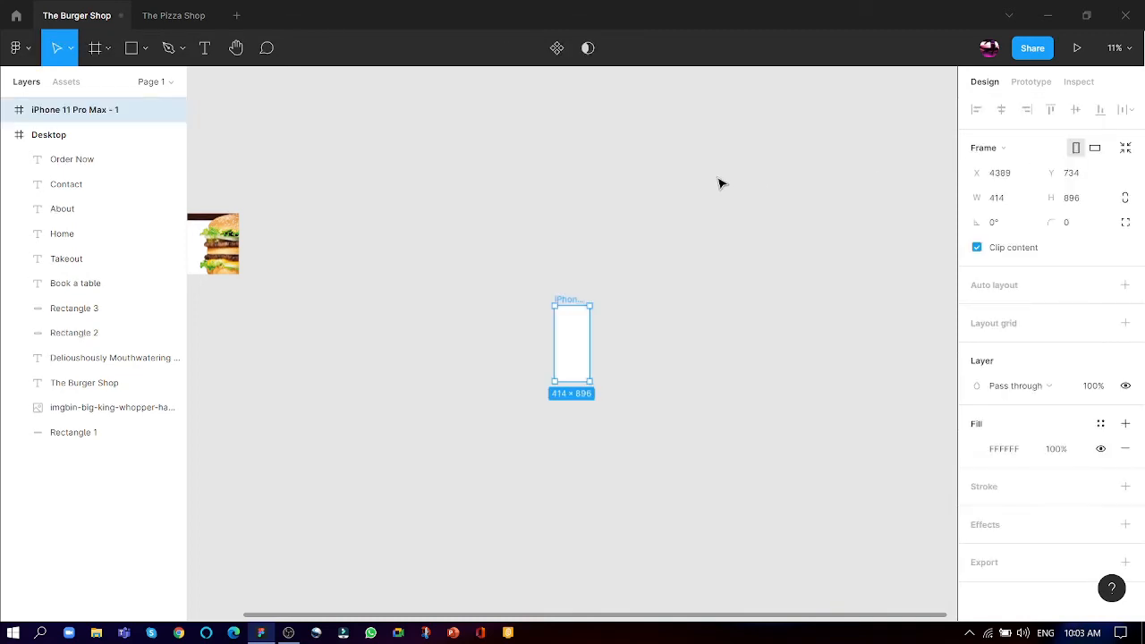
{"action": "left_click_drag", "start_coordinate": [581, 320], "coordinate": [343, 233]}
- Rename the phone frame as "Mobile"
{"action": "scroll", "coordinate": [286, 215], "scroll_direction": "up", "scroll_amount": 5}
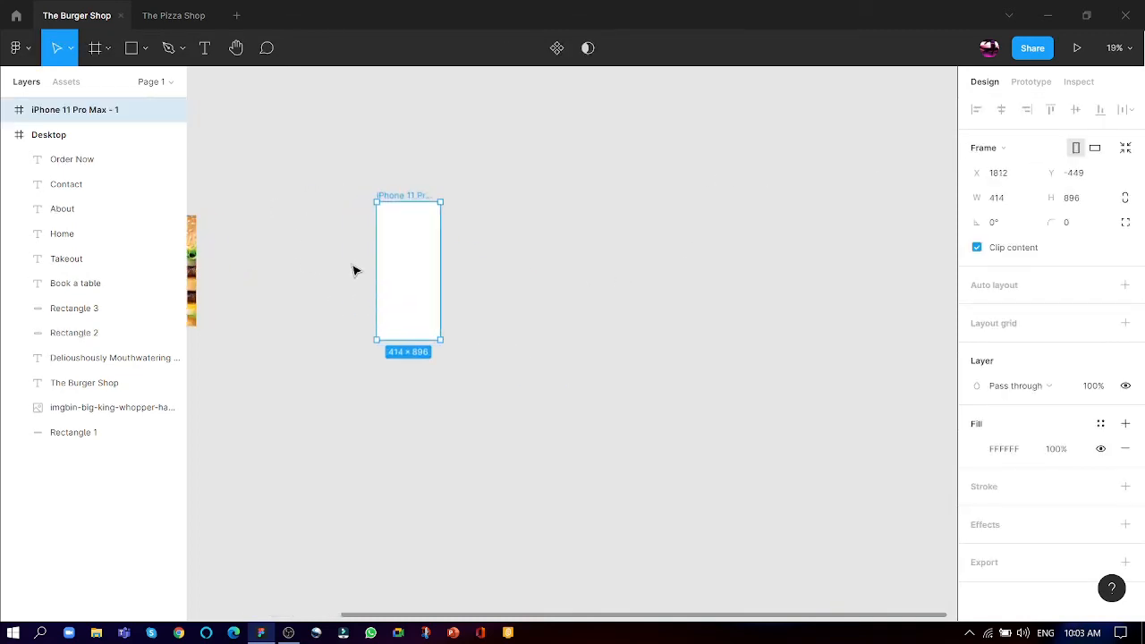
{"action": "double_click", "coordinate": [419, 165]}
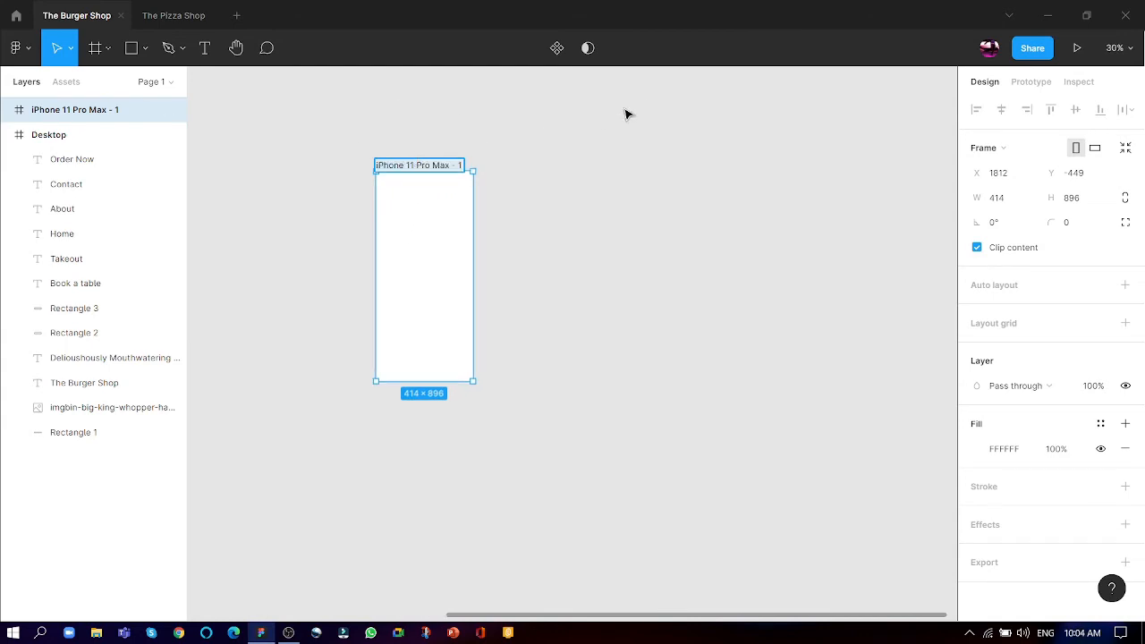
{"action": "type", "text": "H"}
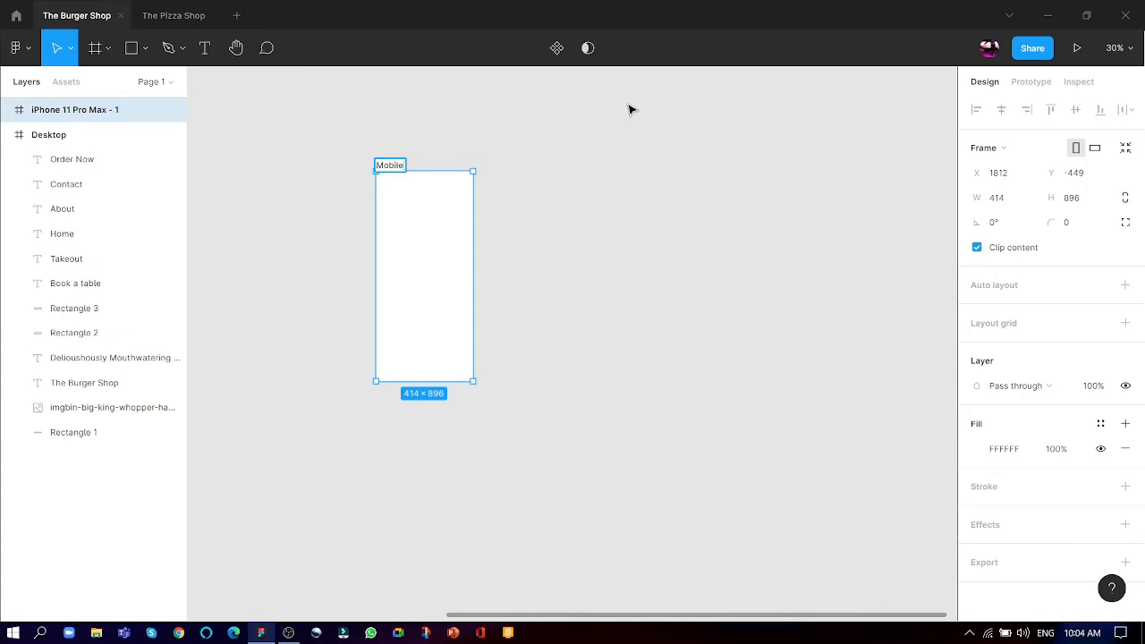
{"action": "left_click", "coordinate": [498, 394]}
- Move the Mobile frame beside the Desktop frame at about X 853, Y -361, and resize it to about 283 × 720
{"action": "scroll", "coordinate": [741, 411], "scroll_direction": "down", "scroll_amount": 5}
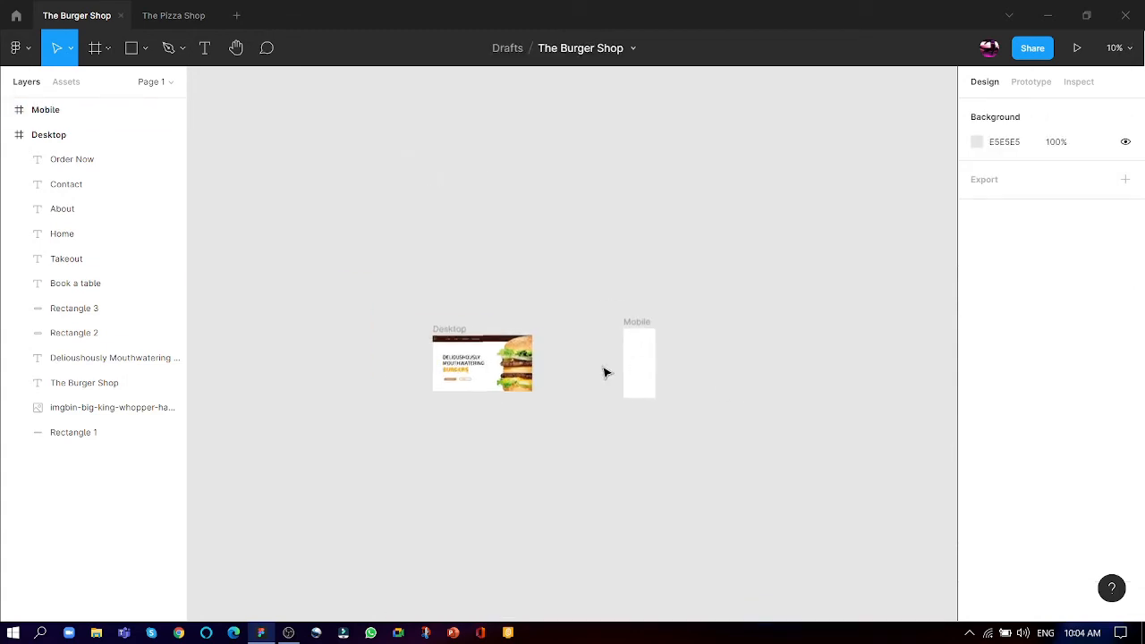
{"action": "scroll", "coordinate": [604, 373], "scroll_direction": "up", "scroll_amount": 3}
{"action": "left_click_drag", "start_coordinate": [541, 295], "coordinate": [389, 272]}
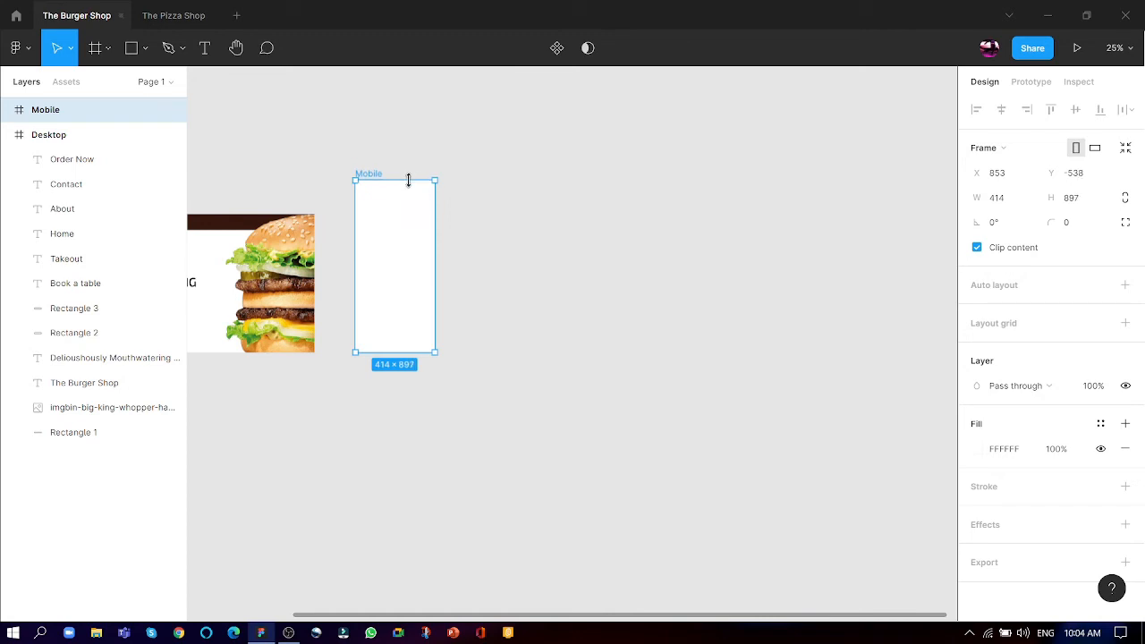
{"action": "left_click_drag", "start_coordinate": [435, 180], "coordinate": [399, 214]}
{"action": "left_click", "coordinate": [500, 244]}
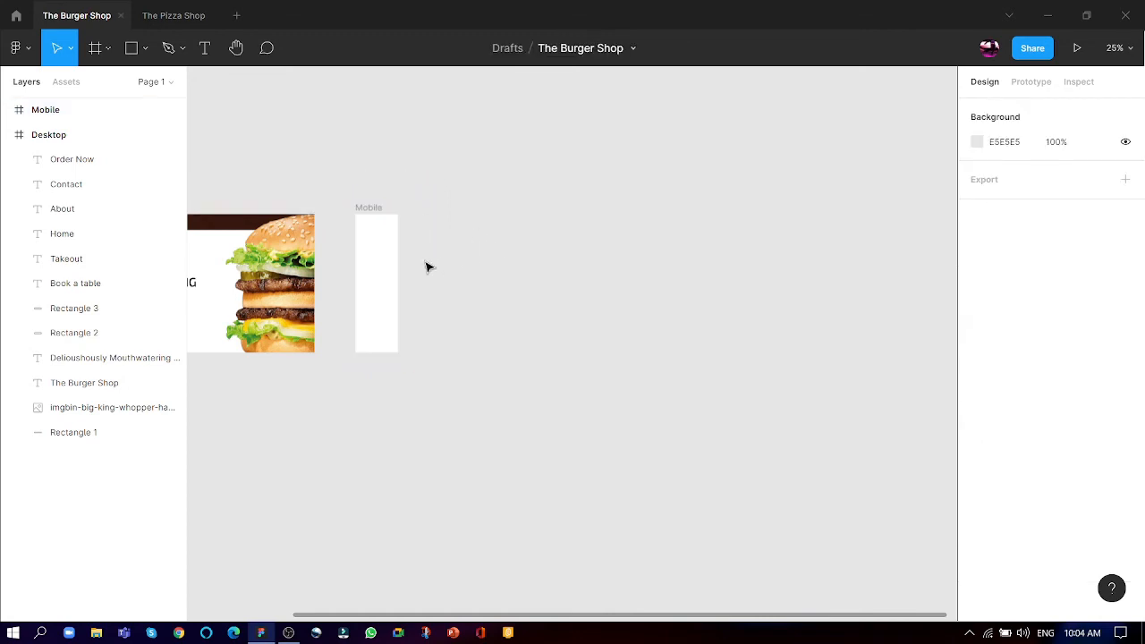
{"action": "left_click", "coordinate": [397, 261]}
{"action": "left_click_drag", "start_coordinate": [399, 261], "coordinate": [410, 262]}
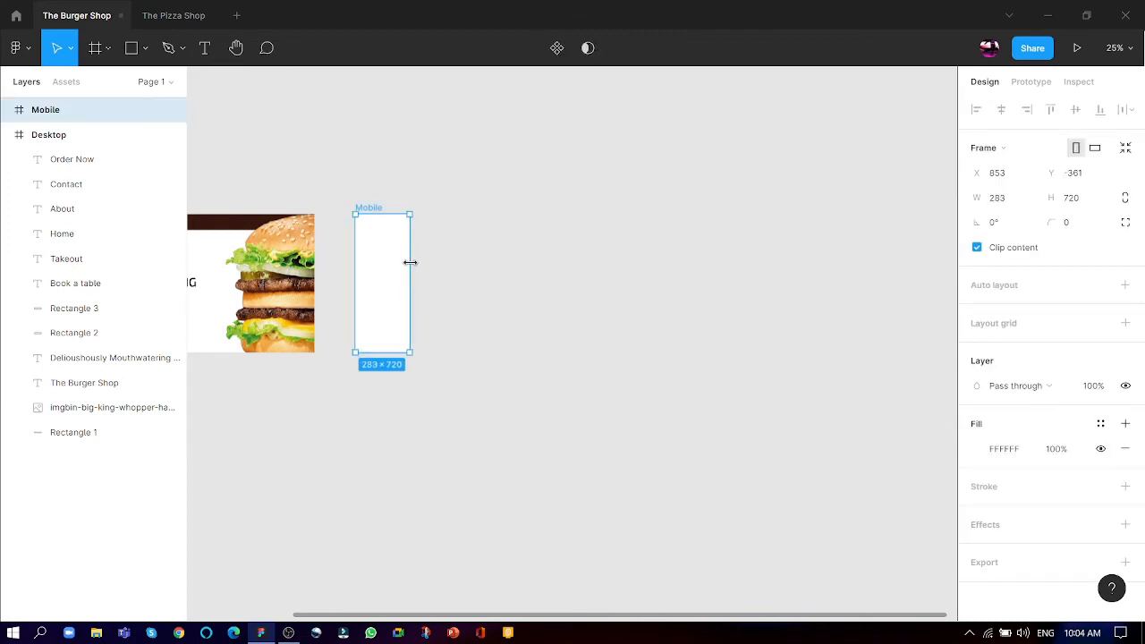
{"action": "key", "text": "Escape"}
- Copy the burger image from the Desktop frame into the Mobile frame, at about X -24, Y -21
{"action": "scroll", "coordinate": [380, 294], "scroll_direction": "up", "scroll_amount": 5}
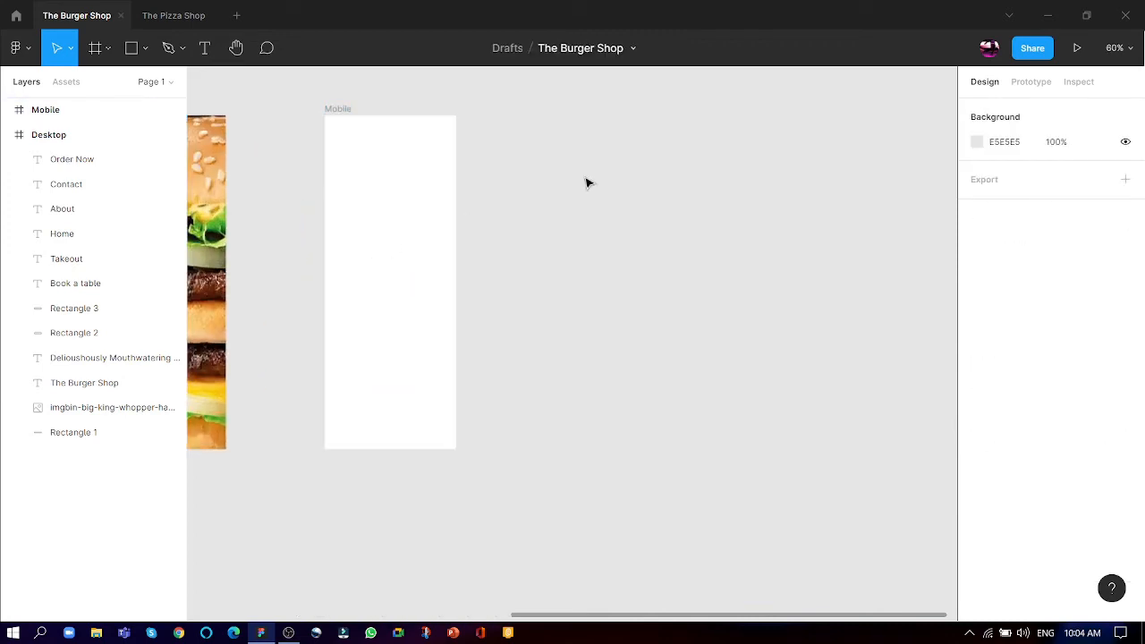
{"action": "left_click", "coordinate": [359, 274]}
{"action": "scroll", "coordinate": [776, 279], "scroll_direction": "down", "scroll_amount": 3, "text": "ctrl"}
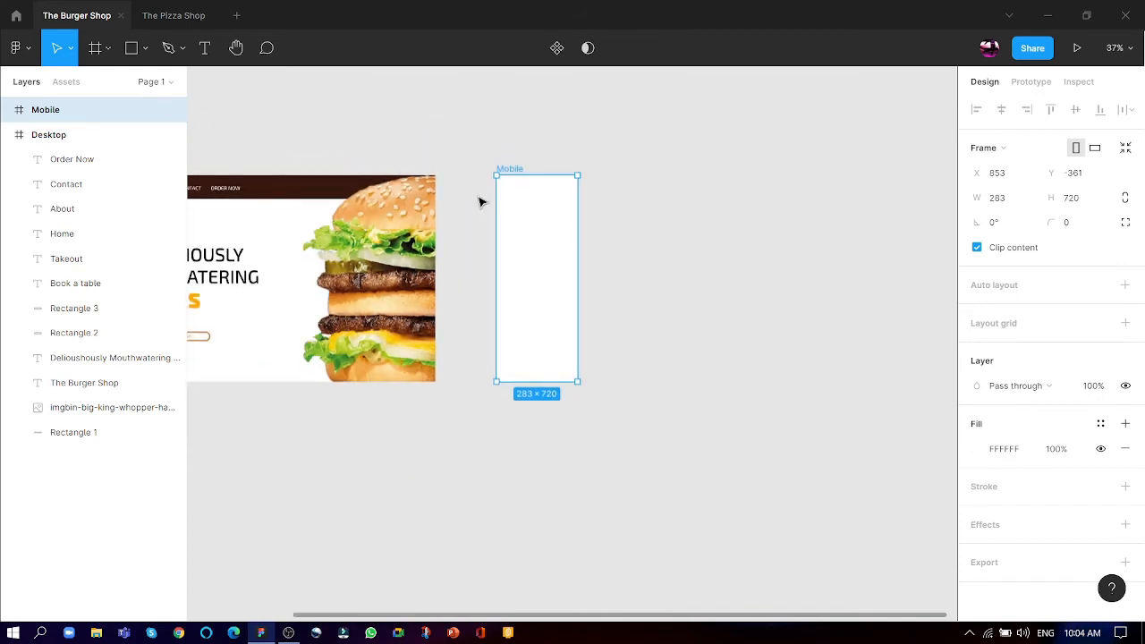
{"action": "scroll", "coordinate": [536, 187], "scroll_direction": "up", "scroll_amount": 3, "text": "ctrl"}
{"action": "scroll", "coordinate": [764, 238], "scroll_direction": "down", "scroll_amount": 3, "text": "ctrl"}
{"action": "left_click", "coordinate": [455, 270]}
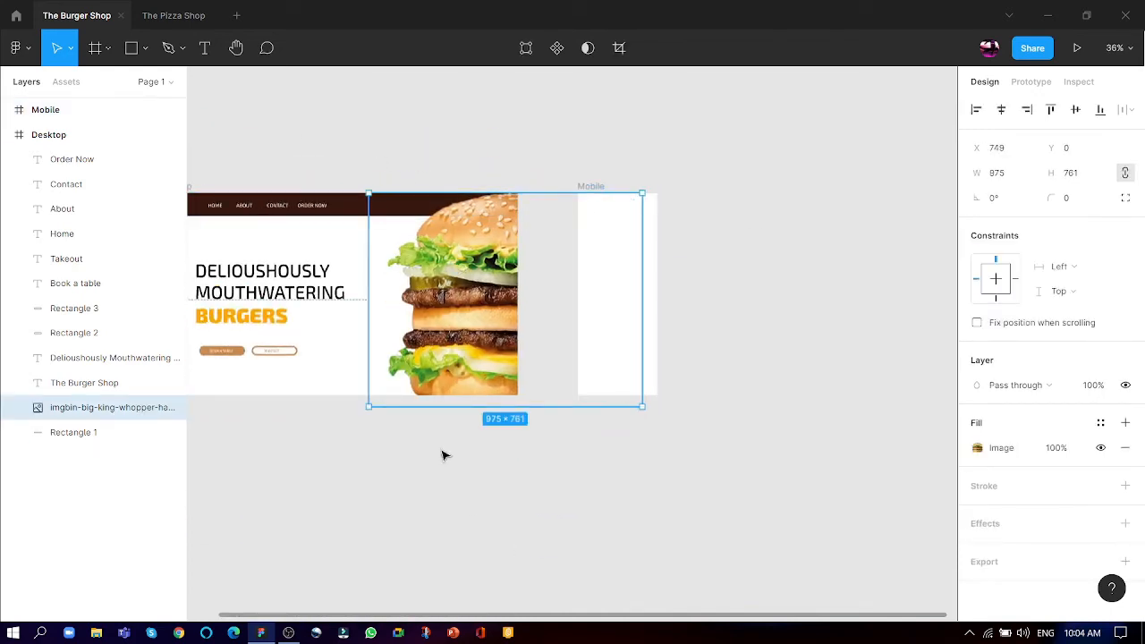
{"action": "left_click", "coordinate": [498, 491]}
{"action": "left_click", "coordinate": [474, 258]}
{"action": "left_click_drag", "start_coordinate": [451, 283], "coordinate": [656, 278]}
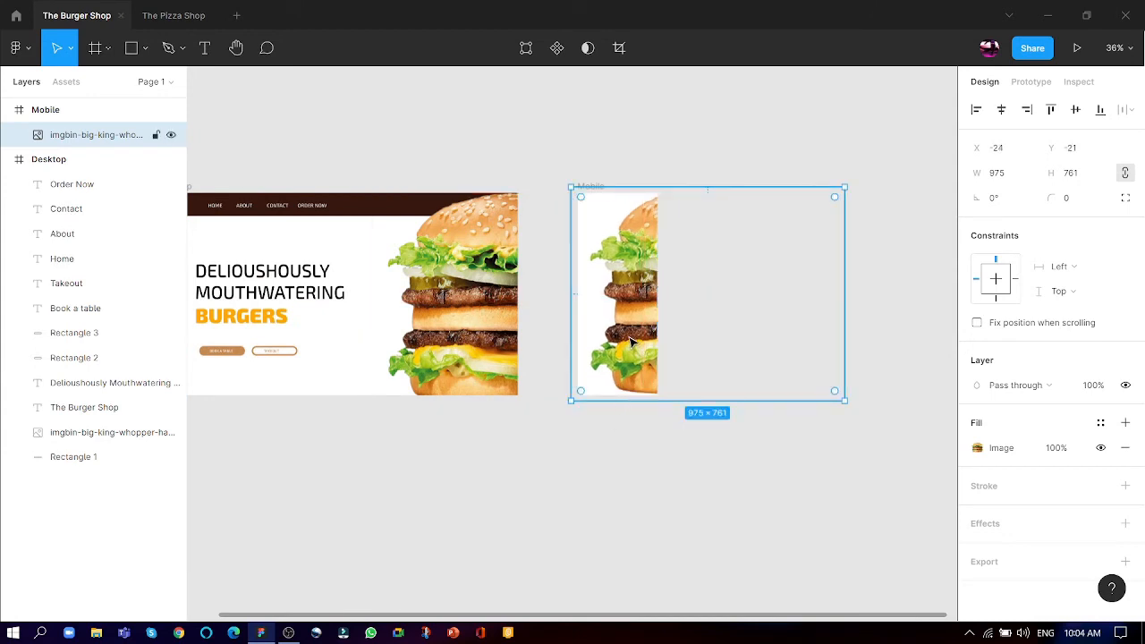
- Try scaling the Mobile frame's burger image down to about 582 × 454 and placing it in the frame's upper half
{"action": "left_click_drag", "start_coordinate": [845, 188], "coordinate": [700, 301]}
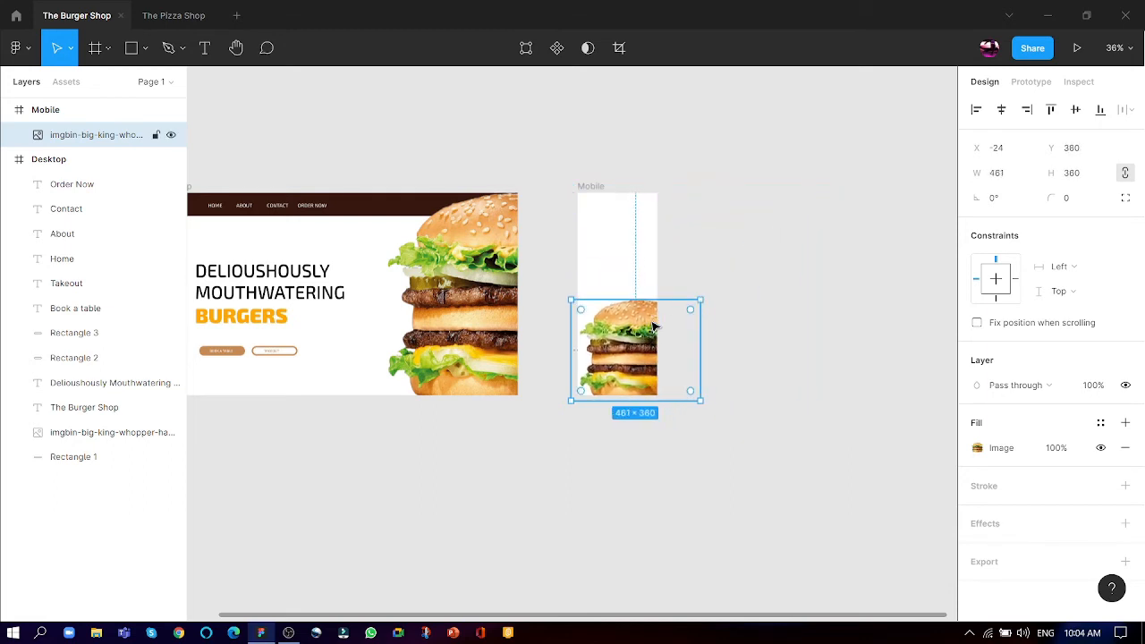
{"action": "key", "text": "ctrl+z"}
{"action": "key", "text": "k"}
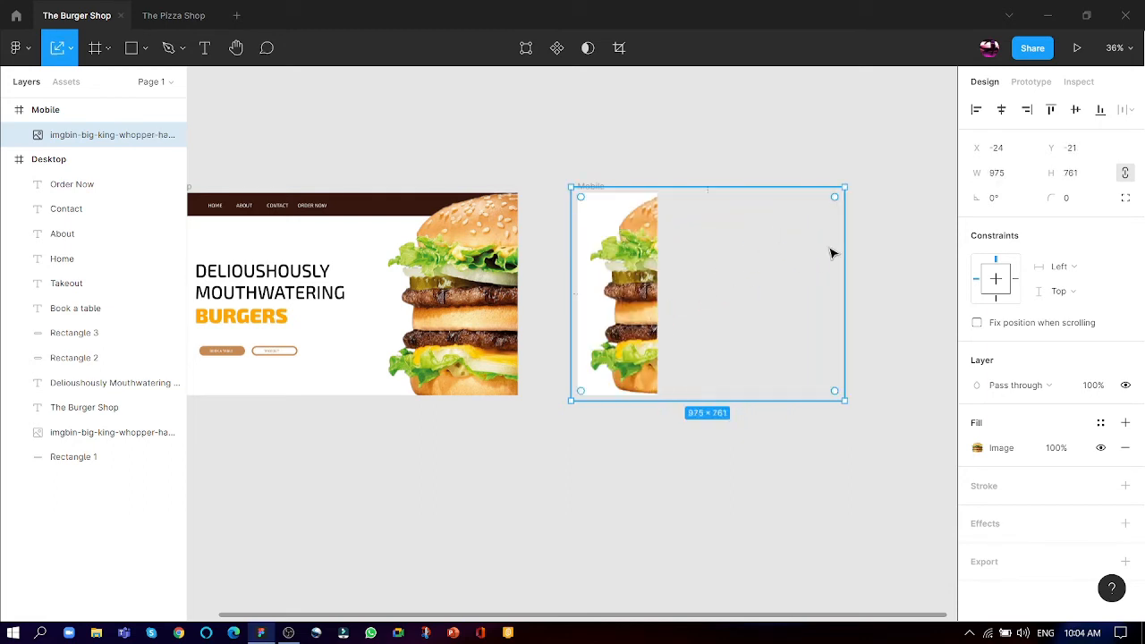
{"action": "left_click_drag", "start_coordinate": [848, 185], "coordinate": [733, 273]}
{"action": "left_click_drag", "start_coordinate": [631, 326], "coordinate": [659, 235]}
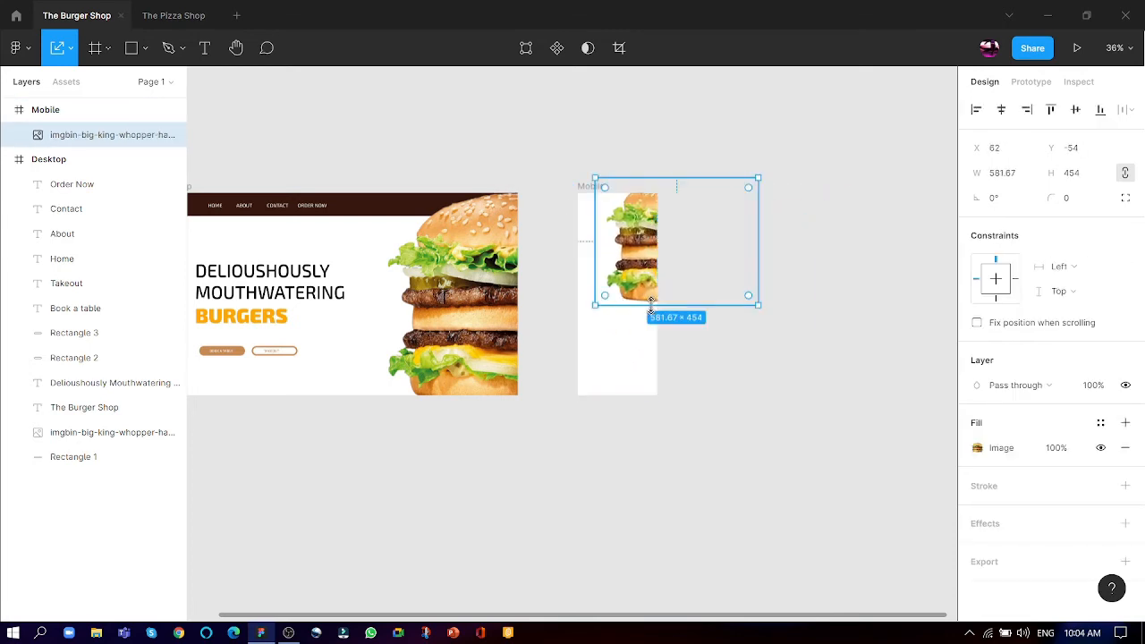
- Scale the Mobile frame's burger image up to about 1045 × 816 and shift it toward the frame's right edge
{"action": "left_click_drag", "start_coordinate": [649, 305], "coordinate": [641, 408]}
{"action": "left_click_drag", "start_coordinate": [616, 340], "coordinate": [620, 365]}
{"action": "key", "text": "v"}
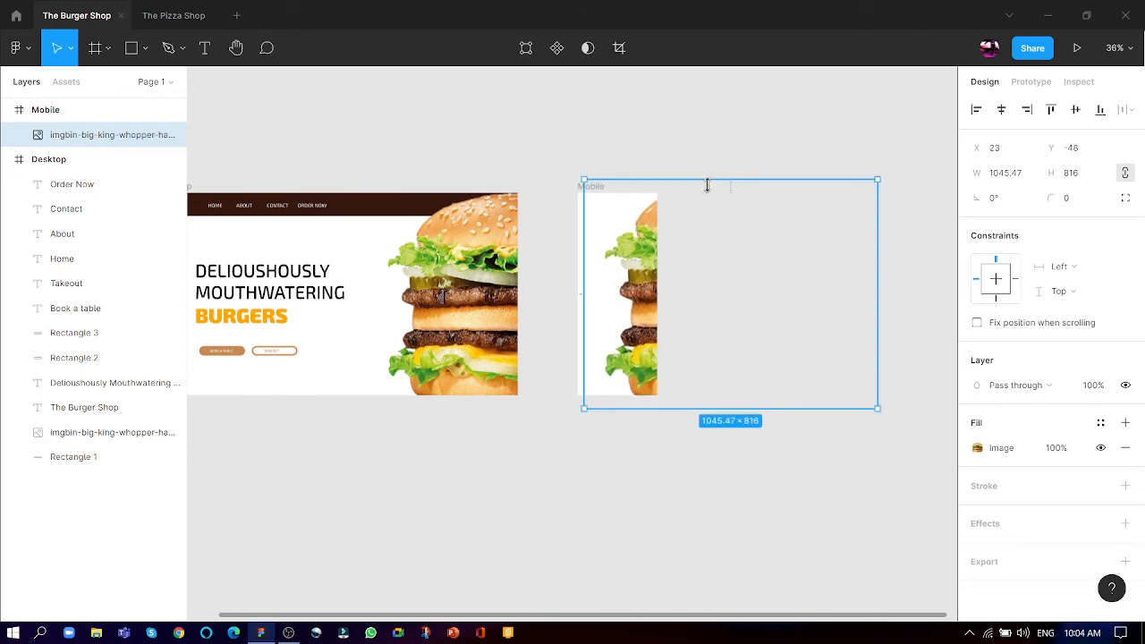
{"action": "left_click_drag", "start_coordinate": [707, 184], "coordinate": [706, 172]}
{"action": "left_click_drag", "start_coordinate": [642, 331], "coordinate": [651, 328]}
{"action": "left_click", "coordinate": [792, 161]}
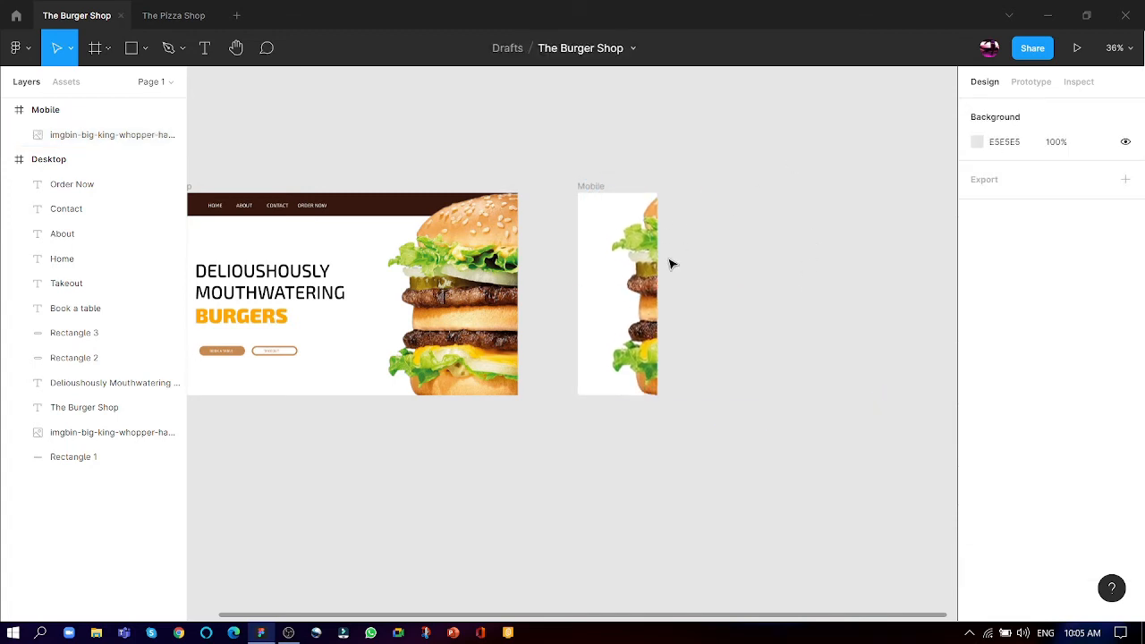
- Select the Desktop header's brown bar, logo text and the Home, About, Contact and Order Now links together
{"action": "scroll", "coordinate": [634, 238], "scroll_direction": "up", "scroll_amount": 2}
{"action": "scroll", "coordinate": [547, 158], "scroll_direction": "up", "scroll_amount": 2}
{"action": "scroll", "coordinate": [714, 256], "scroll_direction": "down", "scroll_amount": 5}
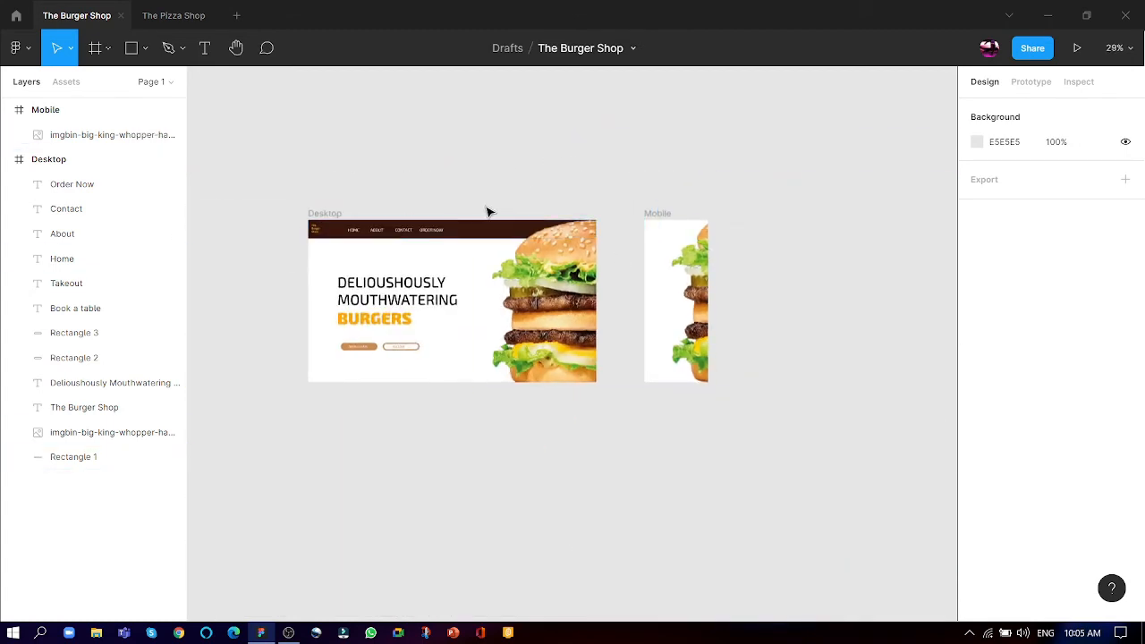
{"action": "left_click", "coordinate": [462, 236]}
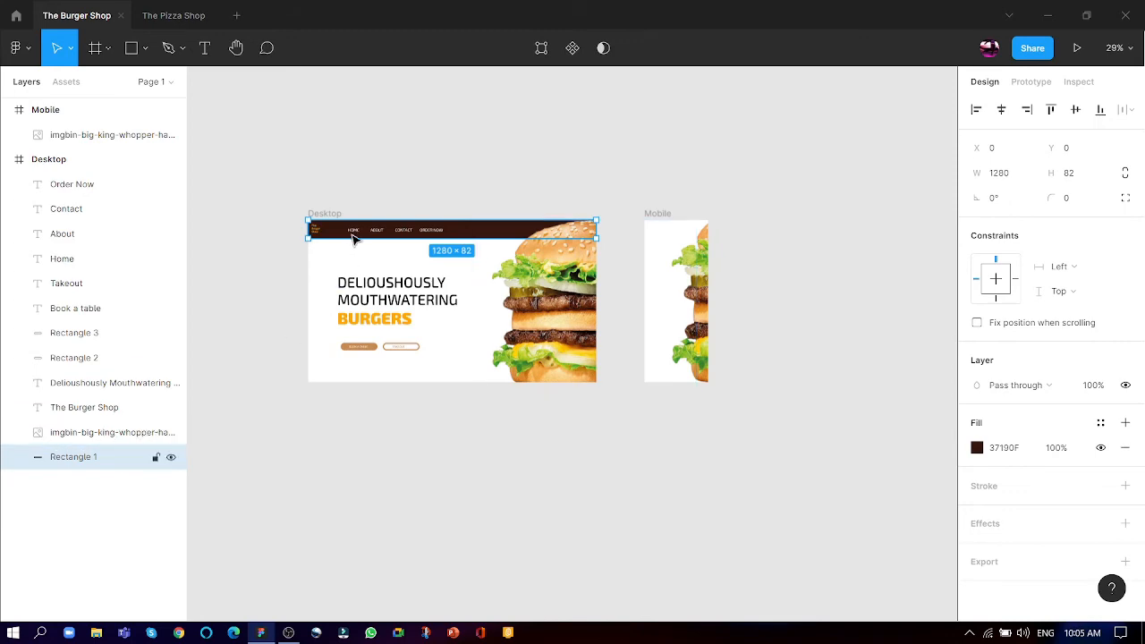
{"action": "scroll", "coordinate": [316, 230], "scroll_direction": "up", "scroll_amount": 5}
{"action": "left_click", "coordinate": [323, 268], "text": "shift"}
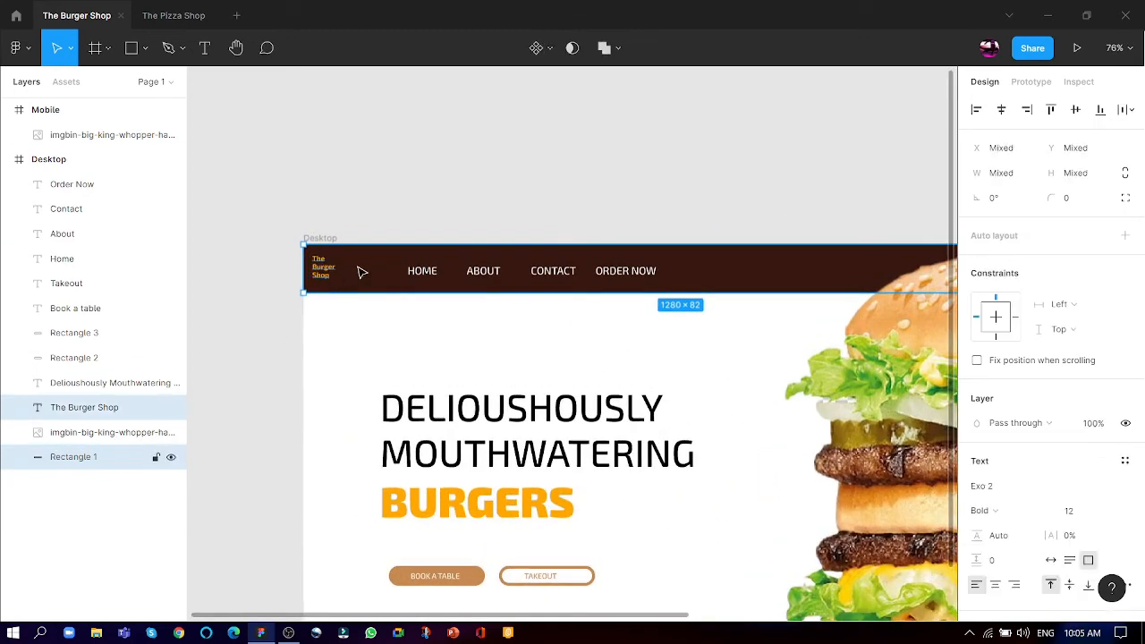
{"action": "left_click", "coordinate": [422, 271], "text": "shift"}
{"action": "left_click", "coordinate": [481, 271], "text": "shift"}
{"action": "left_click", "coordinate": [541, 272], "text": "shift"}
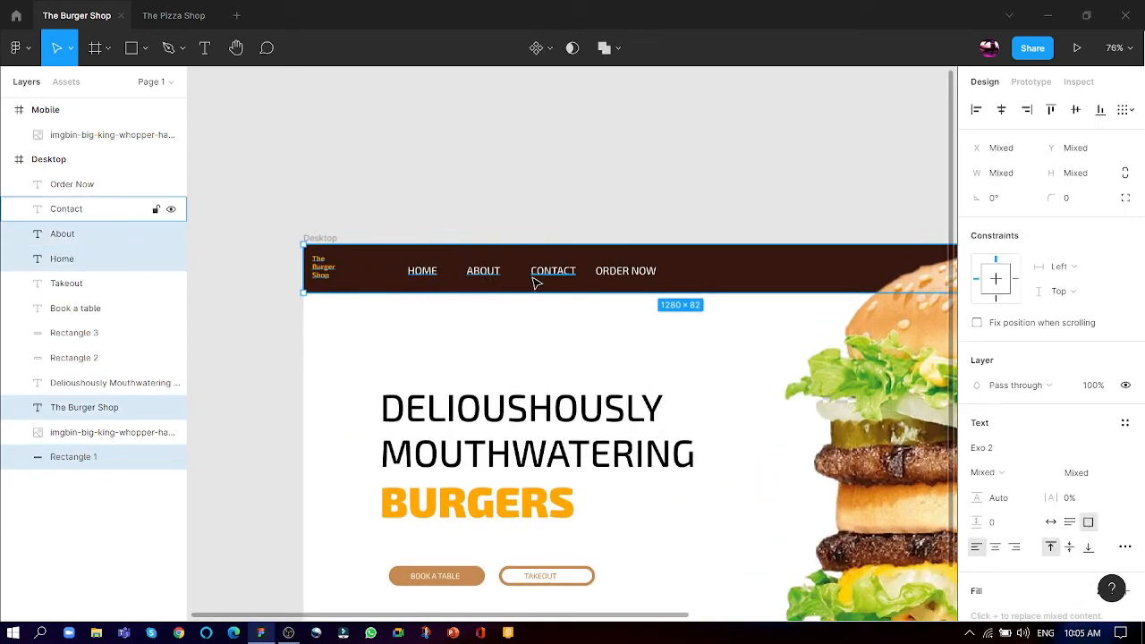
{"action": "left_click", "coordinate": [607, 270], "text": "shift"}
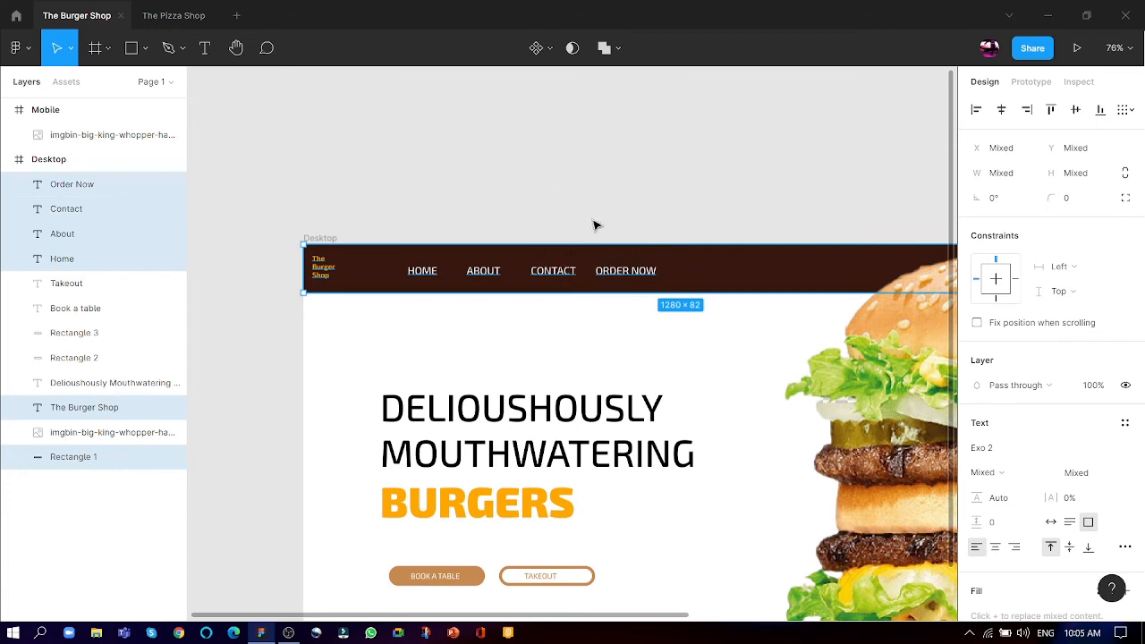
- Group the selected Desktop header elements and place a copy of the group inside the Mobile frame, above the burger image
{"action": "key", "text": "ctrl+g"}
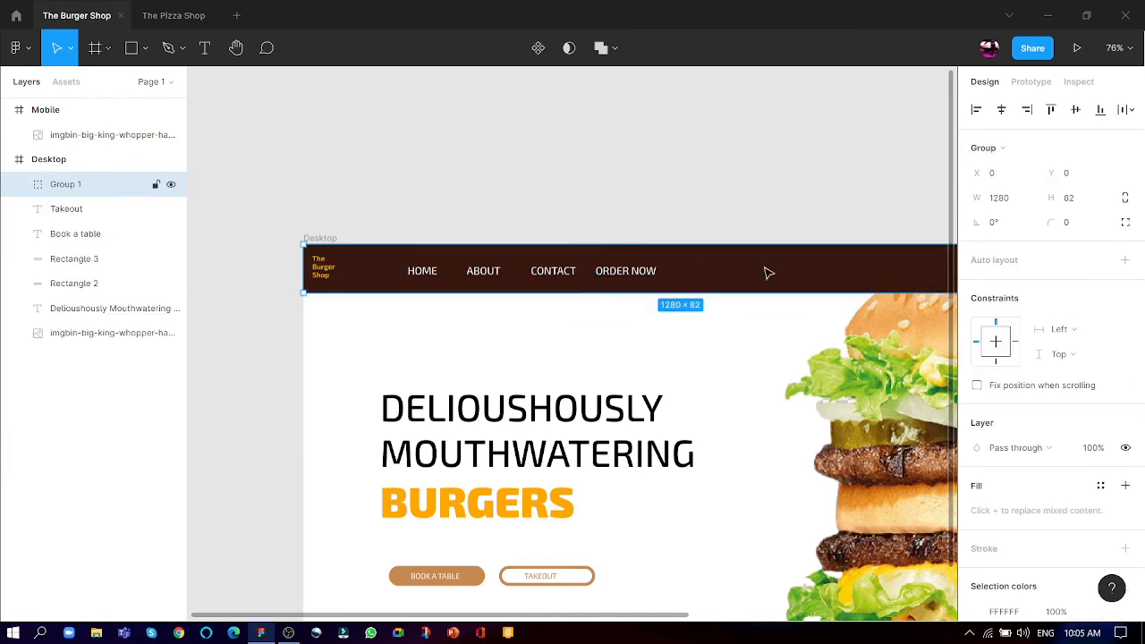
{"action": "scroll", "coordinate": [657, 266], "scroll_direction": "right", "scroll_amount": 3}
{"action": "scroll", "coordinate": [654, 266], "scroll_direction": "down", "scroll_amount": 4}
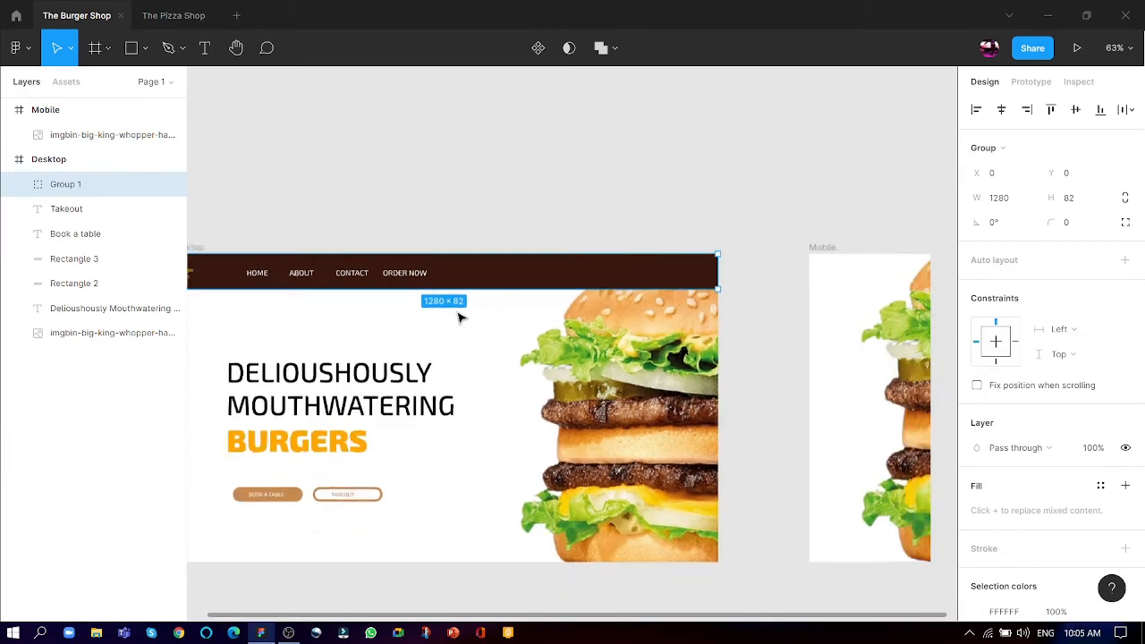
{"action": "scroll", "coordinate": [519, 272], "scroll_direction": "down", "scroll_amount": 3}
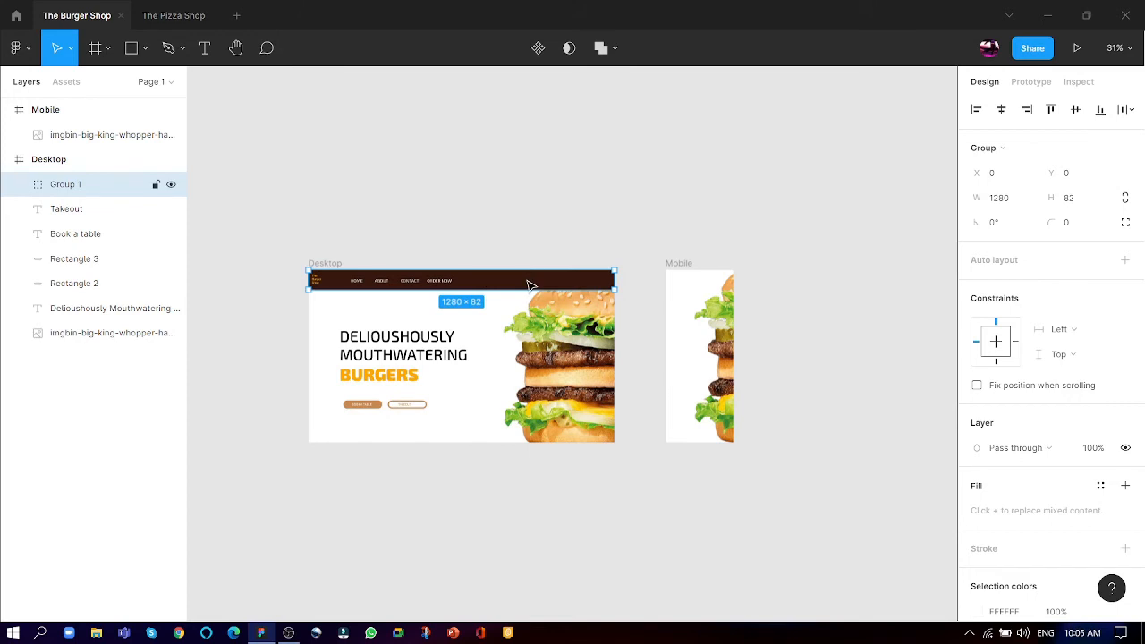
{"action": "left_click_drag", "start_coordinate": [533, 285], "coordinate": [893, 286]}
{"action": "scroll", "coordinate": [859, 292], "scroll_direction": "down", "scroll_amount": 3}
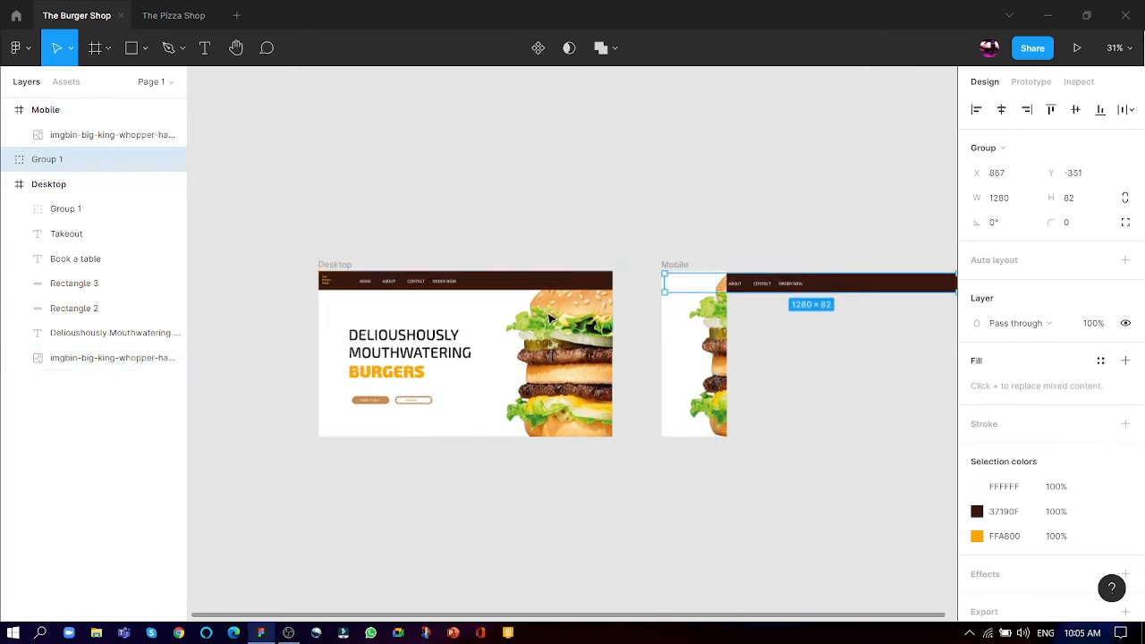
{"action": "scroll", "coordinate": [824, 300], "scroll_direction": "up", "scroll_amount": 3}
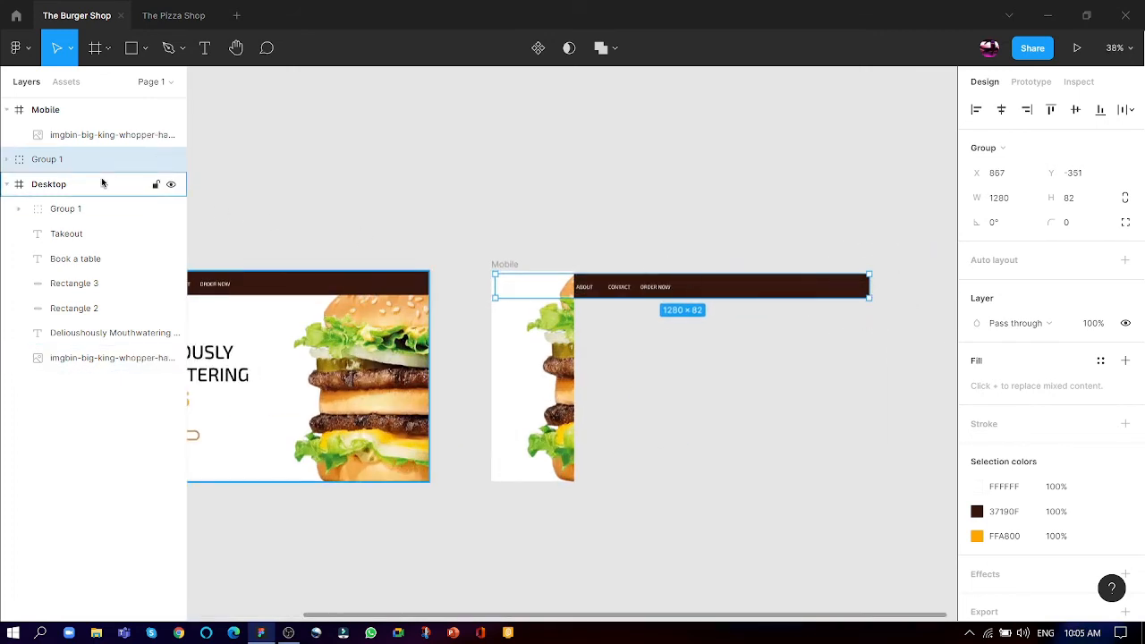
{"action": "left_click_drag", "start_coordinate": [89, 158], "coordinate": [98, 131]}
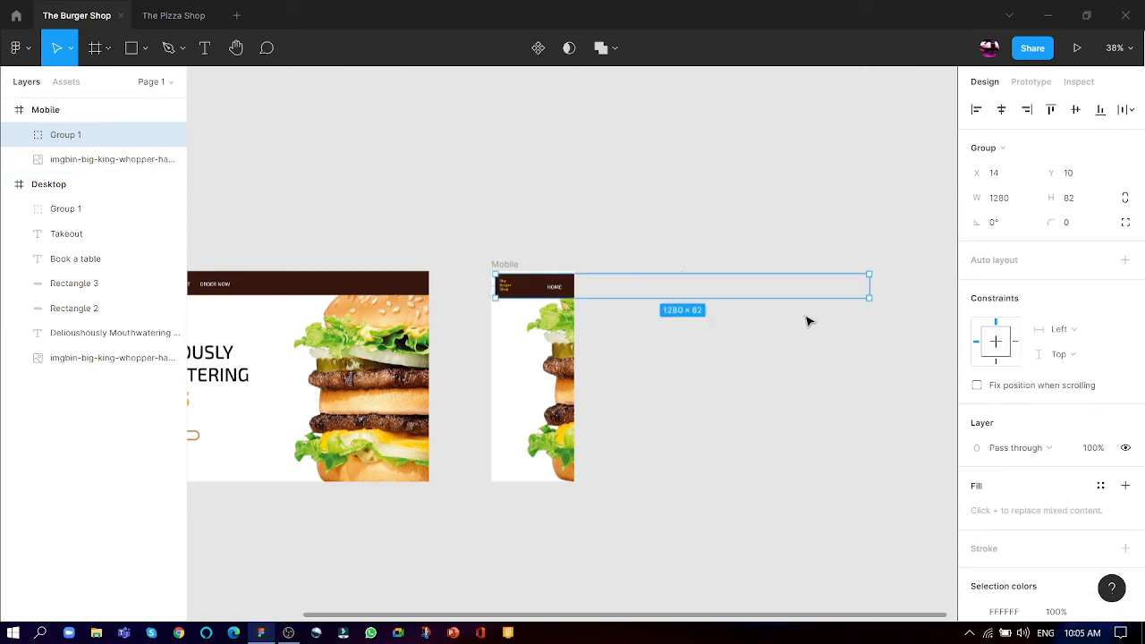
- Resize the copied header group to 283 × 92 so it spans the Mobile frame's width from X 0, Y 0
{"action": "left_click_drag", "start_coordinate": [873, 284], "coordinate": [574, 283]}
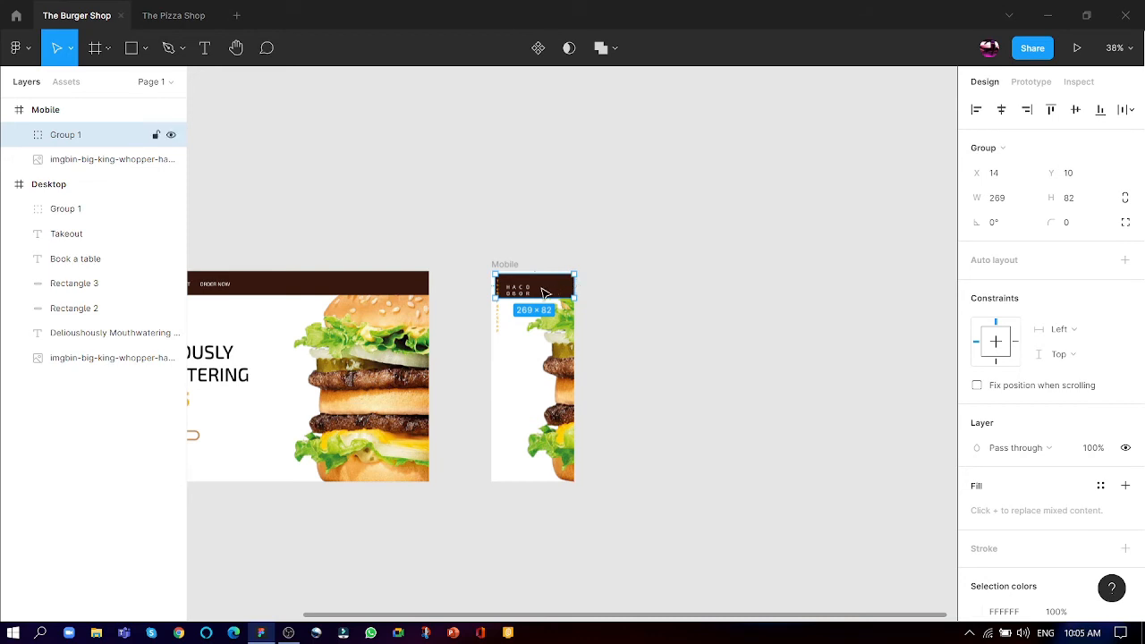
{"action": "left_click_drag", "start_coordinate": [493, 286], "coordinate": [524, 270]}
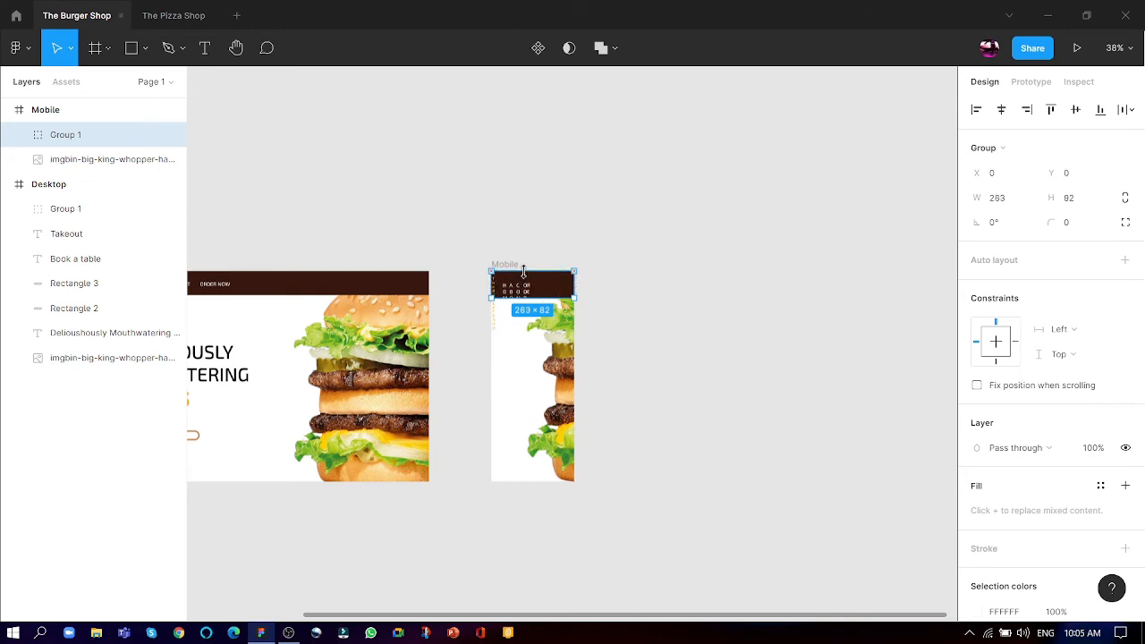
{"action": "scroll", "coordinate": [520, 290], "scroll_direction": "up", "scroll_amount": 6}
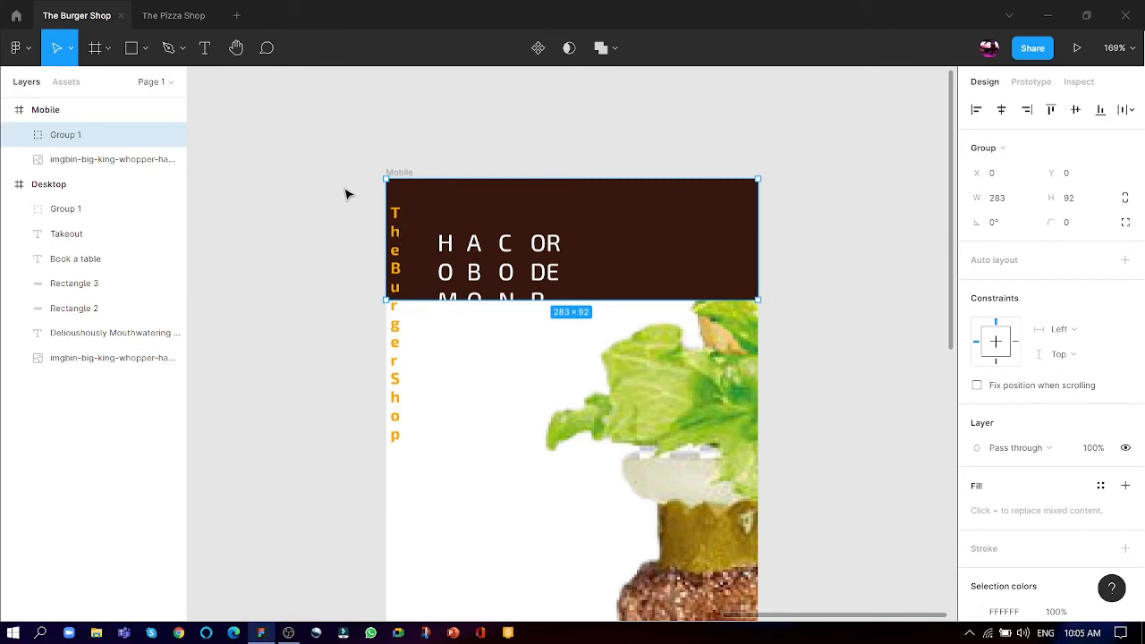
- Ungroup the Mobile header and delete its Order Now, Contact, About and Home texts
{"action": "key", "text": "ctrl"}
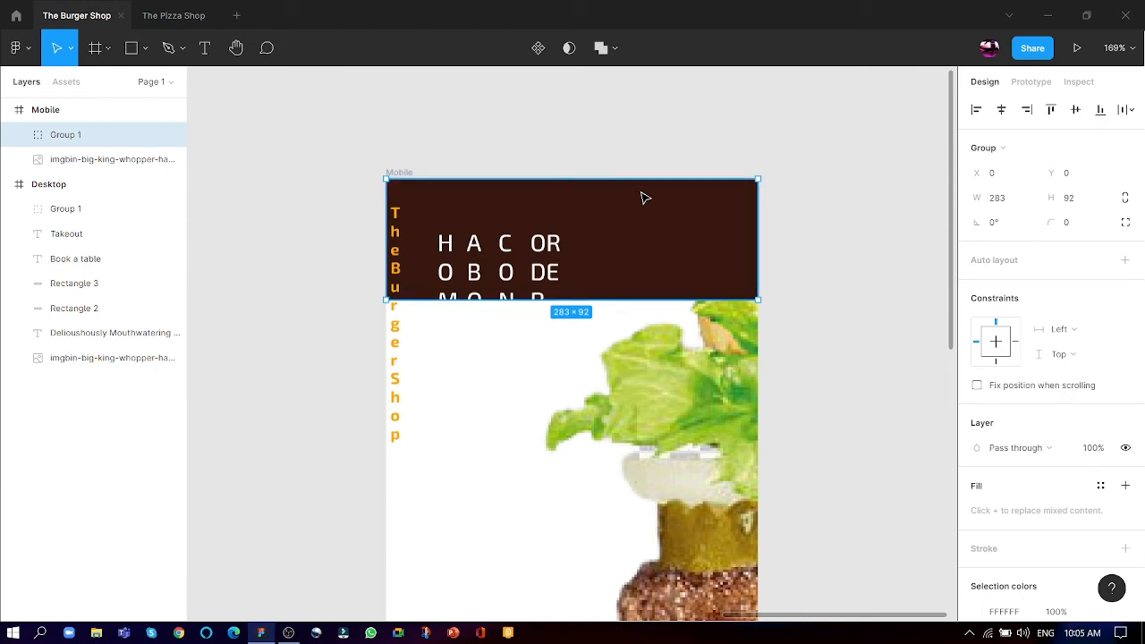
{"action": "key", "text": "ctrl+shift+g"}
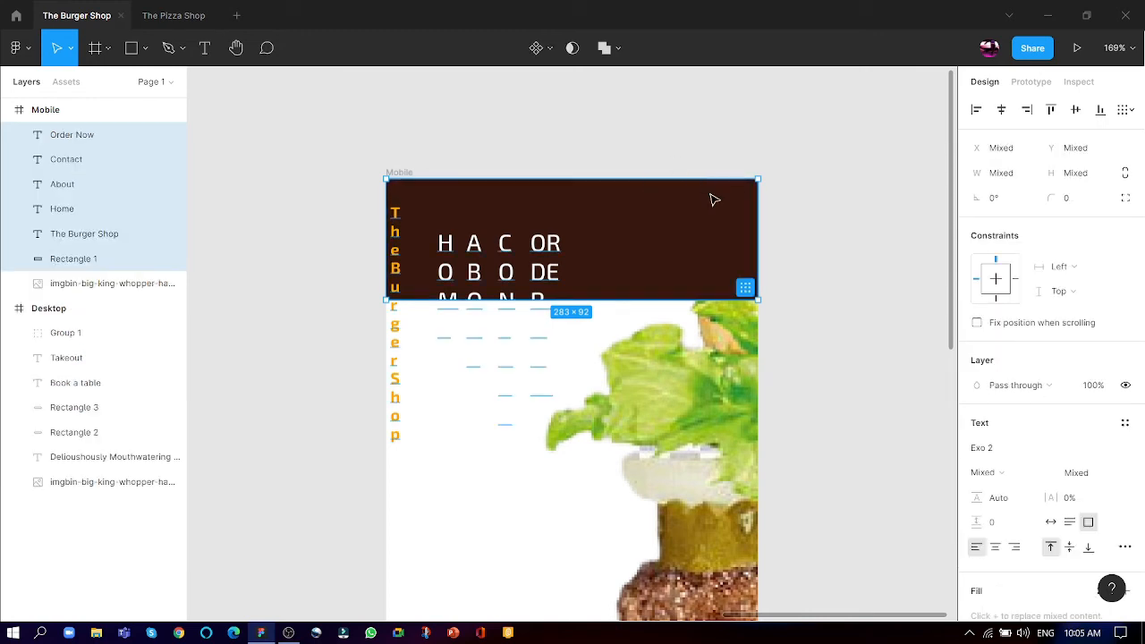
{"action": "left_click", "coordinate": [659, 130]}
{"action": "left_click", "coordinate": [531, 254]}
{"action": "left_click", "coordinate": [550, 247]}
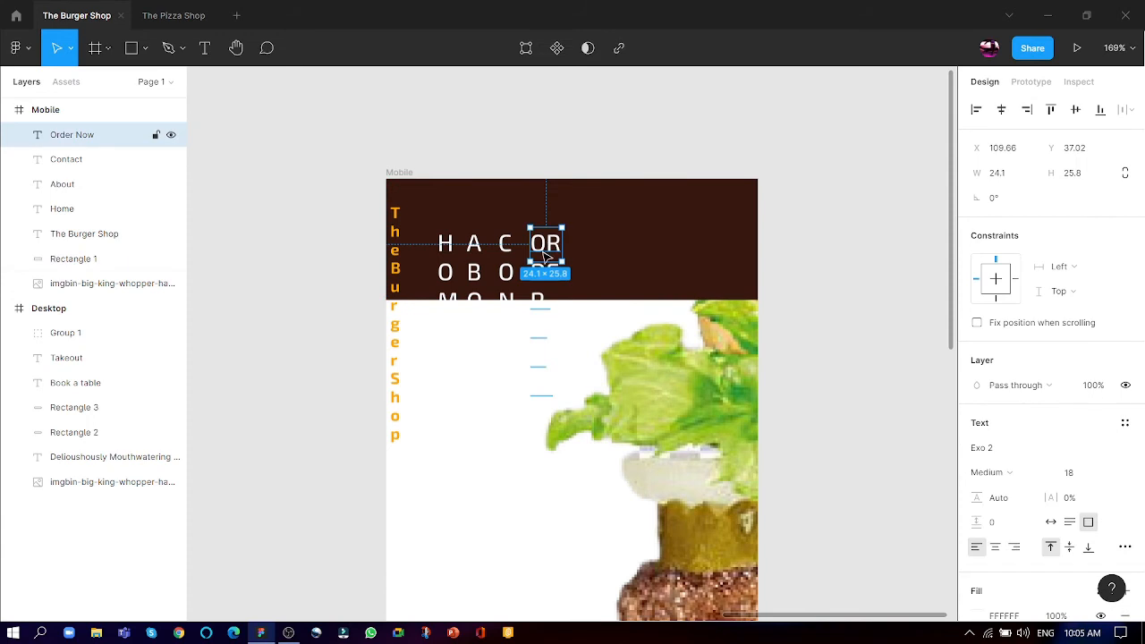
{"action": "key", "text": "Delete"}
{"action": "left_click", "coordinate": [495, 259]}
{"action": "left_click", "coordinate": [504, 262]}
{"action": "key", "text": "Delete"}
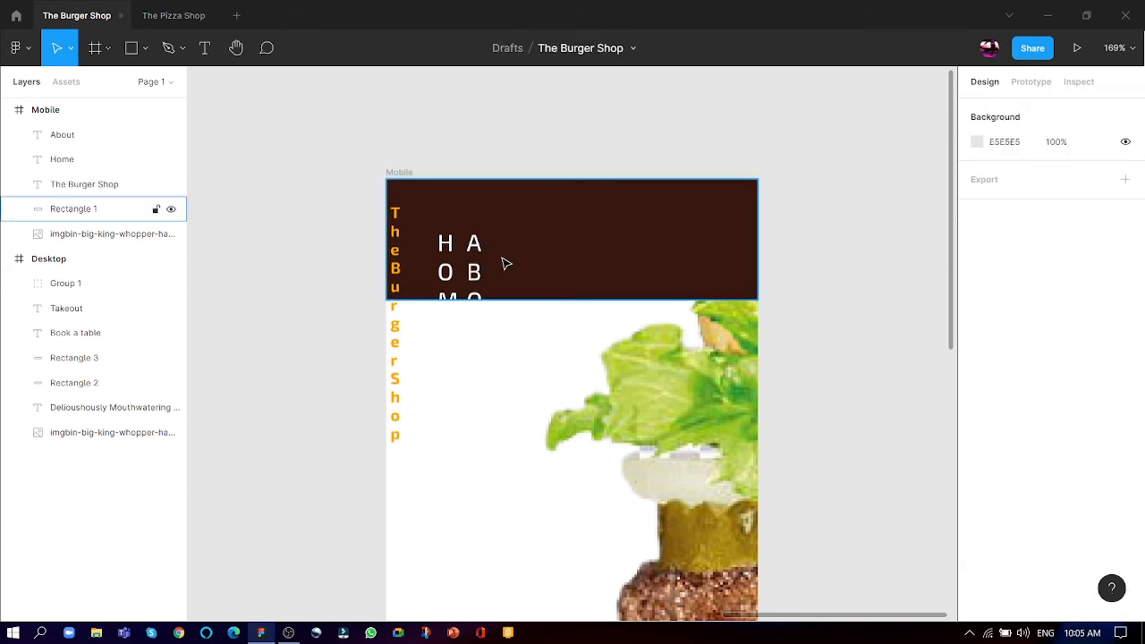
{"action": "left_click", "coordinate": [474, 259]}
{"action": "key", "text": "Delete"}
{"action": "left_click", "coordinate": [445, 269]}
{"action": "key", "text": "Delete"}
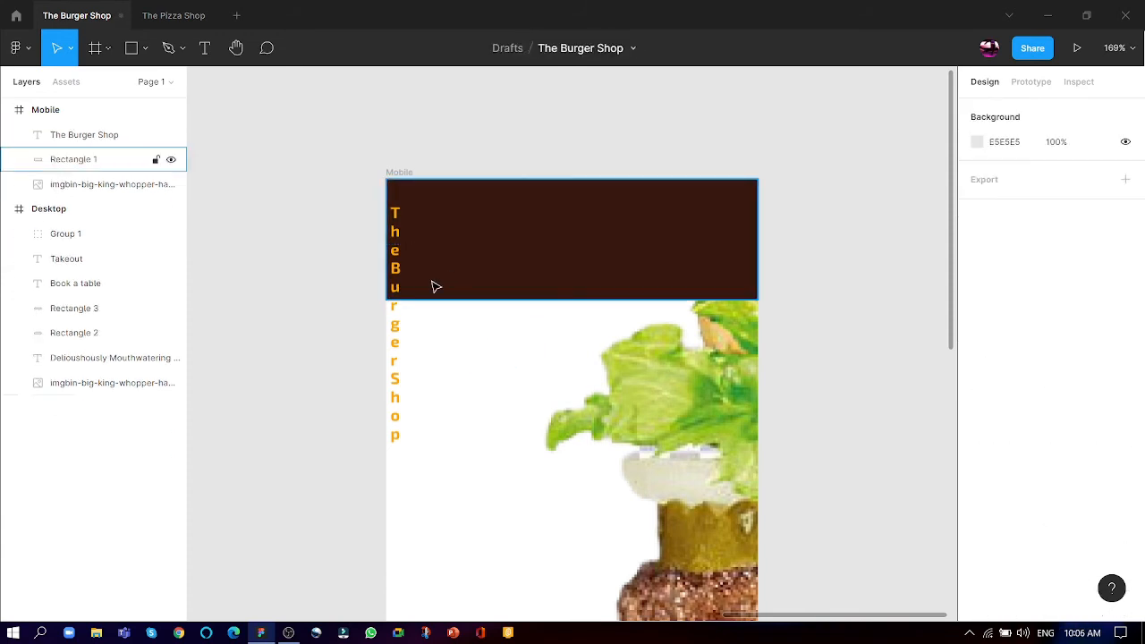
- Widen the Mobile header's logo text box so The Burger Shop reads as one word per line
{"action": "left_click", "coordinate": [395, 288]}
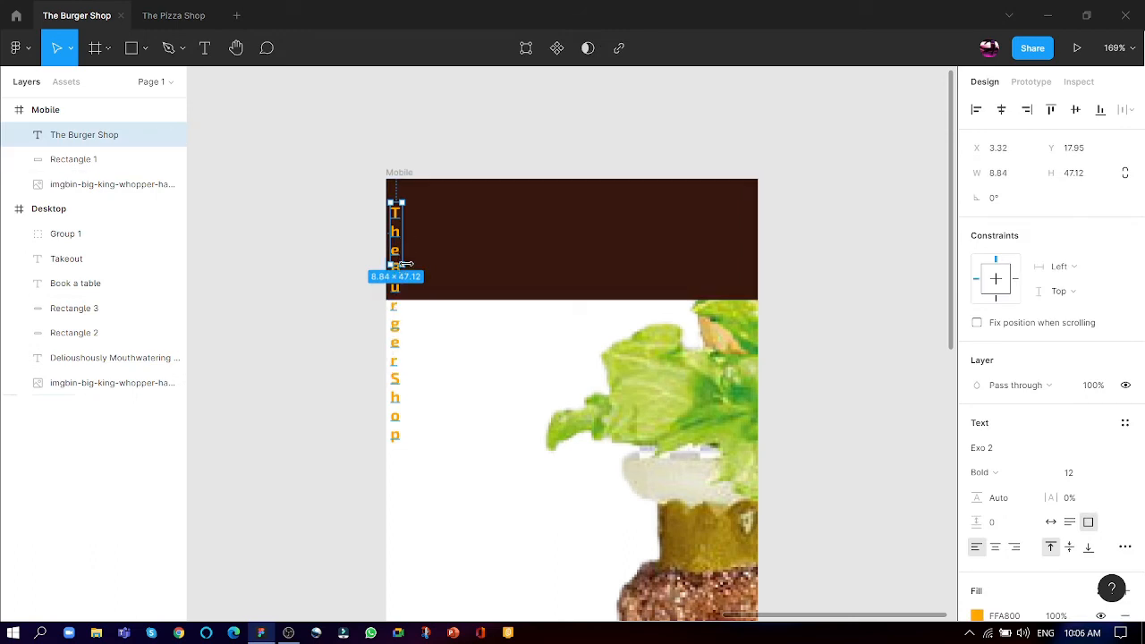
{"action": "left_click_drag", "start_coordinate": [402, 267], "coordinate": [470, 278]}
{"action": "left_click", "coordinate": [460, 169]}
{"action": "scroll", "coordinate": [582, 175], "scroll_direction": "up", "scroll_amount": 5}
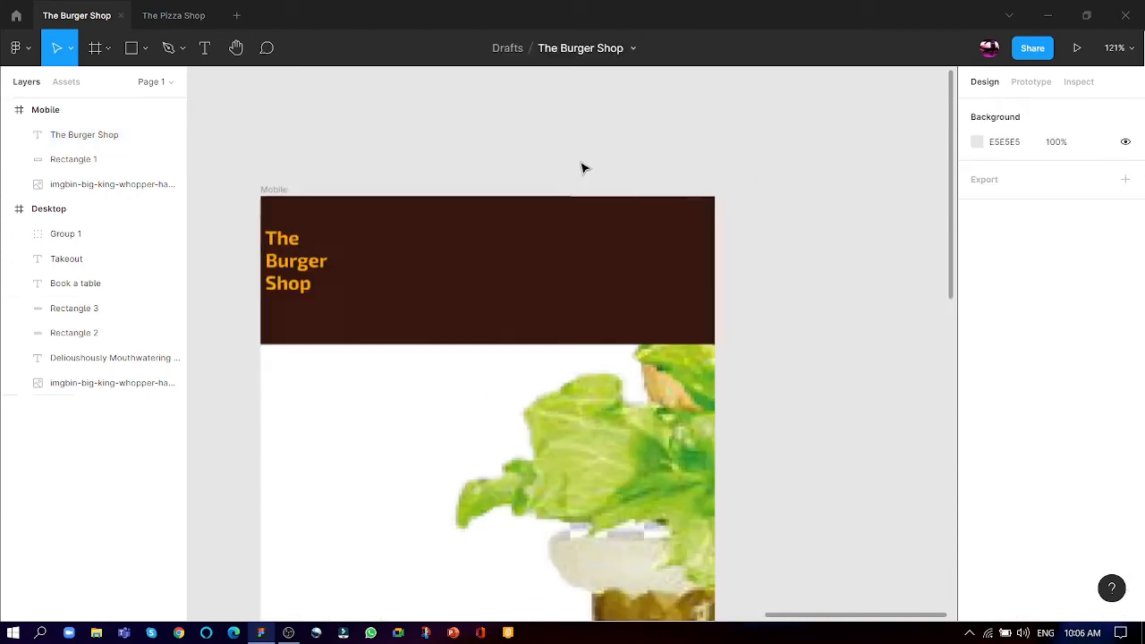
- Bring the Mobile frame's burger image to the front so it overlaps the brown header bar
{"action": "scroll", "coordinate": [582, 192], "scroll_direction": "down", "scroll_amount": 8}
{"action": "left_click", "coordinate": [590, 338]}
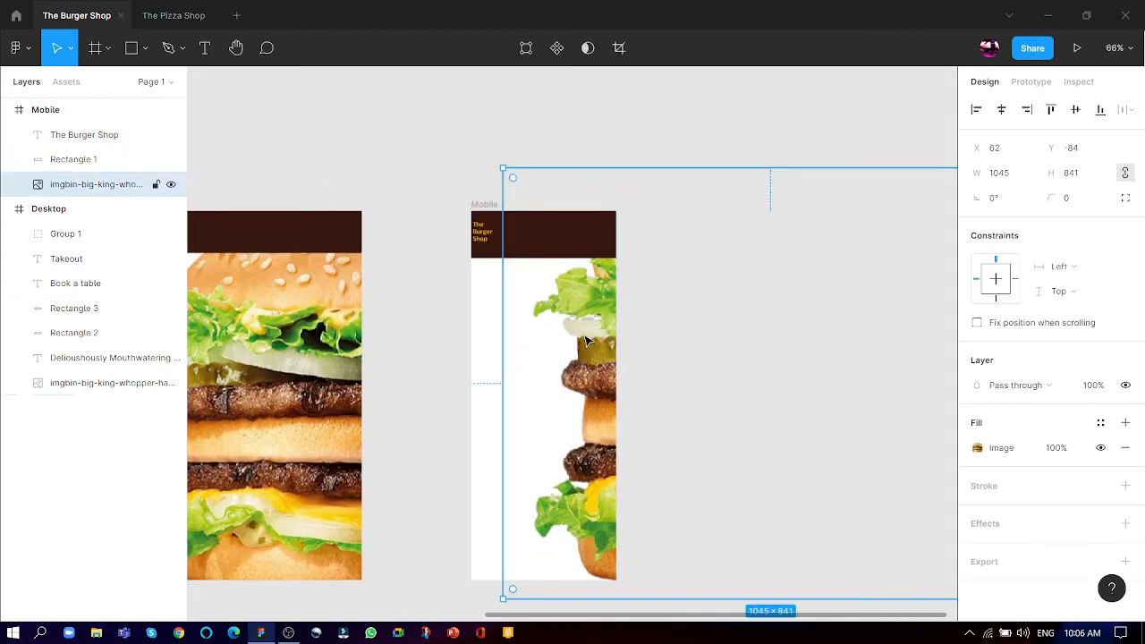
{"action": "right_click", "coordinate": [589, 331]}
{"action": "left_click", "coordinate": [626, 256]}
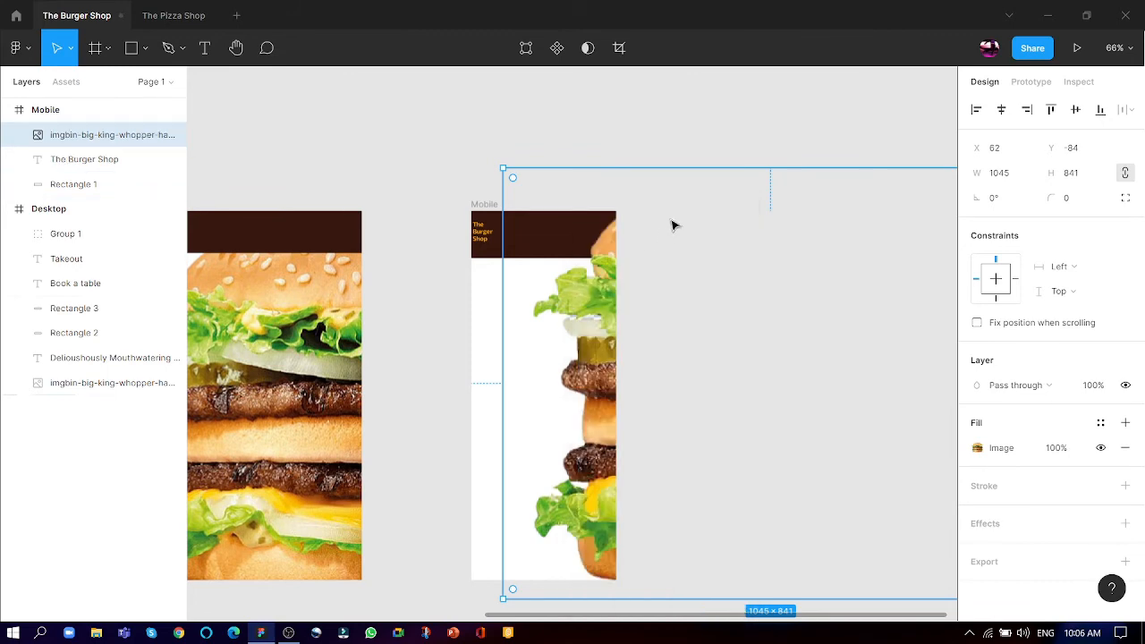
{"action": "left_click", "coordinate": [662, 141]}
{"action": "scroll", "coordinate": [459, 179], "scroll_direction": "up", "scroll_amount": 10}
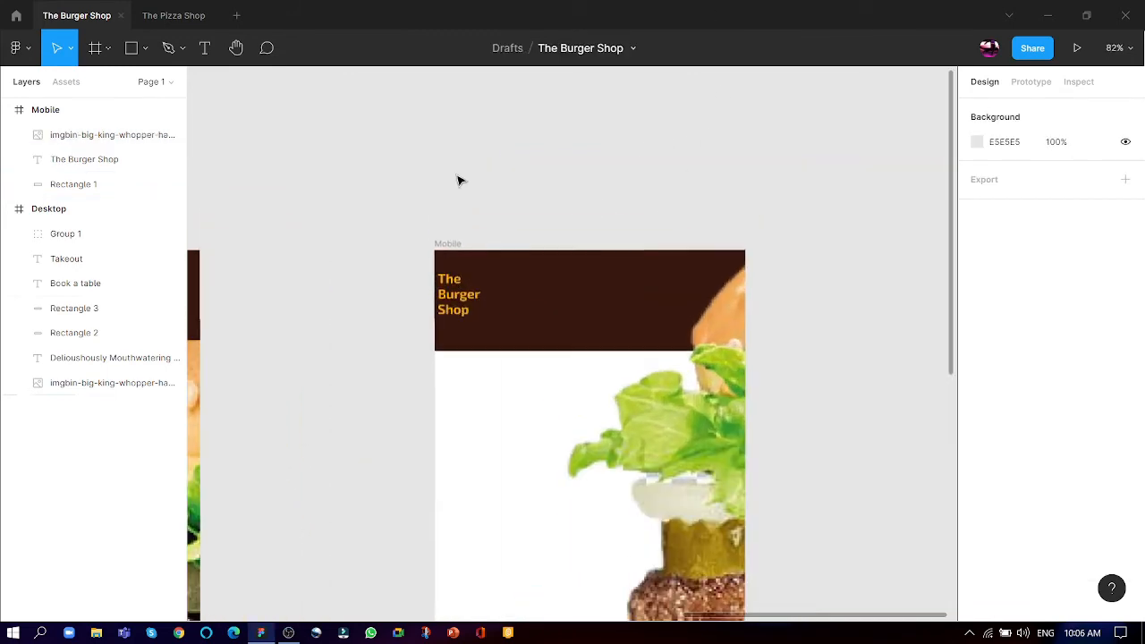
{"action": "scroll", "coordinate": [700, 331], "scroll_direction": "up", "scroll_amount": 5}
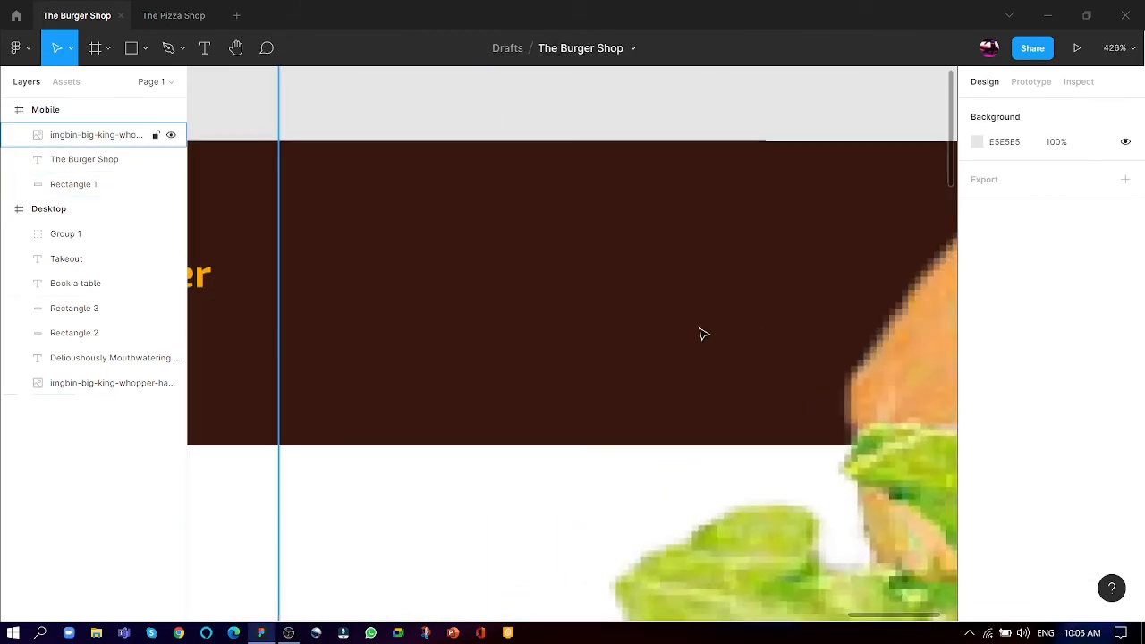
- Lock the burger image layer in the Mobile frame
{"action": "scroll", "coordinate": [715, 379], "scroll_direction": "down", "scroll_amount": 2}
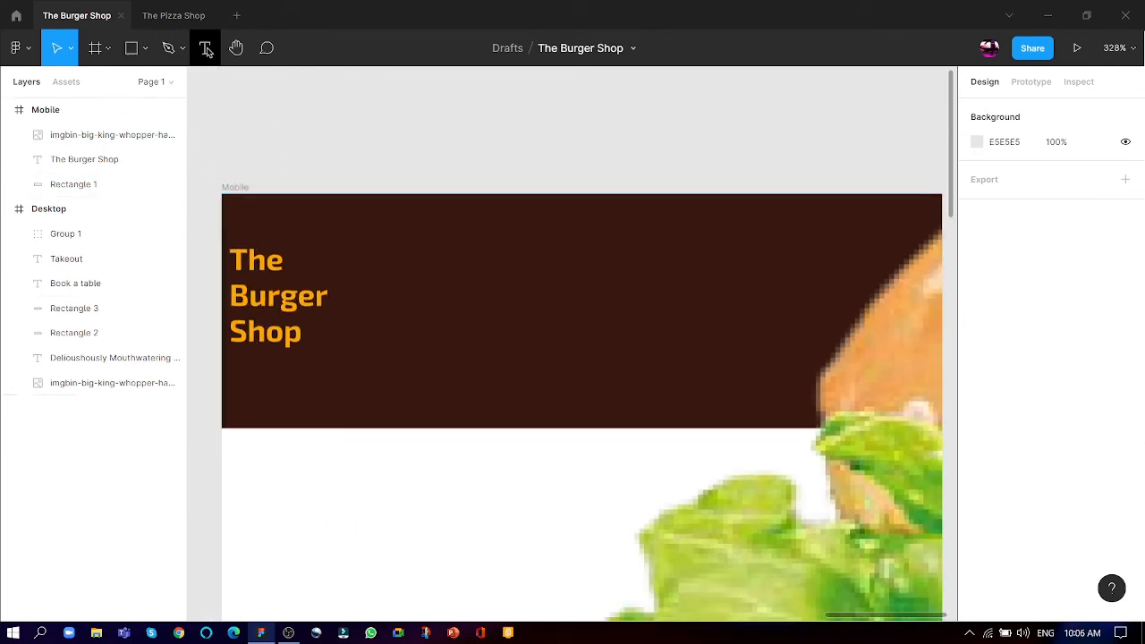
{"action": "left_click", "coordinate": [841, 484]}
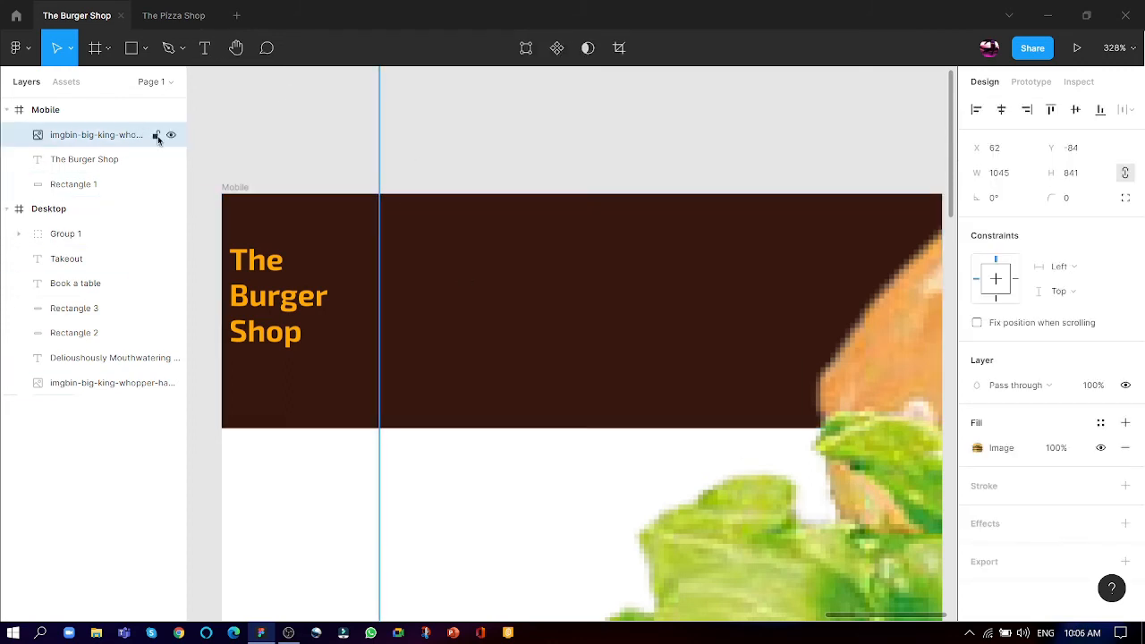
{"action": "left_click", "coordinate": [288, 151]}
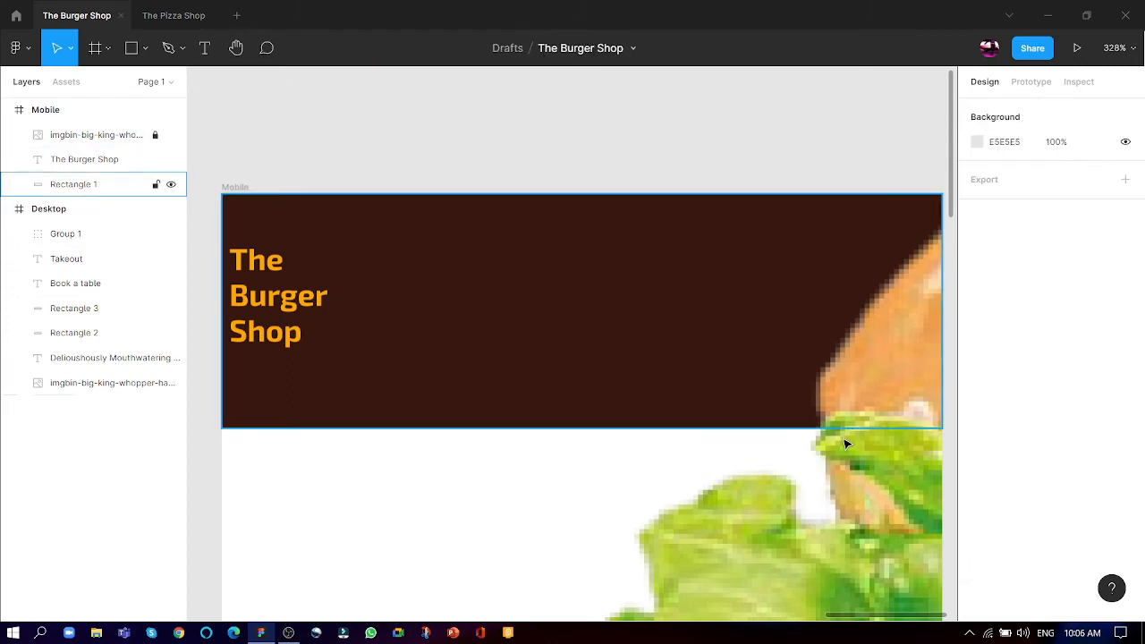
- Draw a horizontal line about 47 wide near the Mobile header's right end, at about X 216, Y 20
{"action": "scroll", "coordinate": [795, 516], "scroll_direction": "down", "scroll_amount": 1}
{"action": "scroll", "coordinate": [796, 516], "scroll_direction": "down", "scroll_amount": 2}
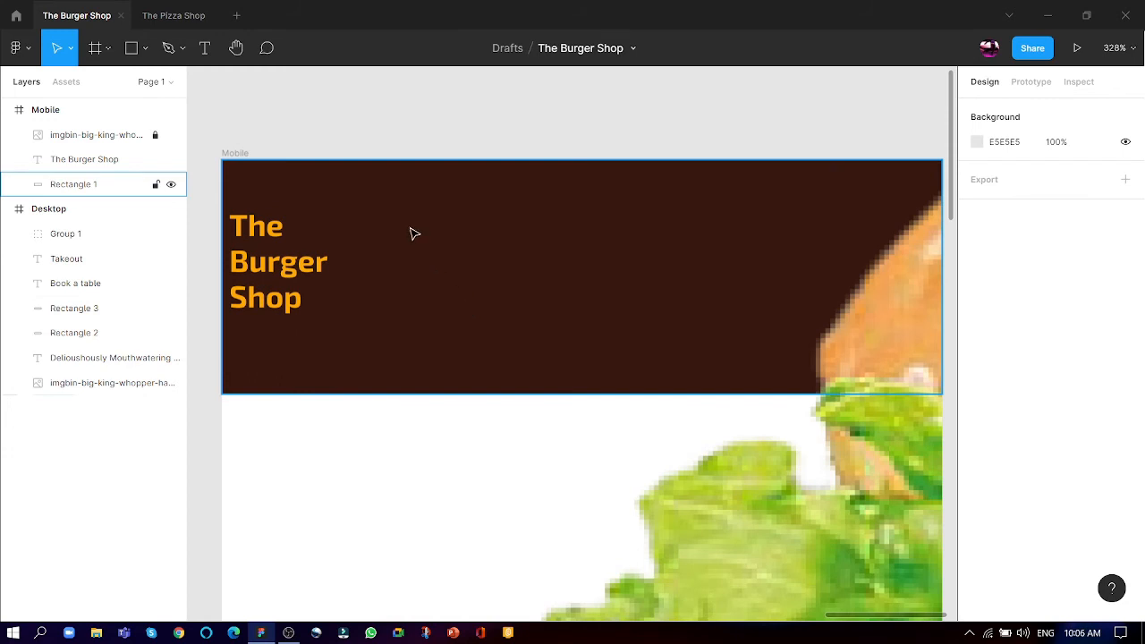
{"action": "left_click", "coordinate": [447, 235]}
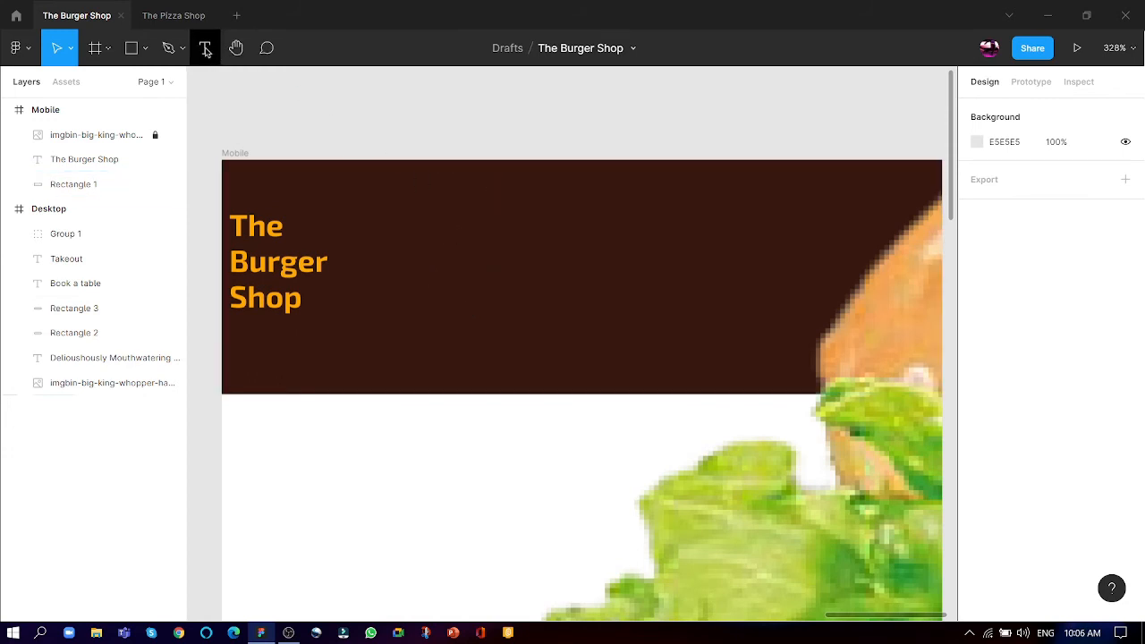
{"action": "left_click", "coordinate": [150, 51]}
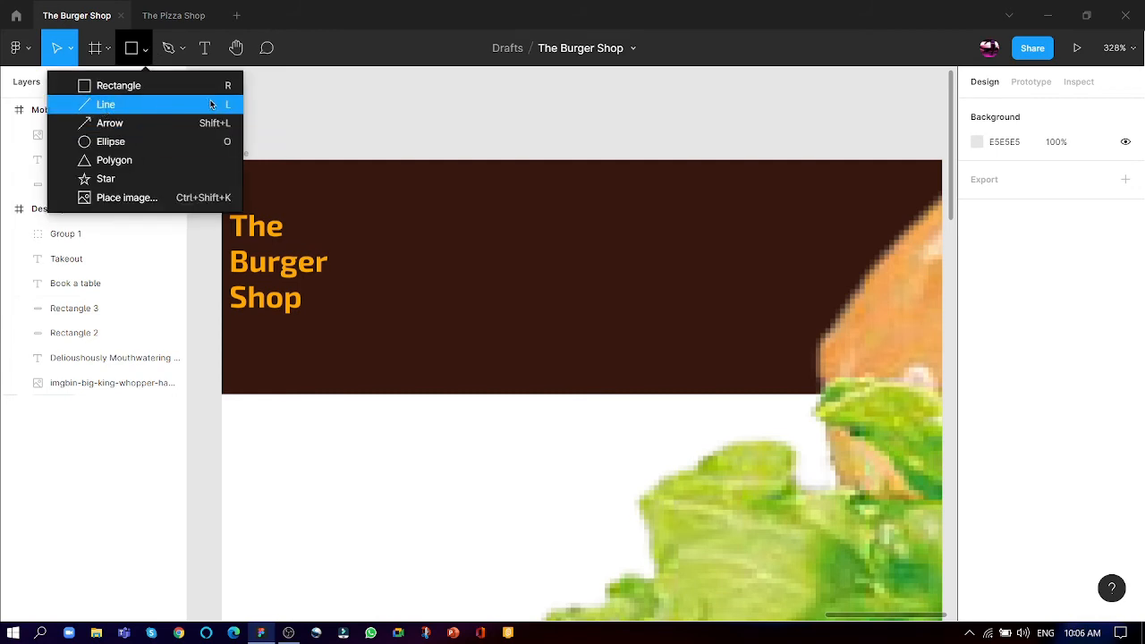
{"action": "key", "text": "l"}
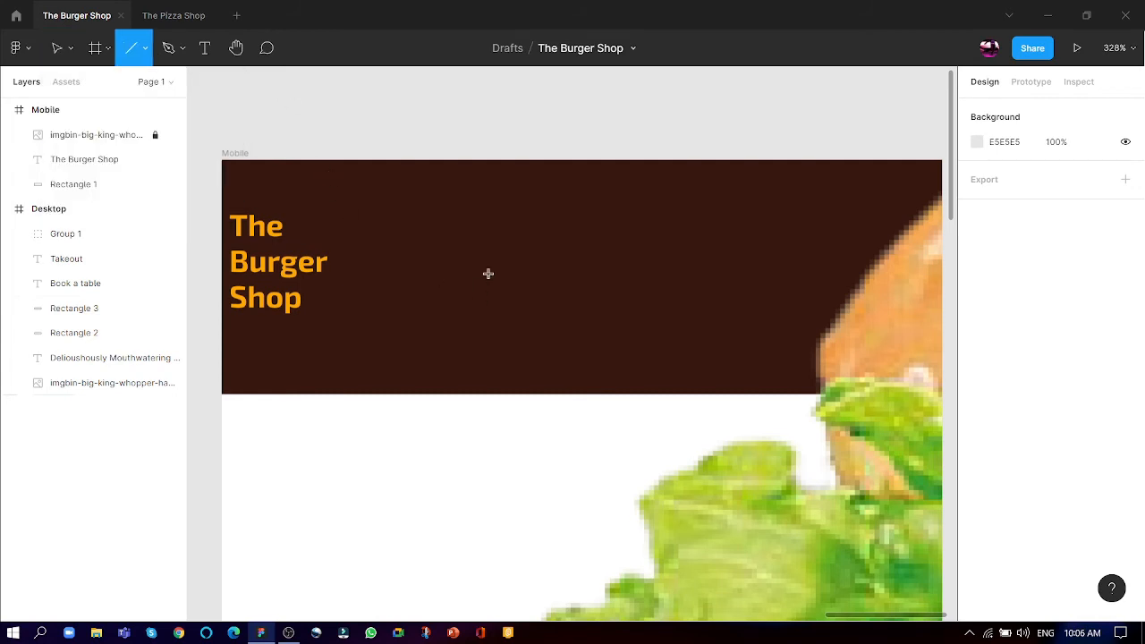
{"action": "left_click_drag", "start_coordinate": [772, 210], "coordinate": [893, 222]}
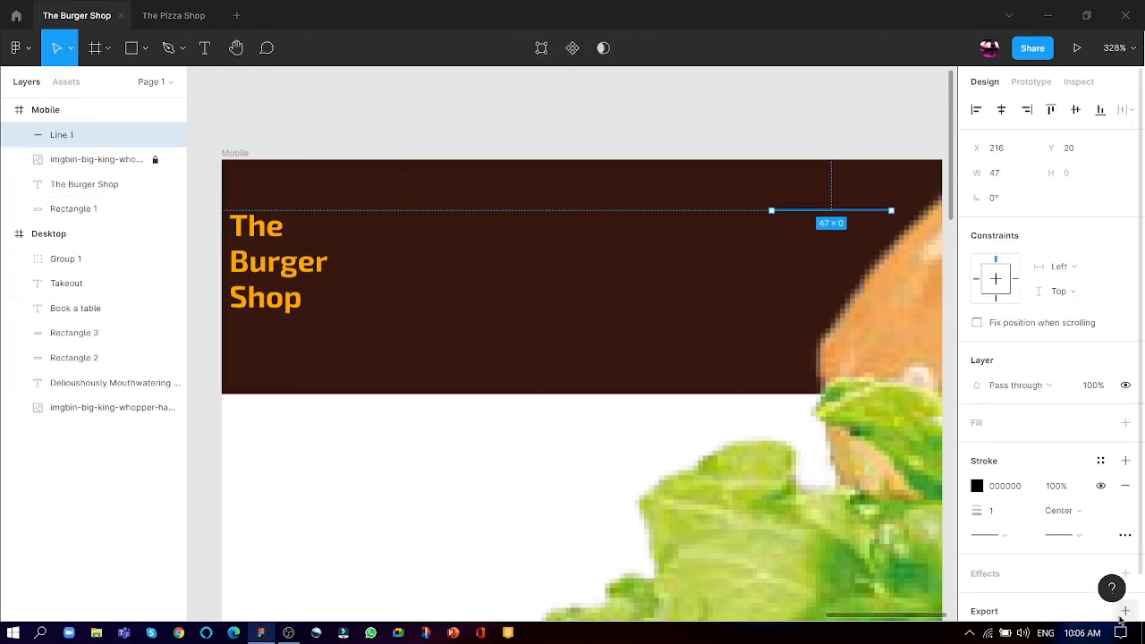
- Set the new header line's stroke colour to white FFFFFF and its thickness to 3
{"action": "left_click", "coordinate": [977, 485]}
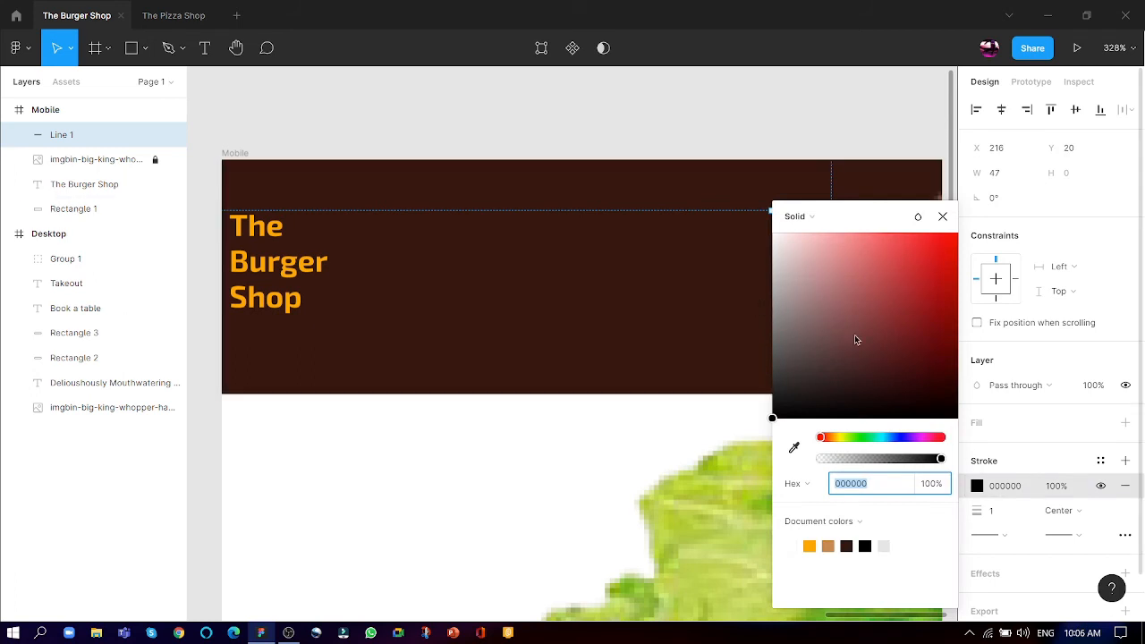
{"action": "left_click", "coordinate": [689, 120]}
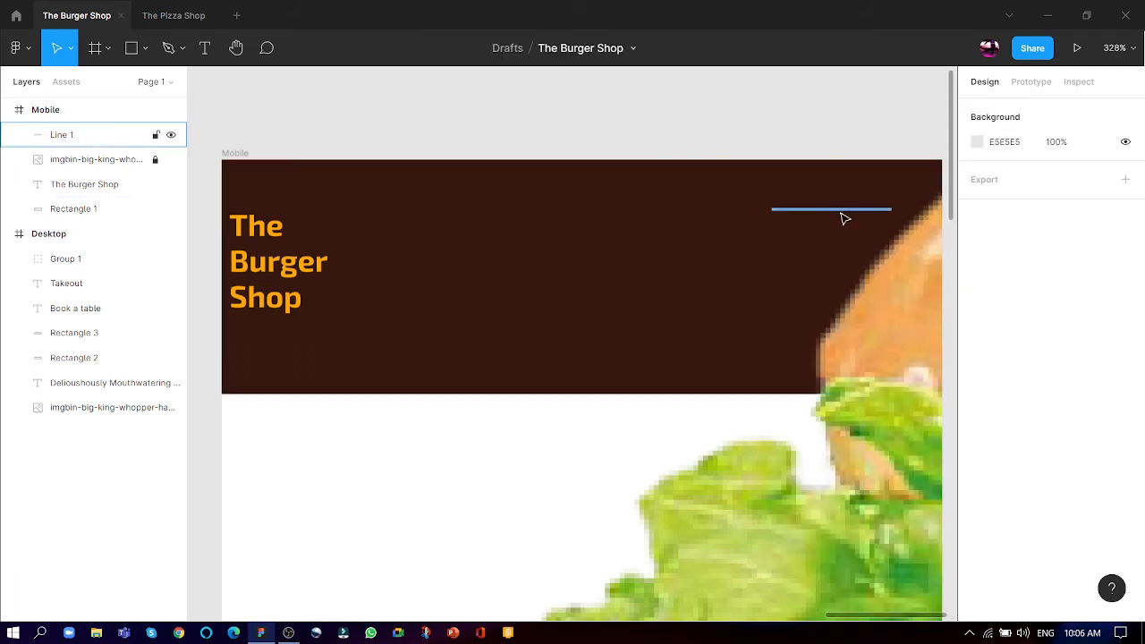
{"action": "left_click", "coordinate": [842, 213]}
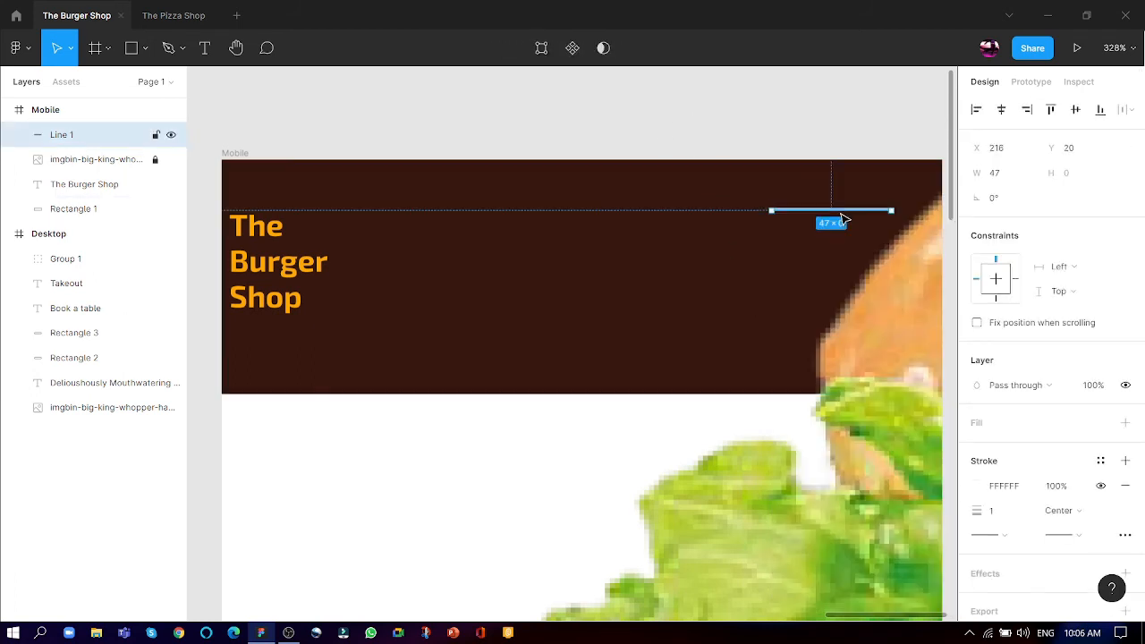
{"action": "left_click", "coordinate": [976, 485]}
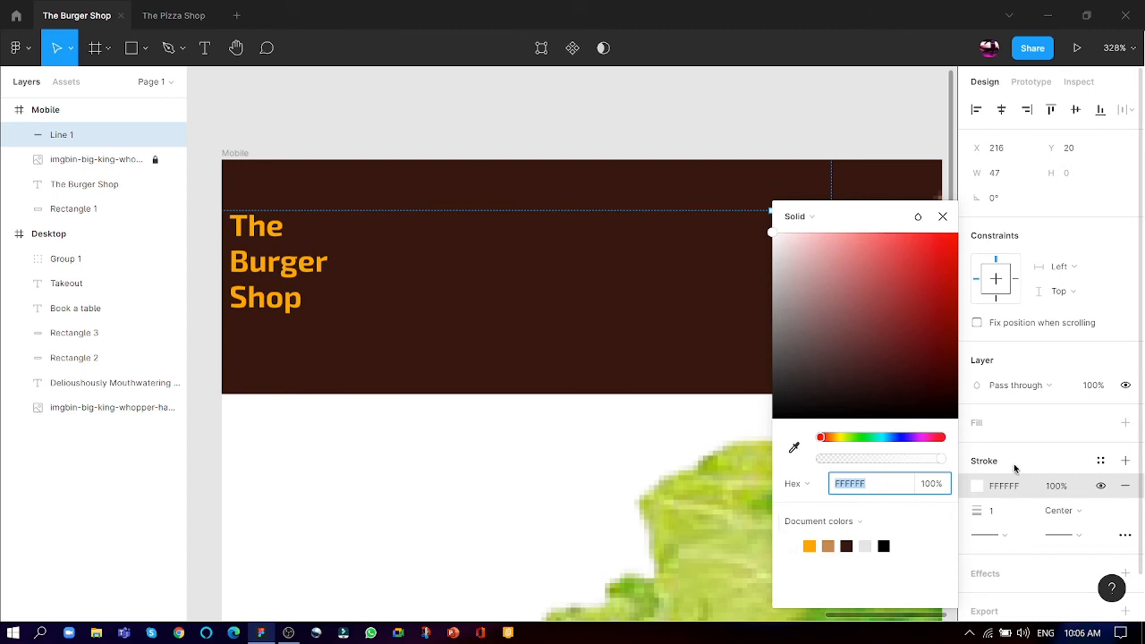
{"action": "left_click", "coordinate": [995, 510]}
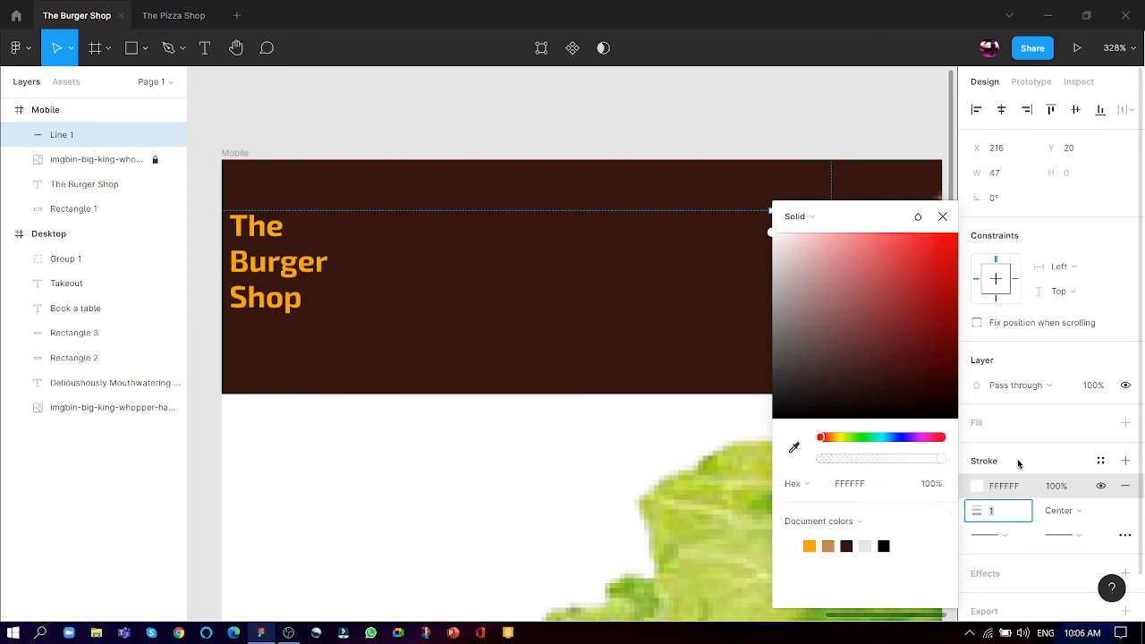
{"action": "left_click", "coordinate": [710, 148]}
{"action": "left_click", "coordinate": [816, 213]}
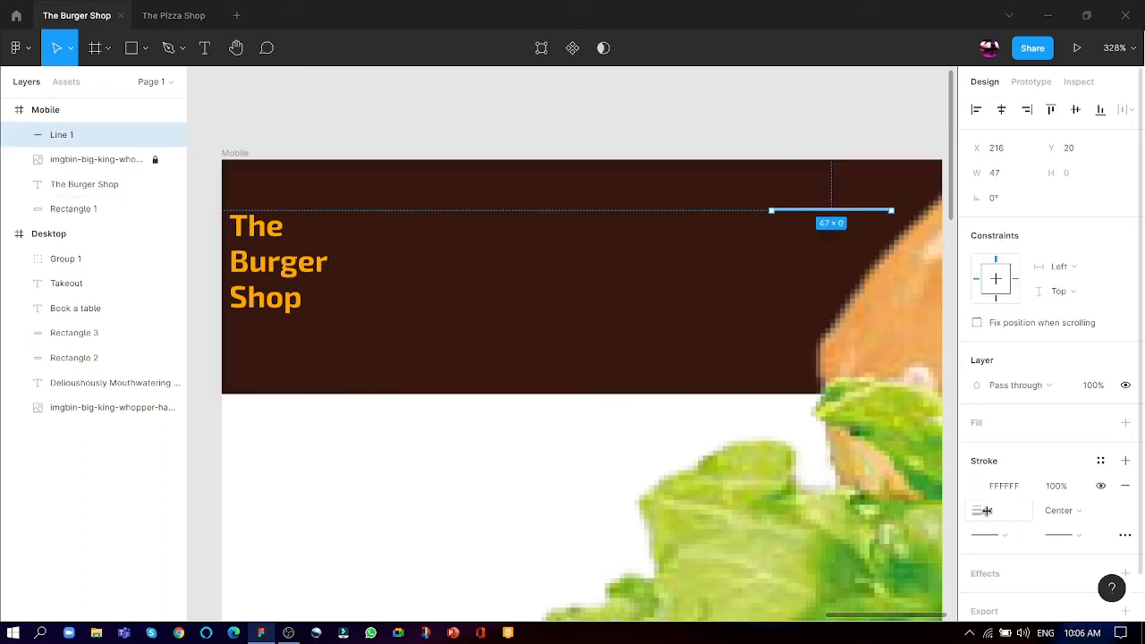
{"action": "left_click_drag", "start_coordinate": [987, 511], "coordinate": [983, 510]}
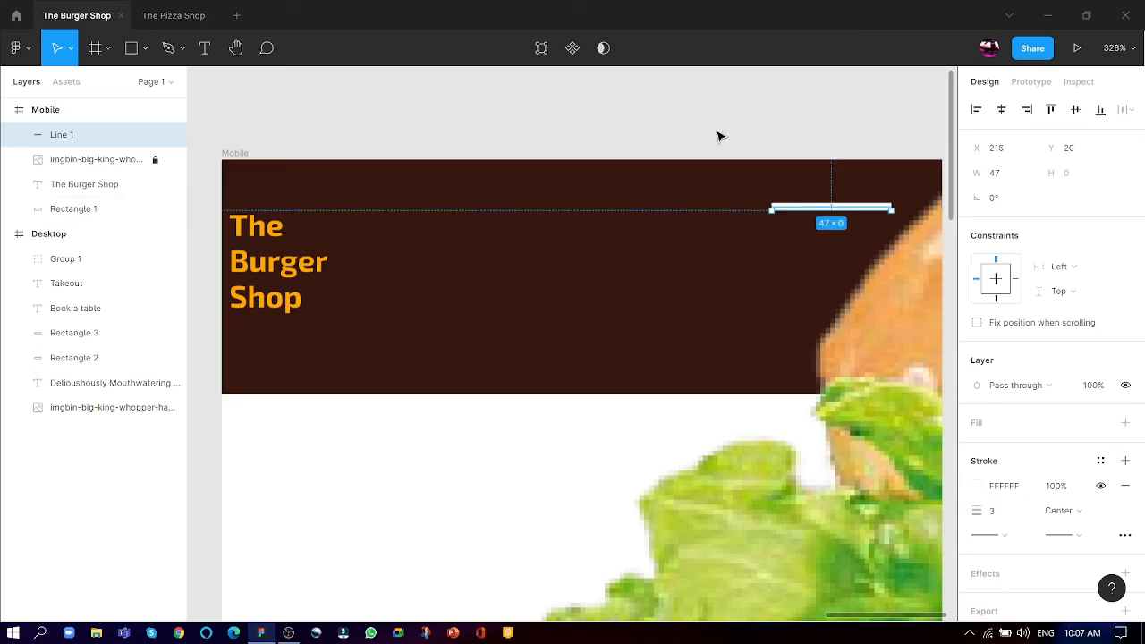
- Paste a copy of the white header line at Y 28, widen it to 57 and centre it beneath the first line at X 211
{"action": "left_click", "coordinate": [753, 128]}
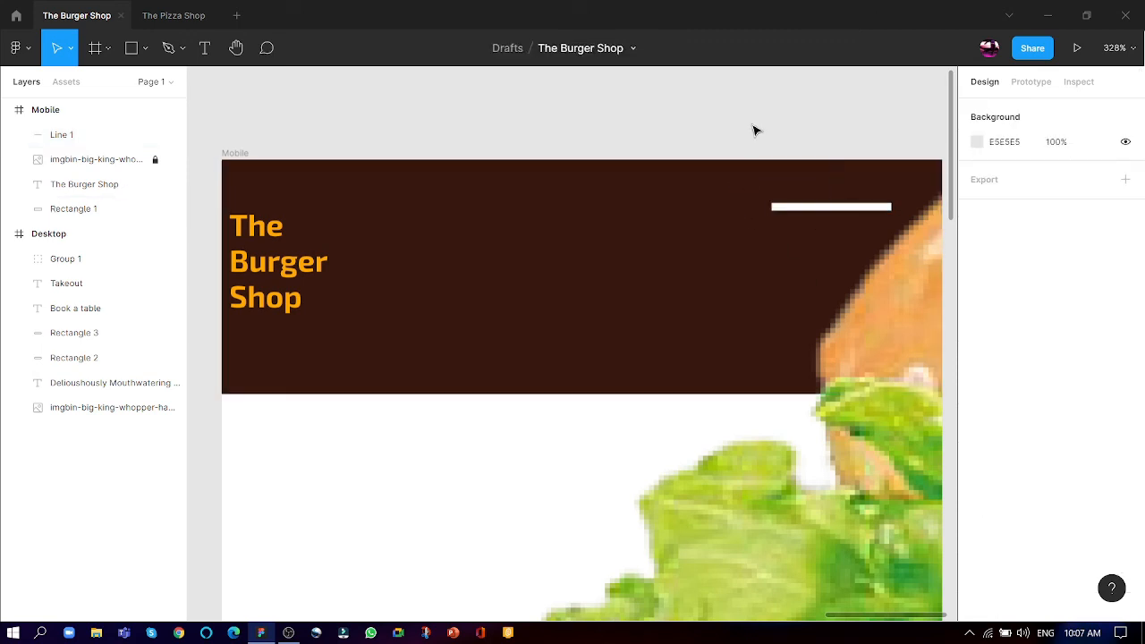
{"action": "key", "text": "ctrl+v"}
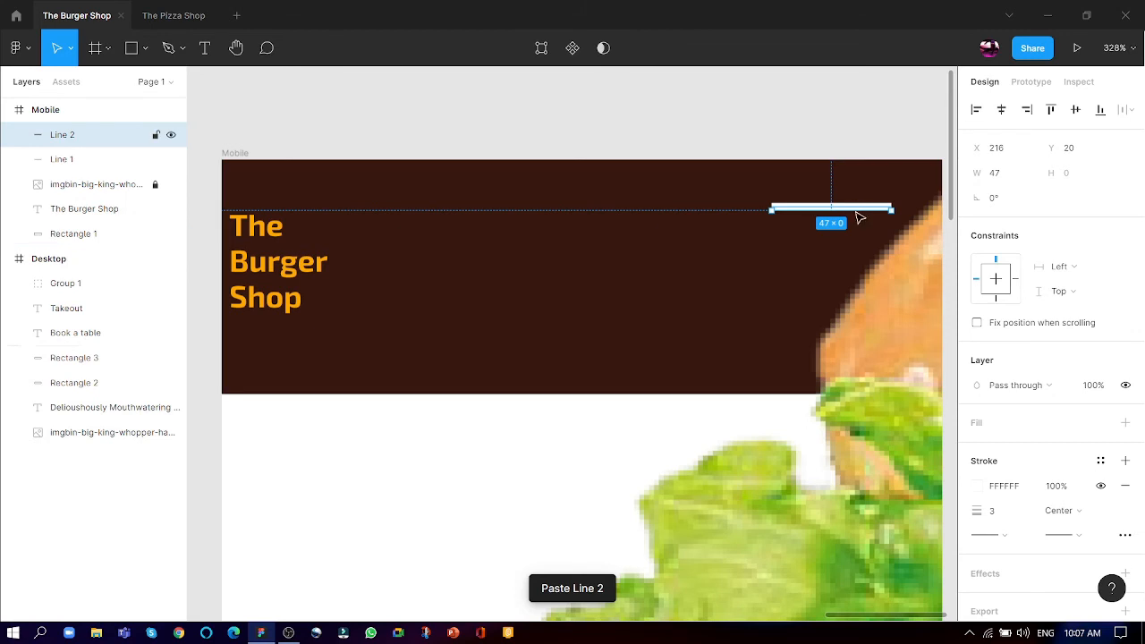
{"action": "left_click_drag", "start_coordinate": [858, 218], "coordinate": [863, 238]}
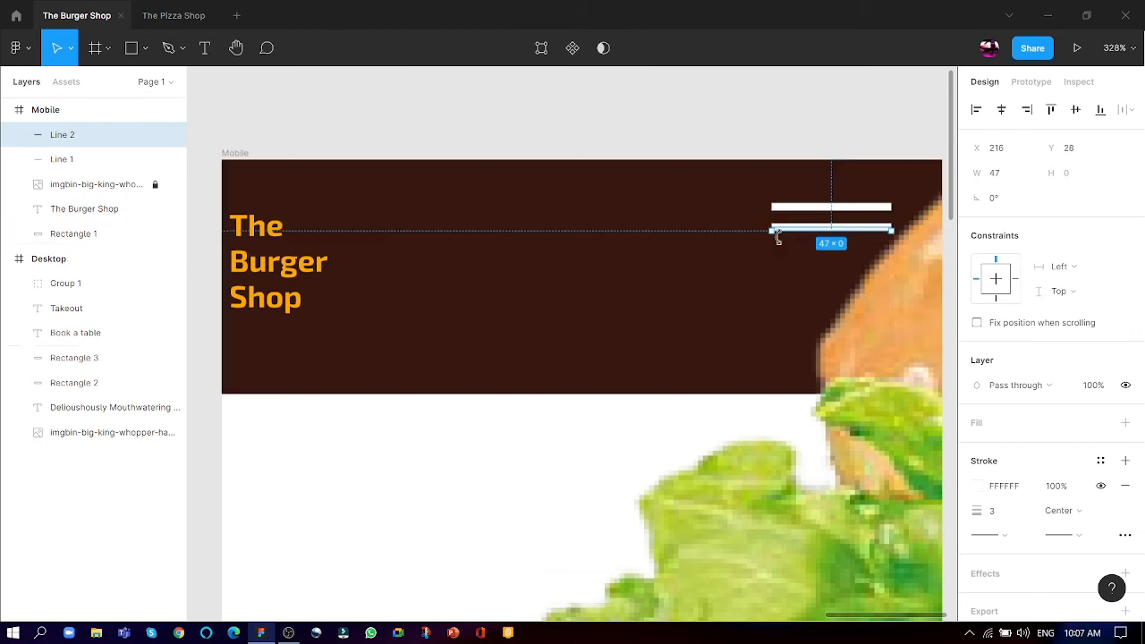
{"action": "left_click_drag", "start_coordinate": [775, 234], "coordinate": [746, 232]}
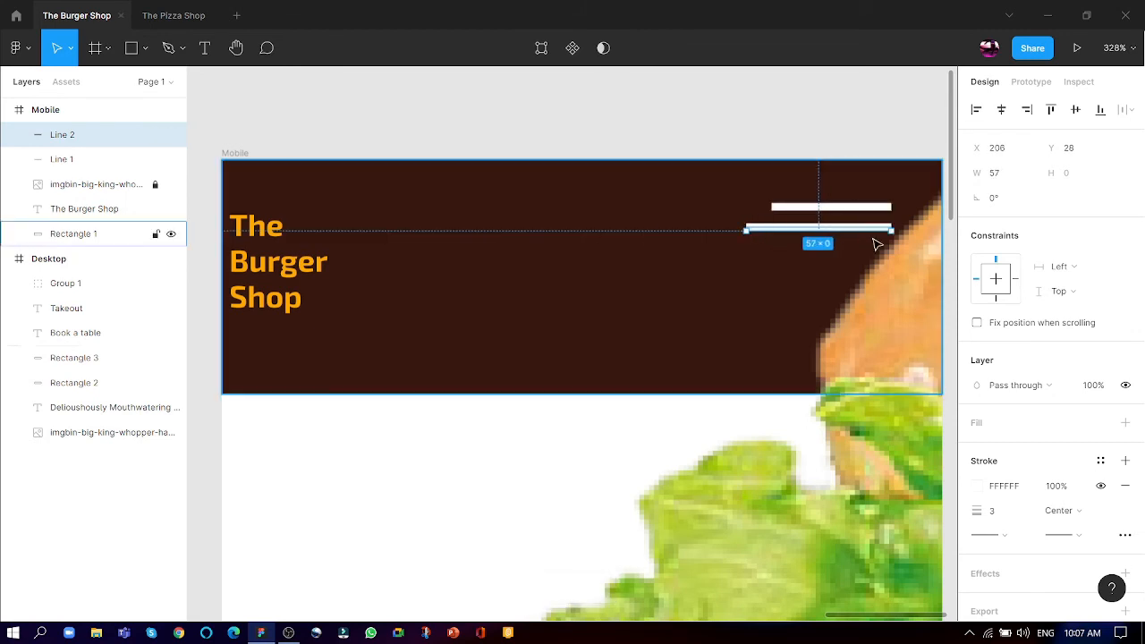
{"action": "left_click_drag", "start_coordinate": [869, 231], "coordinate": [883, 228]}
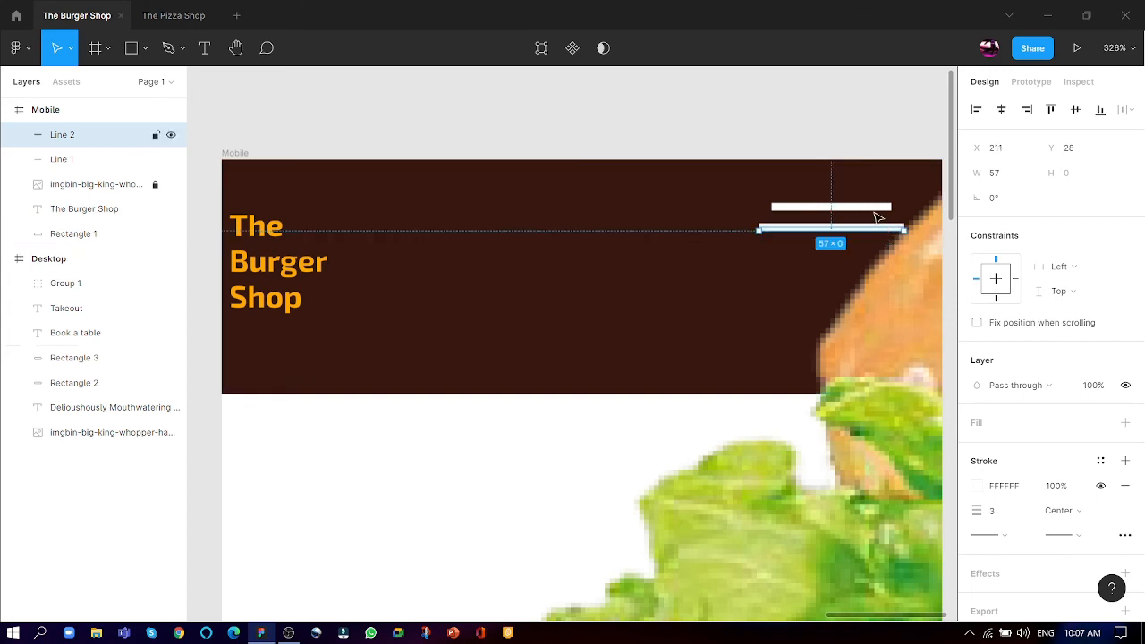
- Paste a third menu line at Y 36 and shorten it at both ends to match the first line's length
{"action": "left_click", "coordinate": [737, 140]}
{"action": "key", "text": "ctrl+v"}
{"action": "left_click_drag", "start_coordinate": [814, 229], "coordinate": [810, 250]}
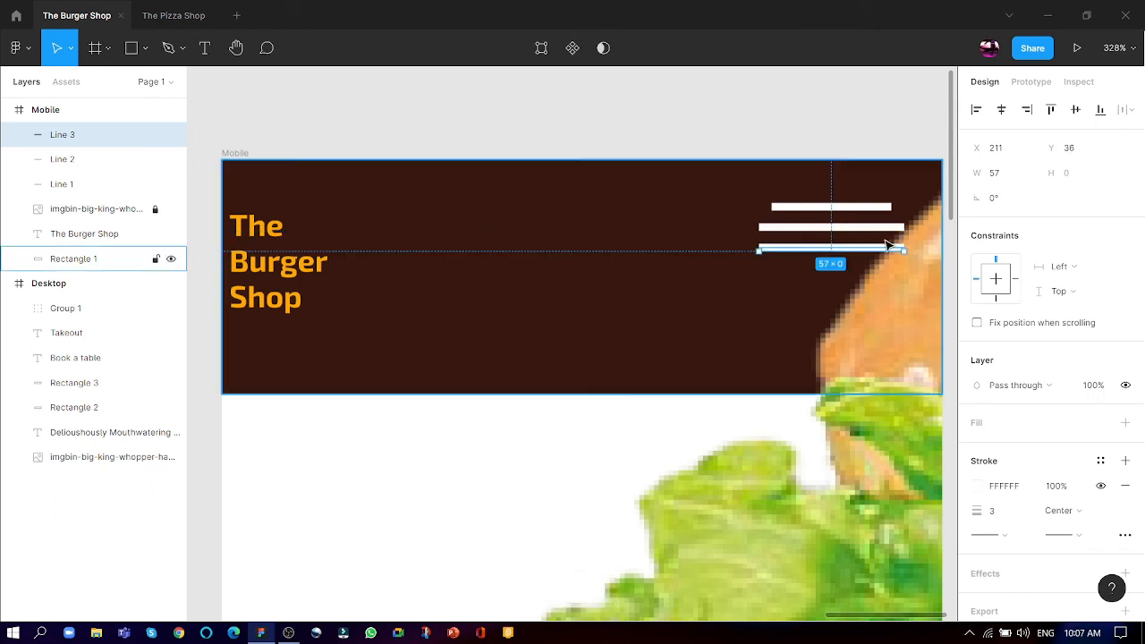
{"action": "left_click_drag", "start_coordinate": [903, 247], "coordinate": [891, 251]}
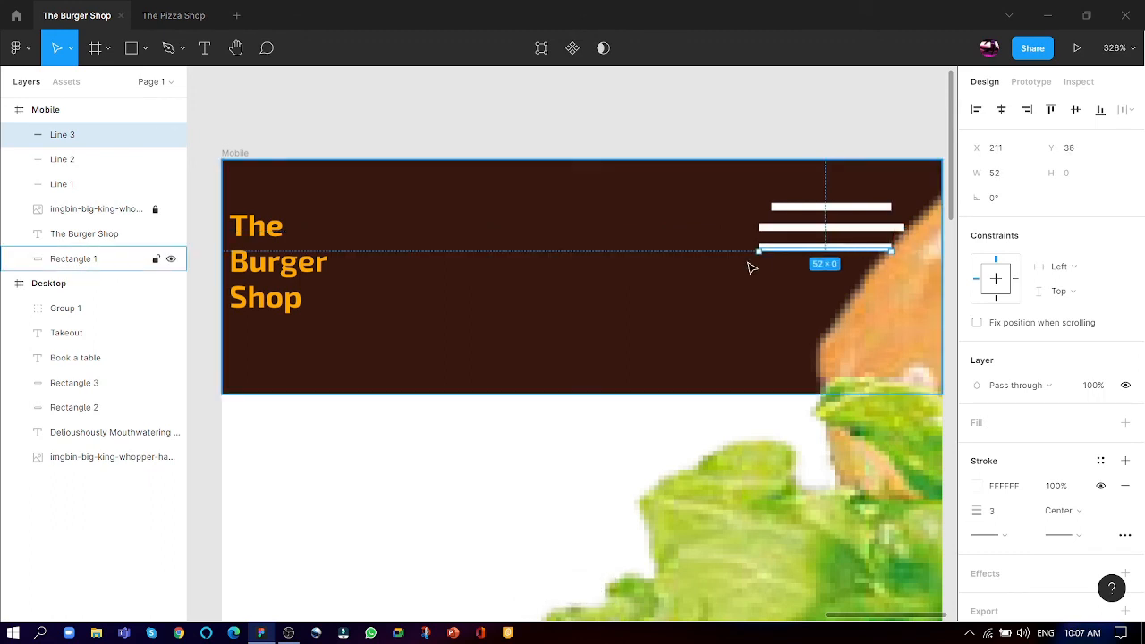
{"action": "left_click_drag", "start_coordinate": [758, 250], "coordinate": [772, 254]}
{"action": "left_click", "coordinate": [748, 124]}
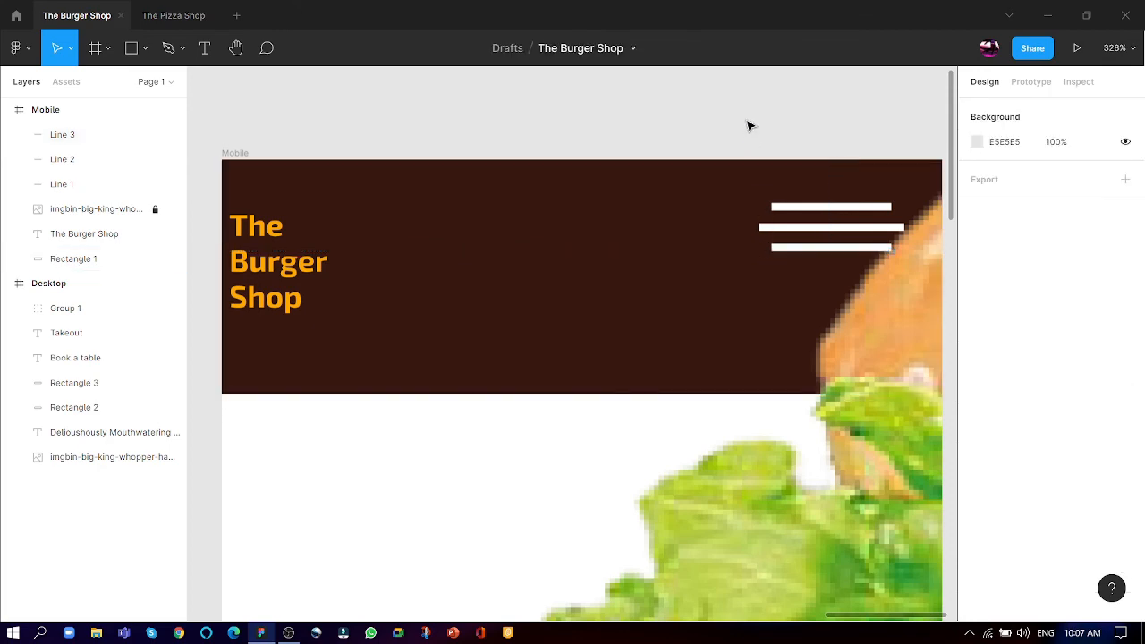
- Select all three menu lines together and shrink them to about 48 × 13
{"action": "scroll", "coordinate": [733, 177], "scroll_direction": "down", "scroll_amount": 5}
{"action": "scroll", "coordinate": [744, 177], "scroll_direction": "up", "scroll_amount": 4}
{"action": "scroll", "coordinate": [751, 182], "scroll_direction": "up", "scroll_amount": 5}
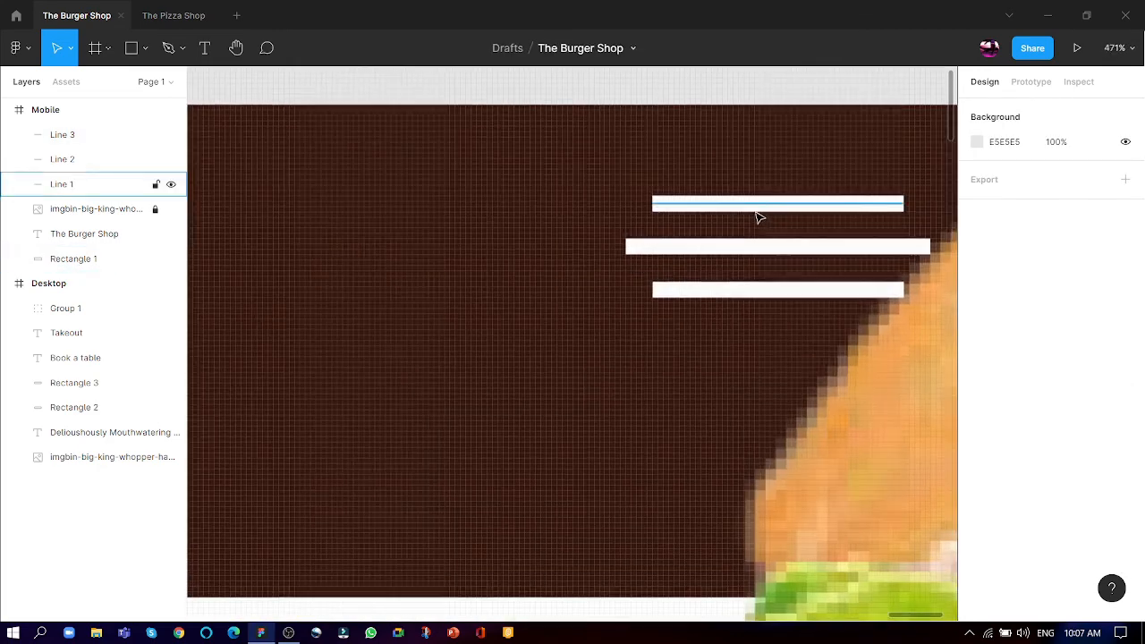
{"action": "left_click", "coordinate": [759, 214]}
{"action": "left_click", "coordinate": [749, 250], "text": "shift"}
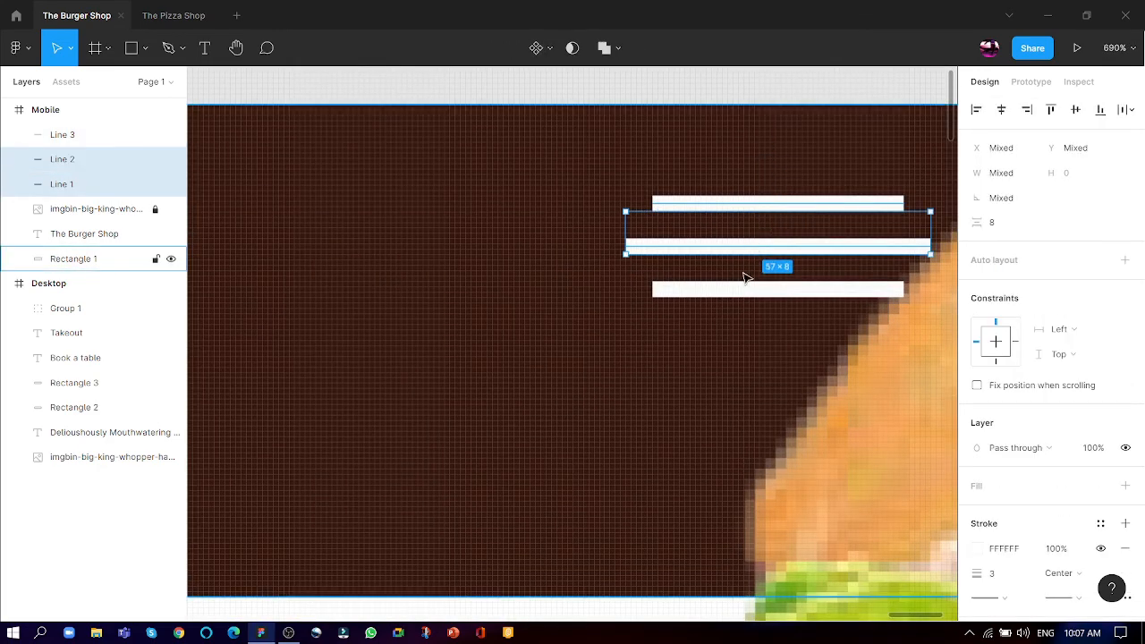
{"action": "left_click", "coordinate": [744, 289], "text": "shift"}
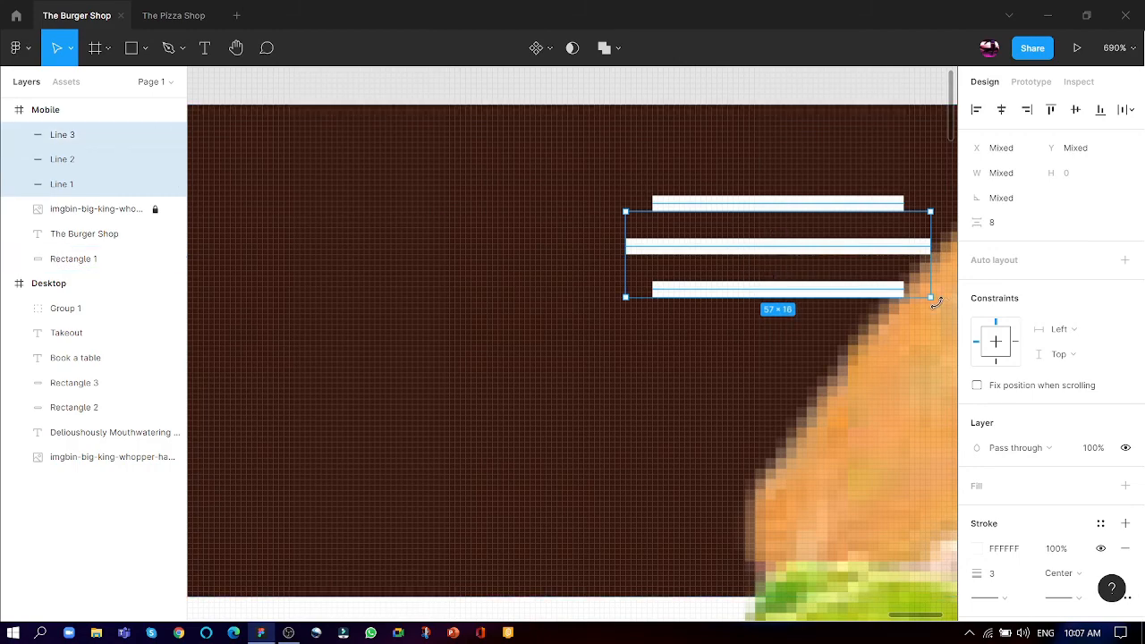
{"action": "left_click_drag", "start_coordinate": [930, 298], "coordinate": [882, 277]}
{"action": "scroll", "coordinate": [754, 218], "scroll_direction": "down", "scroll_amount": 5}
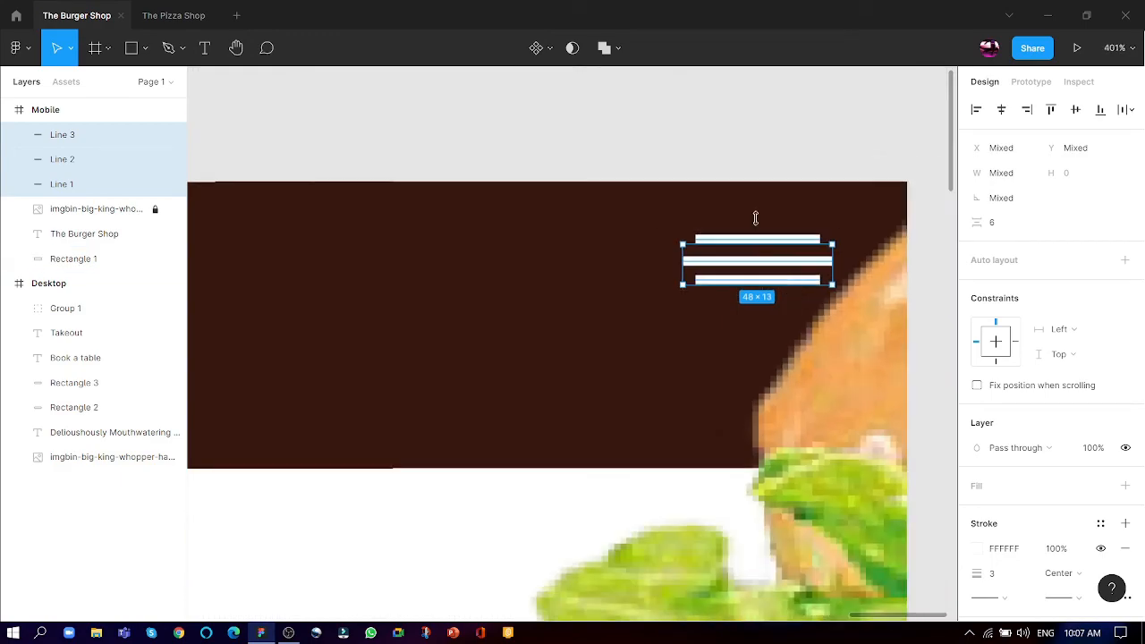
- Move the three menu lines down in the Mobile header so they sit level with the logo text
{"action": "scroll", "coordinate": [733, 259], "scroll_direction": "up", "scroll_amount": 3}
{"action": "scroll", "coordinate": [732, 259], "scroll_direction": "up", "scroll_amount": 1}
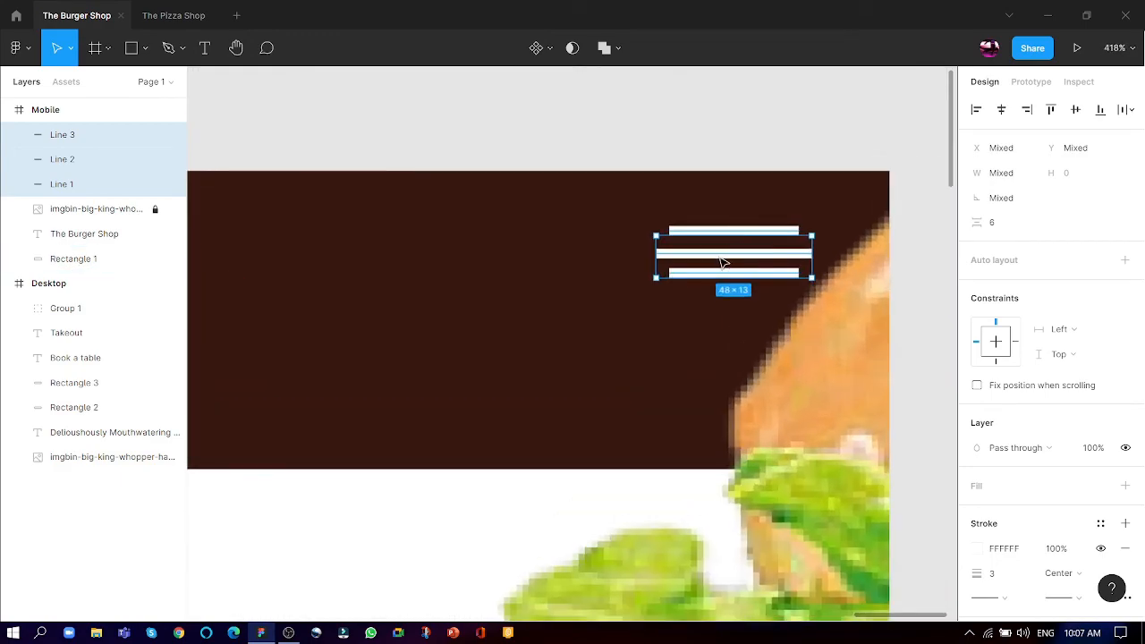
{"action": "scroll", "coordinate": [702, 178], "scroll_direction": "down", "scroll_amount": 3}
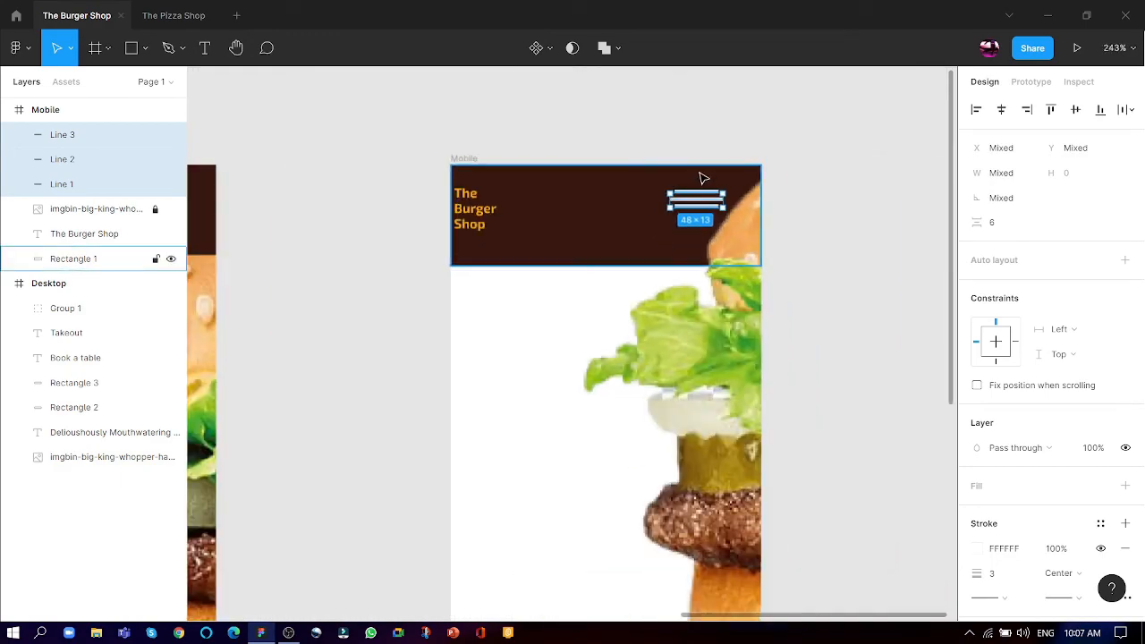
{"action": "scroll", "coordinate": [699, 177], "scroll_direction": "up", "scroll_amount": 3}
{"action": "left_click_drag", "start_coordinate": [692, 222], "coordinate": [695, 249]}
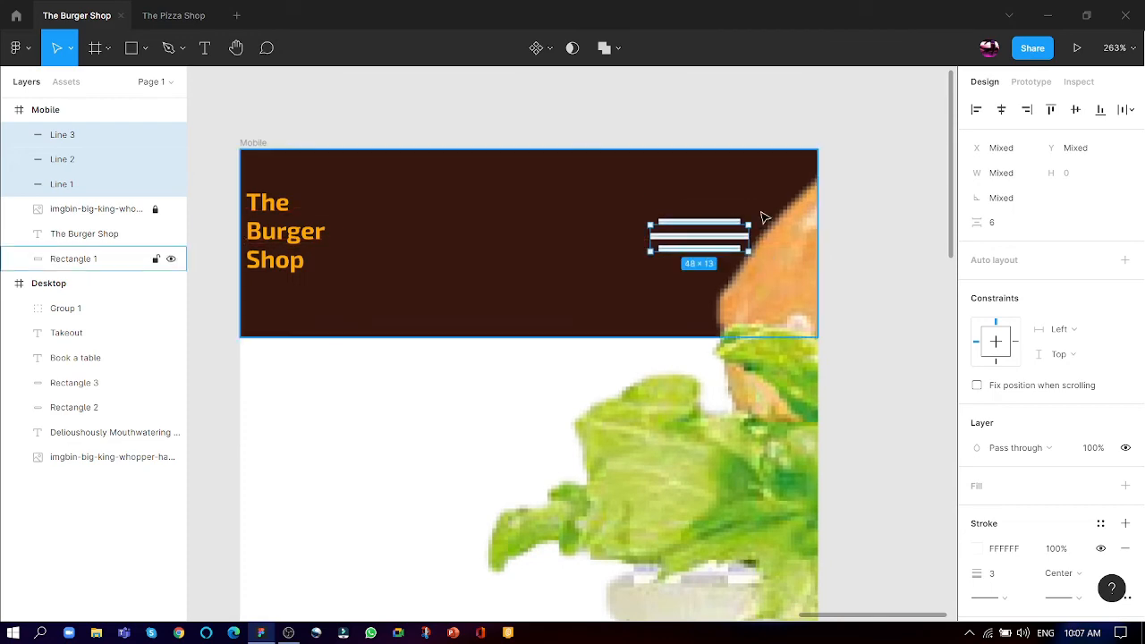
{"action": "left_click", "coordinate": [881, 145]}
- Move the Delioushously Mouthwatering Burgers heading from the Desktop frame into the Mobile frame, at about X -26, Y 192
{"action": "scroll", "coordinate": [653, 123], "scroll_direction": "down", "scroll_amount": 5}
{"action": "scroll", "coordinate": [638, 259], "scroll_direction": "up", "scroll_amount": 2}
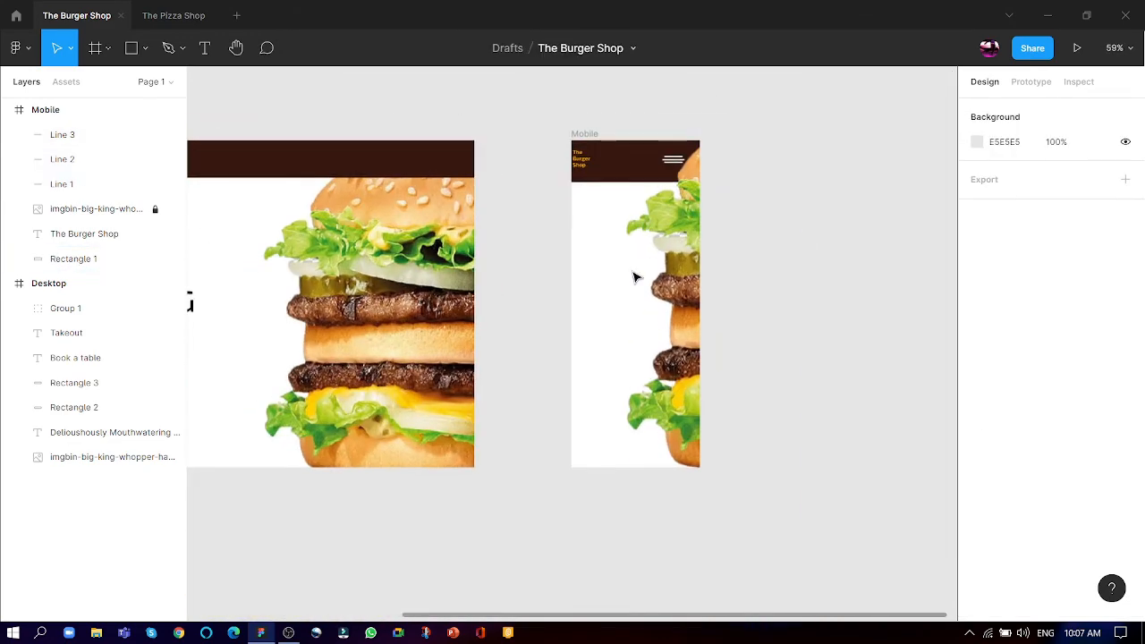
{"action": "left_click", "coordinate": [640, 175]}
{"action": "scroll", "coordinate": [672, 164], "scroll_direction": "up", "scroll_amount": 6}
{"action": "scroll", "coordinate": [747, 210], "scroll_direction": "down", "scroll_amount": 3}
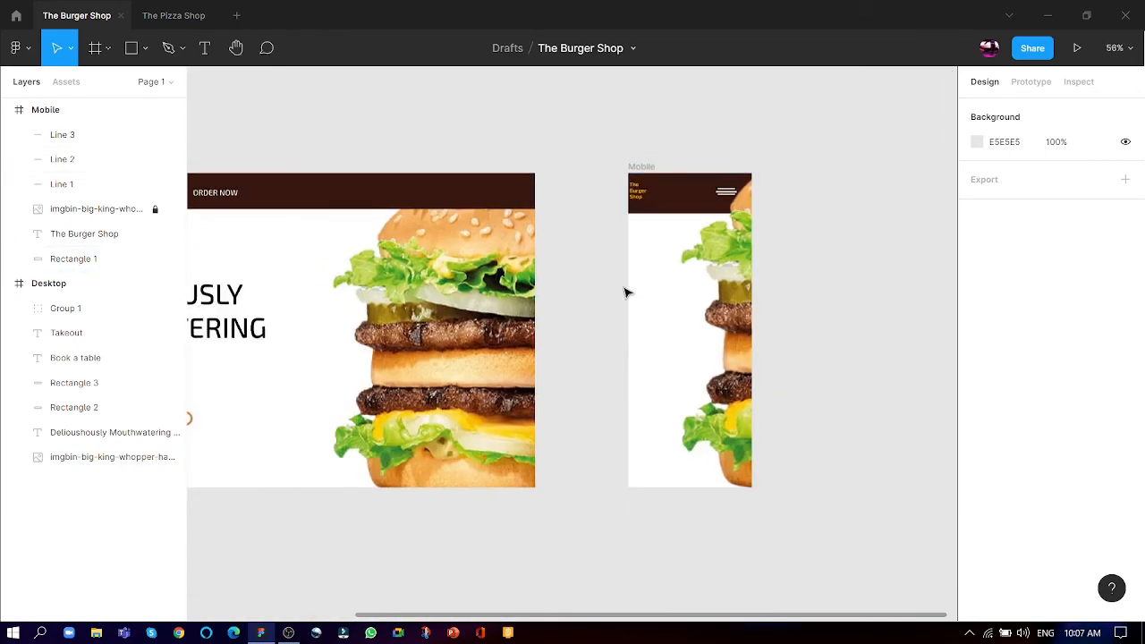
{"action": "scroll", "coordinate": [483, 370], "scroll_direction": "down", "scroll_amount": 2}
{"action": "left_click", "coordinate": [281, 351]}
{"action": "left_click_drag", "start_coordinate": [281, 351], "coordinate": [629, 330]}
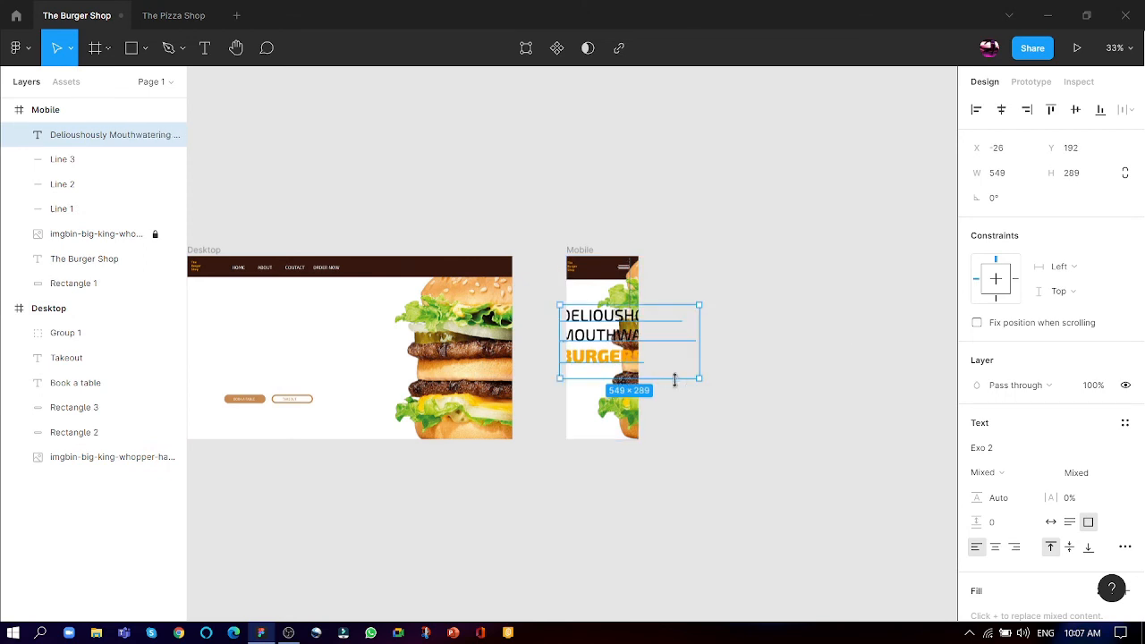
- Scale down the Mobile heading and resize its text box to about 291 × 149 at X 5, Y 238, so each word fits on one line
{"action": "left_click_drag", "start_coordinate": [697, 381], "coordinate": [608, 350]}
{"action": "scroll", "coordinate": [600, 349], "scroll_direction": "up", "scroll_amount": 10}
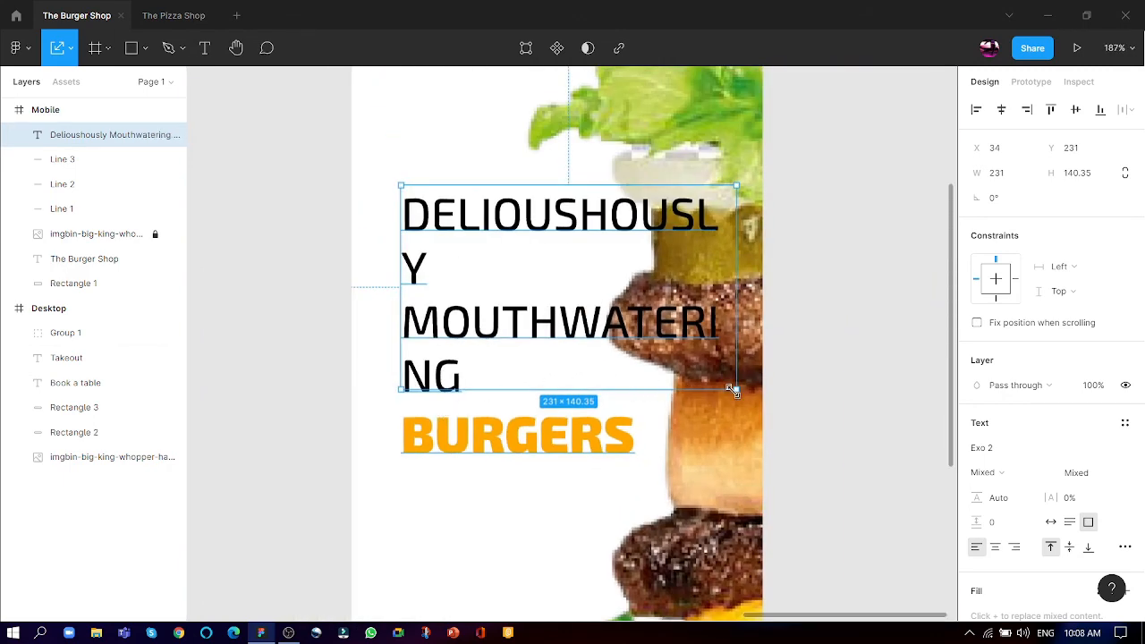
{"action": "left_click_drag", "start_coordinate": [731, 391], "coordinate": [744, 396]}
{"action": "left_click_drag", "start_coordinate": [745, 318], "coordinate": [823, 291]}
{"action": "left_click_drag", "start_coordinate": [686, 285], "coordinate": [677, 309]}
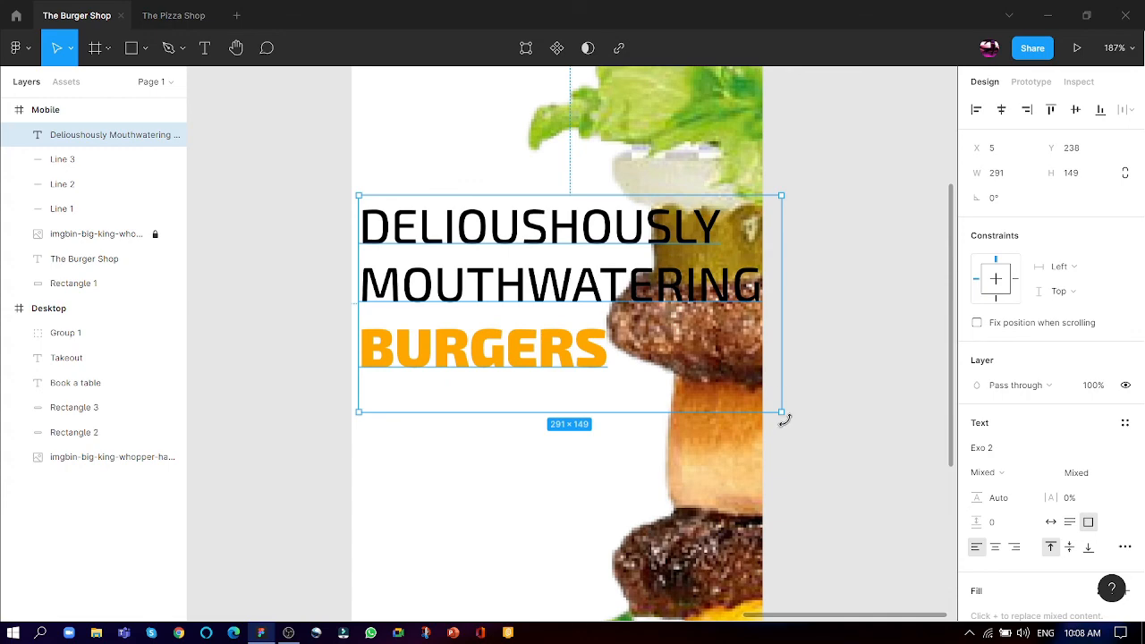
- Scale the Mobile heading down to about 199 × 102 and place it near the frame's left edge at about X 6, Y 225
{"action": "left_click_drag", "start_coordinate": [775, 410], "coordinate": [647, 344]}
{"action": "left_click_drag", "start_coordinate": [436, 258], "coordinate": [465, 228]}
{"action": "scroll", "coordinate": [610, 483], "scroll_direction": "down", "scroll_amount": 5}
{"action": "scroll", "coordinate": [577, 290], "scroll_direction": "up", "scroll_amount": 2}
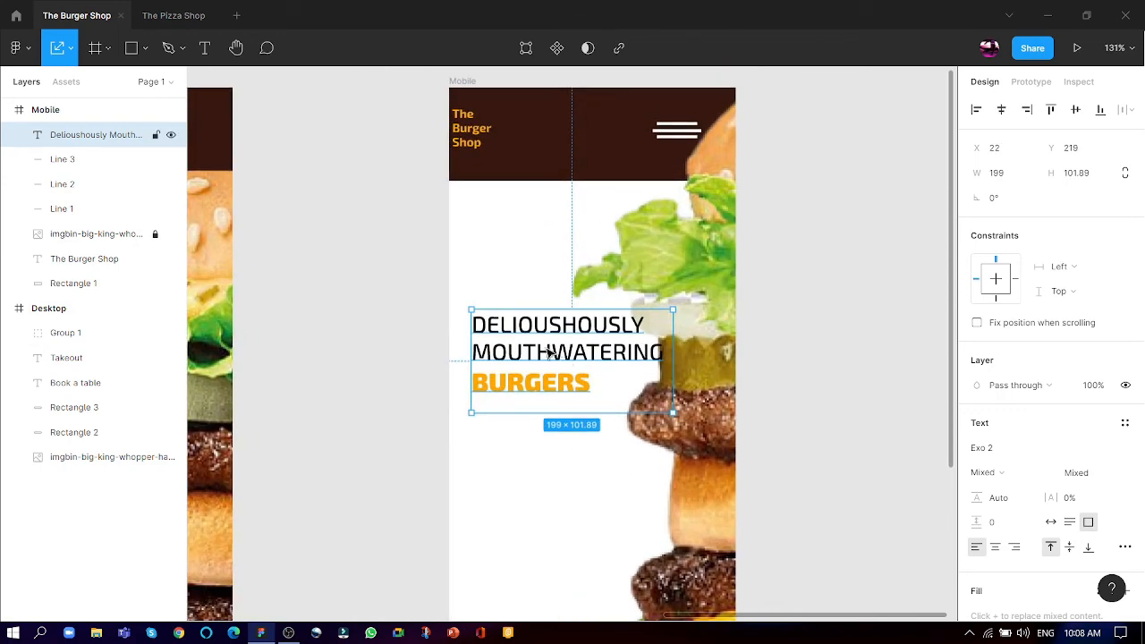
{"action": "left_click_drag", "start_coordinate": [555, 353], "coordinate": [530, 360]}
{"action": "left_click", "coordinate": [828, 245]}
- Copy the heading from the Mobile frame into the Desktop frame and enlarge it above the two buttons
{"action": "scroll", "coordinate": [784, 199], "scroll_direction": "down", "scroll_amount": 5}
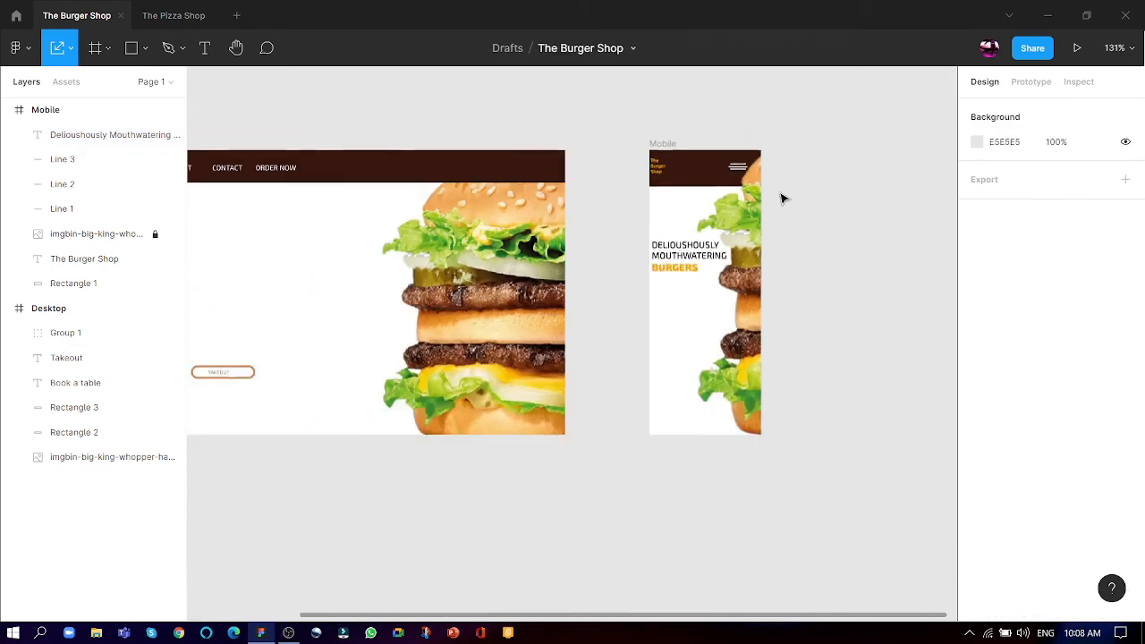
{"action": "scroll", "coordinate": [683, 355], "scroll_direction": "down", "scroll_amount": 3}
{"action": "scroll", "coordinate": [375, 417], "scroll_direction": "up", "scroll_amount": 6}
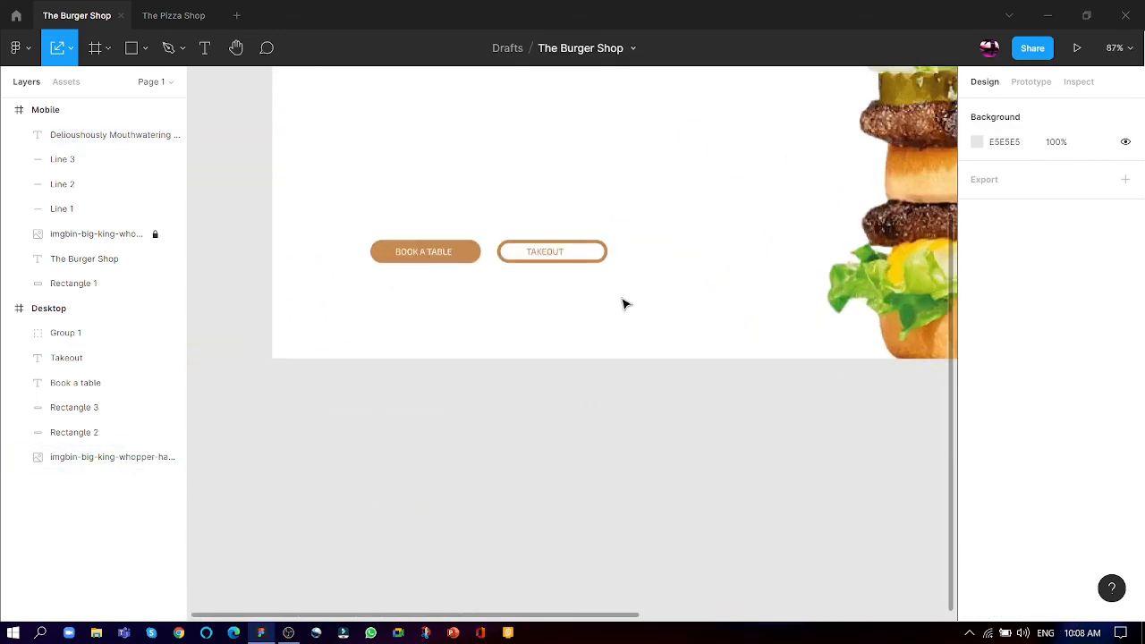
{"action": "scroll", "coordinate": [639, 534], "scroll_direction": "down", "scroll_amount": 5}
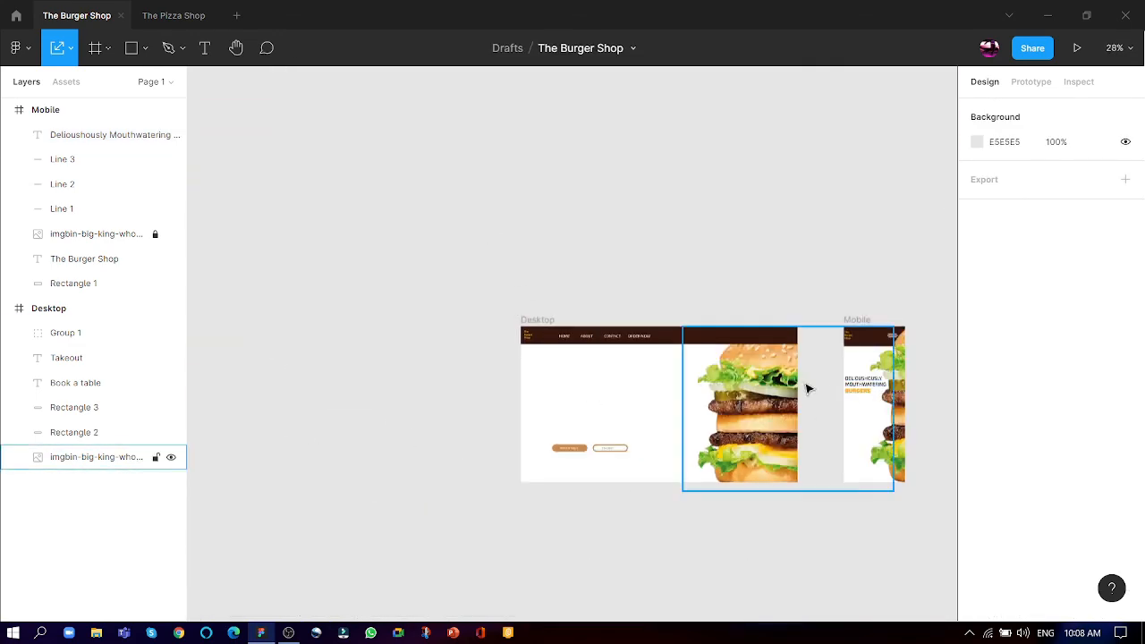
{"action": "left_click", "coordinate": [852, 393]}
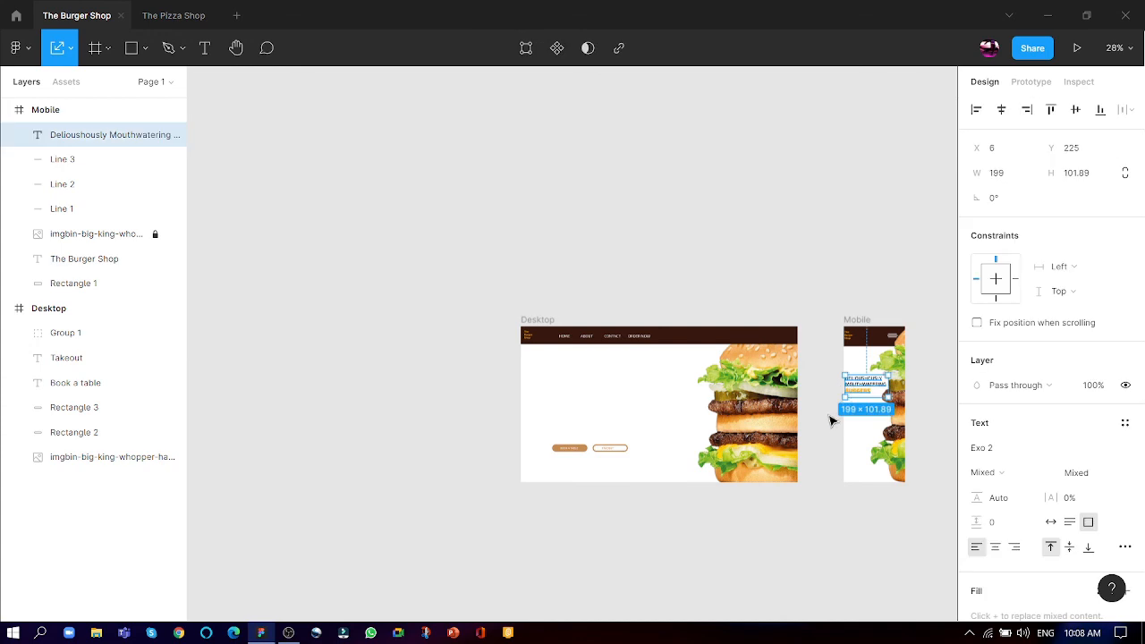
{"action": "left_click_drag", "start_coordinate": [867, 390], "coordinate": [593, 403]}
{"action": "left_click", "coordinate": [596, 483]}
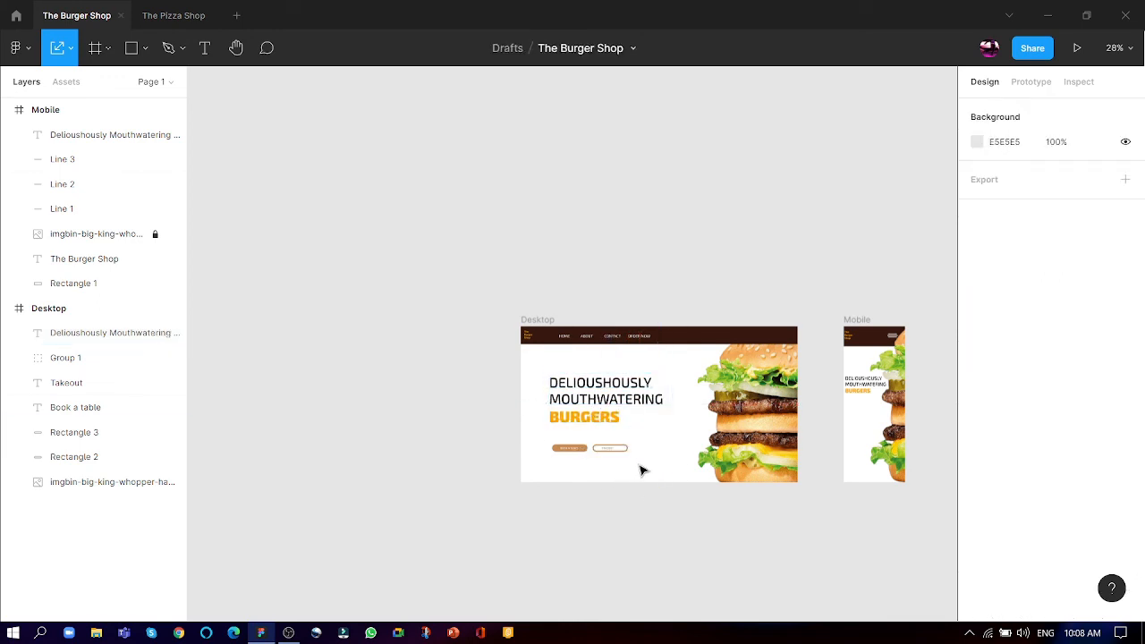
- Copy the Desktop's Book a table and Takeout buttons beneath the Mobile heading and scale them down to about 18 high
{"action": "left_click_drag", "start_coordinate": [640, 469], "coordinate": [548, 443]}
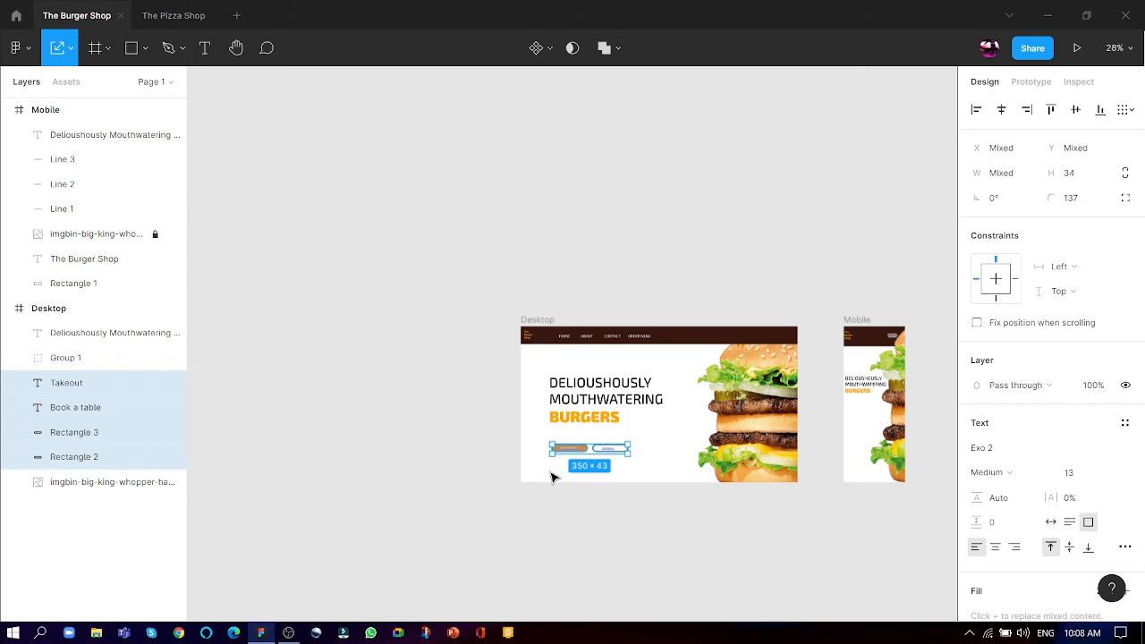
{"action": "left_click_drag", "start_coordinate": [615, 454], "coordinate": [912, 424]}
{"action": "scroll", "coordinate": [912, 425], "scroll_direction": "up", "scroll_amount": 10}
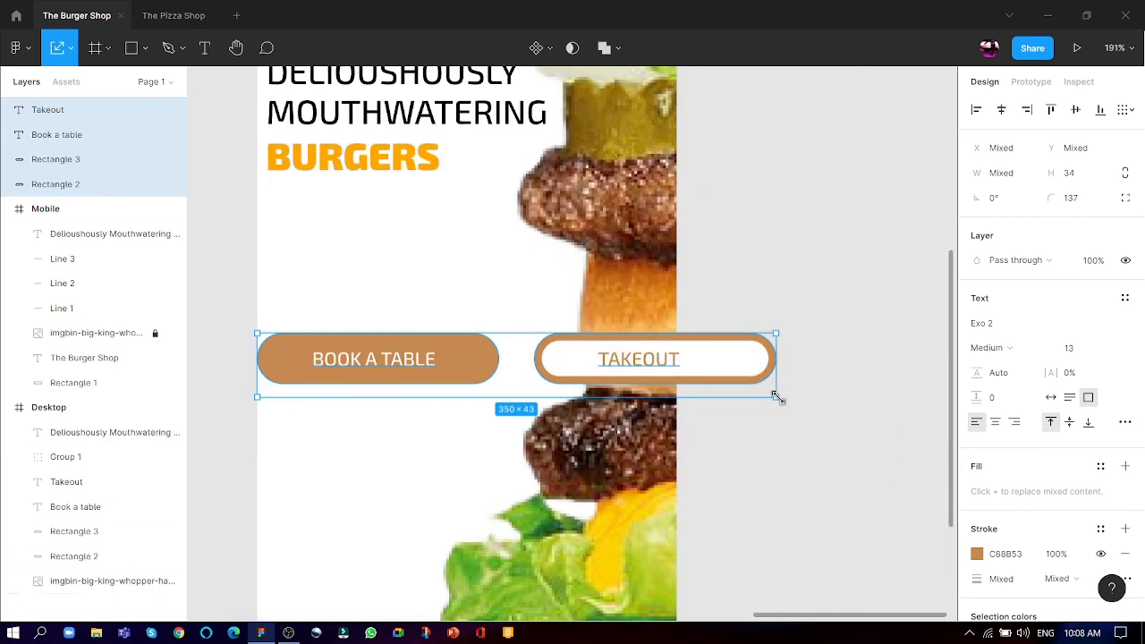
{"action": "left_click_drag", "start_coordinate": [775, 397], "coordinate": [542, 280]}
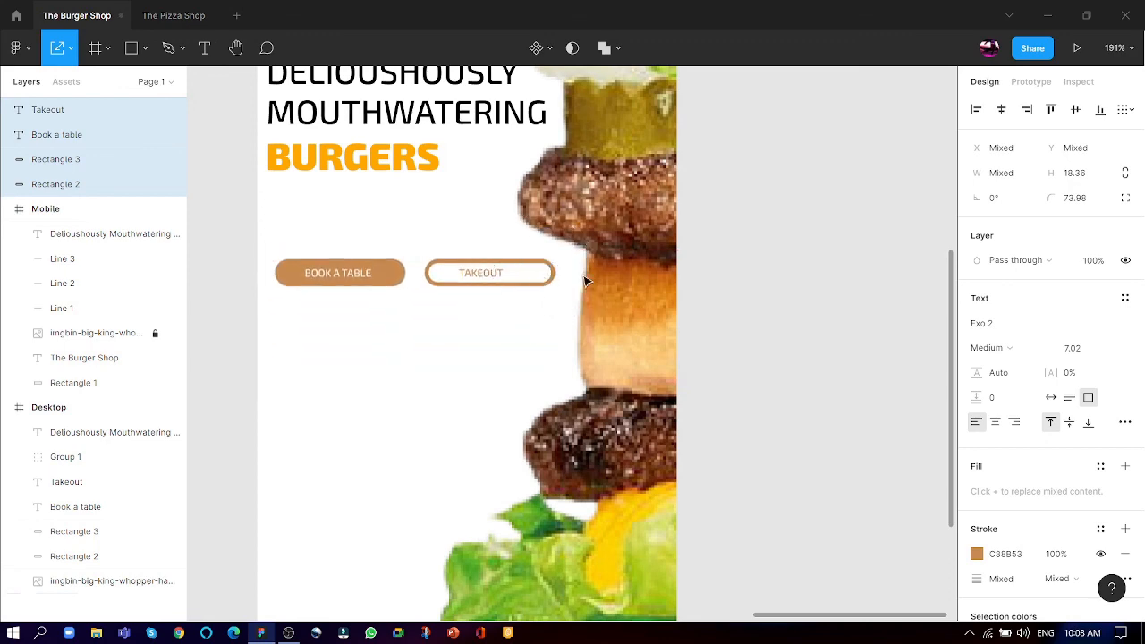
{"action": "left_click", "coordinate": [759, 271]}
{"action": "scroll", "coordinate": [760, 271], "scroll_direction": "down", "scroll_amount": 10}
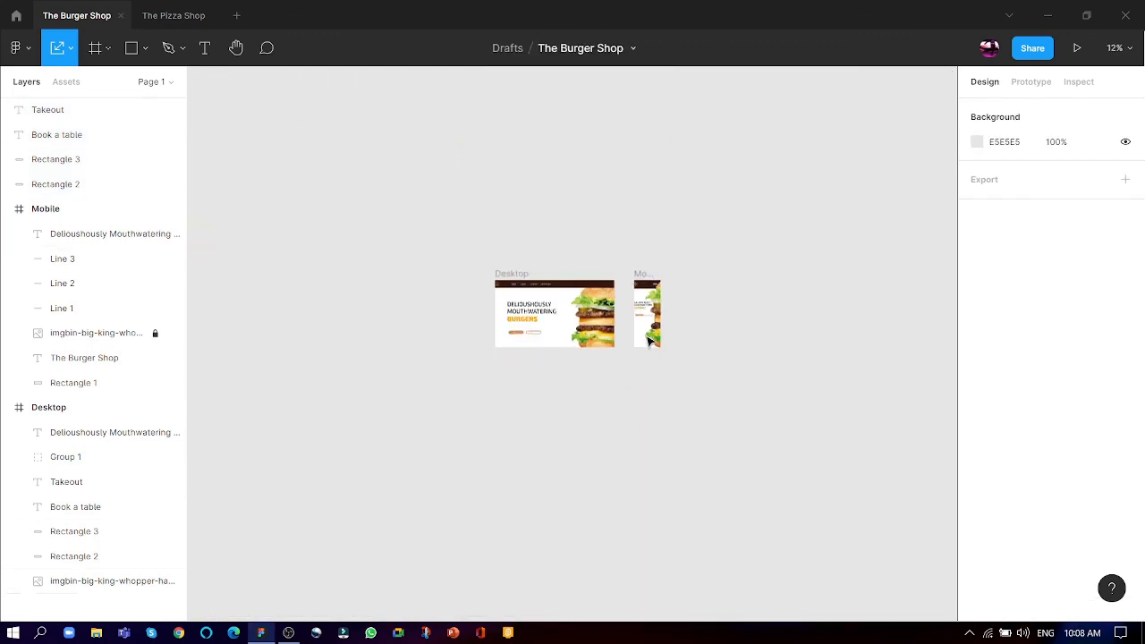
{"action": "scroll", "coordinate": [420, 400], "scroll_direction": "down", "scroll_amount": 4}
{"action": "scroll", "coordinate": [711, 243], "scroll_direction": "up", "scroll_amount": 3}
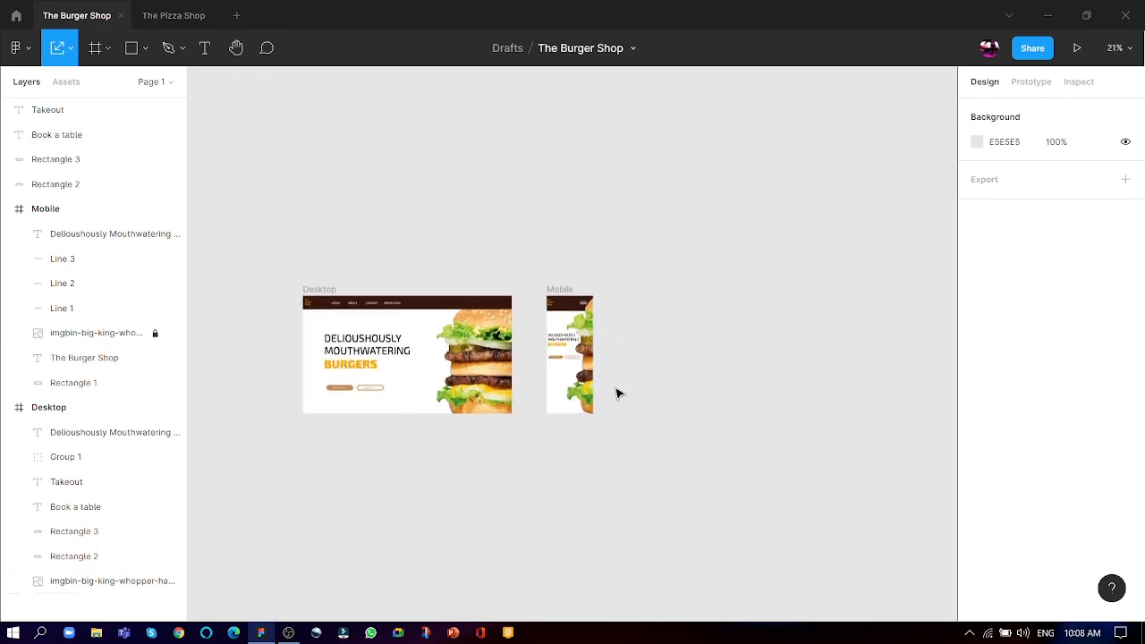
{"action": "scroll", "coordinate": [616, 391], "scroll_direction": "down", "scroll_amount": 3}
{"action": "scroll", "coordinate": [597, 382], "scroll_direction": "up", "scroll_amount": 4}
{"action": "scroll", "coordinate": [519, 376], "scroll_direction": "down", "scroll_amount": 1}
{"action": "scroll", "coordinate": [341, 362], "scroll_direction": "down", "scroll_amount": 1}
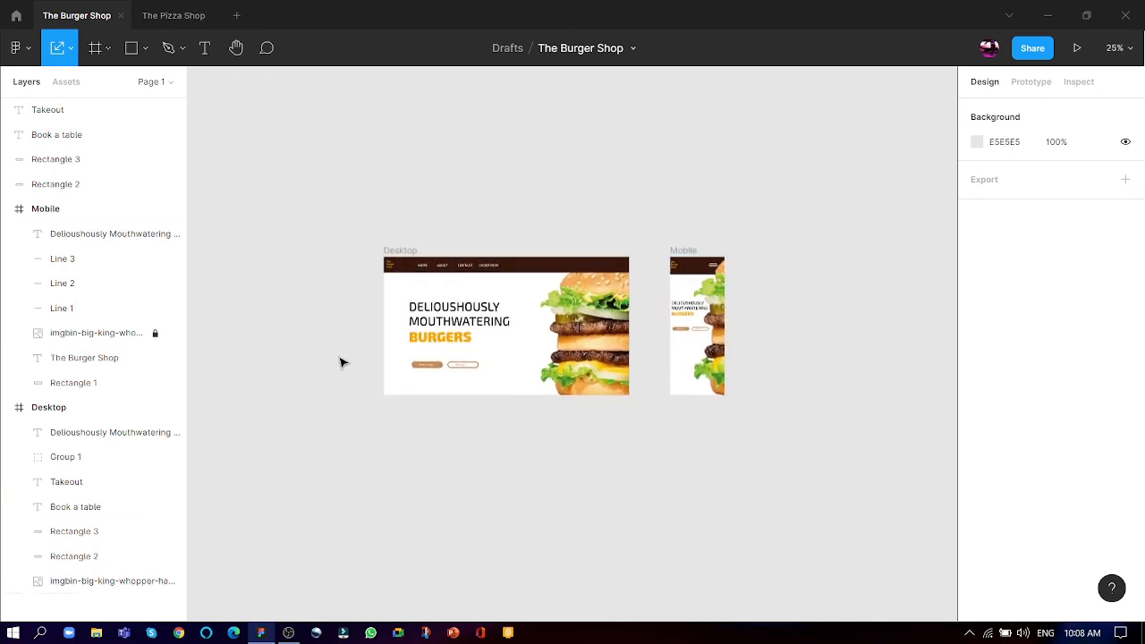
{"action": "left_click", "coordinate": [289, 632]}
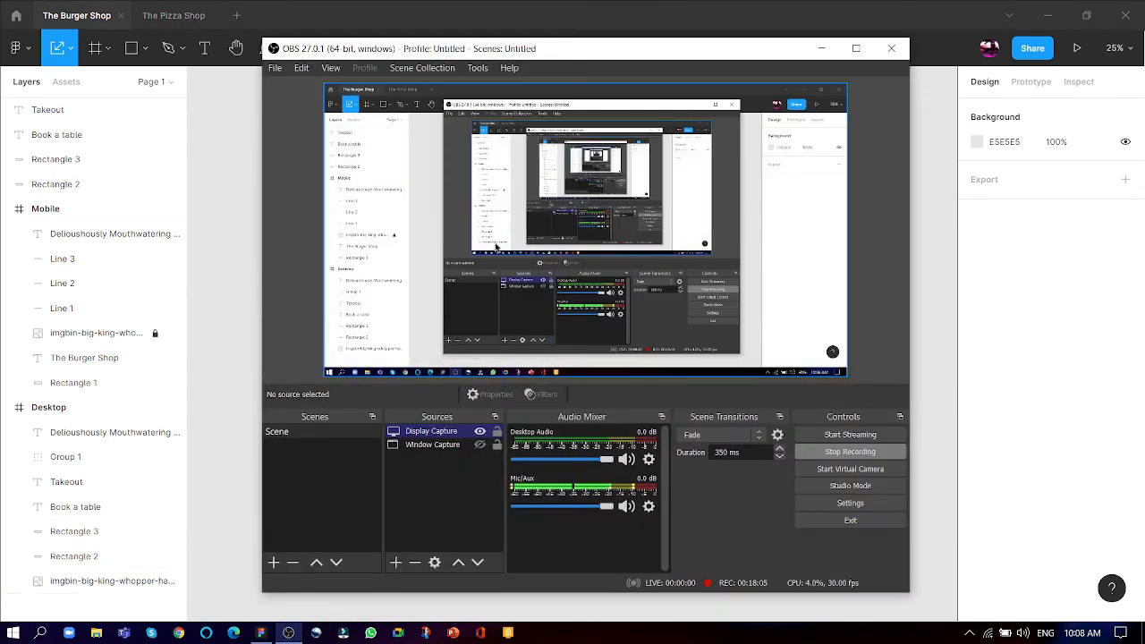